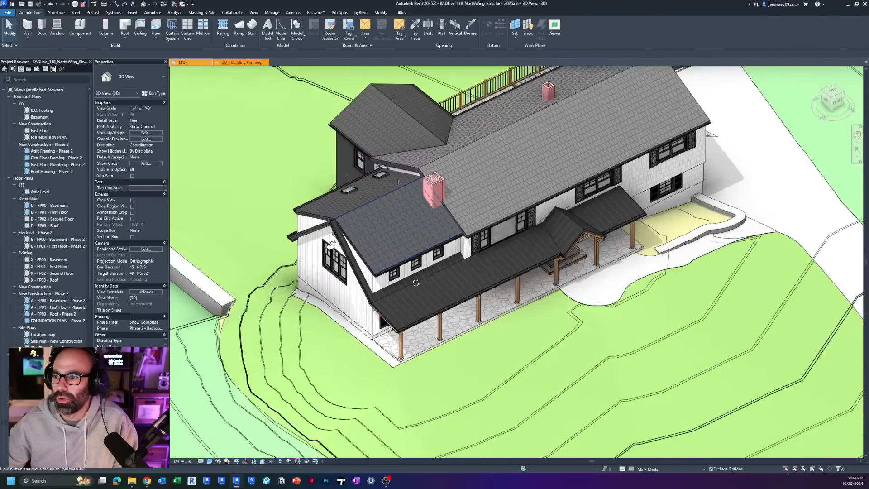
# Step: Examine the addition's gable end, small upper windows and covered porch roof in the 3D view
pyautogui.click(397, 284)
pyautogui.scroll(3, 397, 284)
pyautogui.keyDown('shift'); pyautogui.moveTo(398, 283); pyautogui.dragTo(508, 276, button='middle'); pyautogui.keyUp('shift')
pyautogui.press('Escape')
pyautogui.scroll(-2, 438, 274)
pyautogui.scroll(4, 433, 272)
pyautogui.scroll(-3, 434, 272)
pyautogui.scroll(3, 411, 271)
pyautogui.scroll(-3, 410, 272)
pyautogui.keyDown('shift'); pyautogui.moveTo(445, 287); pyautogui.dragTo(462, 281, button='middle'); pyautogui.keyUp('shift')
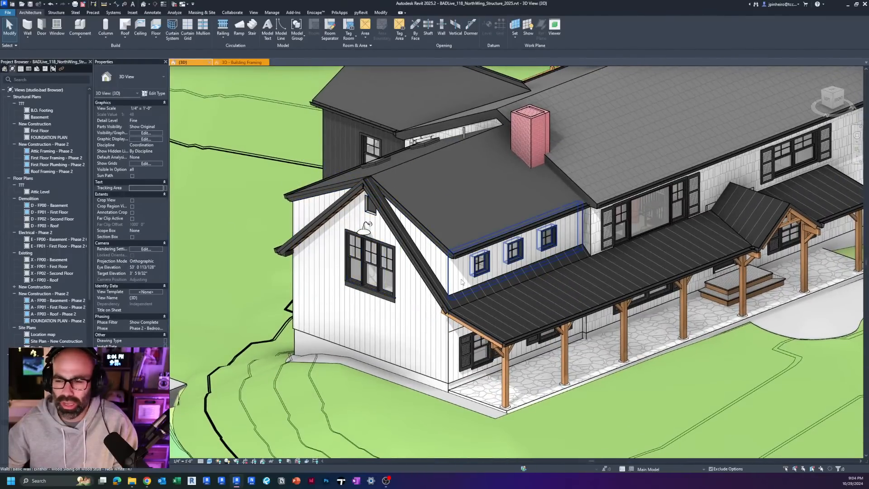
pyautogui.scroll(1, 462, 281)
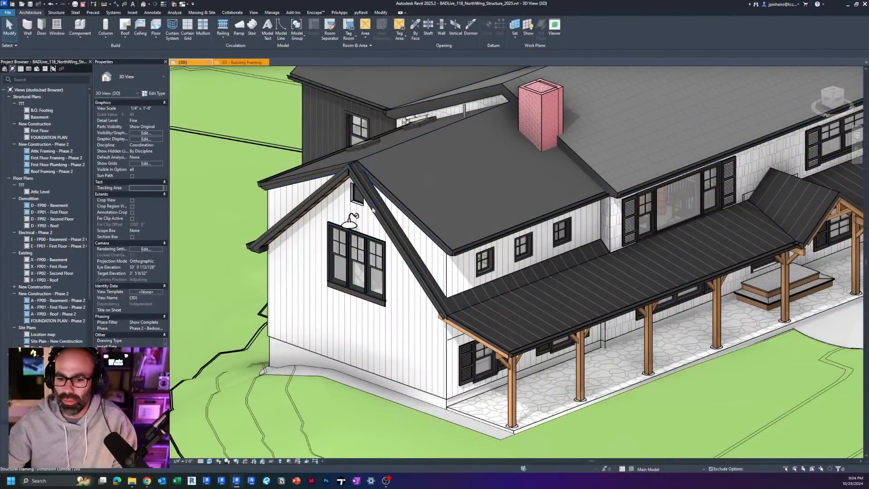
pyautogui.keyDown('shift'); pyautogui.moveTo(362, 253); pyautogui.dragTo(553, 220, button='middle'); pyautogui.keyUp('shift')
pyautogui.moveTo(433, 231); pyautogui.dragTo(443, 257, button='middle')
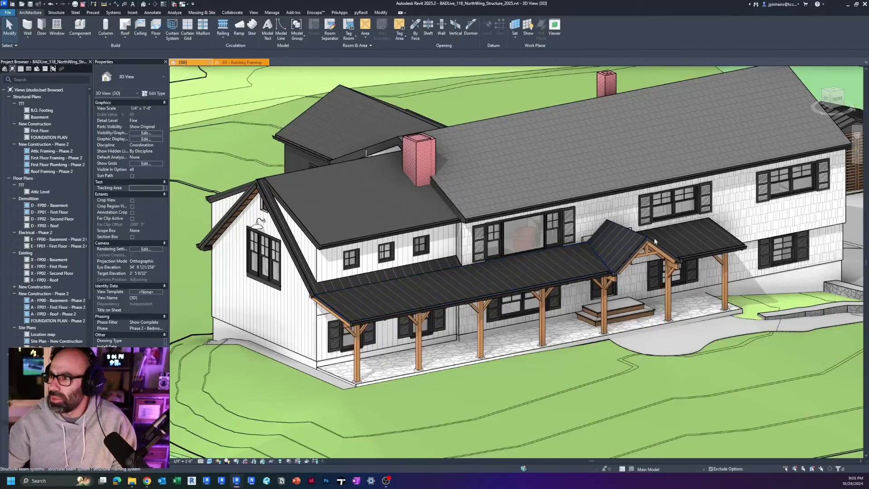
# Step: Examine the front entry, its gabled porch roof and timber posts, and the full front facade from several angles
pyautogui.click(669, 288)
pyautogui.keyDown('shift'); pyautogui.moveTo(674, 296); pyautogui.dragTo(507, 314, button='middle'); pyautogui.keyUp('shift')
pyautogui.scroll(3, 645, 277)
pyautogui.scroll(3, 536, 256)
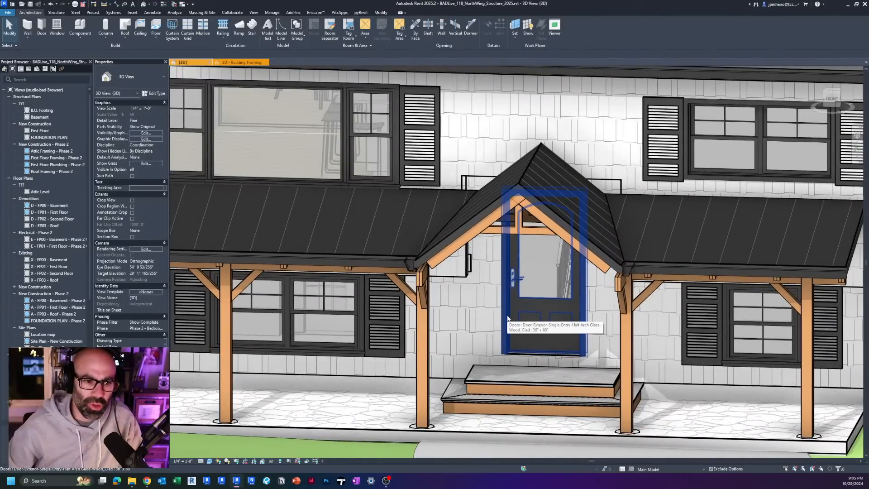
pyautogui.scroll(-10, 484, 289)
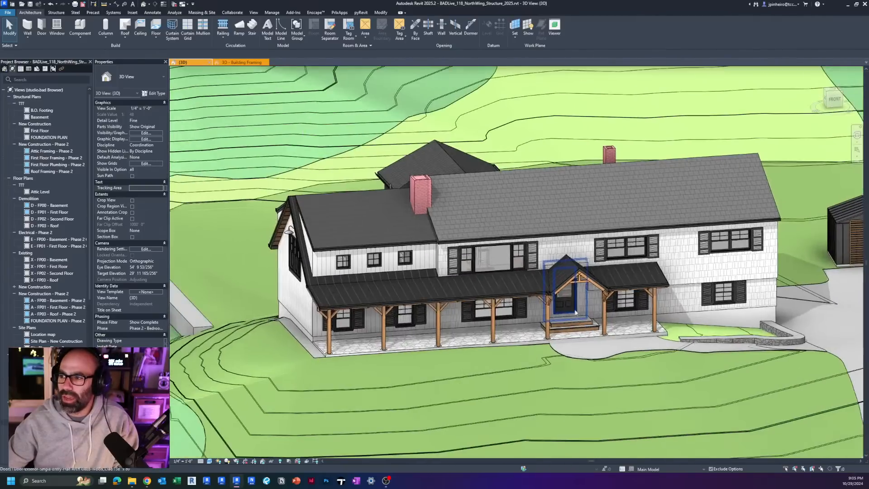
pyautogui.keyDown('shift'); pyautogui.moveTo(575, 312); pyautogui.dragTo(594, 272, button='middle'); pyautogui.keyUp('shift')
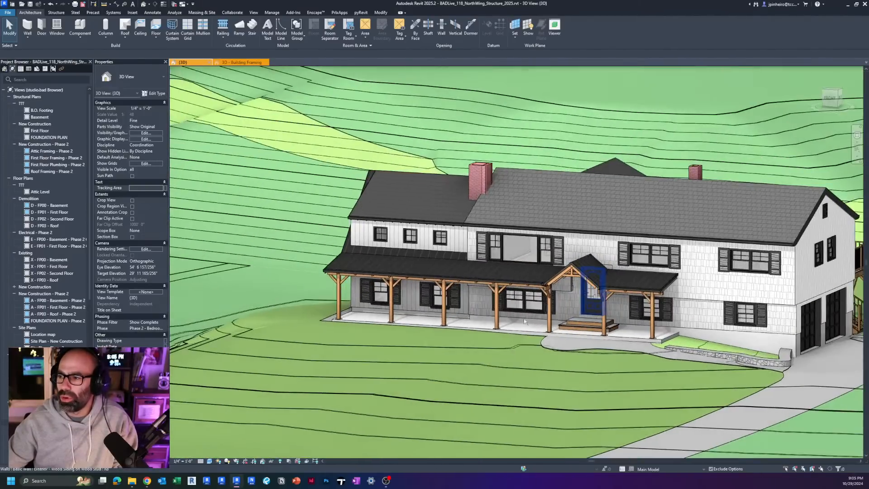
pyautogui.scroll(3, 593, 270)
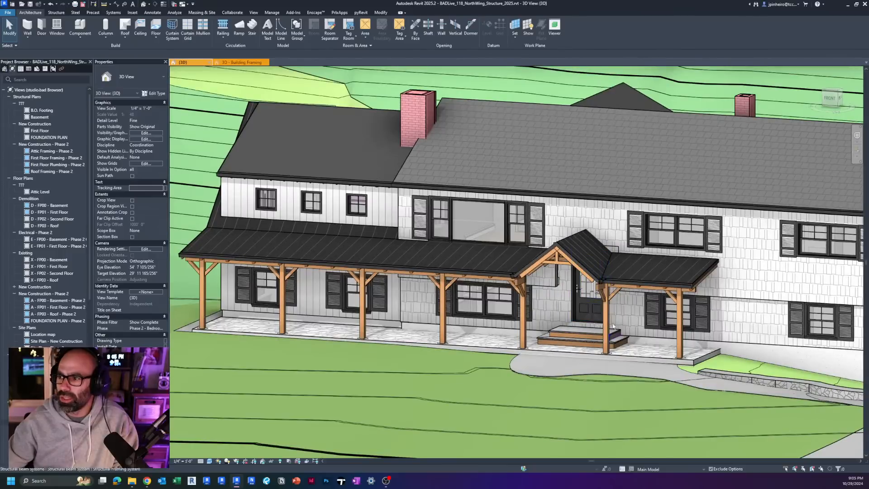
pyautogui.scroll(-3, 576, 284)
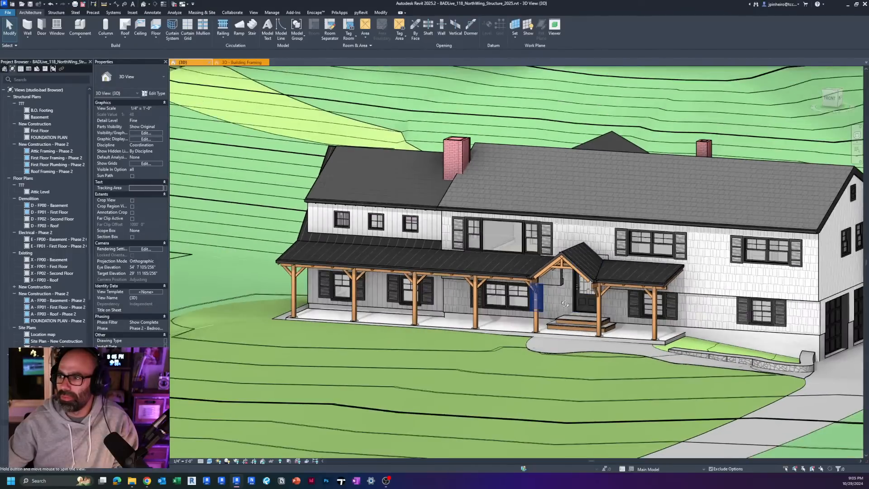
pyautogui.keyDown('shift'); pyautogui.moveTo(576, 284); pyautogui.dragTo(558, 326, button='middle'); pyautogui.keyUp('shift')
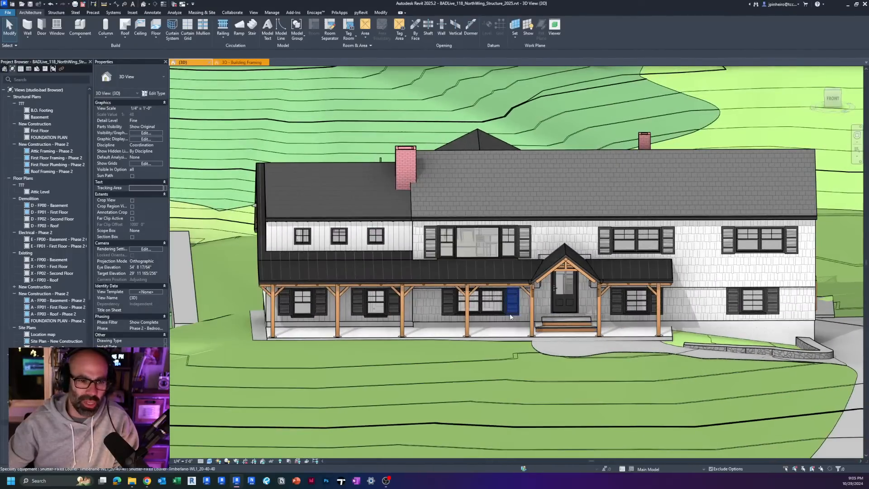
pyautogui.keyDown('shift'); pyautogui.moveTo(480, 302); pyautogui.dragTo(671, 309, button='middle'); pyautogui.keyUp('shift')
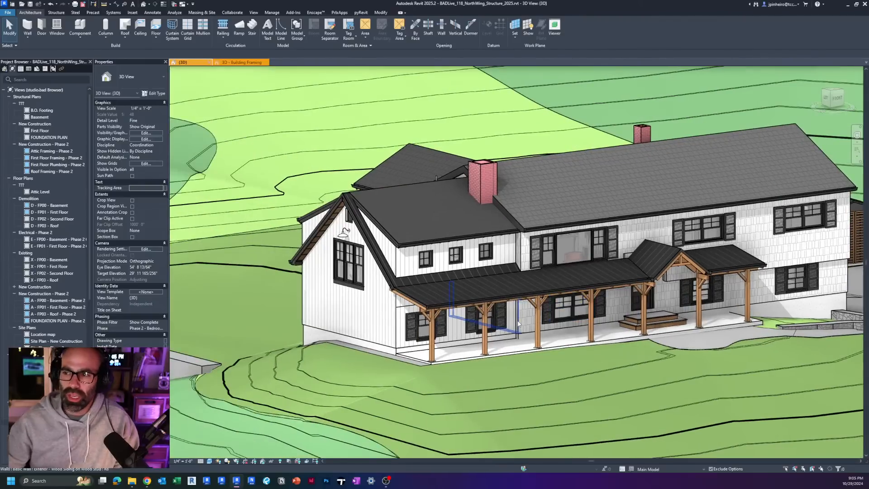
pyautogui.scroll(-4, 57, 323)
pyautogui.scroll(5, 76, 119)
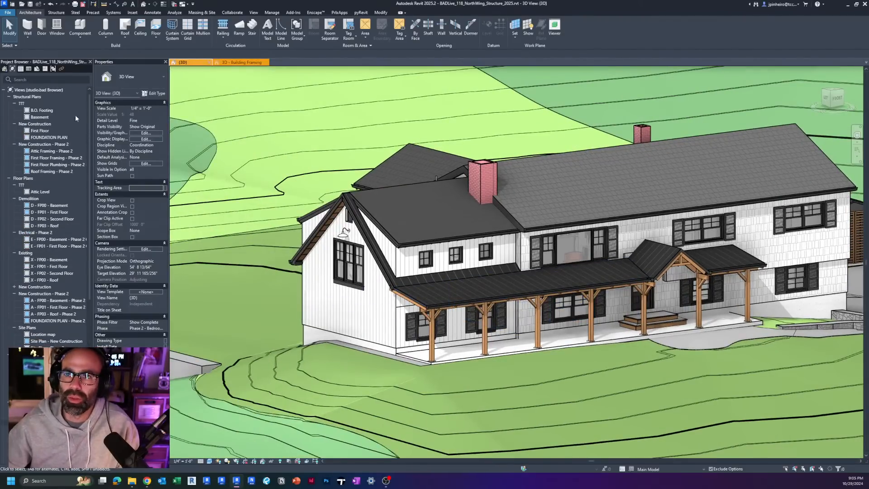
# Step: List the project sheets and review A001, A100 First Floor Plan, A101 Roof Plan, A300 Sections & Details and S100 Foundation Plan
pyautogui.click(37, 68)
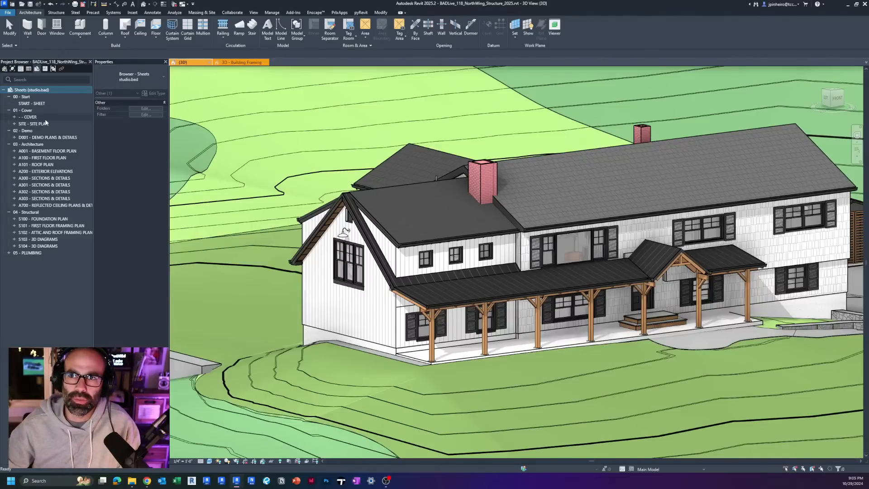
pyautogui.click(58, 150)
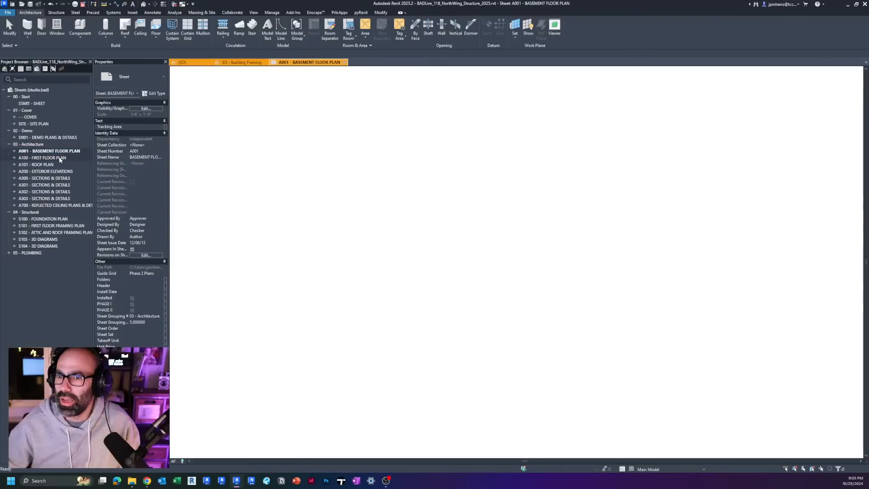
pyautogui.doubleClick(59, 158)
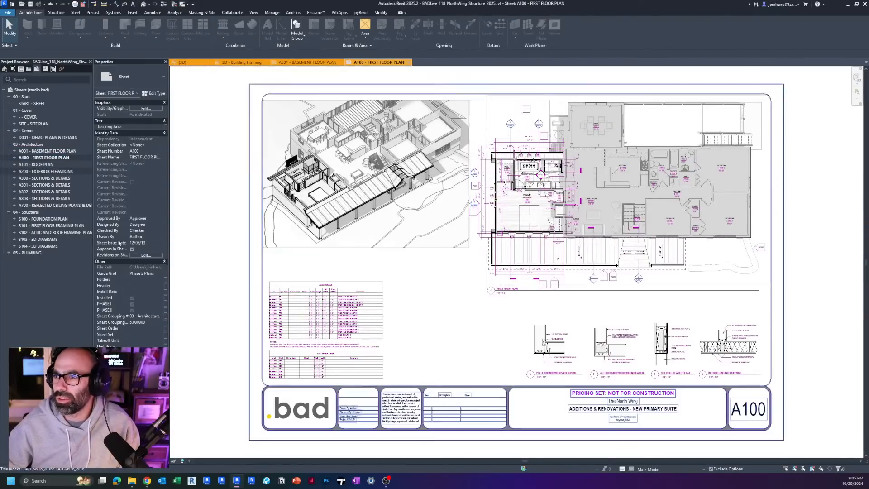
pyautogui.doubleClick(49, 164)
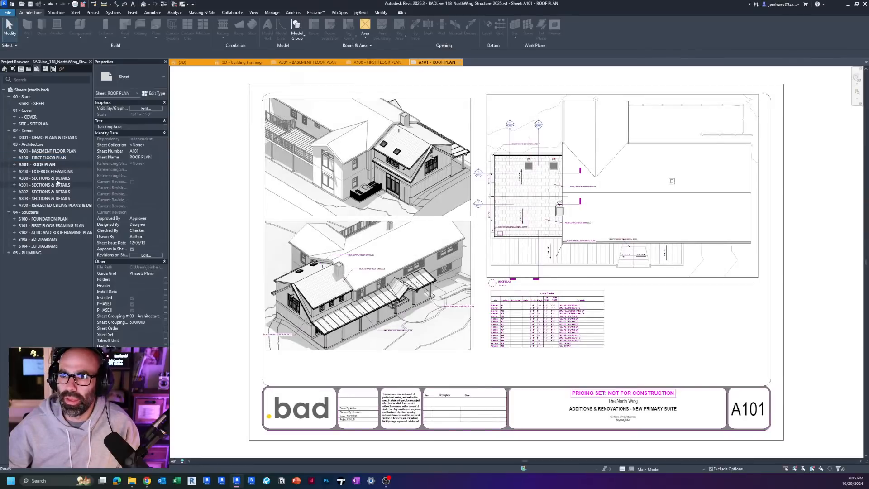
pyautogui.doubleClick(58, 179)
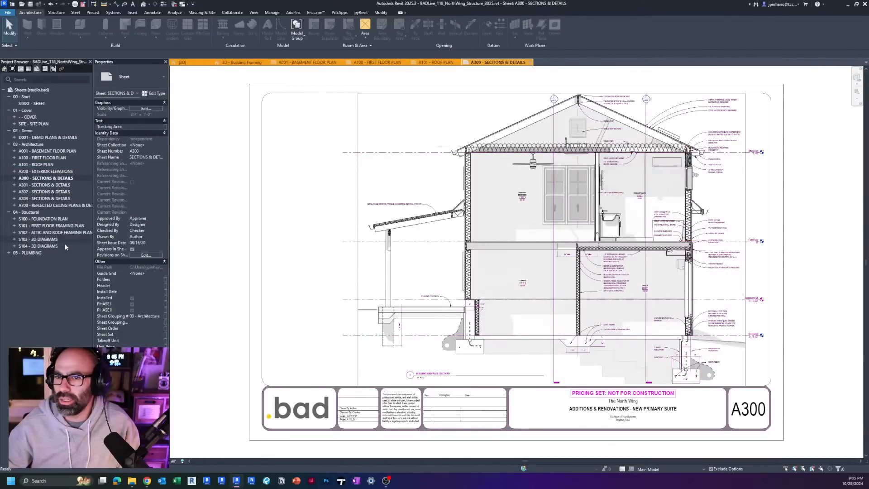
pyautogui.doubleClick(59, 220)
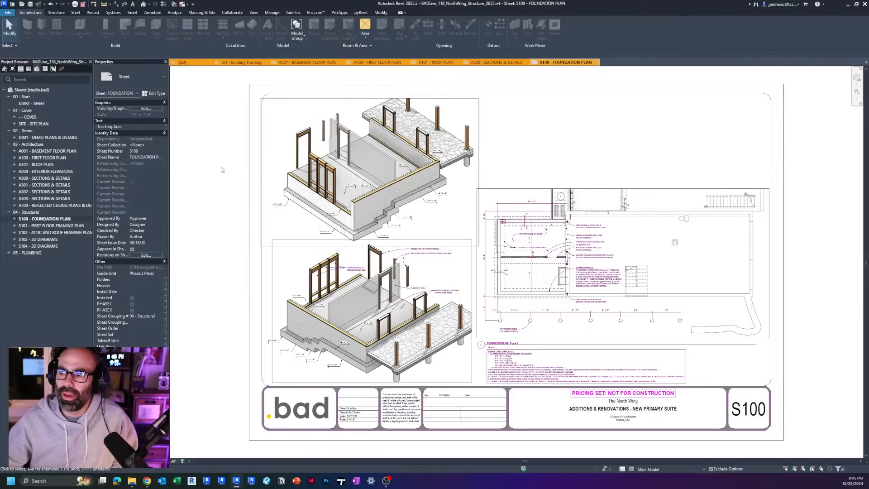
# Step: Go back to the list of project views and open the 3D - Building Framing view under New Construction - Phase 2
pyautogui.click(49, 300)
pyautogui.click(13, 70)
pyautogui.scroll(-10, 46, 265)
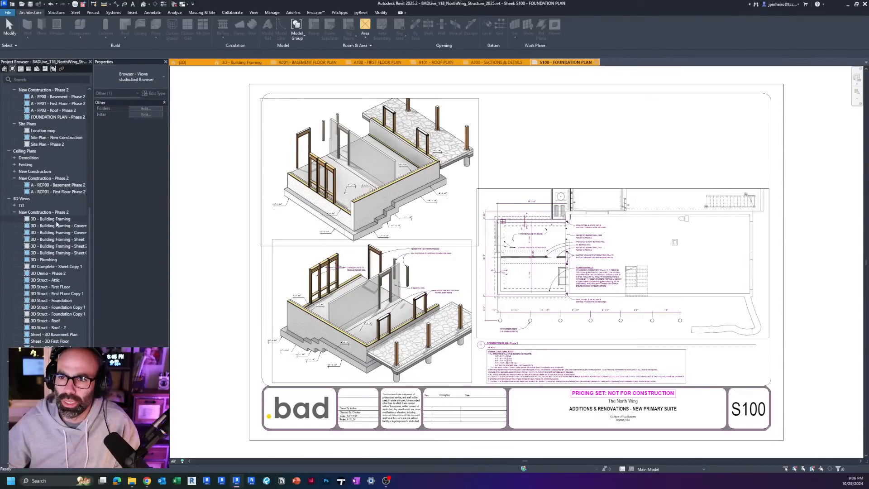
pyautogui.doubleClick(54, 220)
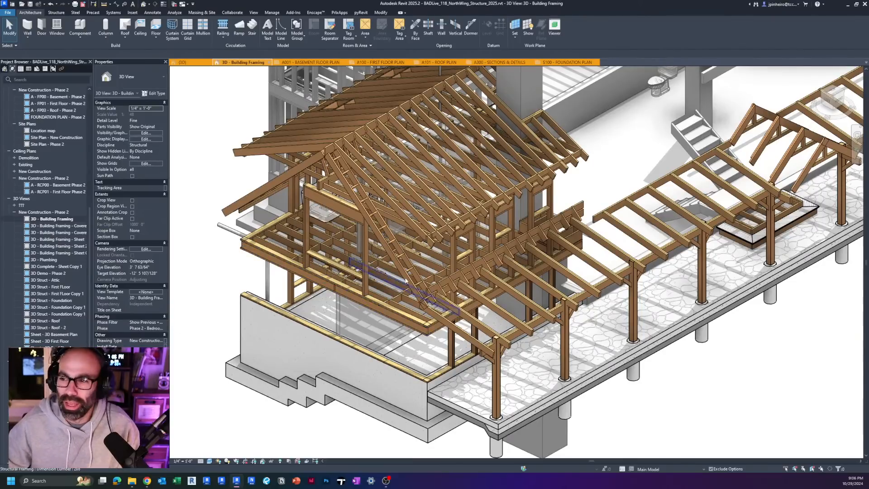
pyautogui.scroll(-2, 405, 280)
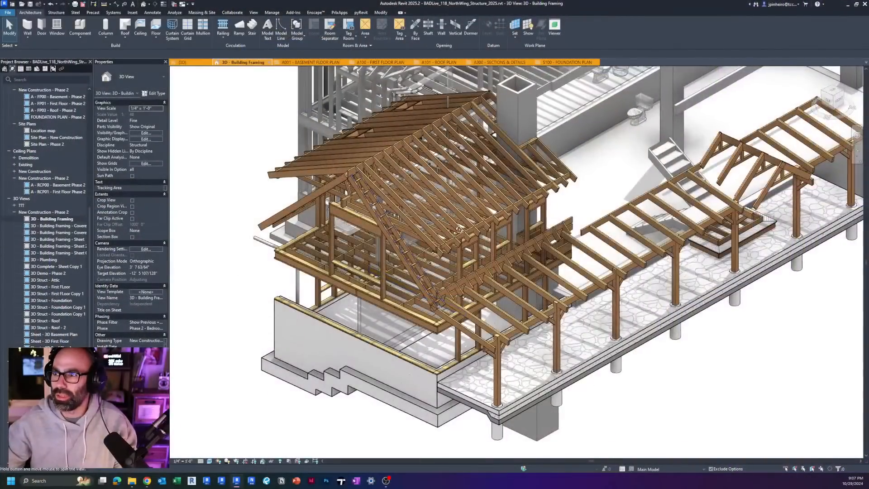
# Step: Examine the wall studs, rafters and window opening of the grey-shaded wing in the framing view
pyautogui.keyDown('shift'); pyautogui.moveTo(459, 229); pyautogui.dragTo(574, 226, button='middle'); pyautogui.keyUp('shift')
pyautogui.moveTo(290, 213); pyautogui.dragTo(606, 231, button='middle')
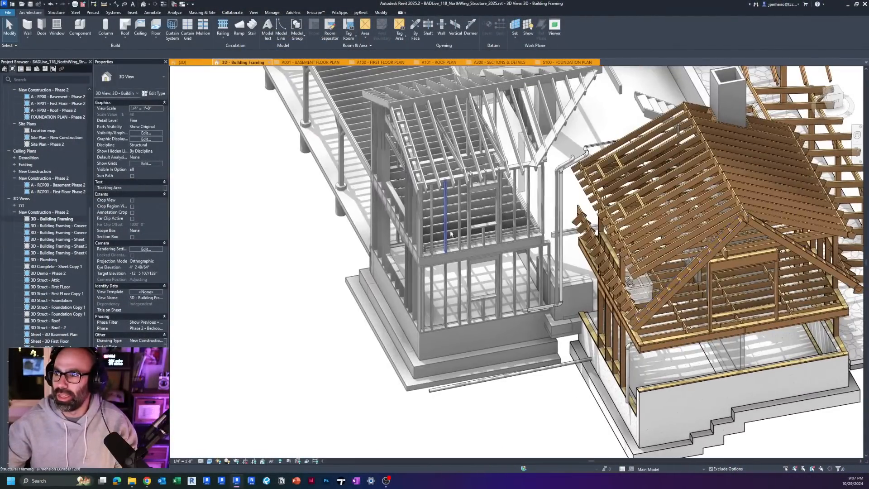
pyautogui.moveTo(446, 204)
pyautogui.keyDown('shift'); pyautogui.mouseDown(button='middle')
pyautogui.moveTo(515, 217)
pyautogui.moveTo(497, 224)
pyautogui.moveTo(487, 192)
pyautogui.moveTo(458, 210)
pyautogui.mouseUp(button='middle'); pyautogui.keyUp('shift')
pyautogui.scroll(4, 520, 229)
pyautogui.click(503, 240)
pyautogui.press('Escape')
pyautogui.scroll(5, 486, 192)
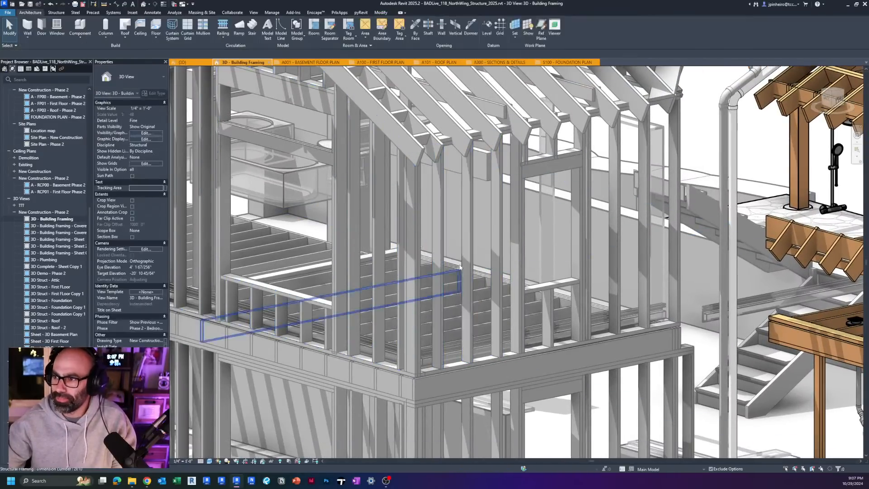
pyautogui.moveTo(466, 258); pyautogui.dragTo(344, 244, button='middle')
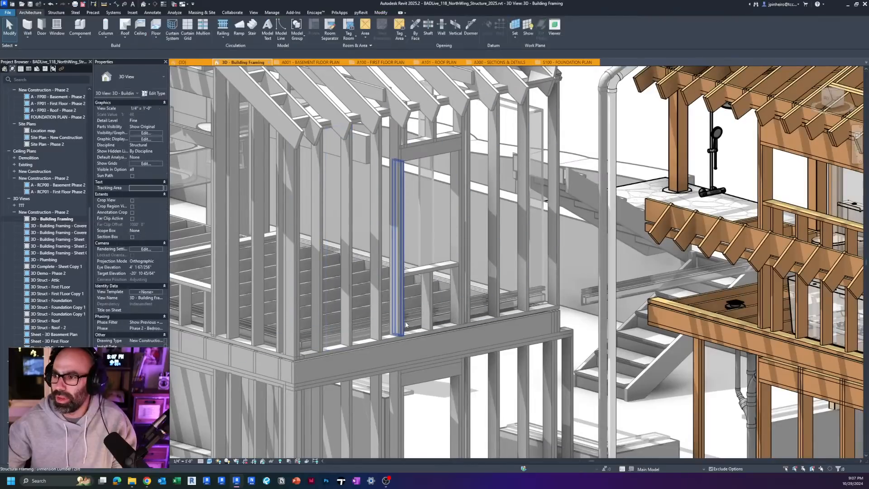
pyautogui.scroll(2, 418, 140)
pyautogui.moveTo(418, 149); pyautogui.dragTo(344, 158, button='middle')
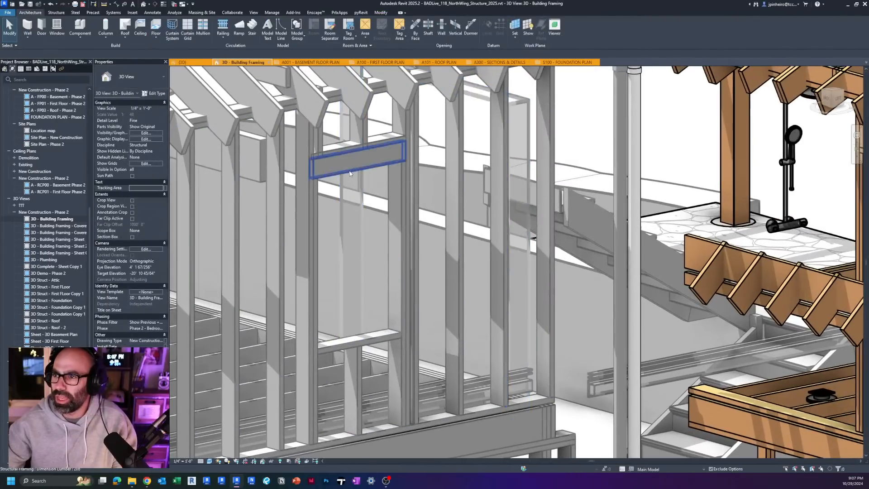
# Step: Inspect the header, studs, cripples and sill around the grey wing's upper-floor window opening by selecting them individually
pyautogui.click(344, 164)
pyautogui.keyDown('shift'); pyautogui.moveTo(345, 202); pyautogui.dragTo(324, 172, button='middle'); pyautogui.keyUp('shift')
pyautogui.click(325, 142)
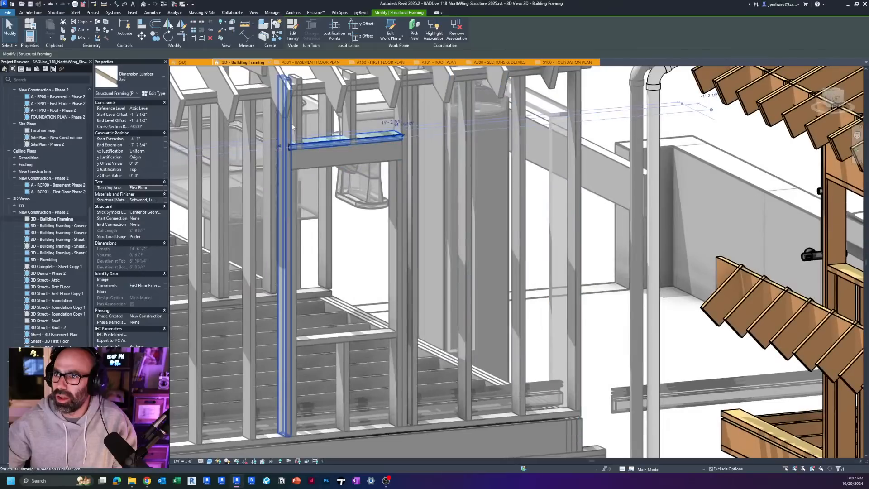
pyautogui.click(298, 116)
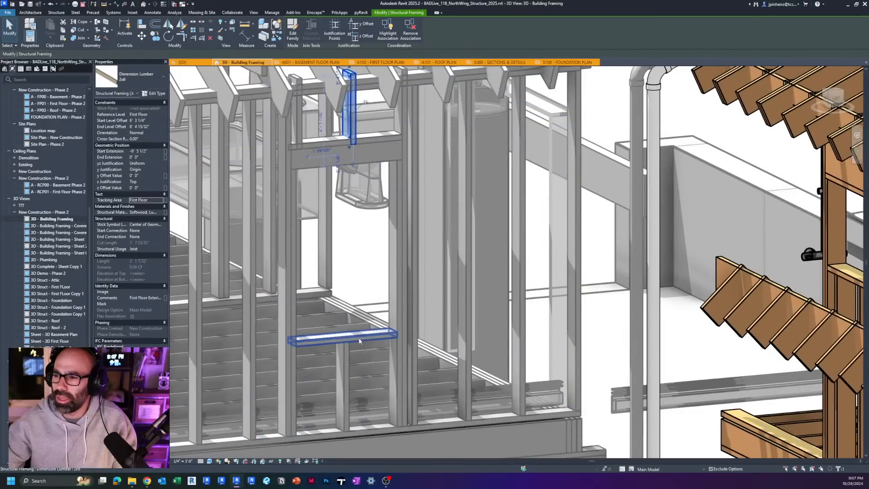
pyautogui.click(358, 338)
pyautogui.keyDown('shift'); pyautogui.moveTo(358, 338); pyautogui.dragTo(371, 252, button='middle'); pyautogui.keyUp('shift')
pyautogui.click(382, 236)
pyautogui.scroll(3, 342, 180)
pyautogui.click(342, 181)
pyautogui.scroll(-2, 342, 181)
pyautogui.press('Escape')
# Step: Inspect a 2x10 member in the grey wing's gable-end wall and the wall framing on the floor below
pyautogui.scroll(-3, 372, 252)
pyautogui.keyDown('shift'); pyautogui.moveTo(440, 254); pyautogui.dragTo(379, 184, button='middle'); pyautogui.keyUp('shift')
pyautogui.click(365, 144)
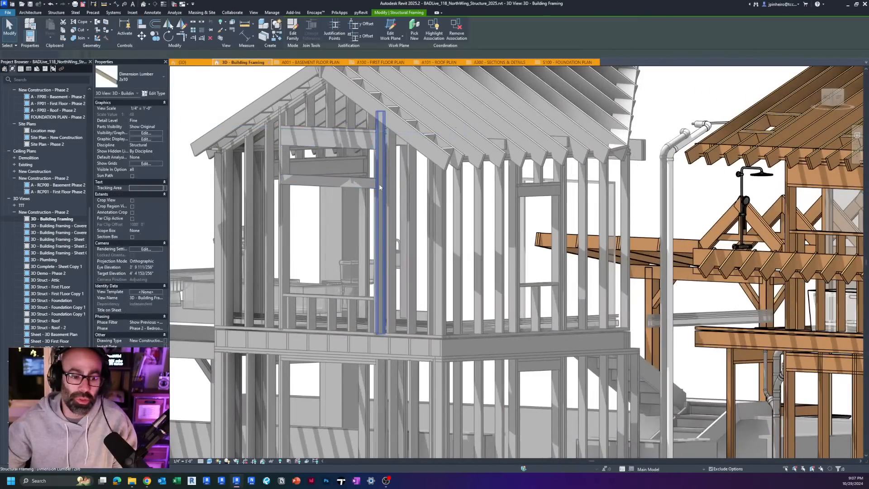
pyautogui.press('Escape')
pyautogui.scroll(2, 352, 168)
pyautogui.click(326, 396)
pyautogui.scroll(-4, 325, 396)
pyautogui.keyDown('shift'); pyautogui.moveTo(326, 395); pyautogui.dragTo(348, 407, button='middle'); pyautogui.keyUp('shift')
pyautogui.scroll(-3, 353, 358)
pyautogui.keyDown('shift'); pyautogui.moveTo(337, 312); pyautogui.dragTo(381, 349, button='middle'); pyautogui.keyUp('shift')
pyautogui.scroll(3, 353, 340)
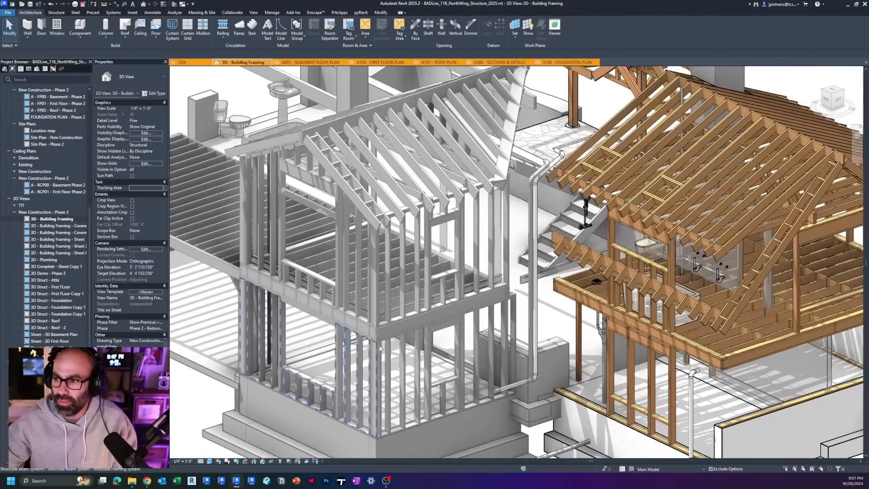
# Step: Select the structural beam system that forms the grey wing's upper-floor window wall and examine its layout
pyautogui.moveTo(425, 373); pyautogui.dragTo(374, 348, button='middle')
pyautogui.scroll(2, 413, 409)
pyautogui.moveTo(370, 293); pyautogui.dragTo(404, 351, button='middle')
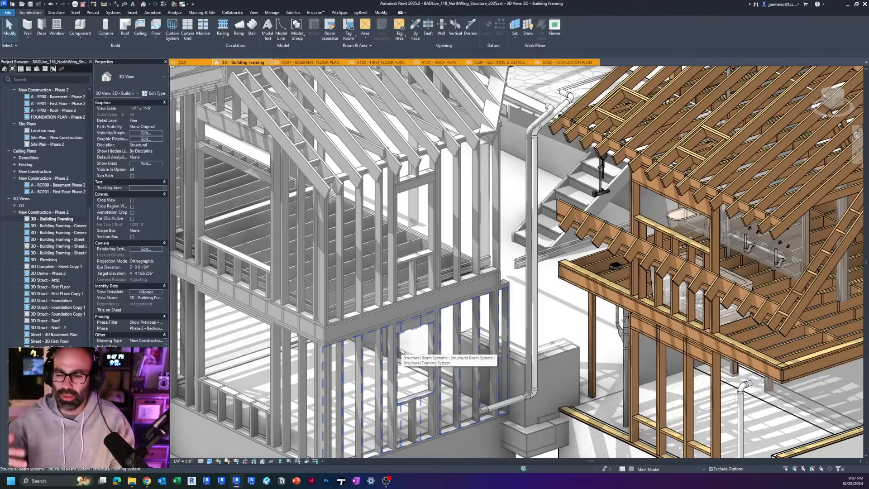
pyautogui.click(385, 279)
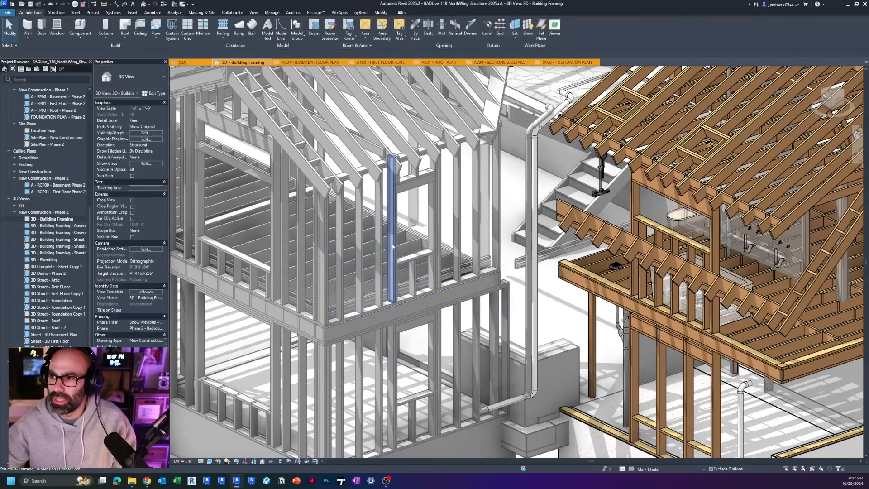
pyautogui.scroll(2, 421, 329)
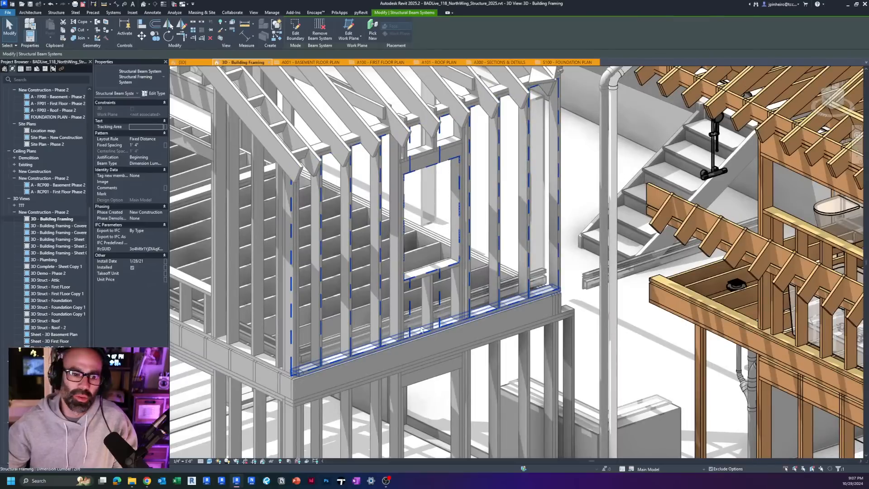
pyautogui.keyDown('shift'); pyautogui.moveTo(439, 328); pyautogui.dragTo(420, 316, button='middle'); pyautogui.keyUp('shift')
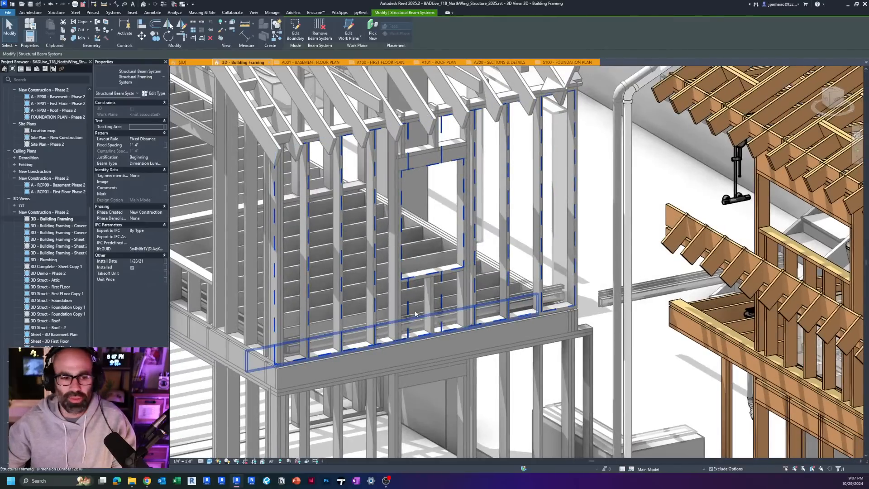
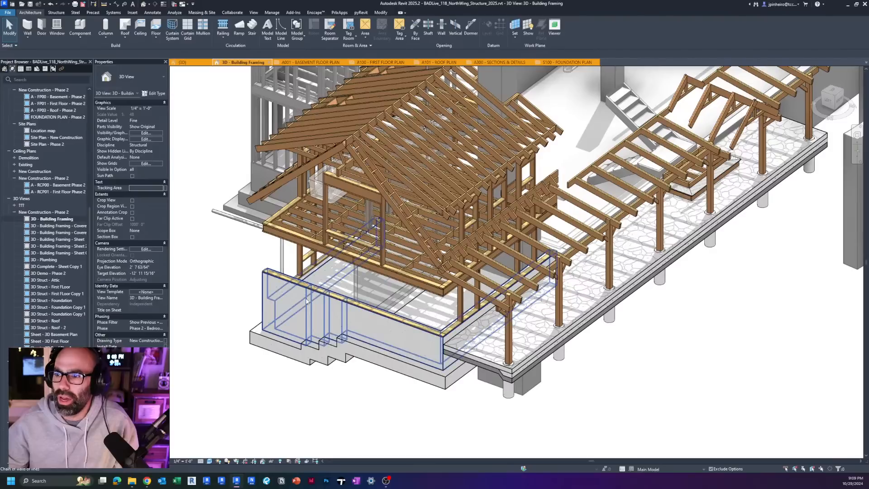
# Step: Turn on the framing view's section box, select it and view the model from the front
pyautogui.click(307, 304)
pyautogui.press('Escape')
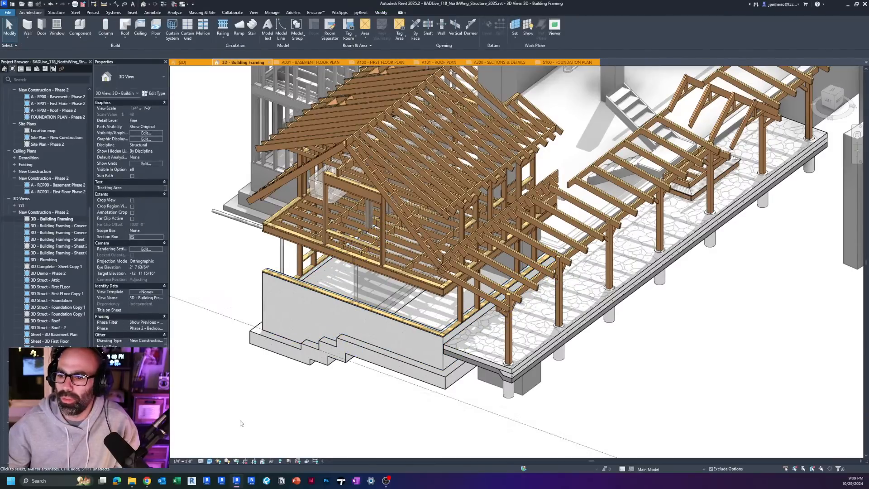
pyautogui.scroll(-4, 269, 412)
pyautogui.moveTo(275, 411); pyautogui.dragTo(271, 372, button='middle')
pyautogui.click(247, 326)
pyautogui.scroll(-4, 247, 326)
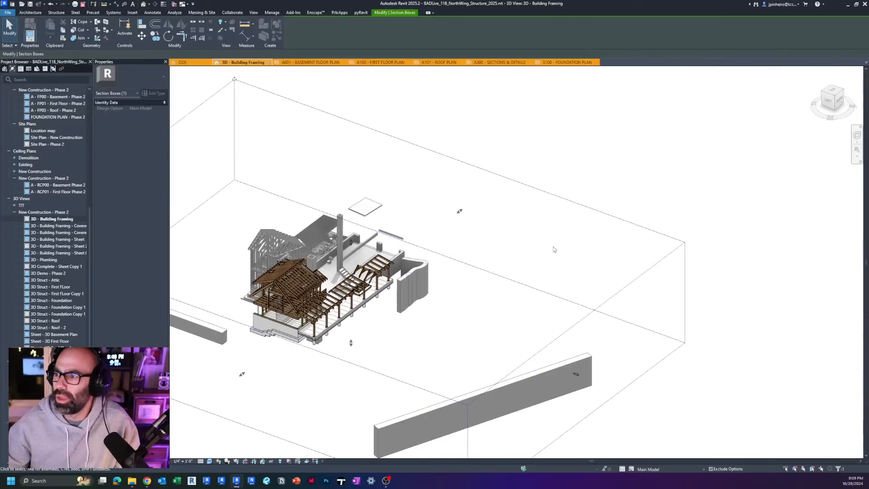
pyautogui.click(844, 104)
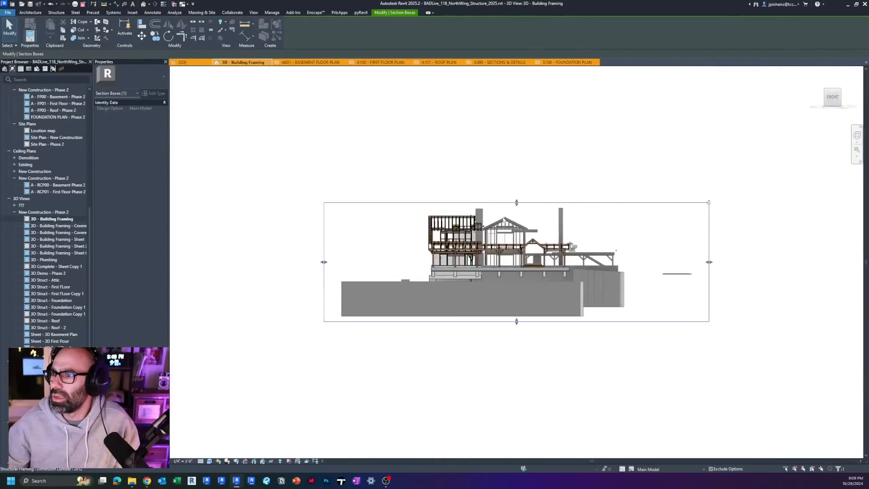
# Step: Lower the top face of the section box until it cuts the model through the basement wall framing
pyautogui.scroll(5, 516, 250)
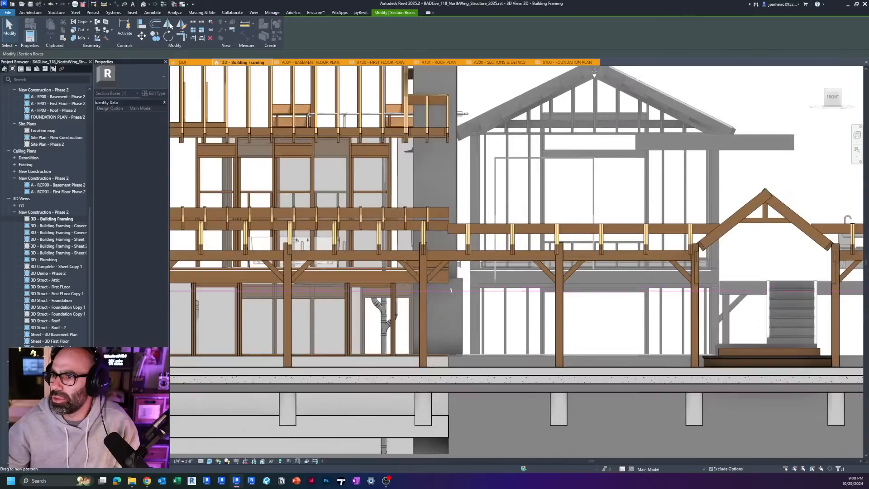
pyautogui.moveTo(413, 286); pyautogui.dragTo(412, 286)
pyautogui.scroll(-4, 405, 282)
pyautogui.click(393, 276)
pyautogui.keyDown('shift'); pyautogui.moveTo(298, 281); pyautogui.dragTo(279, 243, button='middle'); pyautogui.keyUp('shift')
pyautogui.scroll(3, 335, 329)
pyautogui.scroll(1, 294, 302)
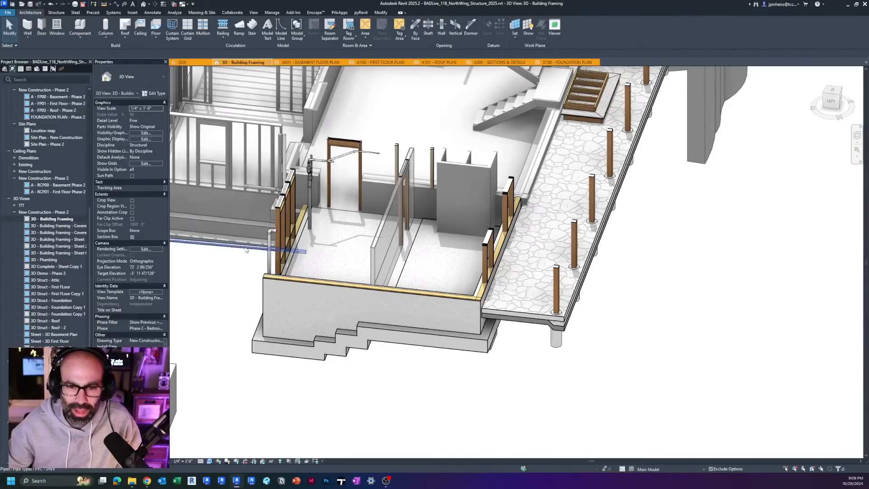
# Step: Examine the sectioned basement framing and inspect the header unit with one king stud in the three-bay window wall
pyautogui.scroll(-2, 308, 251)
pyautogui.moveTo(356, 233)
pyautogui.keyDown('shift'); pyautogui.mouseDown(button='middle')
pyautogui.moveTo(378, 251)
pyautogui.moveTo(362, 246)
pyautogui.mouseUp(button='middle'); pyautogui.keyUp('shift')
pyautogui.scroll(4, 379, 251)
pyautogui.scroll(-2, 379, 251)
pyautogui.scroll(-2, 361, 245)
pyautogui.scroll(4, 380, 272)
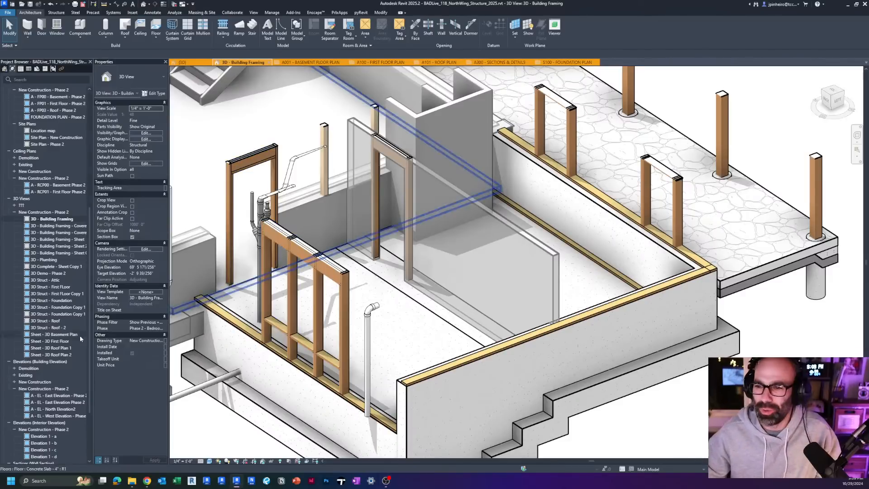
pyautogui.click(316, 312)
pyautogui.scroll(-2, 335, 326)
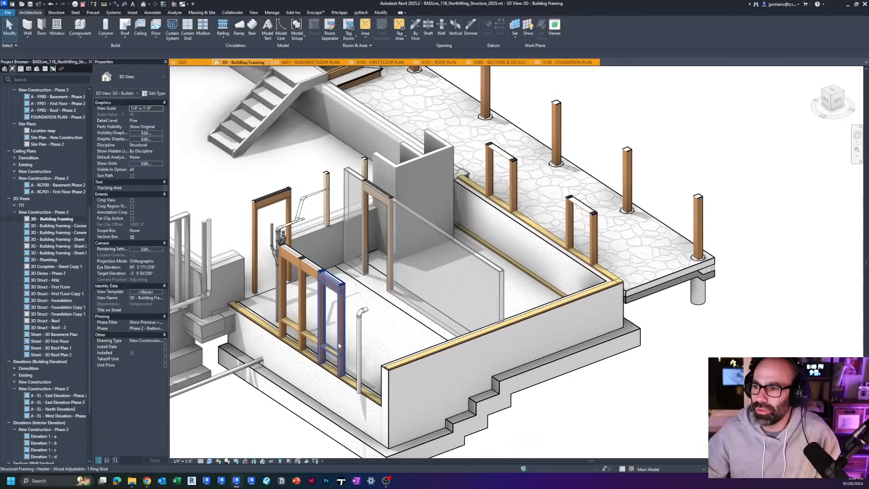
pyautogui.press('Escape')
# Step: Inspect the pressure-treated 2x6 sill plates along the tops of the basement foundation walls by selecting them together
pyautogui.click(409, 359)
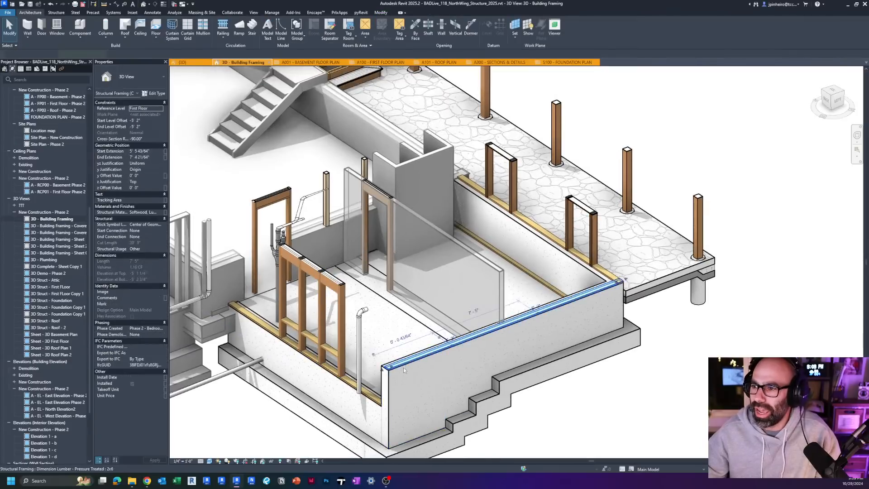
pyautogui.keyDown('shift'); pyautogui.moveTo(403, 367); pyautogui.dragTo(451, 346, button='middle'); pyautogui.keyUp('shift')
pyautogui.press('Escape')
pyautogui.click(450, 345)
pyautogui.keyDown('ctrl'); pyautogui.click(392, 412); pyautogui.keyUp('ctrl')
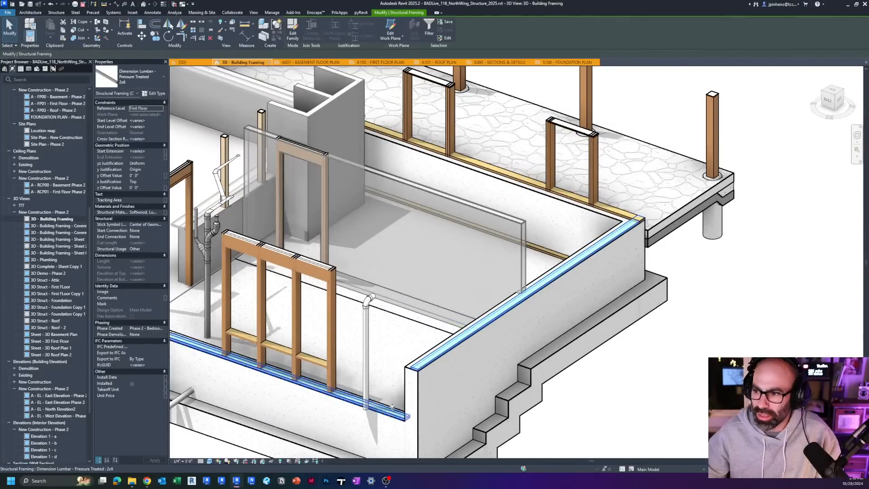
pyautogui.scroll(-5, 470, 317)
pyautogui.scroll(3, 470, 317)
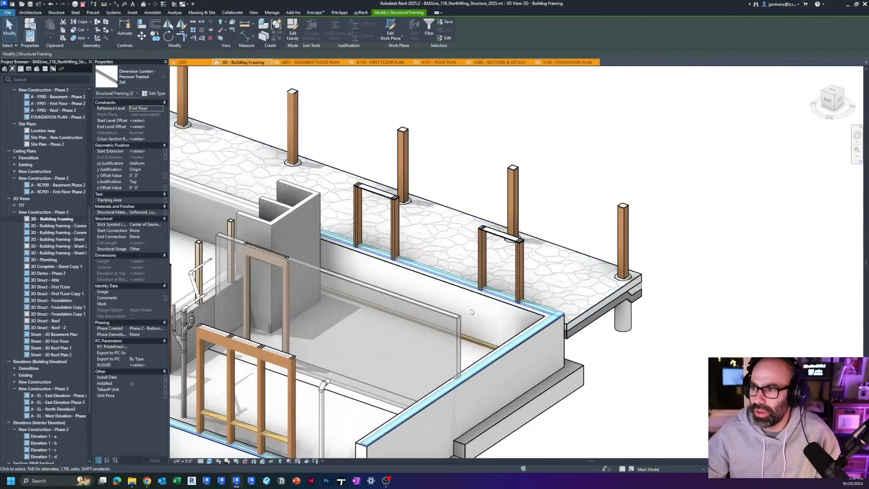
pyautogui.scroll(-2, 471, 312)
pyautogui.keyDown('shift'); pyautogui.moveTo(471, 312); pyautogui.dragTo(447, 335, button='middle'); pyautogui.keyUp('shift')
pyautogui.press('Escape')
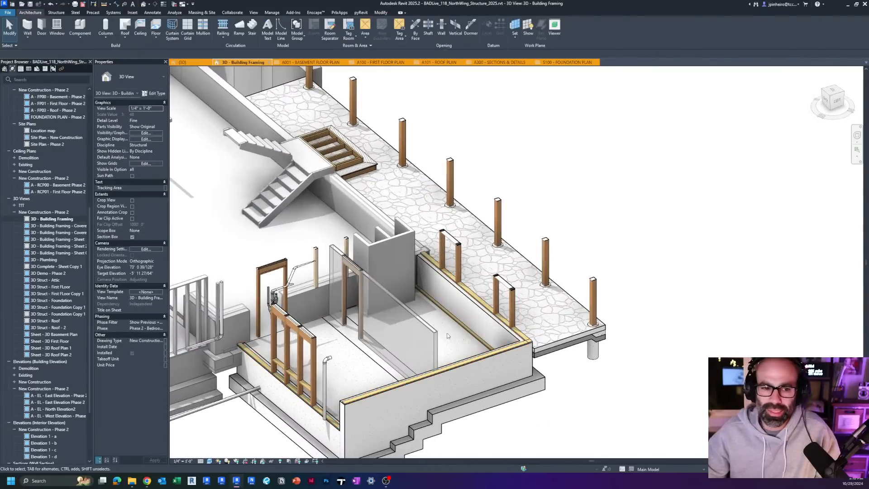
# Step: Inspect a window header, the interior door header and the 4x4 timber column in the basement by selecting them individually
pyautogui.scroll(-1, 404, 288)
pyautogui.moveTo(404, 289); pyautogui.dragTo(422, 277, button='middle')
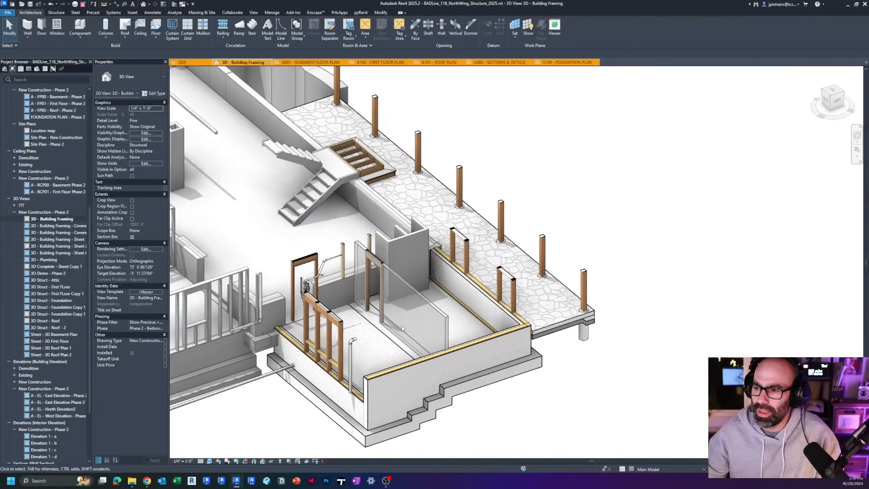
pyautogui.scroll(2, 354, 382)
pyautogui.scroll(5, 392, 344)
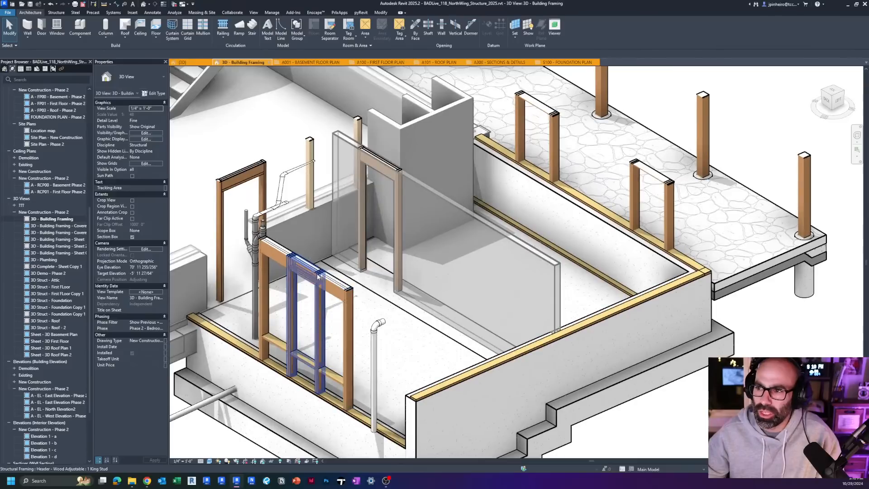
pyautogui.click(304, 262)
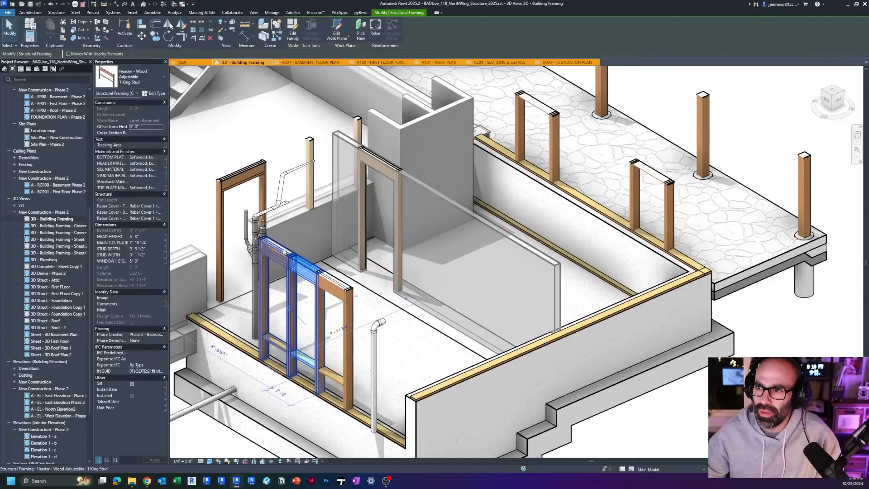
pyautogui.click(256, 175)
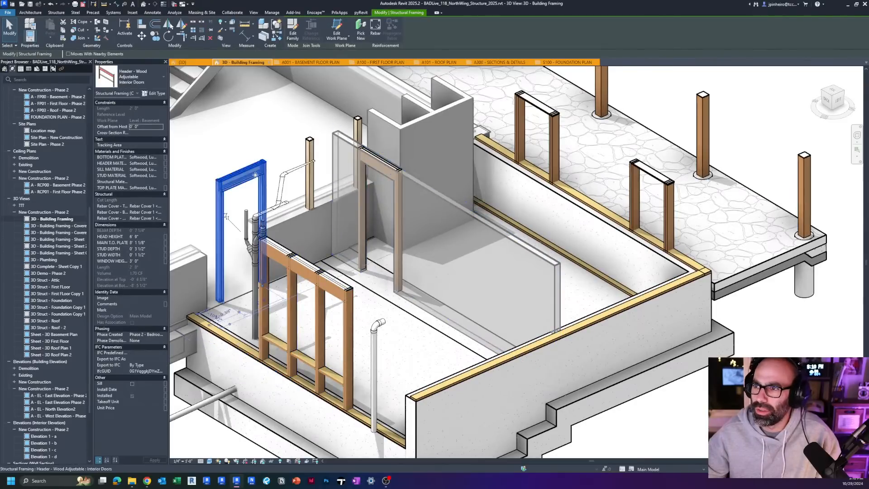
pyautogui.click(311, 152)
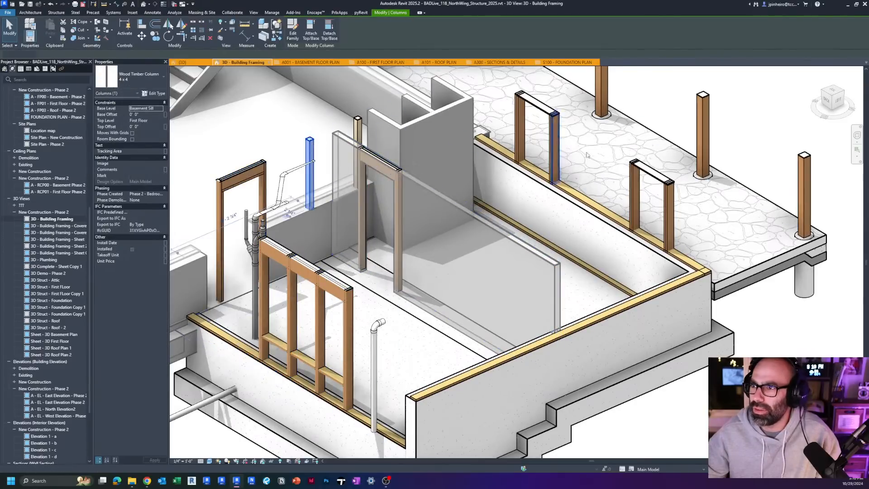
# Step: Inspect the 2x6 timber columns that frame the opening in the basement wall beside the stone patio
pyautogui.scroll(-1, 597, 236)
pyautogui.click(598, 237)
pyautogui.scroll(4, 687, 202)
pyautogui.moveTo(688, 201); pyautogui.dragTo(550, 283, button='middle')
pyautogui.scroll(2, 543, 284)
pyautogui.click(470, 286)
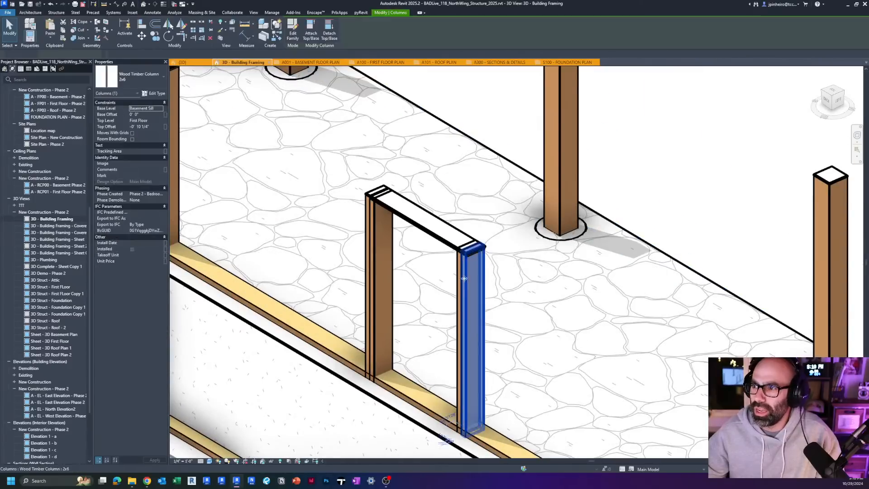
pyautogui.scroll(2, 454, 270)
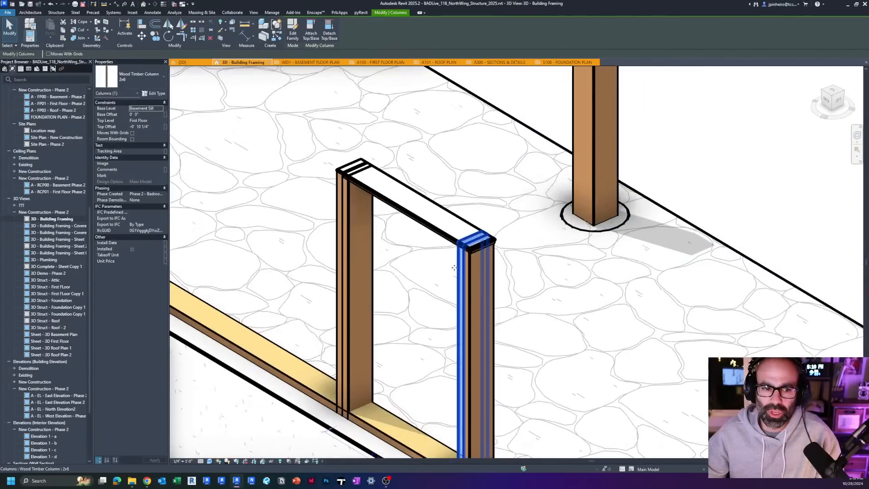
pyautogui.press('Escape')
# Step: Select the end window header of the three-bay basement wall and examine its king studs, header and sill from both sides
pyautogui.scroll(-5, 447, 236)
pyautogui.moveTo(441, 240); pyautogui.dragTo(697, 206, button='middle')
pyautogui.scroll(-2, 697, 206)
pyautogui.scroll(3, 373, 314)
pyautogui.click(386, 240)
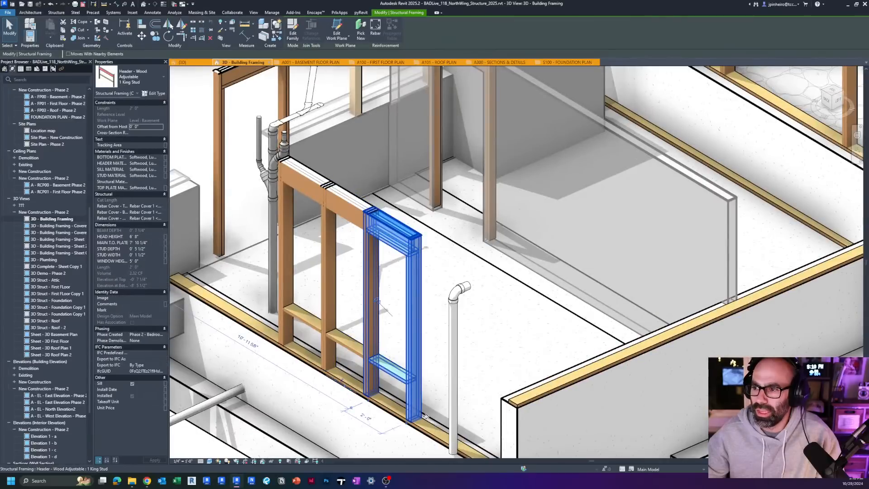
pyautogui.scroll(2, 426, 419)
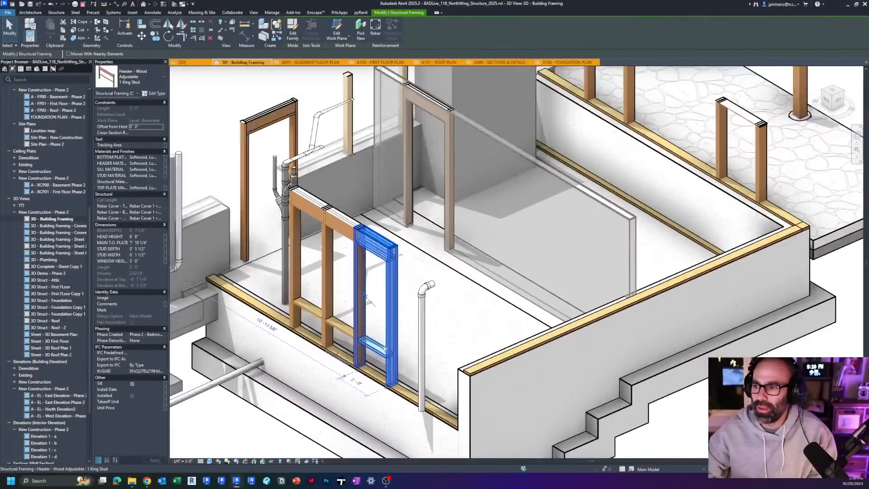
pyautogui.keyDown('shift'); pyautogui.moveTo(385, 348); pyautogui.dragTo(344, 357, button='middle'); pyautogui.keyUp('shift')
pyautogui.scroll(2, 317, 337)
pyautogui.moveTo(373, 326); pyautogui.dragTo(460, 345, button='middle')
pyautogui.scroll(-1, 452, 343)
pyautogui.scroll(-1, 448, 342)
pyautogui.scroll(1, 377, 342)
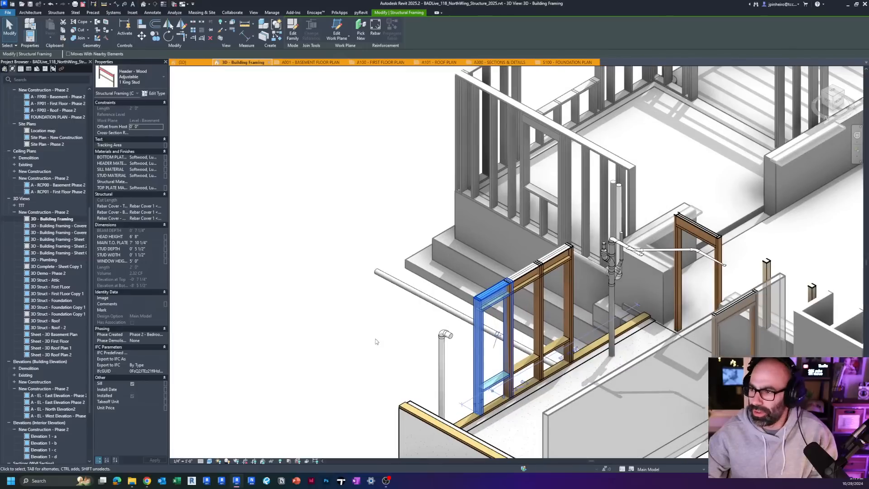
pyautogui.moveTo(377, 341); pyautogui.dragTo(407, 352, button='middle')
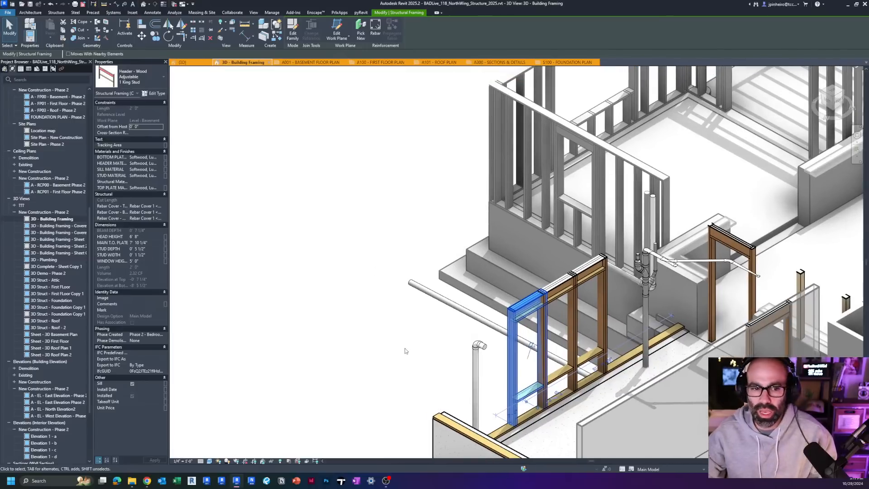
# Step: Place a Header - Wood Adjustable, 1 King Stud unit in the empty area beside the window wall, using Brace on the Level: Basement plane
pyautogui.press('b')
pyautogui.press('r')
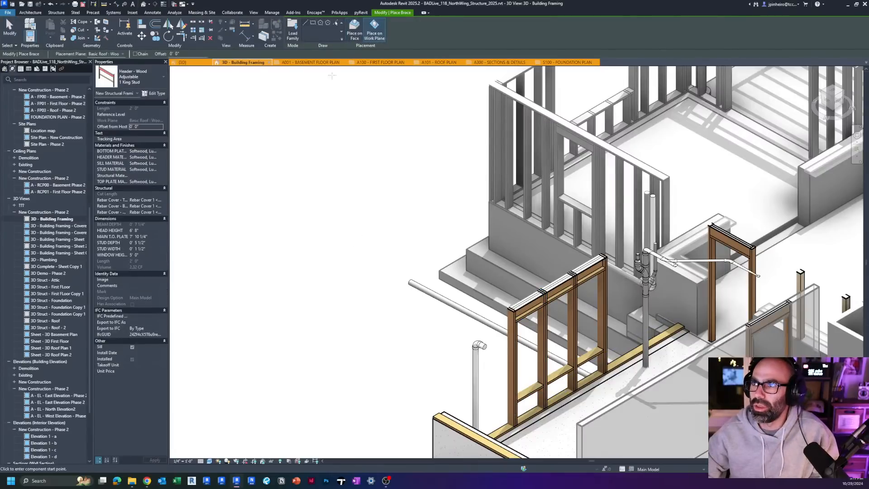
pyautogui.moveTo(351, 165); pyautogui.dragTo(332, 157, button='middle')
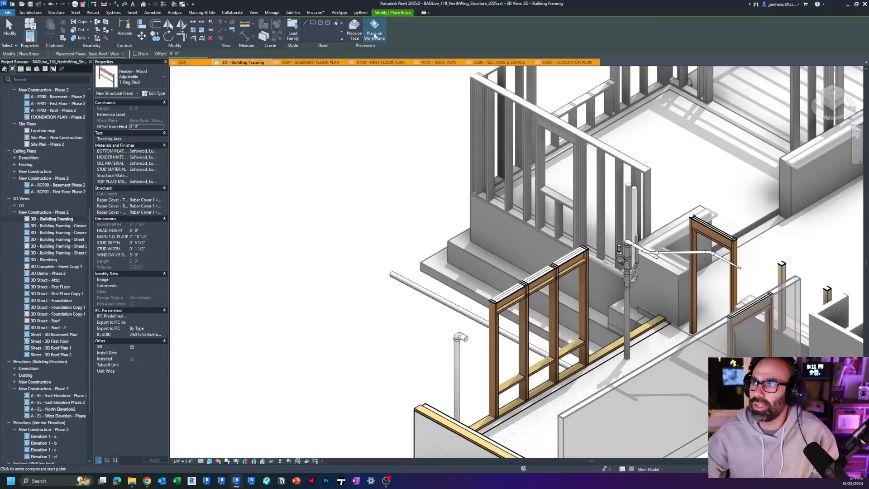
pyautogui.click(119, 54)
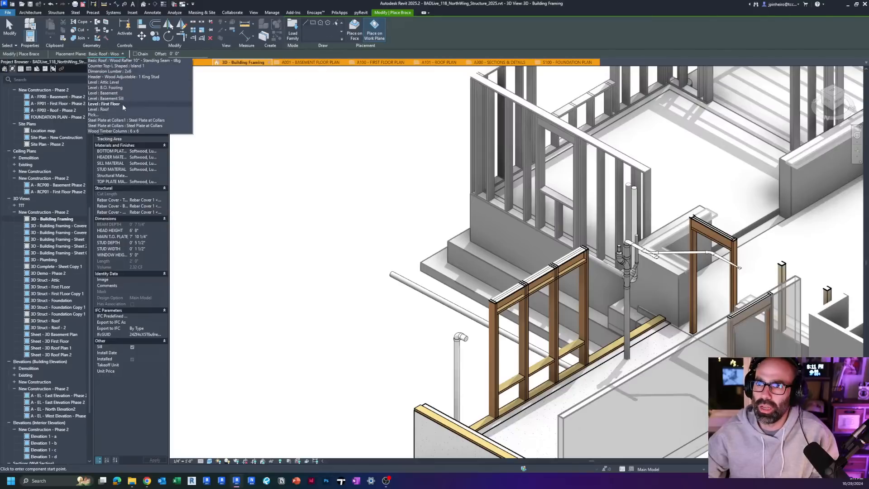
pyautogui.click(120, 94)
pyautogui.click(320, 327)
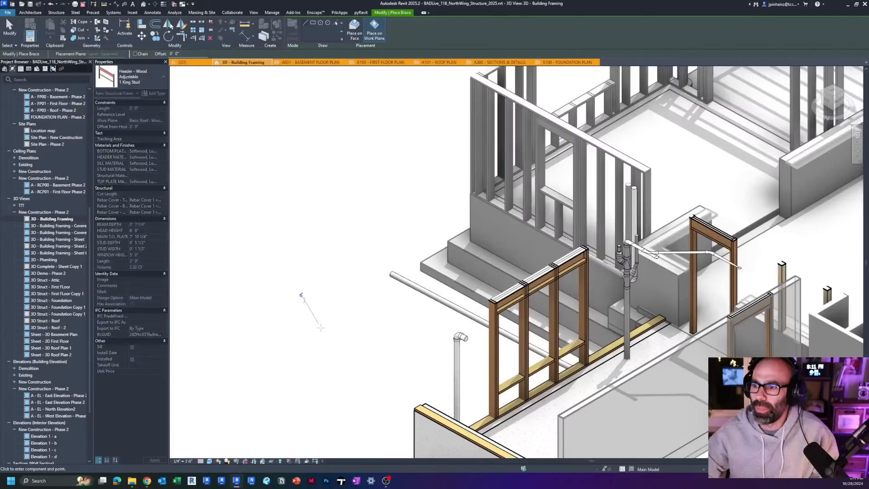
pyautogui.scroll(2, 346, 313)
pyautogui.click(378, 293)
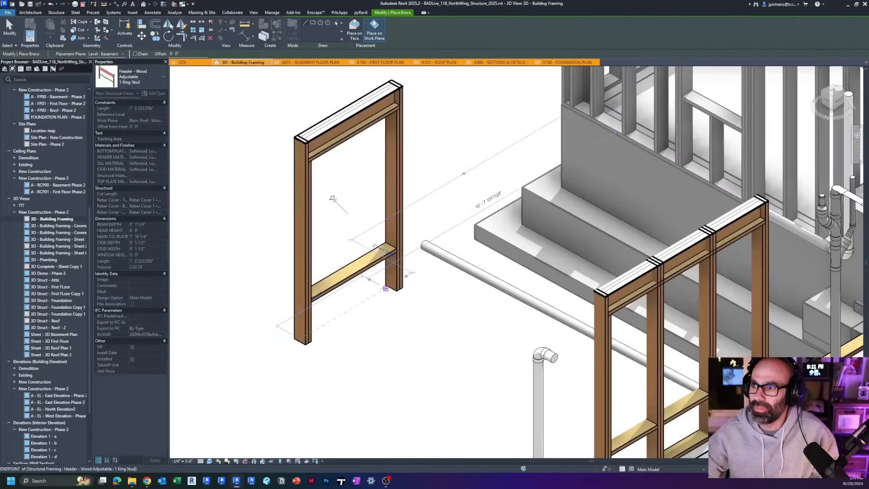
pyautogui.press('Escape')
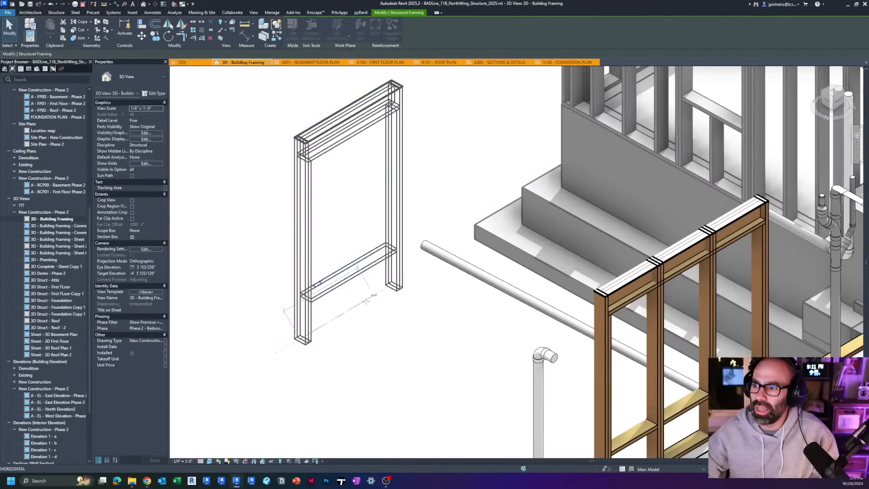
# Step: Stretch the new header unit by its end to about 4'-6" long
pyautogui.keyDown('shift'); pyautogui.moveTo(348, 298); pyautogui.dragTo(277, 314, button='middle'); pyautogui.keyUp('shift')
pyautogui.scroll(2, 401, 328)
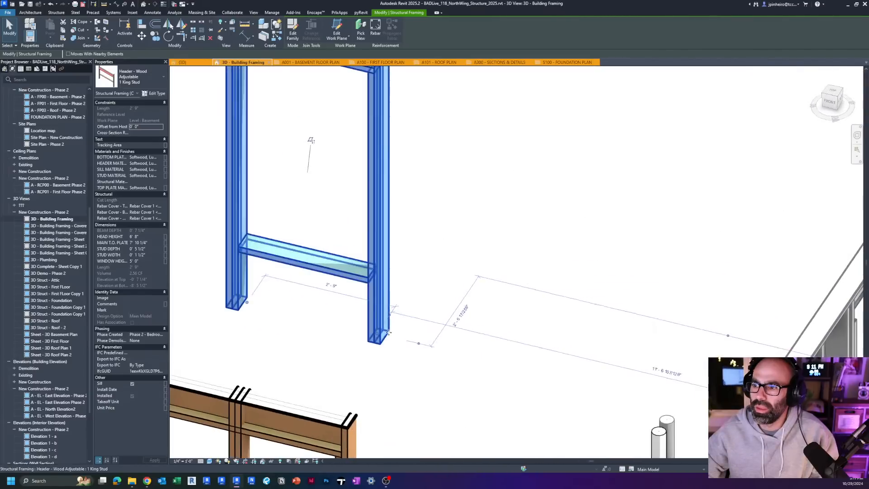
pyautogui.moveTo(379, 333); pyautogui.dragTo(471, 358)
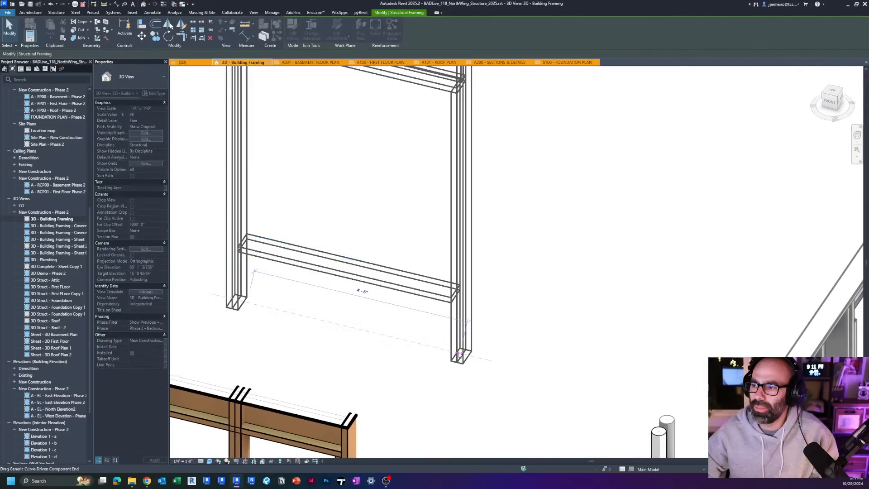
pyautogui.scroll(-3, 460, 355)
pyautogui.keyDown('shift'); pyautogui.moveTo(436, 278); pyautogui.dragTo(561, 247, button='middle'); pyautogui.keyUp('shift')
pyautogui.scroll(2, 398, 267)
pyautogui.scroll(-2, 342, 268)
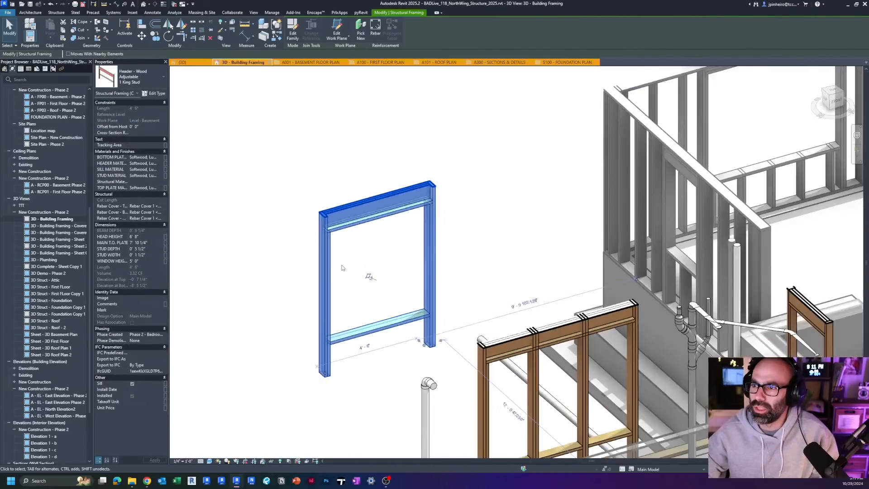
# Step: Turn the new header unit's Sill option off and on again, applying each change, and reselect the unit
pyautogui.scroll(3, 326, 259)
pyautogui.moveTo(352, 245)
pyautogui.keyDown('shift'); pyautogui.mouseDown(button='middle')
pyautogui.moveTo(416, 190)
pyautogui.moveTo(402, 244)
pyautogui.moveTo(362, 244)
pyautogui.mouseUp(button='middle'); pyautogui.keyUp('shift')
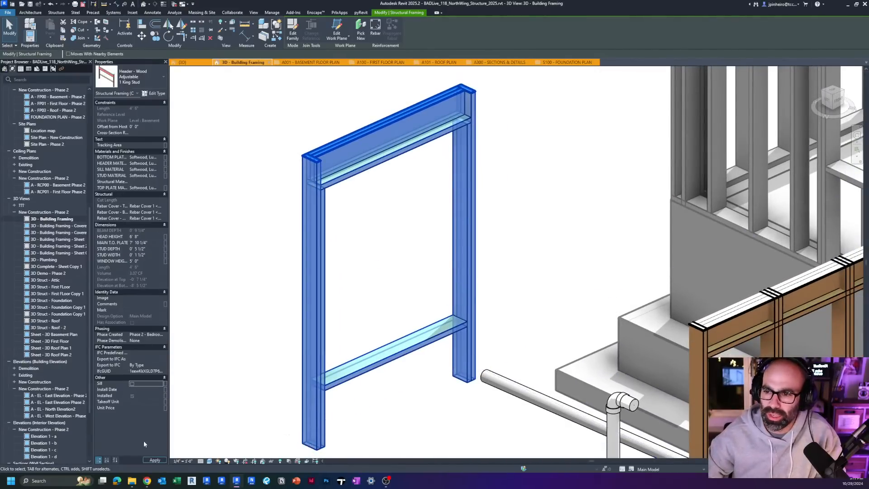
pyautogui.click(153, 460)
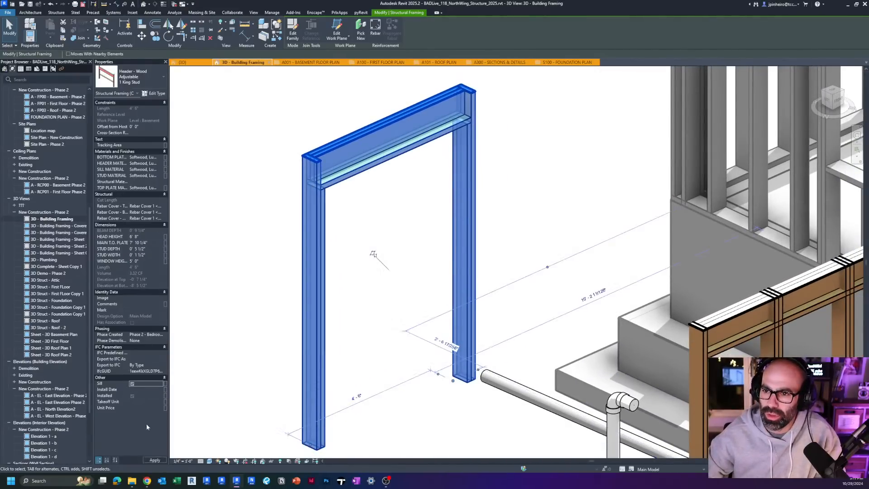
pyautogui.click(149, 460)
pyautogui.click(271, 347)
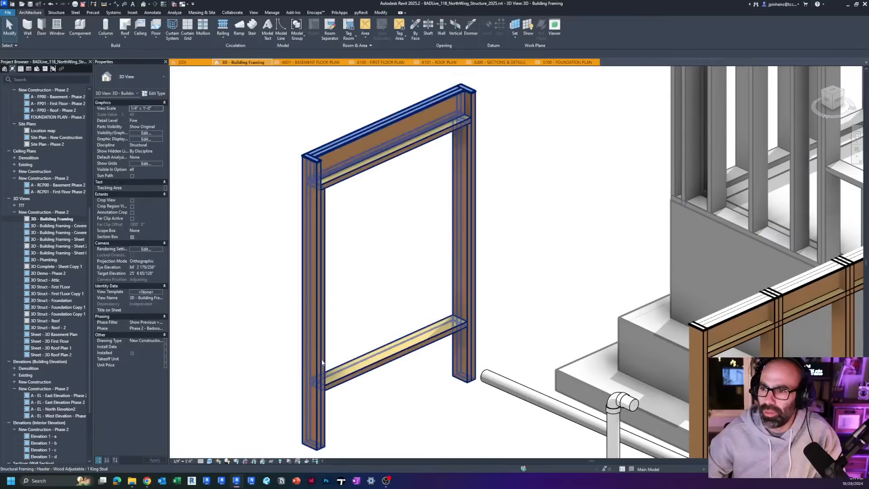
pyautogui.click(322, 361)
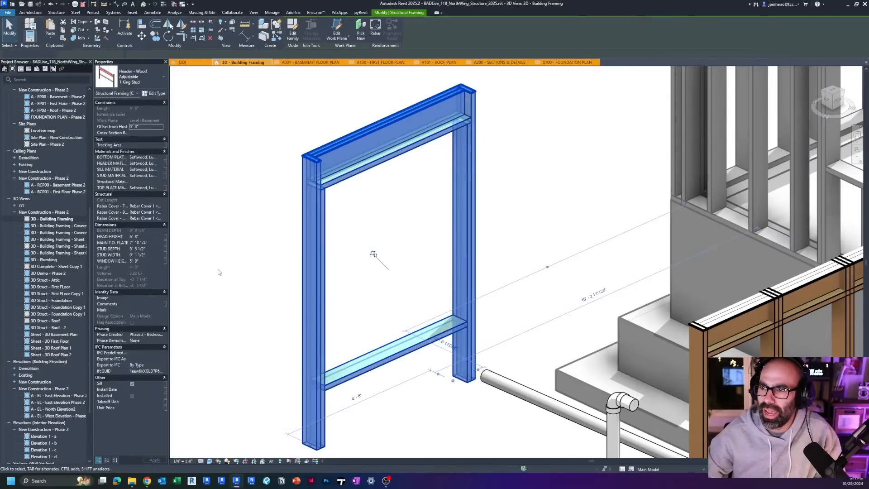
# Step: Review the type properties of the new header unit's 1 King Stud type, leave them without changes and deselect the unit
pyautogui.click(155, 94)
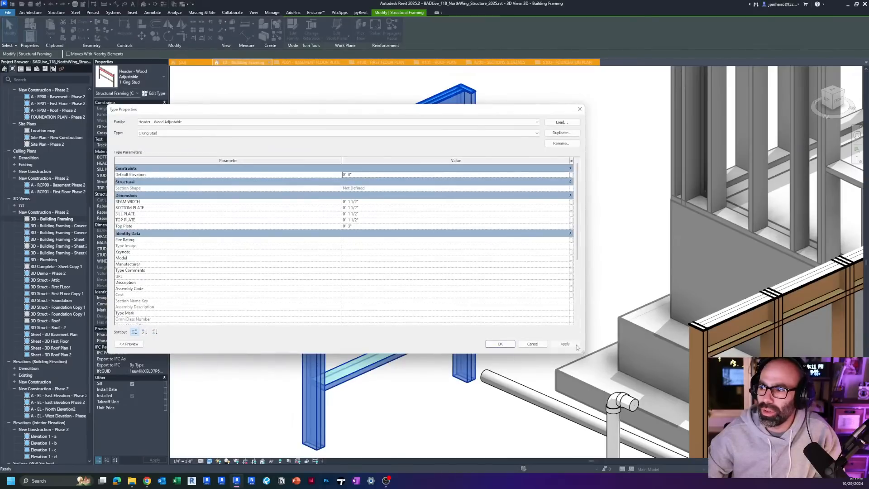
pyautogui.moveTo(583, 352); pyautogui.dragTo(379, 331)
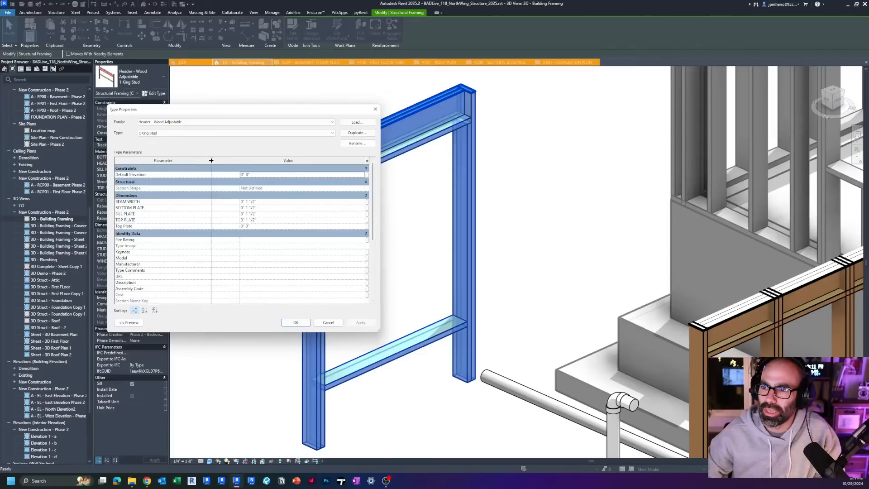
pyautogui.moveTo(211, 160); pyautogui.dragTo(206, 160)
pyautogui.click(333, 321)
pyautogui.click(394, 286)
pyautogui.scroll(-3, 364, 279)
pyautogui.moveTo(364, 278); pyautogui.dragTo(336, 279, button='middle')
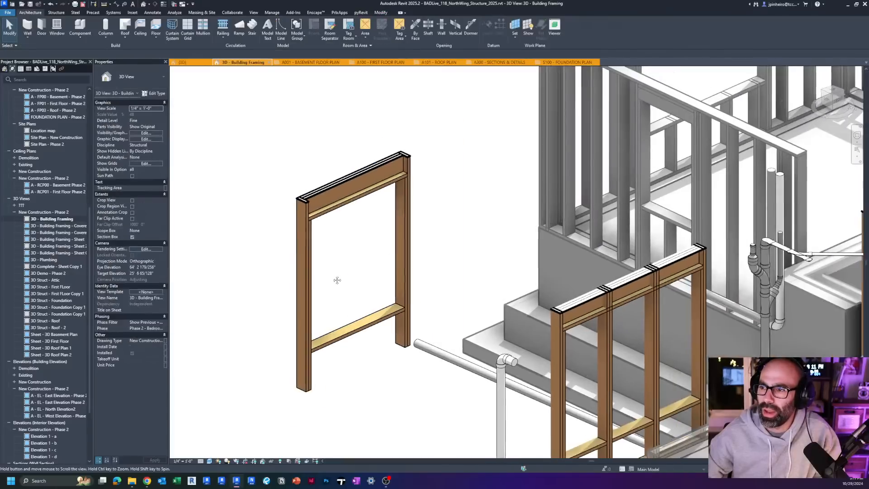
# Step: Look through the header unit's available types and open its Header - Wood Adjustable family for editing
pyautogui.click(306, 237)
pyautogui.scroll(-3, 332, 228)
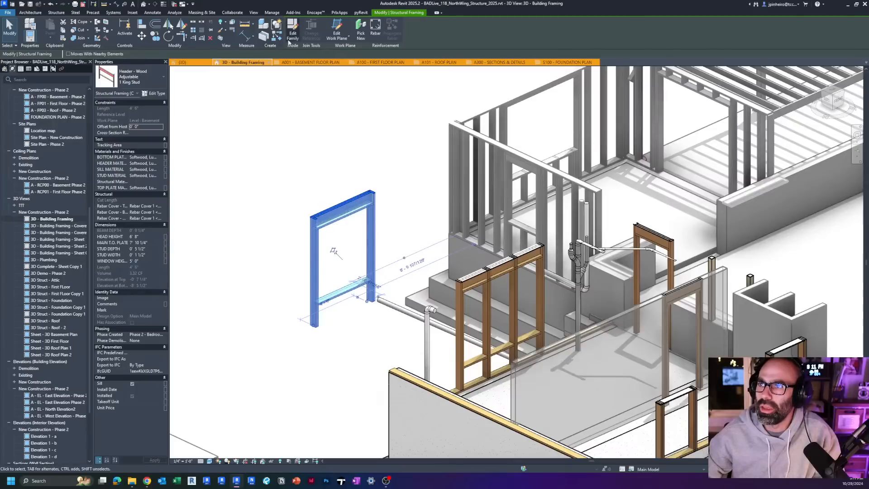
pyautogui.click(148, 72)
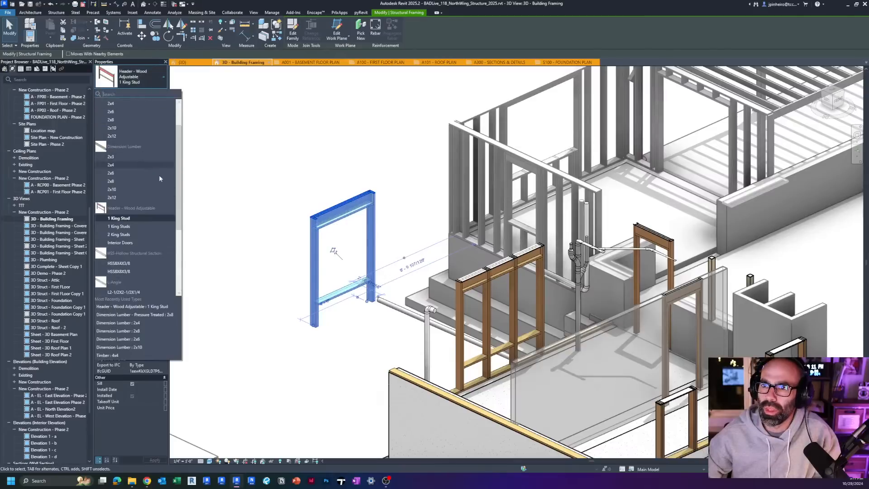
pyautogui.click(269, 176)
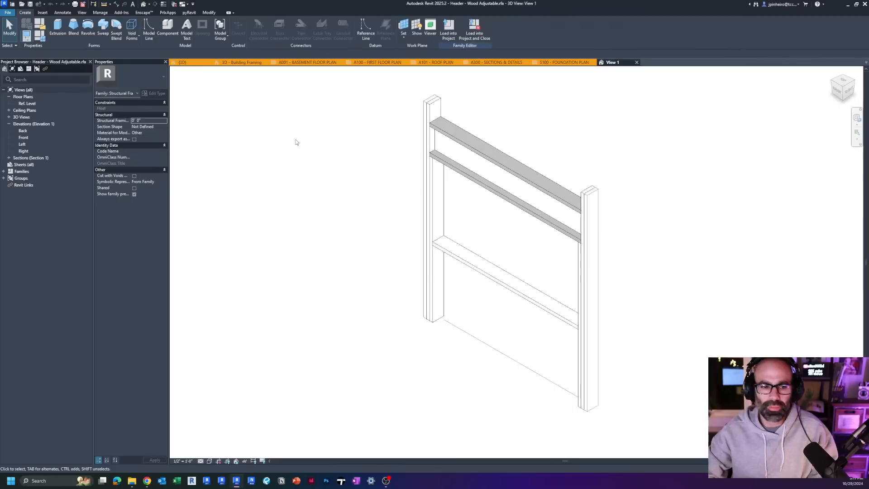
pyautogui.keyDown('shift'); pyautogui.moveTo(389, 221); pyautogui.dragTo(196, 182, button='middle'); pyautogui.keyUp('shift')
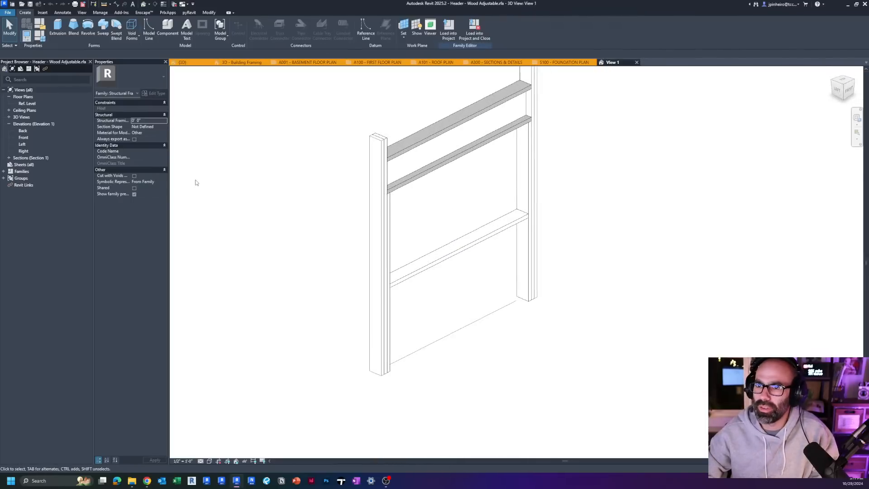
# Step: Open the family's Section 1 view and examine the header's plates, doubled beams and crossed symbolic lines
pyautogui.keyDown('shift'); pyautogui.moveTo(87, 132); pyautogui.dragTo(374, 199, button='middle'); pyautogui.keyUp('shift')
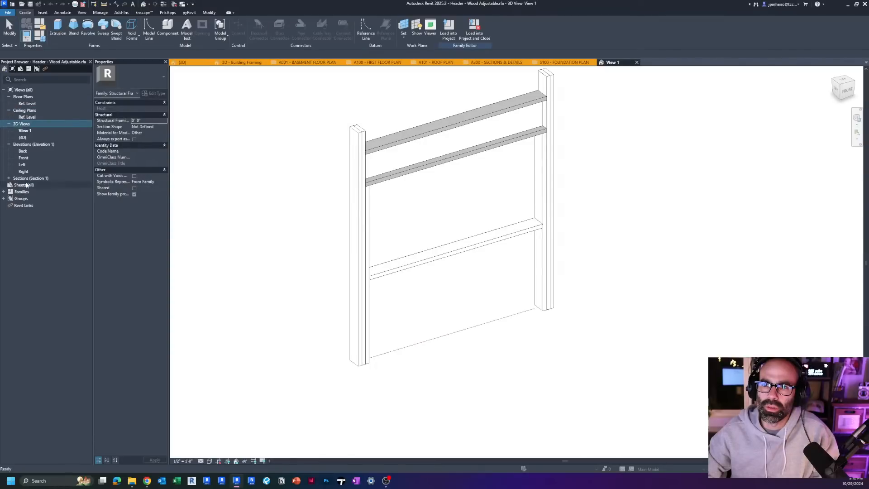
pyautogui.doubleClick(27, 186)
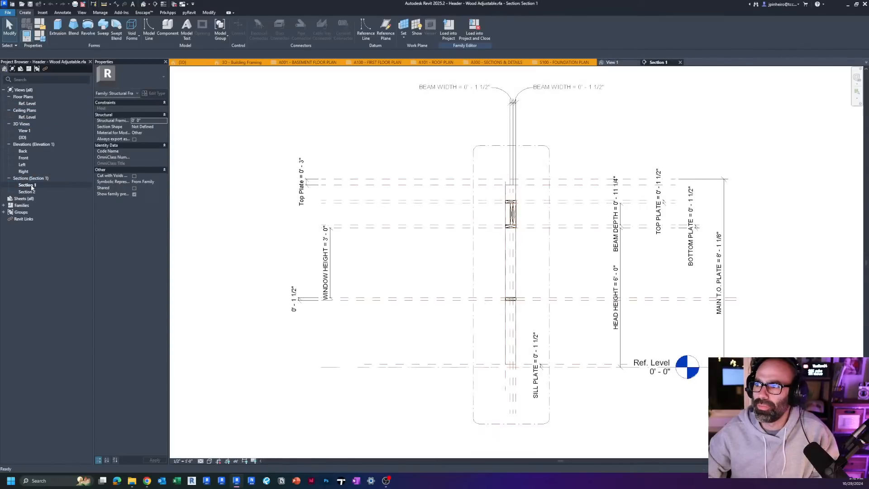
pyautogui.scroll(5, 459, 225)
pyautogui.scroll(4, 459, 224)
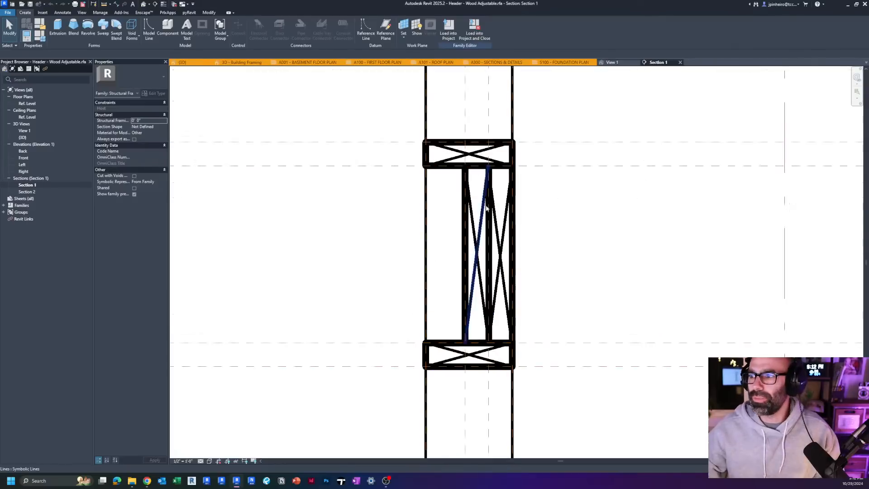
pyautogui.click(485, 232)
pyautogui.press('Escape')
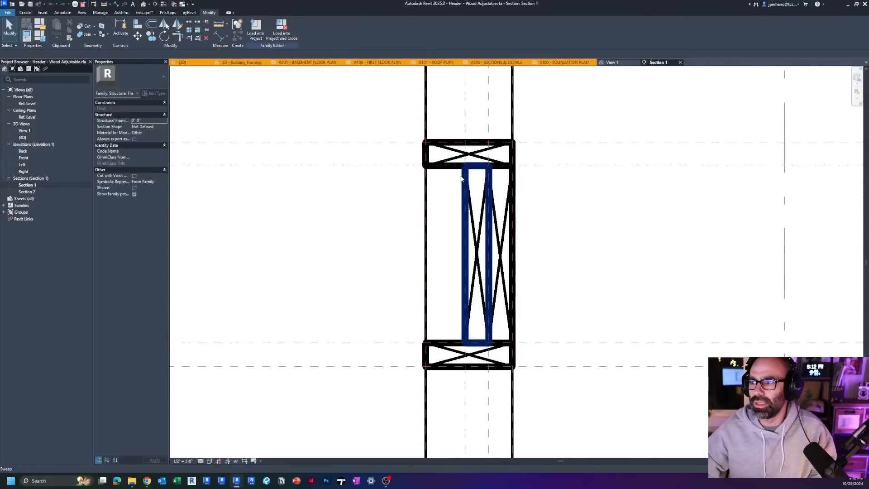
pyautogui.click(475, 215)
pyautogui.scroll(2, 475, 215)
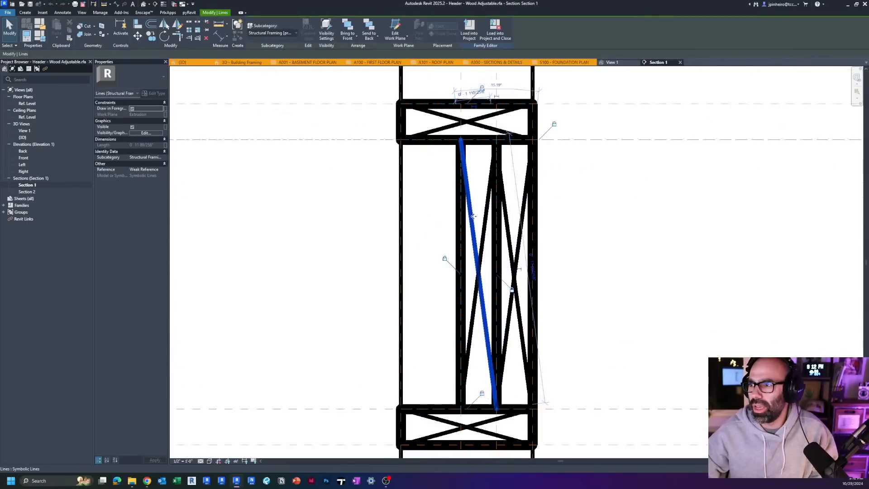
pyautogui.press('Escape')
pyautogui.scroll(-5, 498, 235)
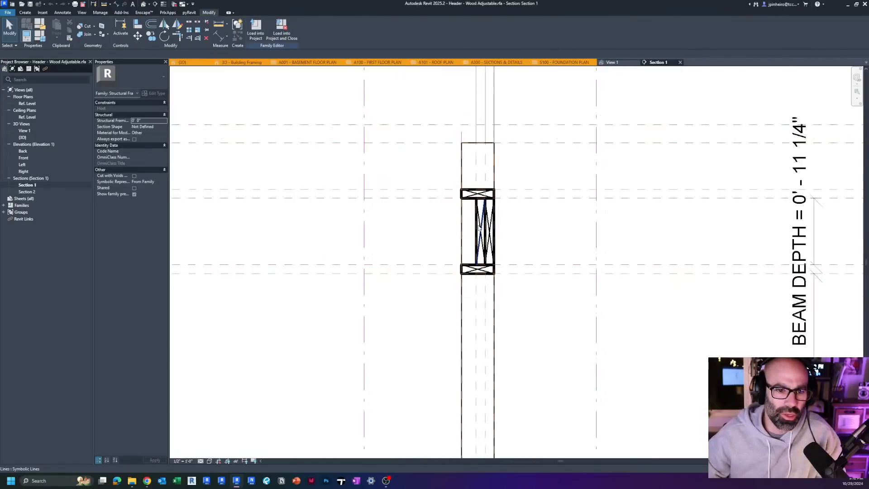
# Step: Examine the section's reference planes and labelled dimensions, including BEAM DEPTH, TOP PLATE, BOTTOM PLATE and HEAD HEIGHT
pyautogui.moveTo(500, 248); pyautogui.dragTo(619, 225, button='middle')
pyautogui.scroll(-2, 497, 235)
pyautogui.scroll(2, 619, 225)
pyautogui.moveTo(570, 242); pyautogui.dragTo(444, 265, button='middle')
pyautogui.scroll(1, 700, 248)
pyautogui.scroll(-2, 697, 248)
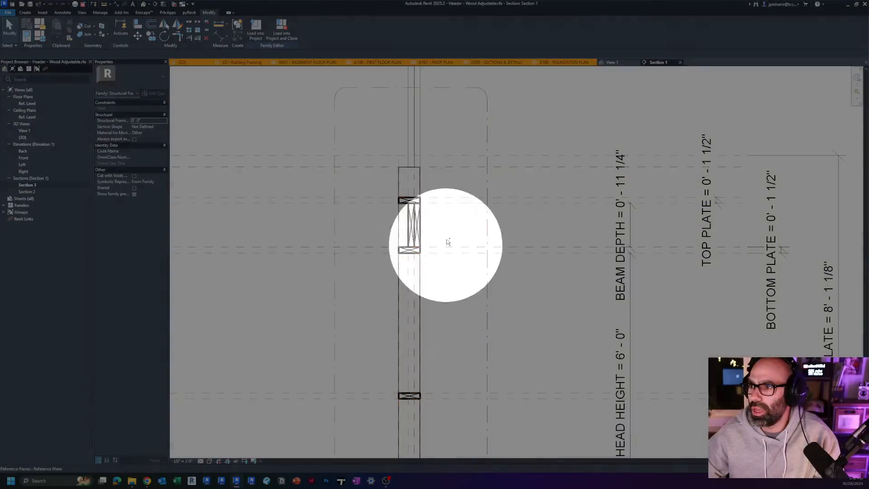
pyautogui.moveTo(452, 235); pyautogui.dragTo(526, 232, button='middle')
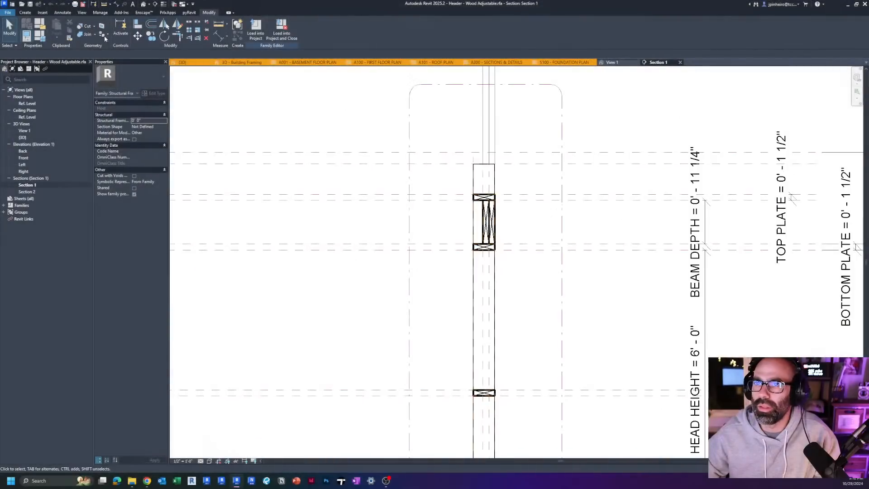
pyautogui.click(33, 34)
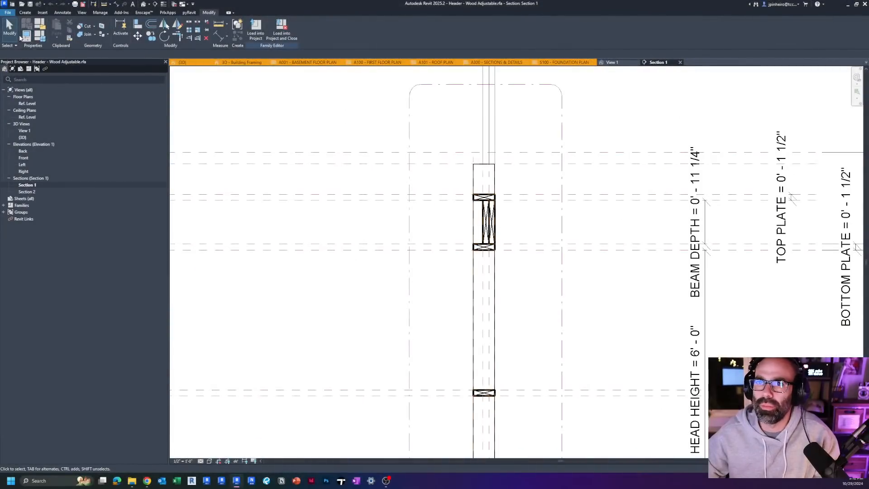
pyautogui.click(30, 40)
pyautogui.click(28, 39)
pyautogui.click(28, 38)
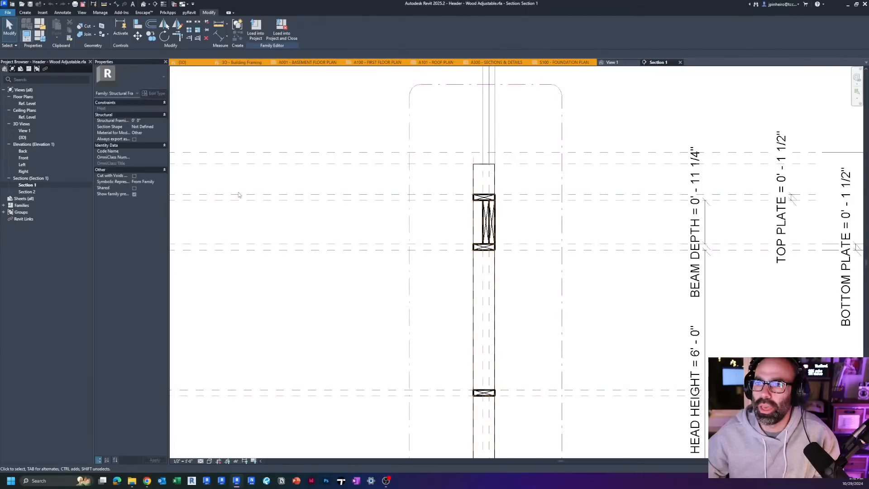
pyautogui.click(347, 153)
pyautogui.press('Escape')
pyautogui.moveTo(348, 165); pyautogui.dragTo(343, 167, button='middle')
# Step: Apply a default Length of 3' to the 1 King Stud family type and inspect how the header section adapts
pyautogui.click(40, 36)
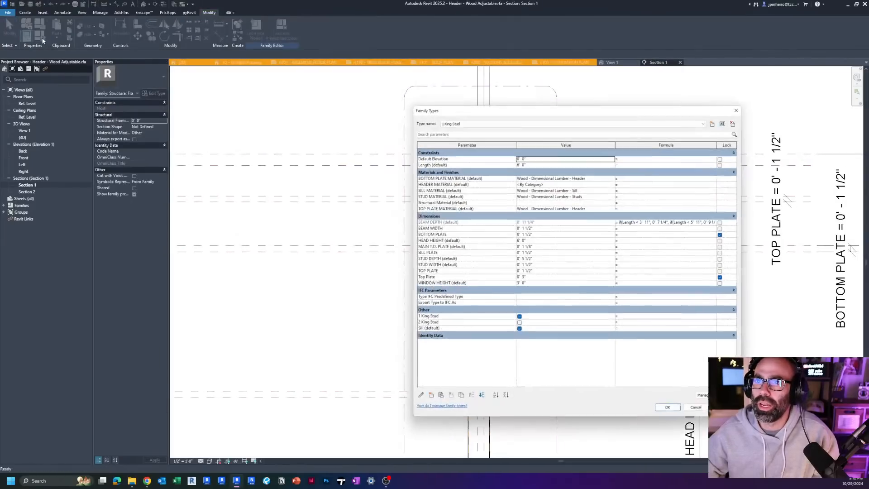
pyautogui.moveTo(526, 112); pyautogui.dragTo(189, 101)
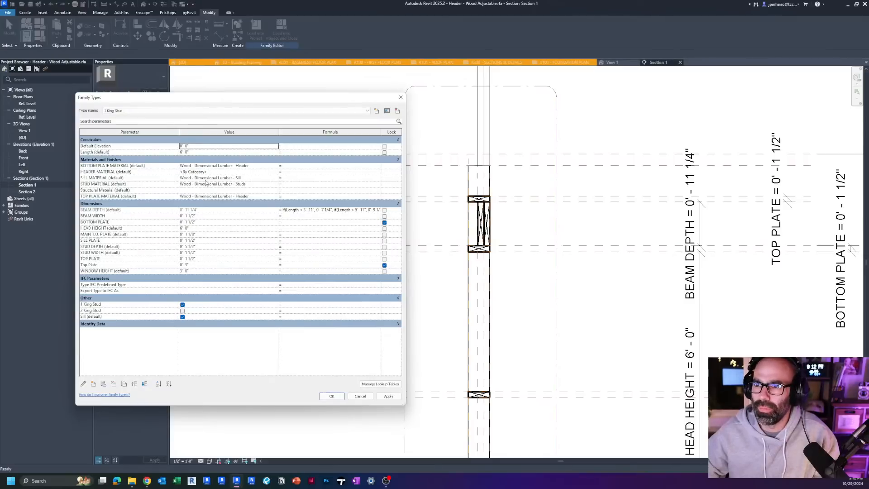
pyautogui.click(206, 153)
pyautogui.write('3')
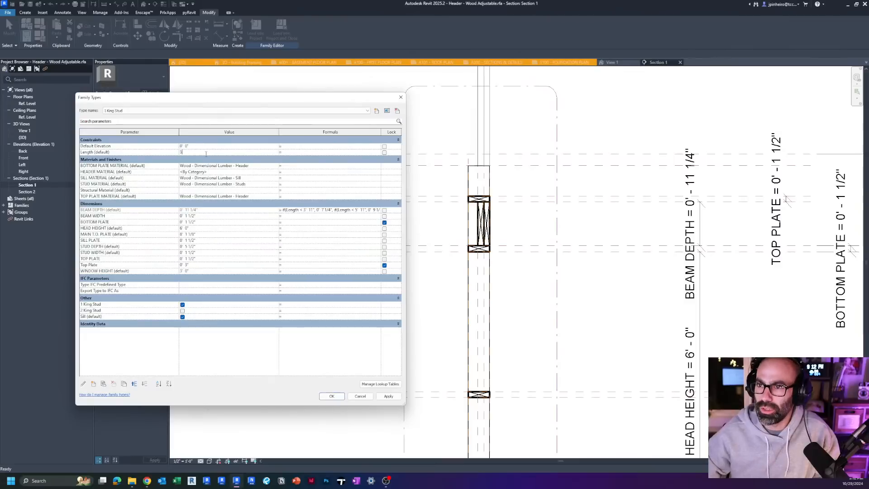
pyautogui.click(389, 396)
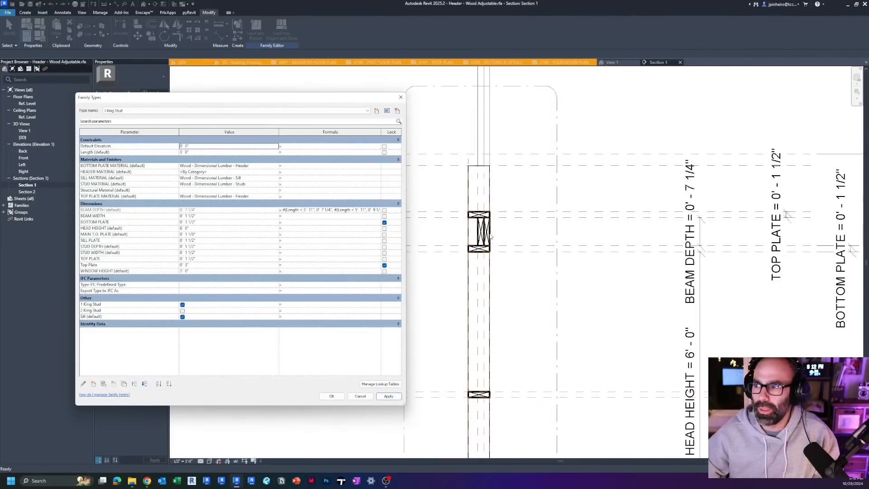
pyautogui.click(365, 399)
pyautogui.scroll(6, 449, 213)
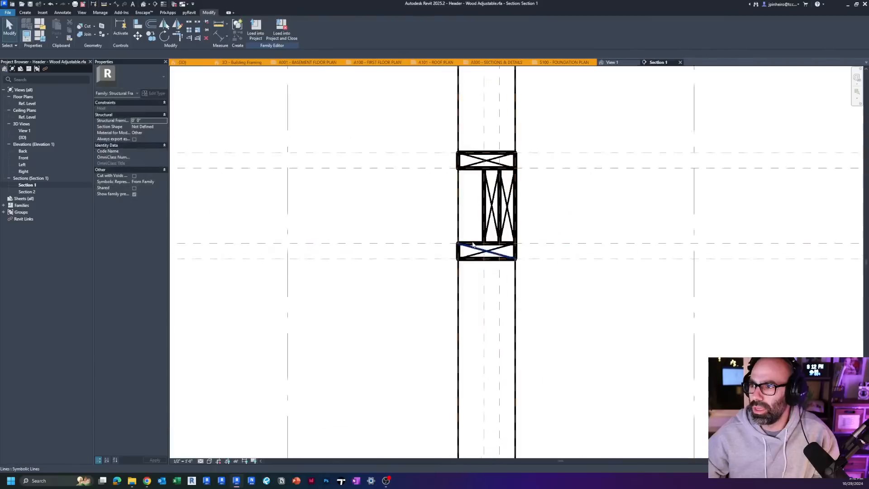
pyautogui.click(43, 38)
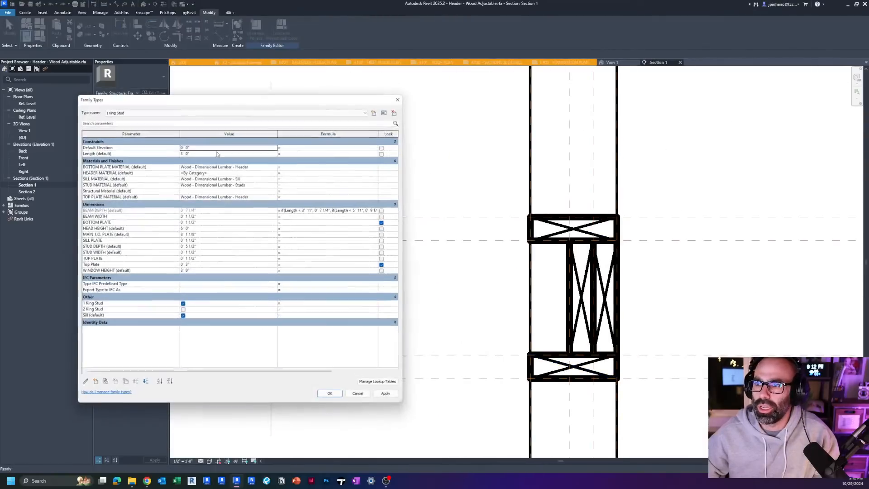
pyautogui.click(400, 96)
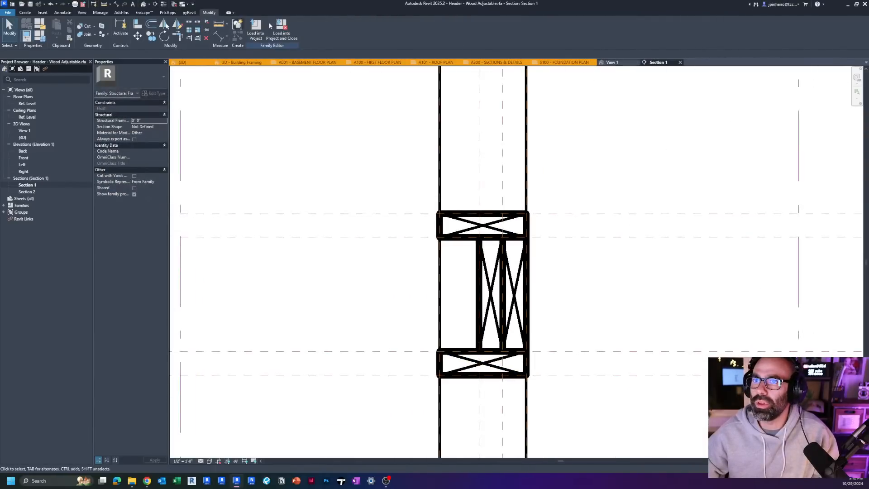
# Step: Return to the family's View 1, close the inactive views and tile it beside the 3D - Building Framing view
pyautogui.click(612, 62)
pyautogui.scroll(1, 536, 155)
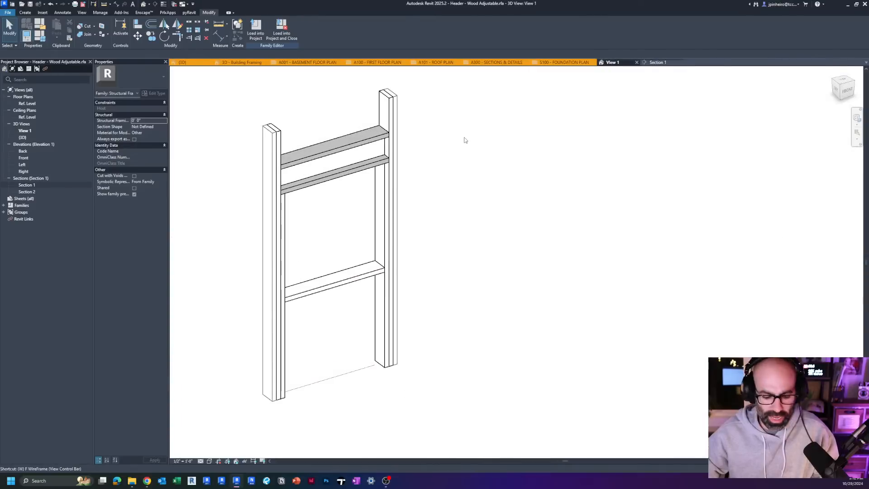
pyautogui.click(175, 4)
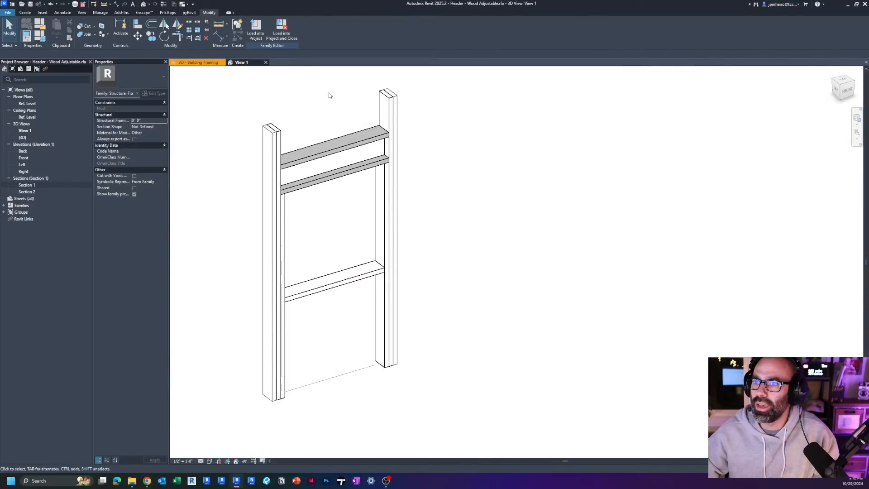
pyautogui.press('w')
pyautogui.press('t')
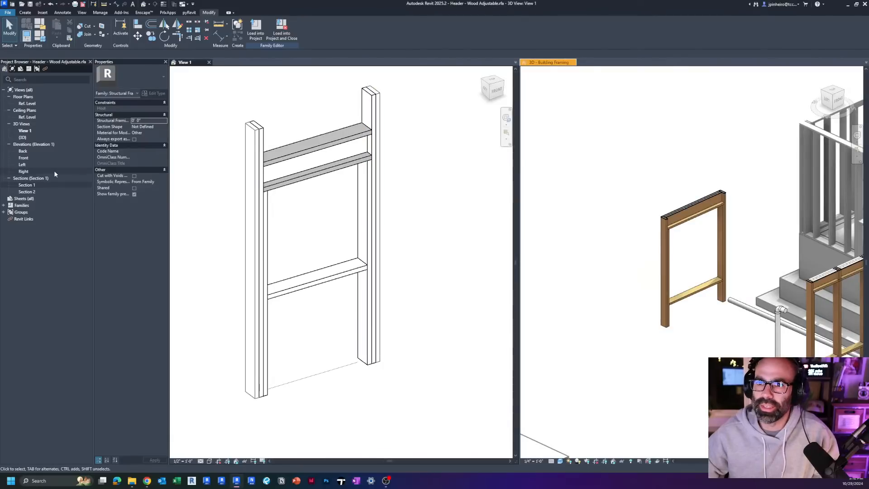
# Step: Reopen the family's Section 1 view and tile it together with View 1 and 3D - Building Framing
pyautogui.click(38, 185)
pyautogui.doubleClick(38, 185)
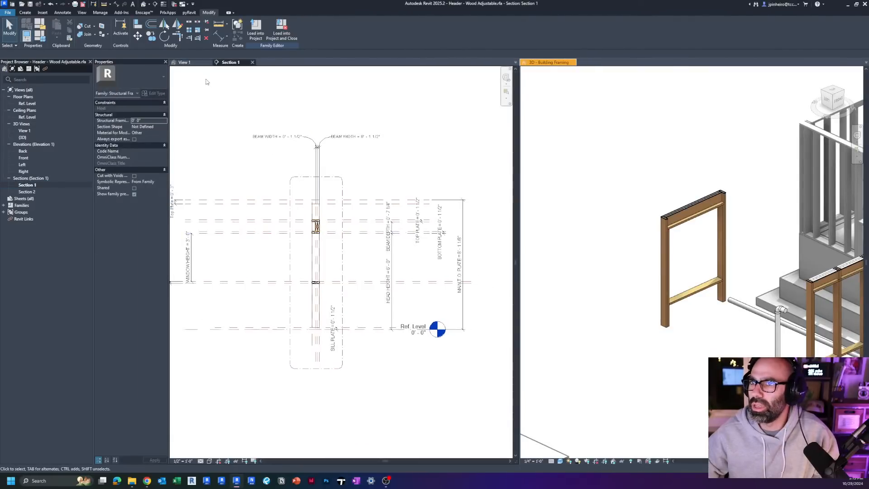
pyautogui.press('w')
pyautogui.press('t')
# Step: Try to lengthen the header family in View 1 by stretching the end of its base reference line to about 5'-5"
pyautogui.click(329, 305)
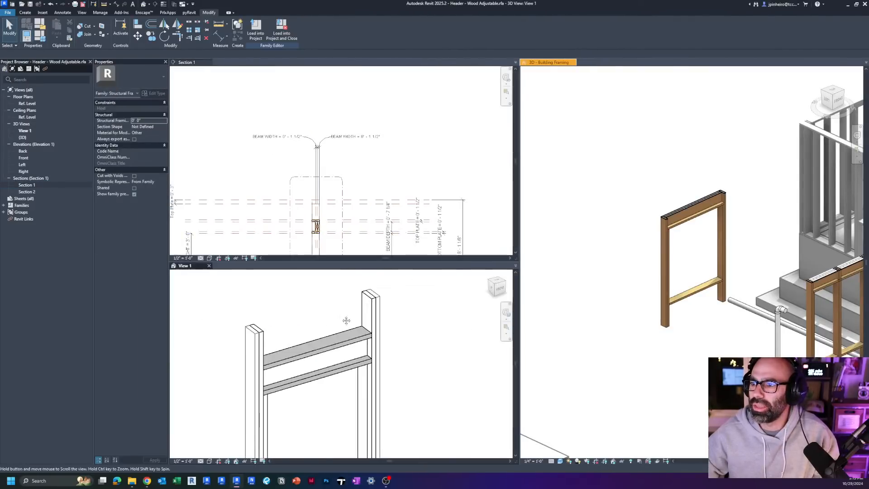
pyautogui.scroll(5, 273, 336)
pyautogui.keyDown('shift'); pyautogui.moveTo(273, 336); pyautogui.dragTo(339, 213, button='middle'); pyautogui.keyUp('shift')
pyautogui.scroll(-2, 332, 306)
pyautogui.click(341, 438)
pyautogui.scroll(-2, 350, 432)
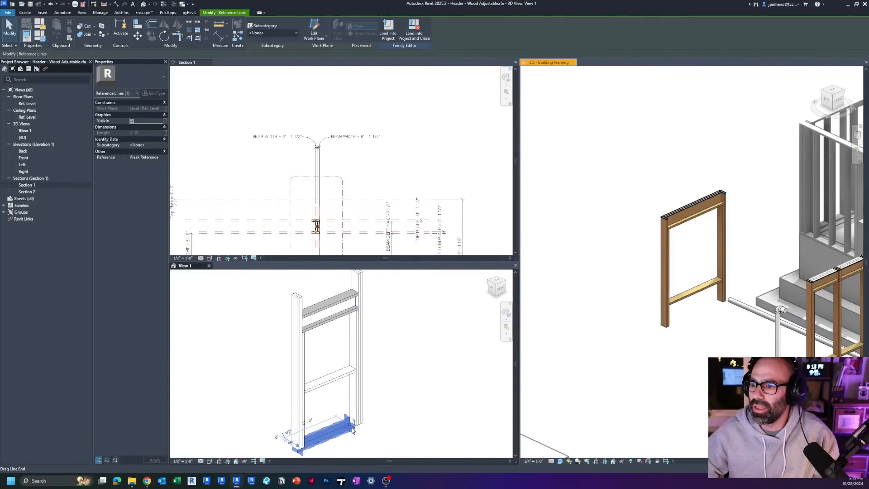
pyautogui.press('Delete')
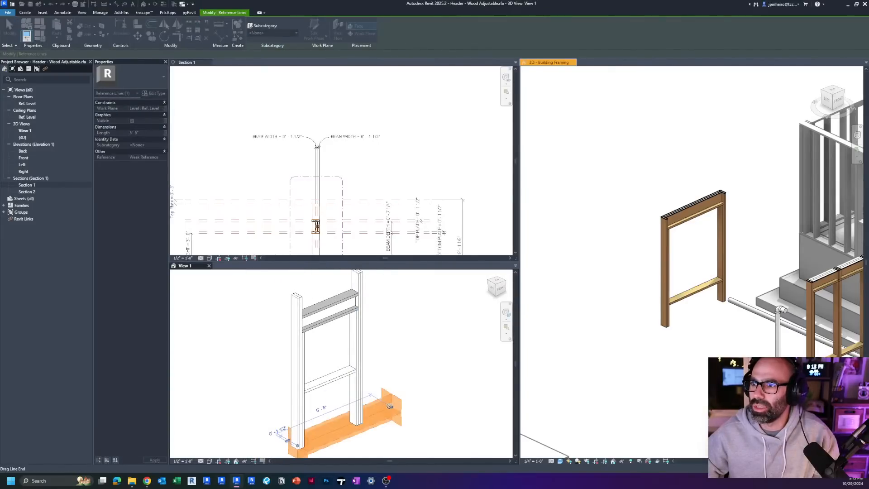
# Step: Set the 1 King Stud type's default Length to 8' while keeping the family's section and 3D views in sight
pyautogui.scroll(2, 312, 230)
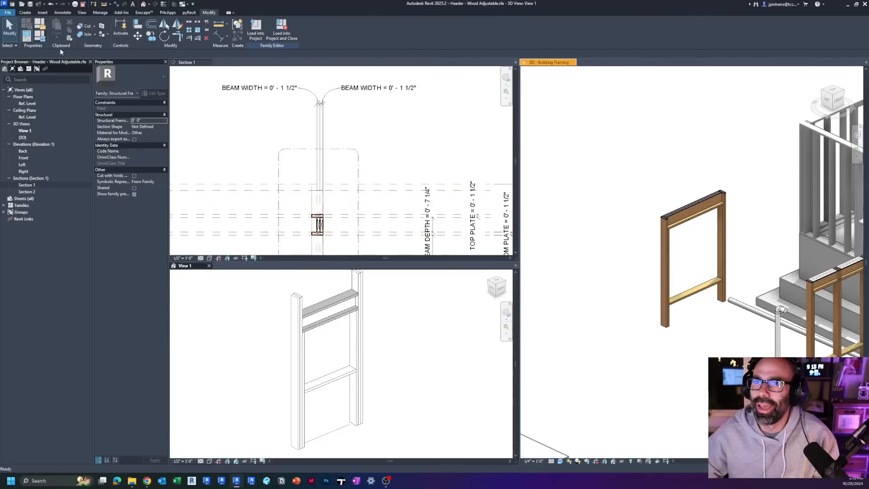
pyautogui.click(40, 35)
pyautogui.click(223, 152)
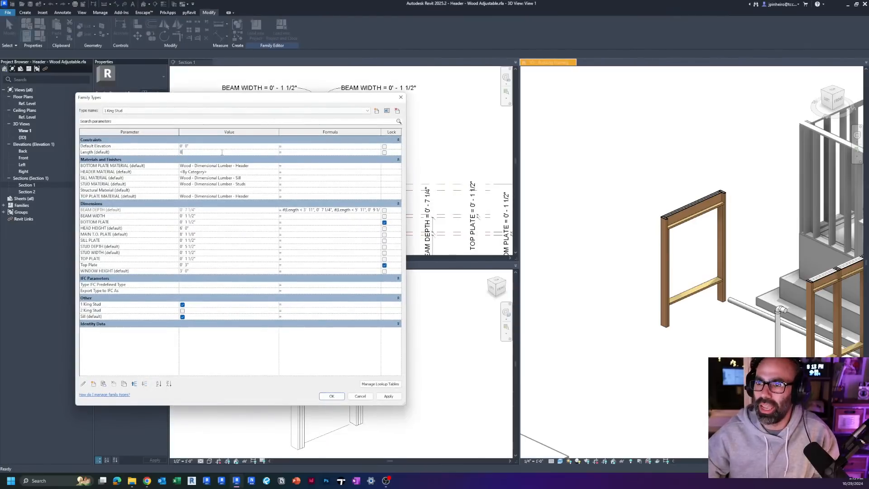
pyautogui.moveTo(315, 97); pyautogui.dragTo(595, 133)
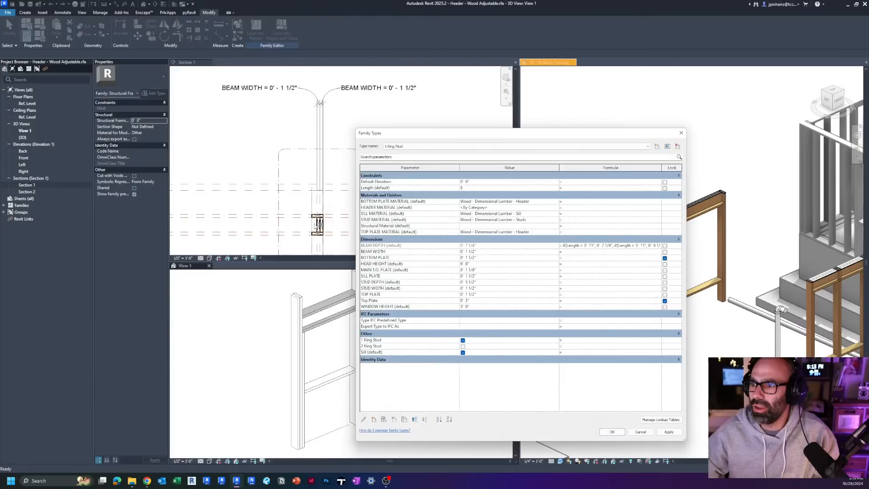
pyautogui.press('ctrl')
pyautogui.press('ctrl')
pyautogui.click(612, 432)
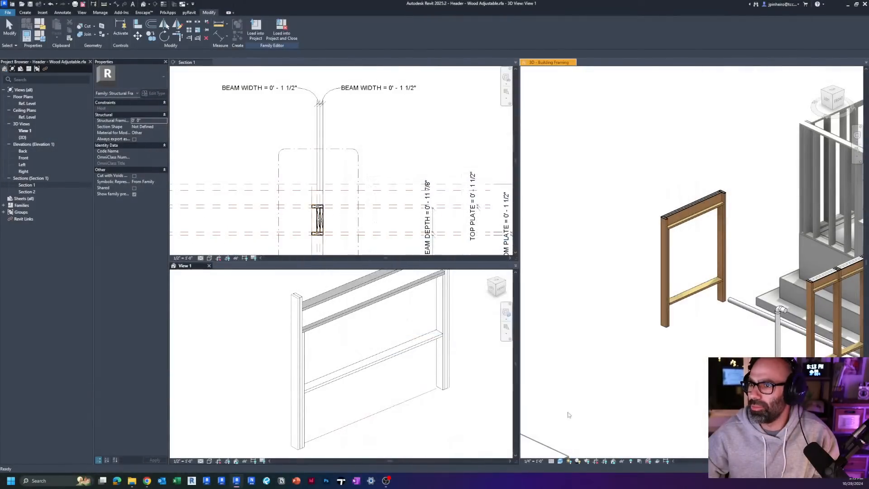
# Step: Examine the header in Section 1 and View 1, and open the family's type parameters in an enlarged window
pyautogui.scroll(5, 291, 223)
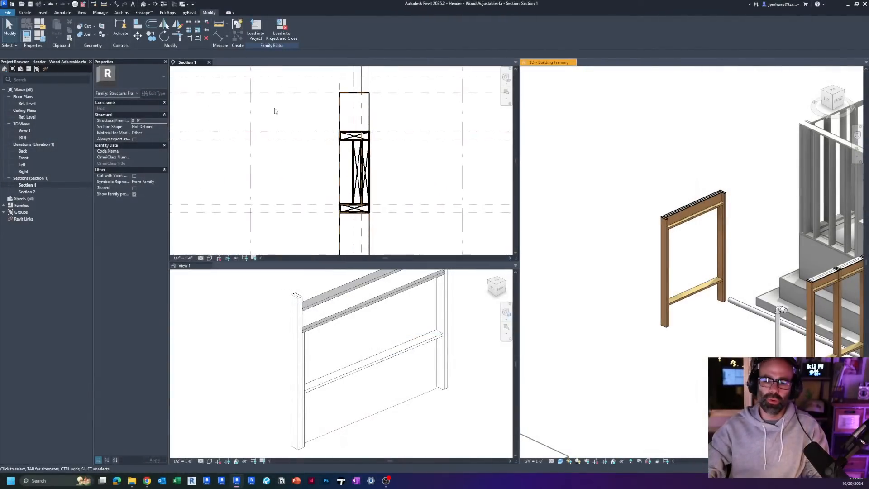
pyautogui.scroll(-2, 278, 122)
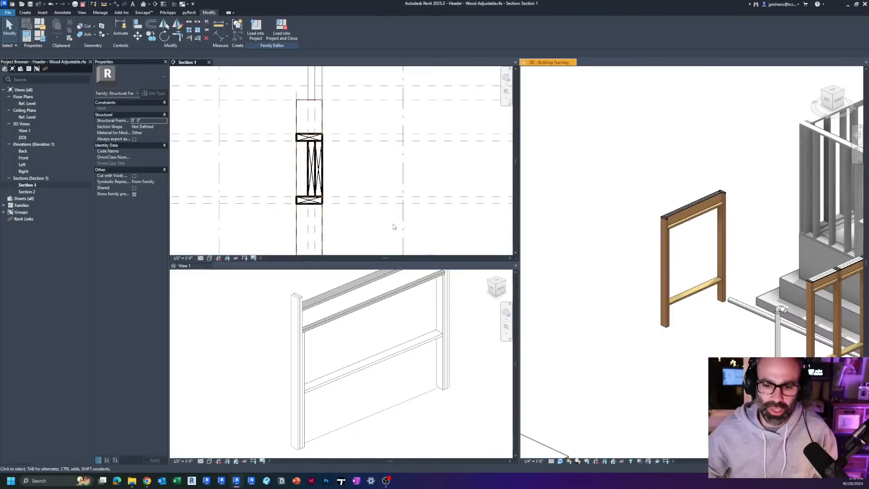
pyautogui.scroll(-2, 352, 352)
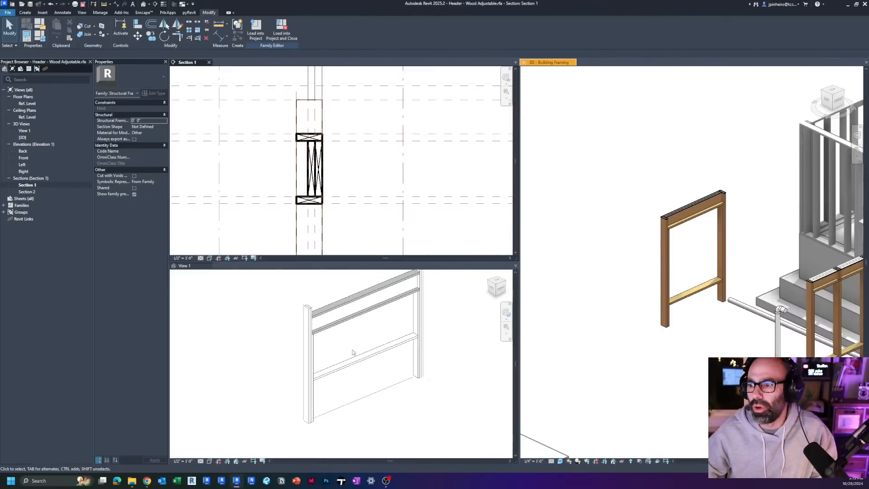
pyautogui.click(353, 352)
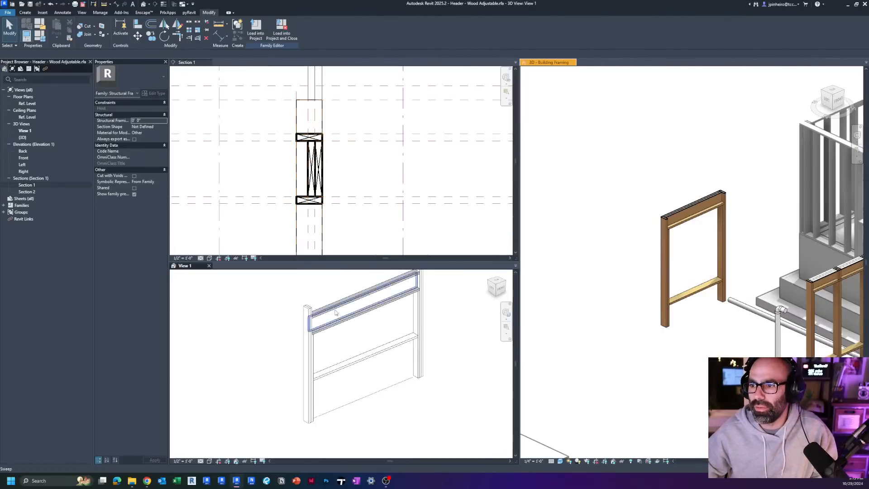
pyautogui.click(44, 40)
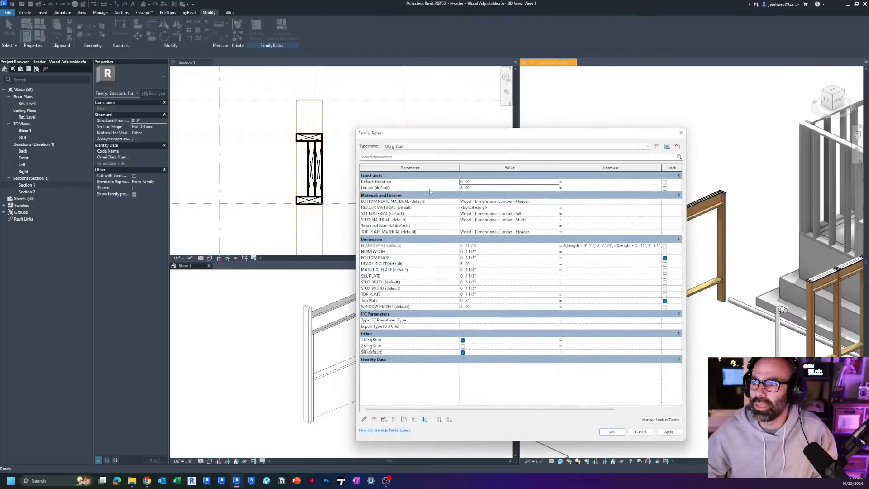
pyautogui.moveTo(449, 134); pyautogui.dragTo(237, 79)
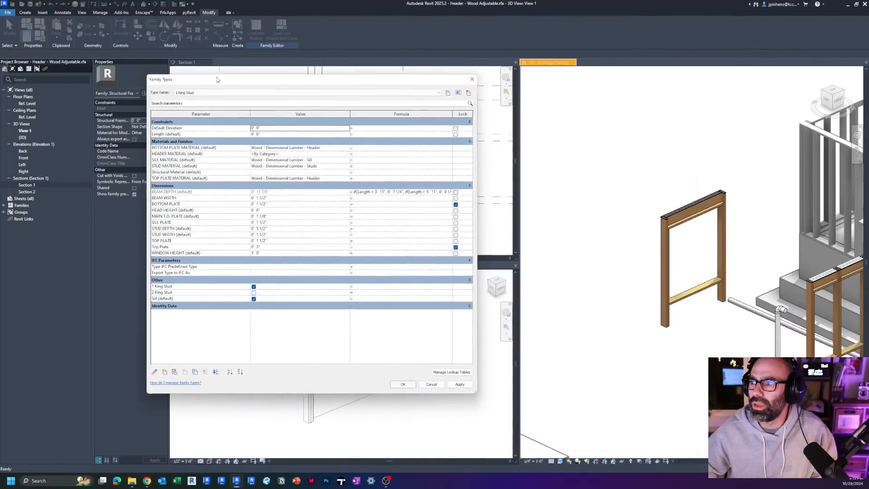
pyautogui.moveTo(472, 390); pyautogui.dragTo(582, 424)
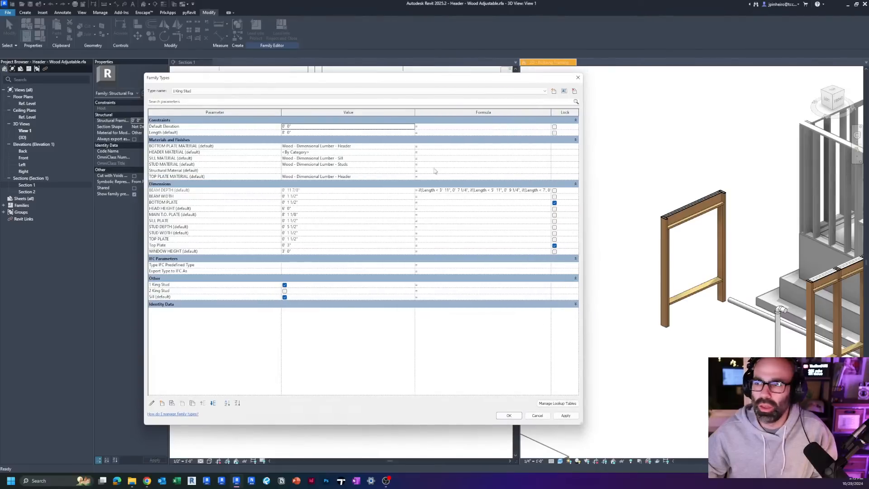
# Step: Enlarge the parameter table's text, narrow the Value column and widen the Formula column to fit the complete BEAM DEPTH formula
pyautogui.moveTo(281, 113); pyautogui.dragTo(223, 113)
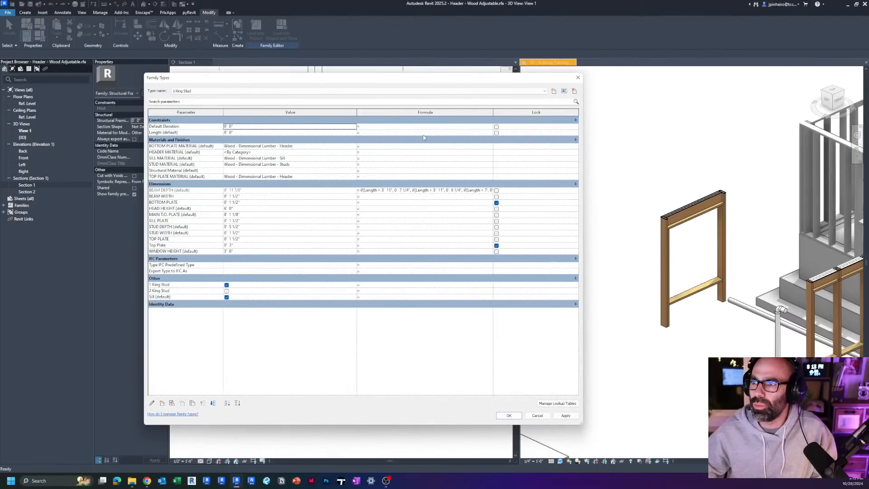
pyautogui.moveTo(357, 112); pyautogui.dragTo(296, 113)
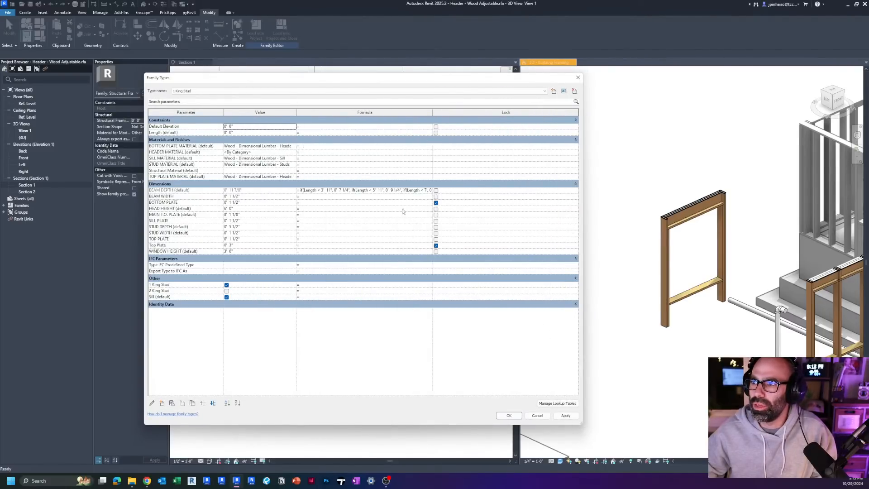
pyautogui.keyDown('ctrl'); pyautogui.scroll(2, 404, 212); pyautogui.keyUp('ctrl')
pyautogui.keyDown('ctrl'); pyautogui.scroll(1, 405, 213); pyautogui.keyUp('ctrl')
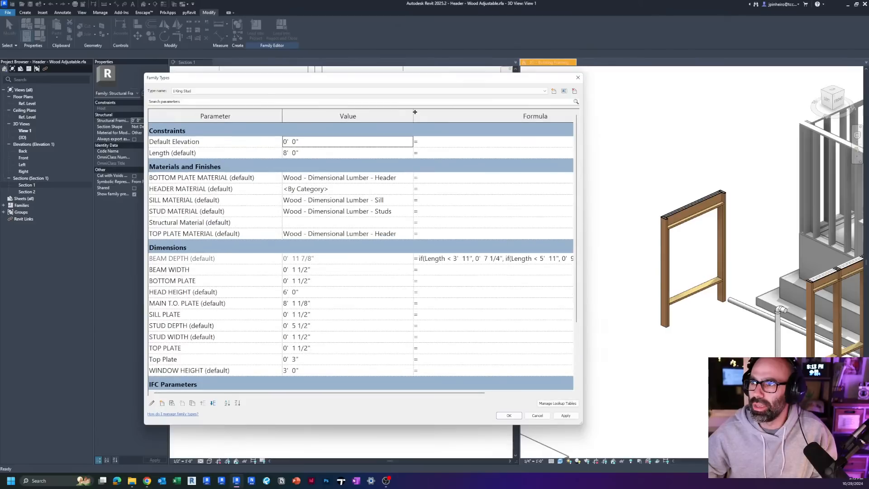
pyautogui.moveTo(415, 112); pyautogui.dragTo(321, 113)
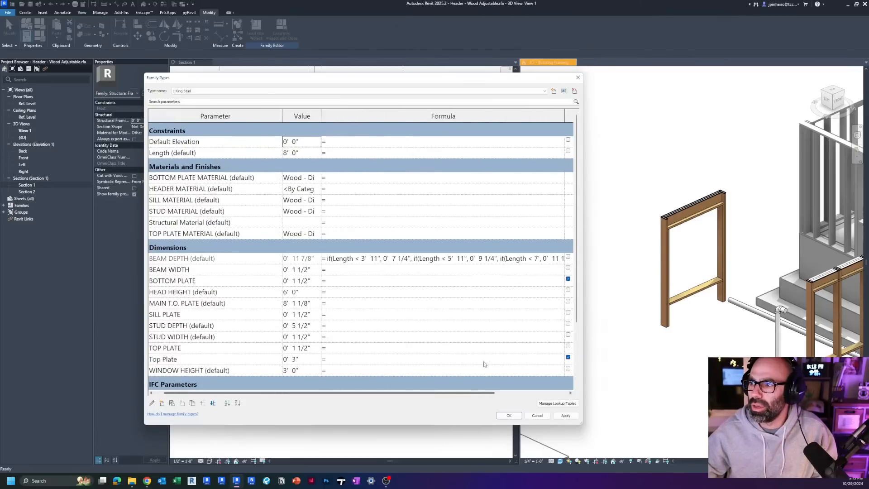
pyautogui.keyDown('ctrl'); pyautogui.scroll(-1, 527, 179); pyautogui.keyUp('ctrl')
pyautogui.moveTo(542, 115); pyautogui.dragTo(564, 115)
pyautogui.hscroll(3, 471, 385)
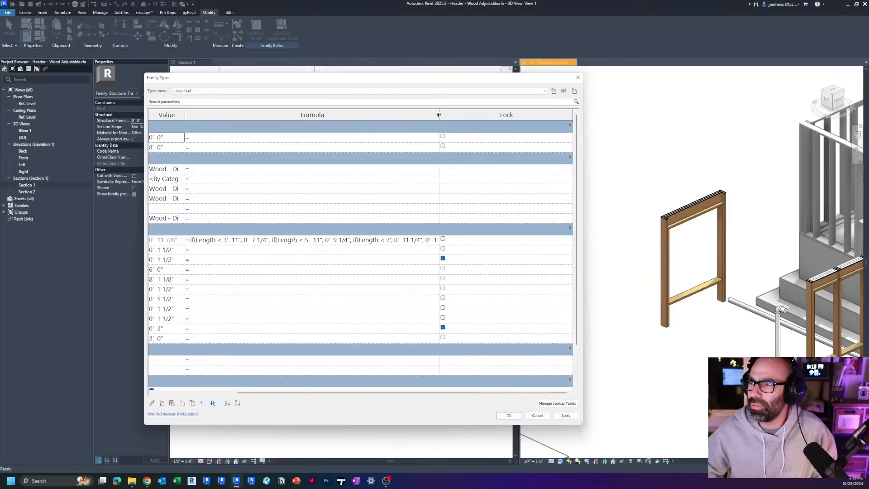
pyautogui.moveTo(438, 115); pyautogui.dragTo(492, 114)
# Step: Highlight and read the BEAM DEPTH length conditions, and leave the family types without saving changes
pyautogui.click(473, 239)
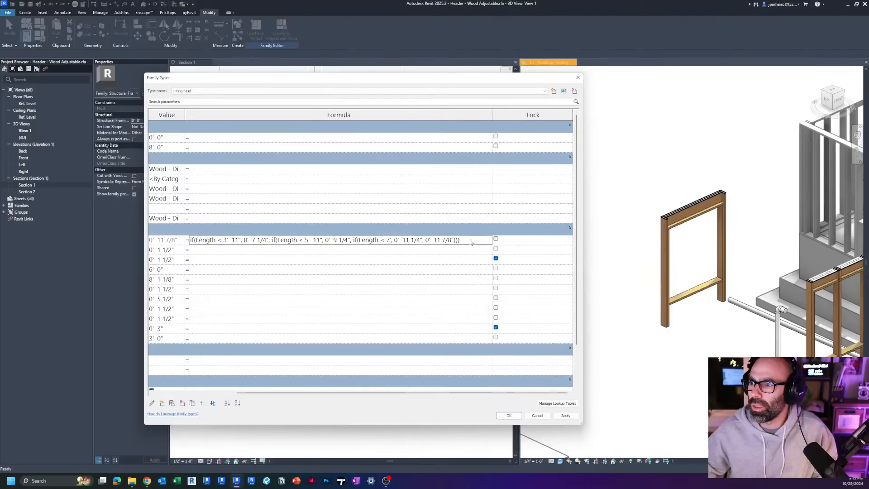
pyautogui.click(472, 240)
pyautogui.keyDown('ctrl'); pyautogui.scroll(3, 471, 241); pyautogui.keyUp('ctrl')
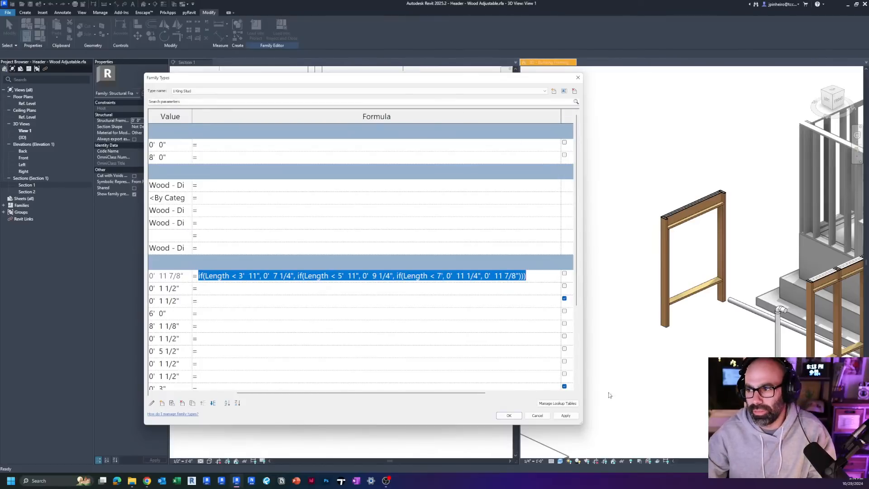
pyautogui.click(536, 415)
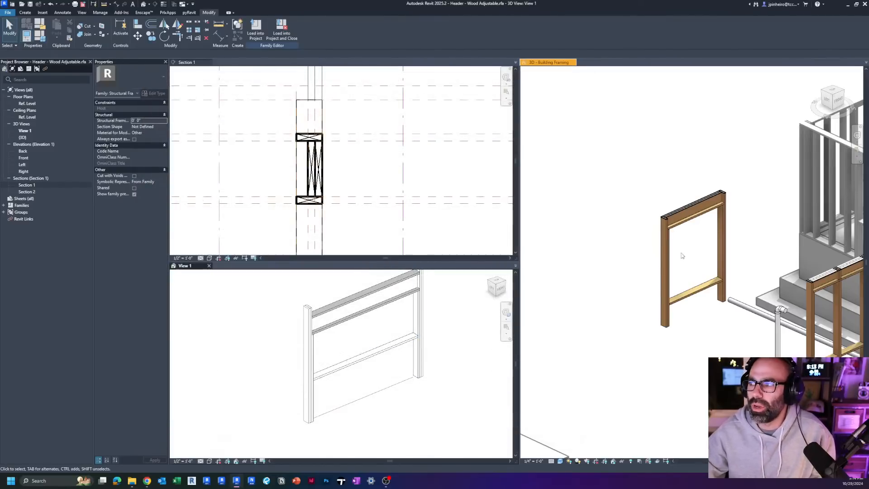
# Step: Return to the project's 3D - Building Framing view, show the sheet list and open sheet S100 - FOUNDATION PLAN
pyautogui.click(618, 270)
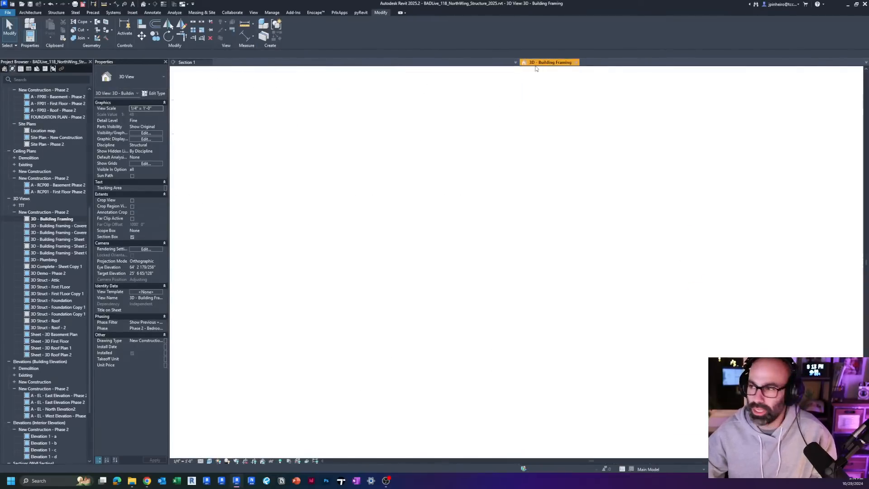
pyautogui.scroll(-4, 56, 443)
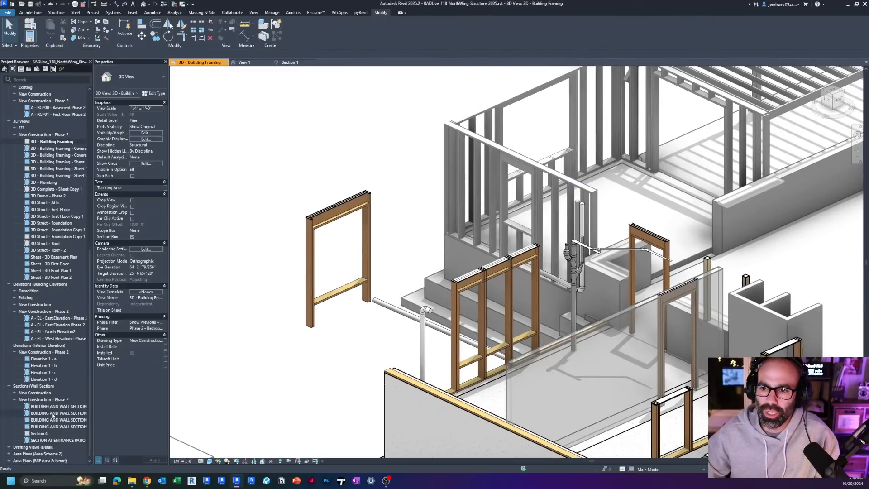
pyautogui.scroll(4, 52, 408)
pyautogui.scroll(2, 36, 406)
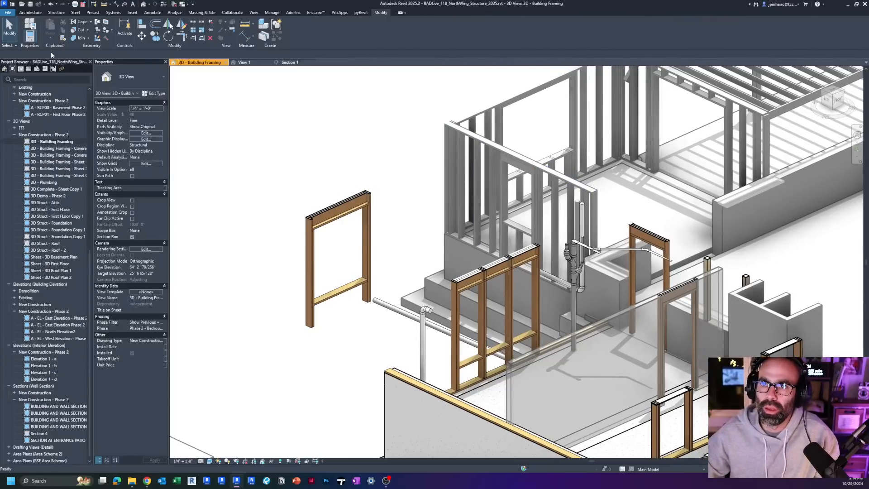
pyautogui.click(36, 70)
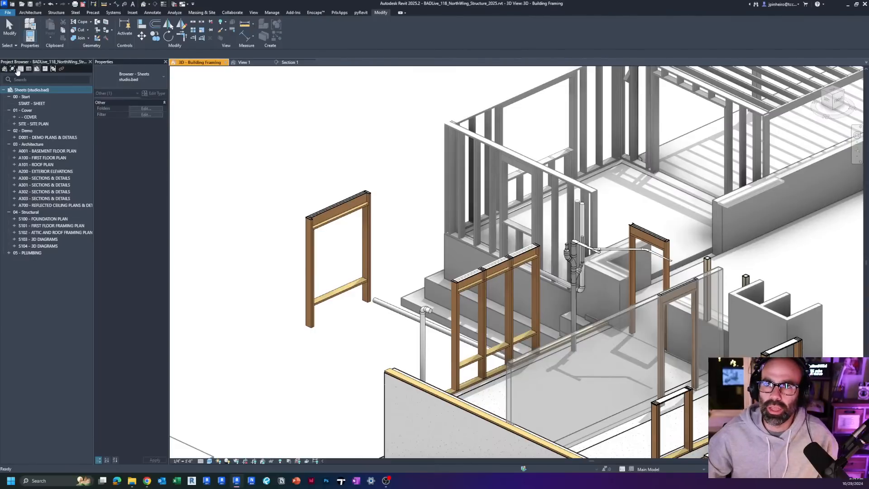
pyautogui.doubleClick(52, 221)
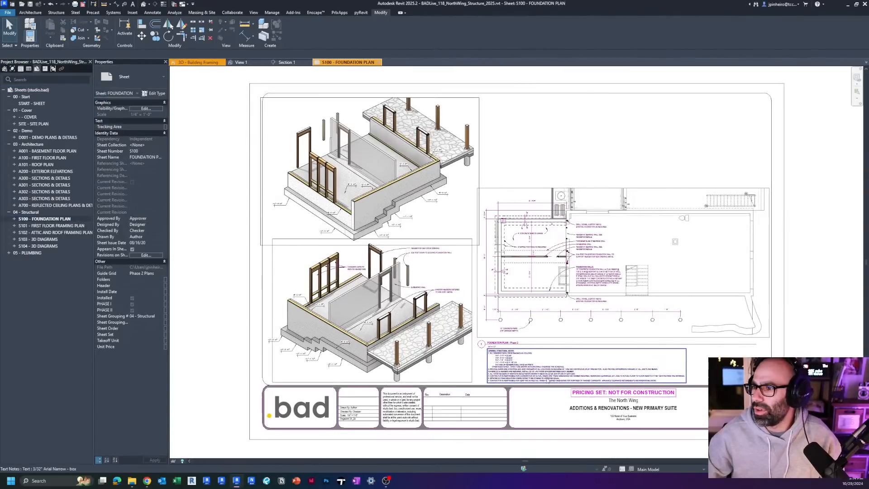
# Step: Examine the header sizes per opening width in the General Structural Notes on the foundation plan sheet
pyautogui.scroll(5, 482, 354)
pyautogui.scroll(4, 482, 354)
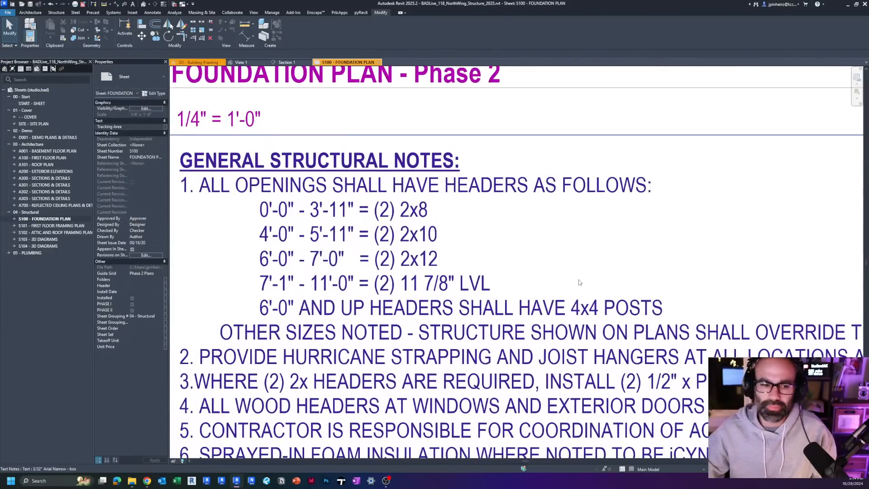
pyautogui.moveTo(620, 271); pyautogui.dragTo(637, 260, button='middle')
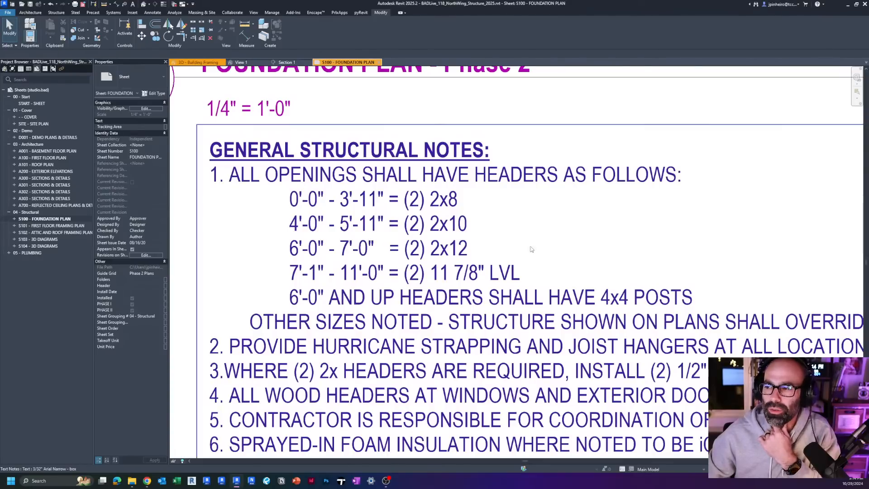
pyautogui.scroll(-1, 358, 270)
pyautogui.moveTo(388, 264); pyautogui.dragTo(364, 256, button='middle')
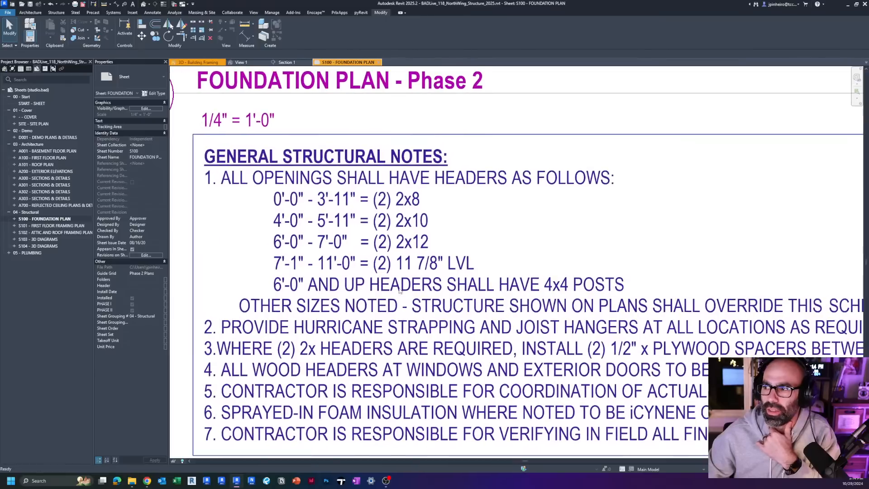
pyautogui.scroll(2, 365, 255)
pyautogui.moveTo(425, 274); pyautogui.dragTo(396, 262, button='middle')
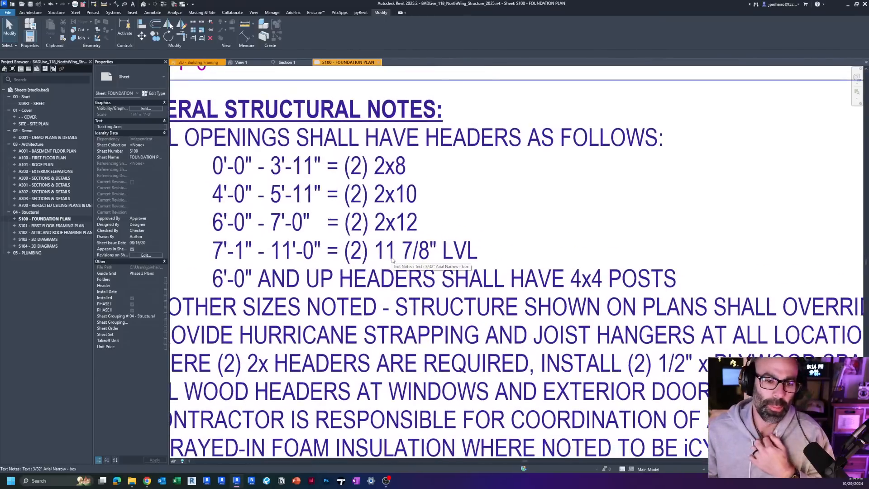
pyautogui.scroll(-5, 392, 259)
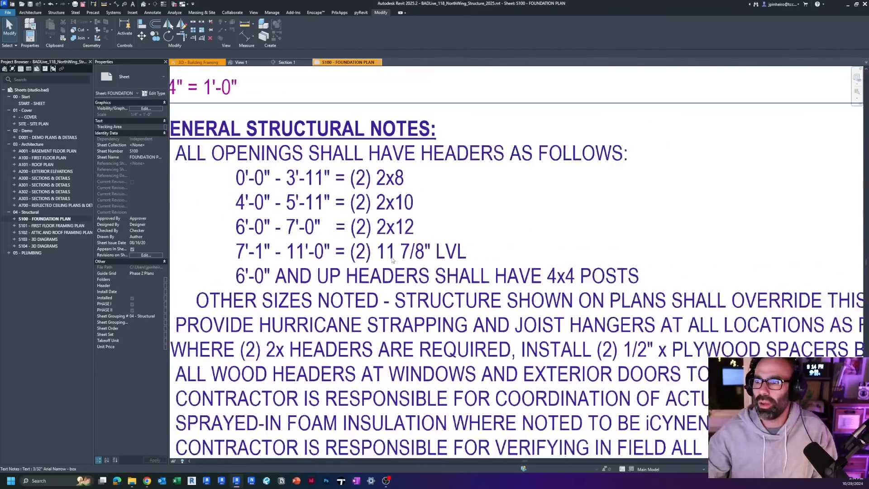
pyautogui.scroll(2, 525, 259)
pyautogui.scroll(3, 525, 260)
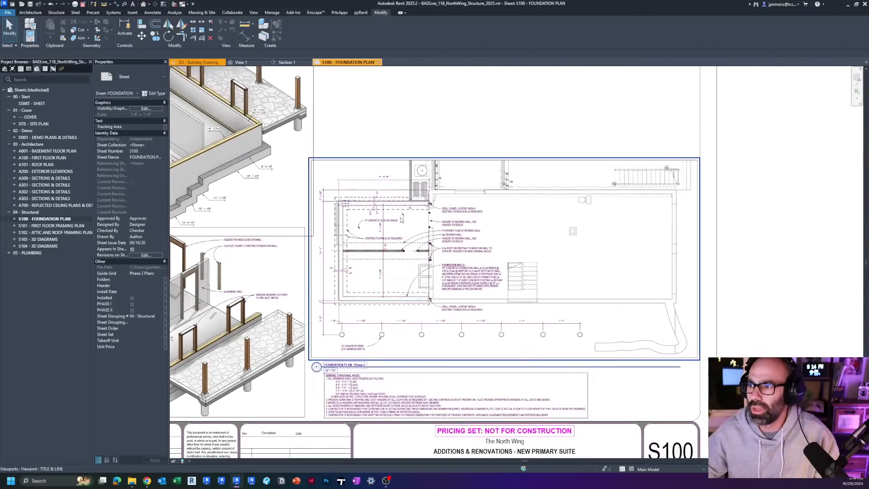
# Step: Activate the Foundation Plan viewport on sheet S100 to edit the plan around the bearing wall
pyautogui.rightClick(399, 217)
pyautogui.click(436, 252)
pyautogui.scroll(5, 427, 264)
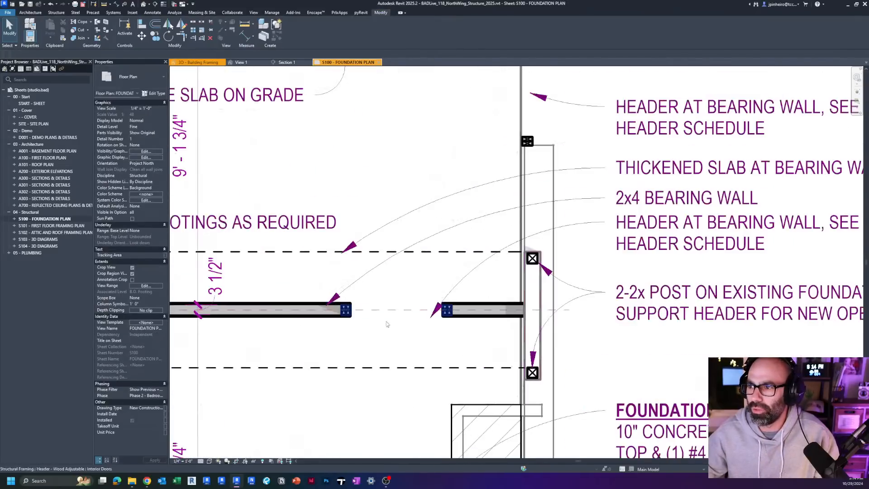
# Step: Place three horizontal Header - Wood Adjustable: Interior Doors braces over the slab, two about 2'-8" and 2'-3" long and a longer third
pyautogui.click(389, 311)
pyautogui.moveTo(353, 345); pyautogui.dragTo(383, 431, button='middle')
pyautogui.press('b')
pyautogui.press('r')
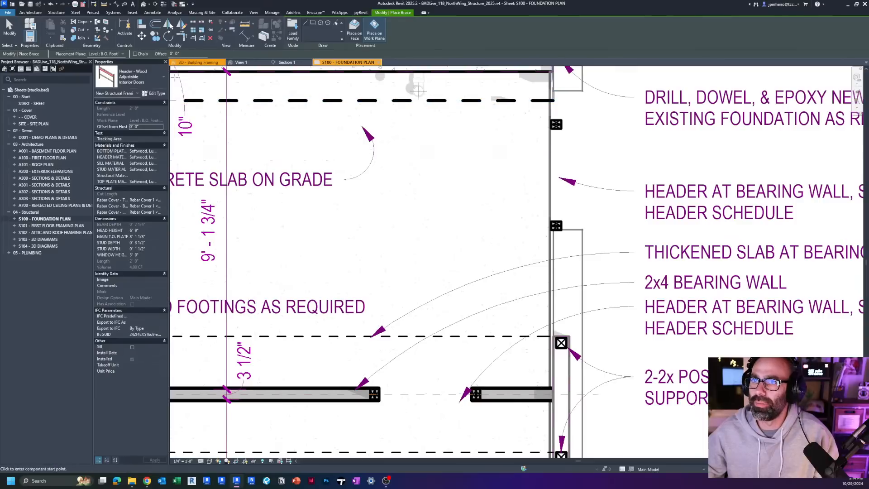
pyautogui.click(320, 229)
pyautogui.click(412, 228)
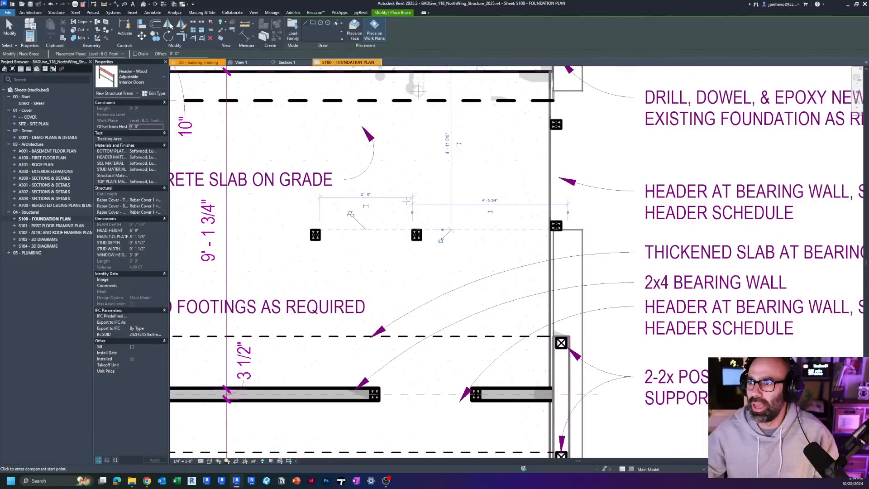
pyautogui.click(402, 206)
pyautogui.click(486, 205)
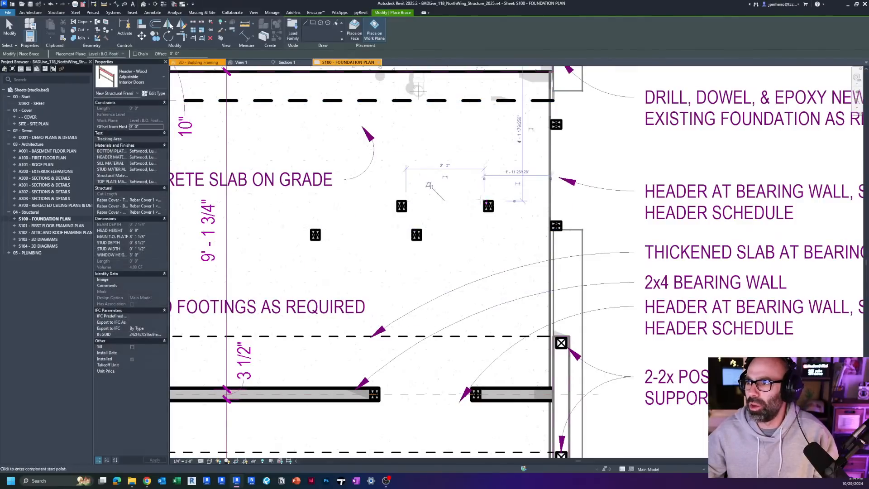
pyautogui.click(308, 141)
pyautogui.click(484, 141)
pyautogui.press('Escape')
pyautogui.press('Escape')
# Step: Select the three new headers and move them together outside the foundation, above the 18'-4 3/4" dimension
pyautogui.scroll(-2, 457, 201)
pyautogui.moveTo(473, 202); pyautogui.dragTo(457, 321, button='middle')
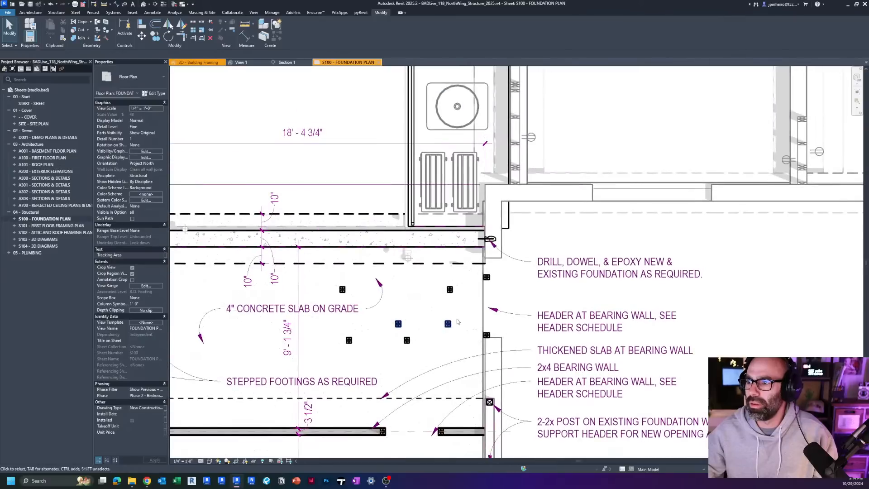
pyautogui.click(448, 324)
pyautogui.keyDown('ctrl'); pyautogui.click(407, 341); pyautogui.keyUp('ctrl')
pyautogui.keyDown('ctrl'); pyautogui.click(449, 291); pyautogui.keyUp('ctrl')
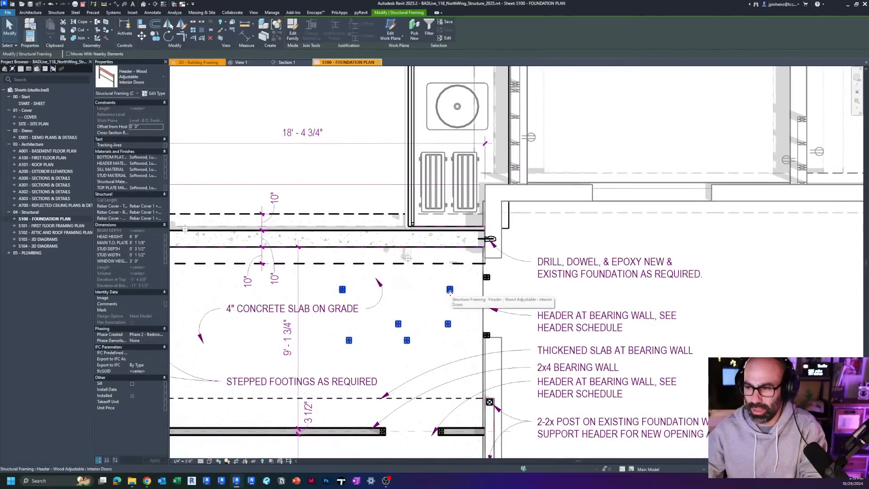
pyautogui.scroll(-2, 421, 324)
pyautogui.moveTo(421, 324); pyautogui.dragTo(433, 336, button='middle')
pyautogui.moveTo(451, 314); pyautogui.dragTo(347, 173)
pyautogui.press('Escape')
# Step: Draw a vertical Wall Section line across the relocated headers and open its section view
pyautogui.scroll(2, 301, 173)
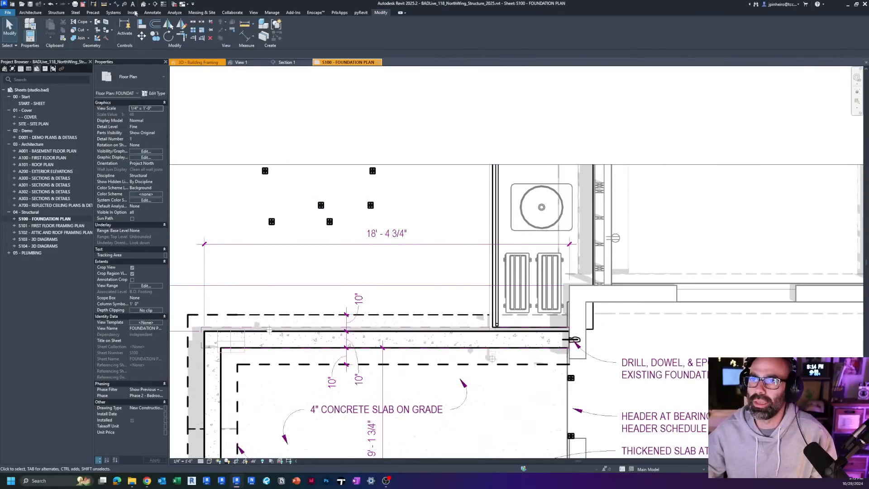
pyautogui.click(155, 4)
pyautogui.click(294, 269)
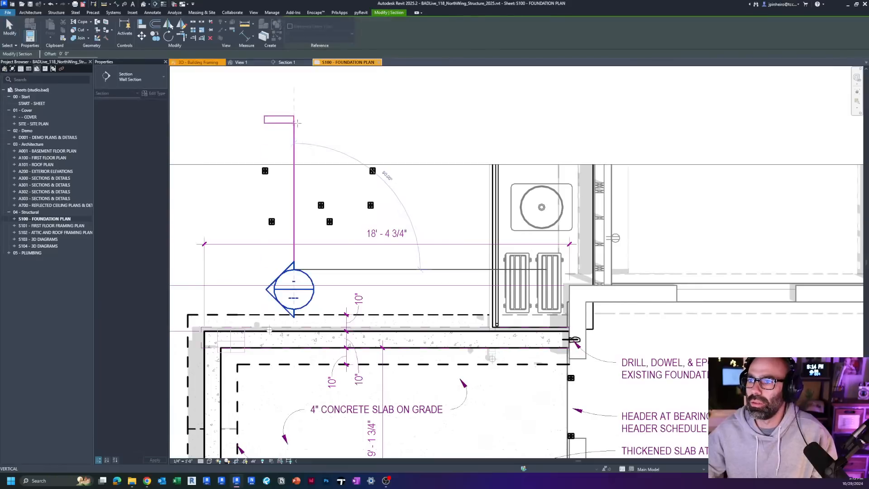
pyautogui.click(297, 121)
pyautogui.press('Escape')
pyautogui.doubleClick(293, 283)
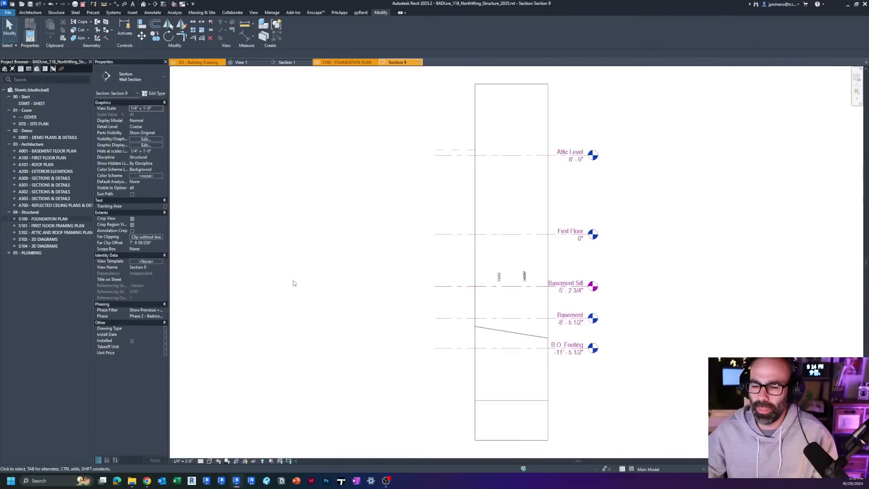
# Step: Set the Section 9 view's detail level to Fine and frame the two cut headers
pyautogui.scroll(8, 299, 267)
pyautogui.scroll(2, 306, 253)
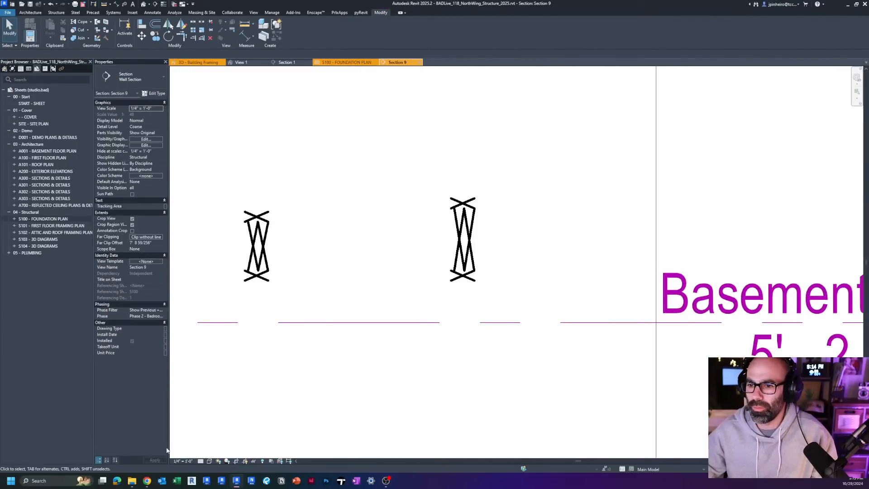
pyautogui.click(202, 462)
pyautogui.click(208, 453)
pyautogui.scroll(-1, 294, 302)
pyautogui.moveTo(294, 302); pyautogui.dragTo(324, 253, button='middle')
pyautogui.scroll(2, 292, 176)
pyautogui.scroll(1, 399, 250)
pyautogui.moveTo(398, 250); pyautogui.dragTo(395, 185, button='middle')
pyautogui.scroll(-4, 368, 248)
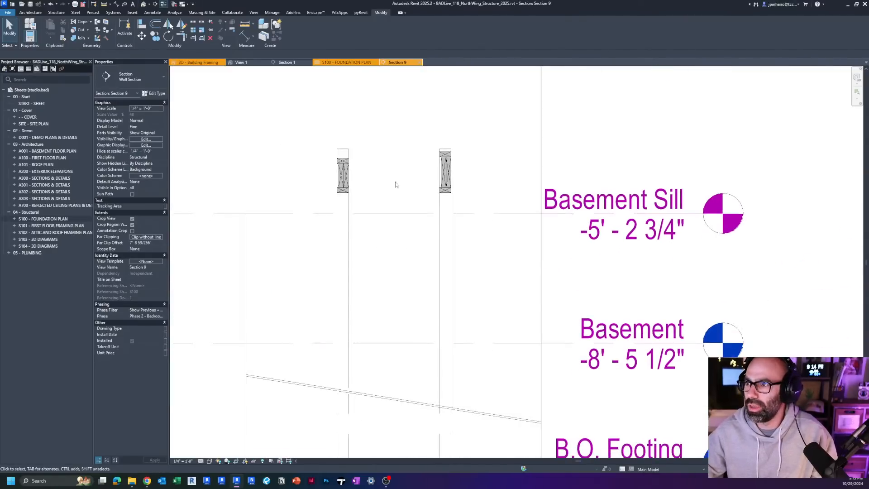
# Step: Inspect the two cut headers in the section, comparing their beam depths and the space above their top plates
pyautogui.click(444, 174)
pyautogui.click(342, 185)
pyautogui.scroll(3, 360, 186)
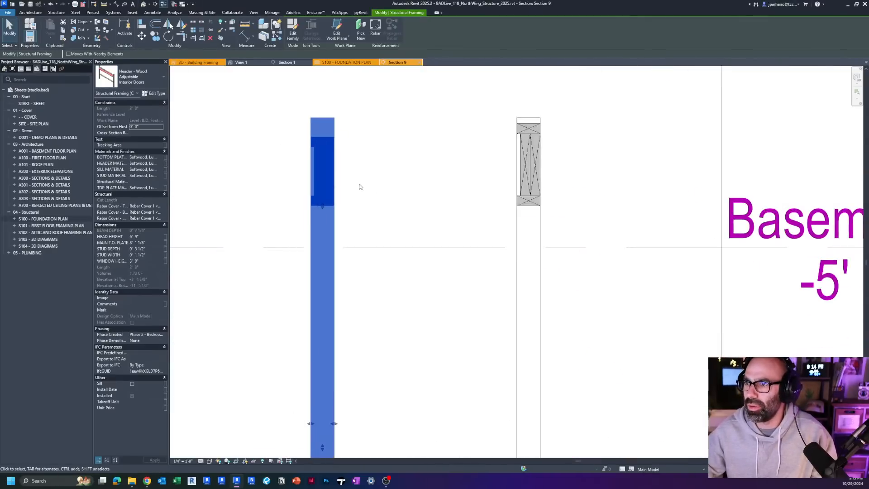
pyautogui.click(360, 187)
pyautogui.scroll(1, 360, 186)
pyautogui.moveTo(394, 180); pyautogui.dragTo(355, 188, button='middle')
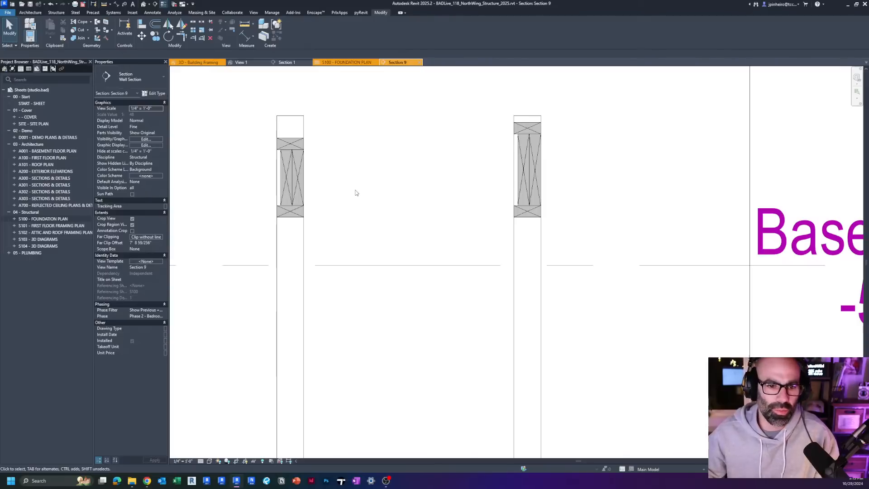
pyautogui.click(510, 215)
pyautogui.scroll(-6, 509, 216)
pyautogui.moveTo(466, 320); pyautogui.dragTo(424, 271, button='middle')
pyautogui.click(368, 273)
pyautogui.press('v')
pyautogui.press('v')
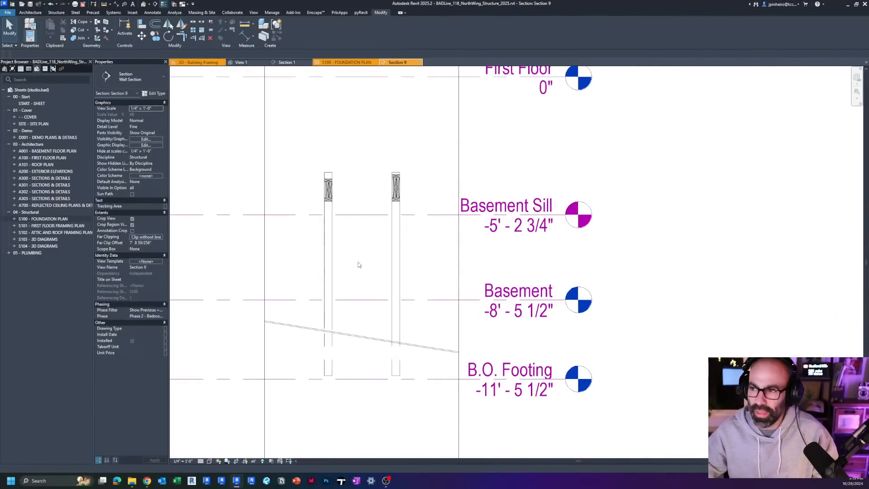
pyautogui.click(469, 107)
pyautogui.scroll(-3, 380, 171)
pyautogui.moveTo(380, 172); pyautogui.dragTo(379, 186, button='middle')
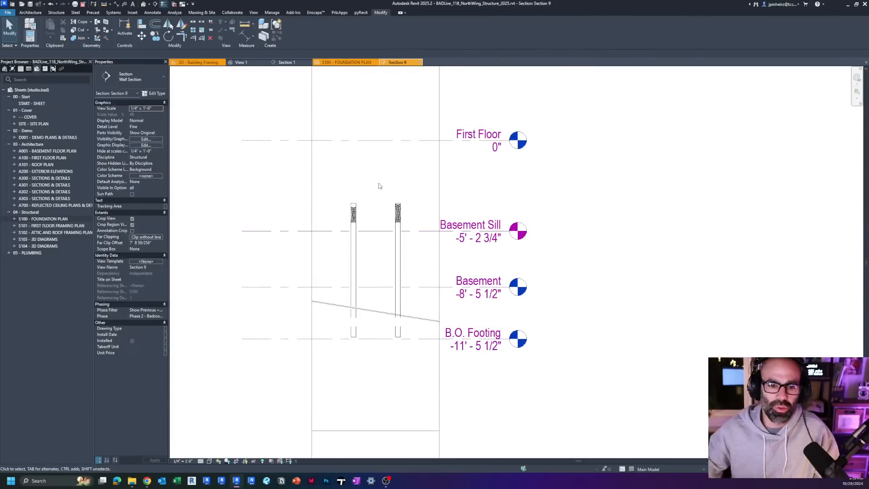
pyautogui.click(32, 379)
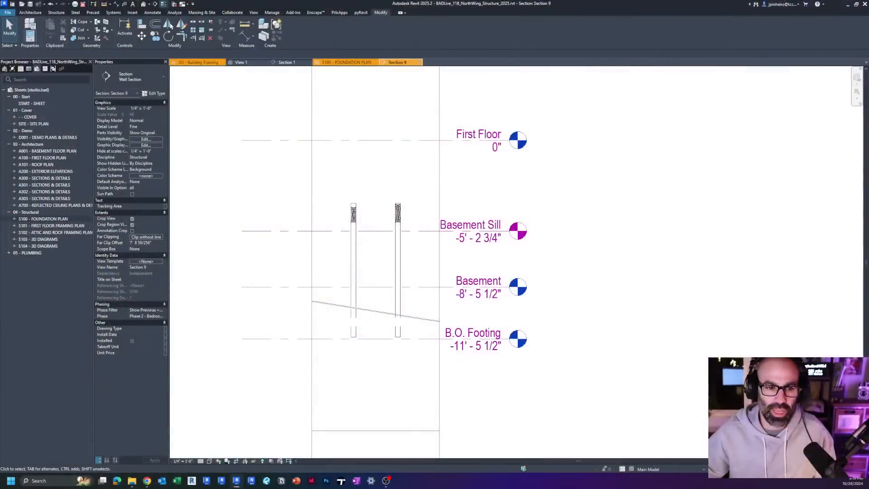
# Step: Open the Header - Wood Adjustable family's Family Types and resize the columns and dialog to show the full BEAM DEPTH formula
pyautogui.click(242, 63)
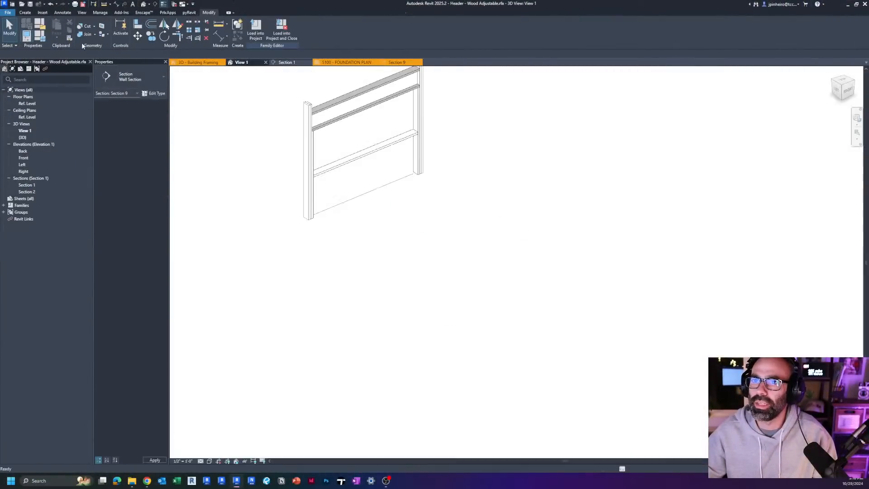
pyautogui.click(41, 38)
pyautogui.keyDown('ctrl'); pyautogui.scroll(4, 471, 217); pyautogui.keyUp('ctrl')
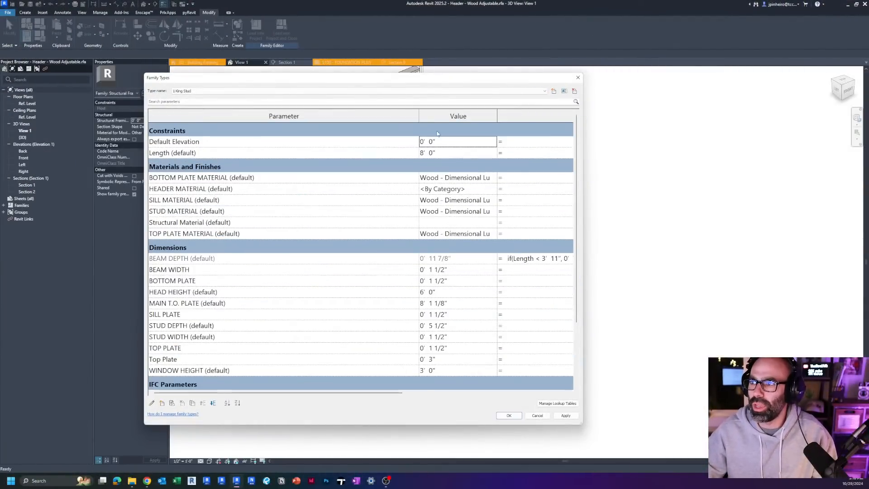
pyautogui.moveTo(418, 116); pyautogui.dragTo(267, 116)
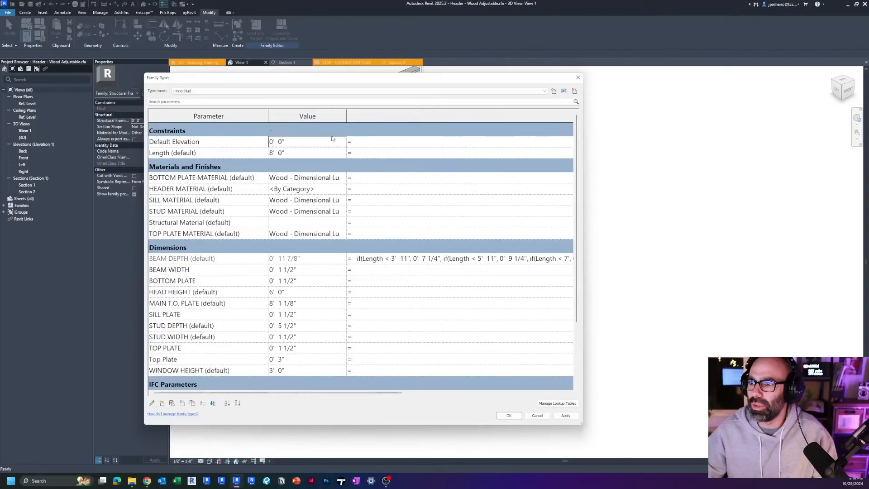
pyautogui.moveTo(346, 116); pyautogui.dragTo(311, 116)
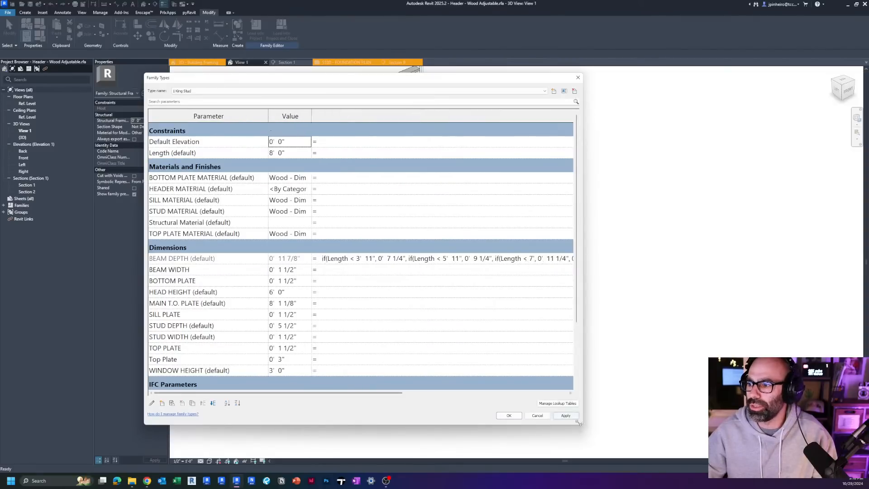
pyautogui.moveTo(579, 422); pyautogui.dragTo(681, 447)
pyautogui.hscroll(5, 337, 260)
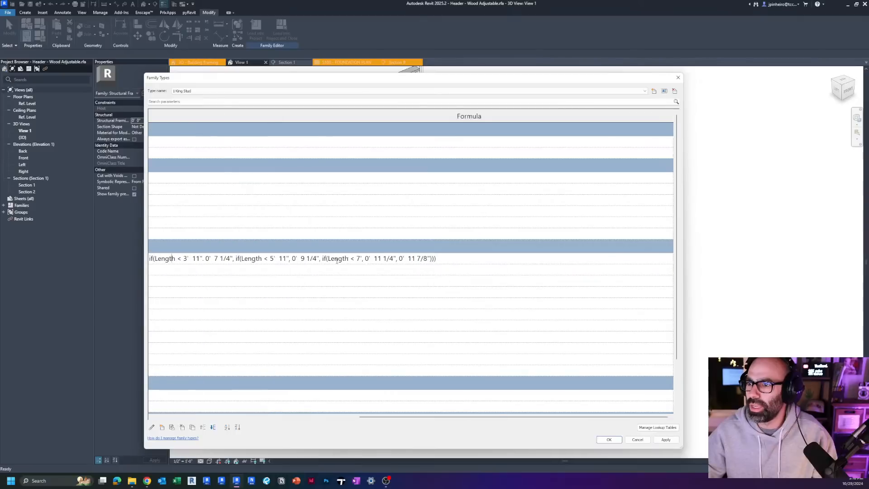
pyautogui.moveTo(417, 418); pyautogui.dragTo(348, 418)
pyautogui.keyDown('ctrl'); pyautogui.scroll(3, 347, 273); pyautogui.keyUp('ctrl')
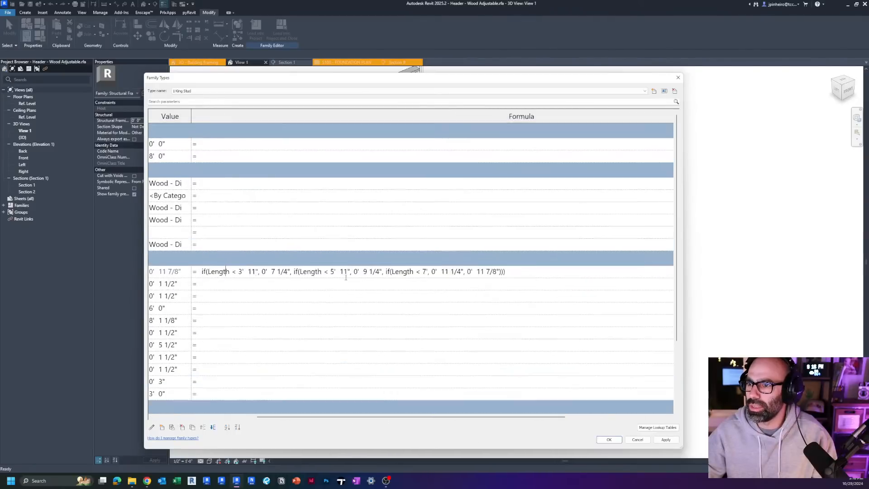
pyautogui.keyDown('ctrl'); pyautogui.scroll(1, 236, 276); pyautogui.keyUp('ctrl')
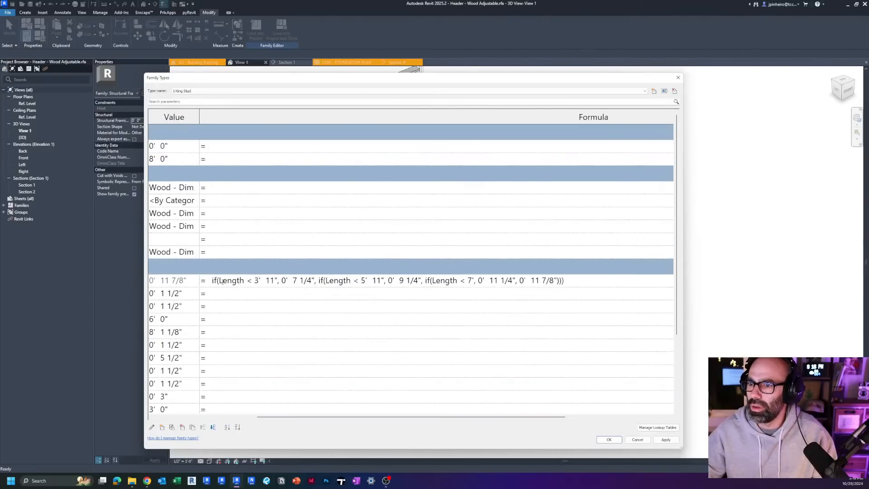
# Step: Examine the BEAM DEPTH formula by highlighting in turn its conditions for Length under 3' 11", 5' 11" and 7'
pyautogui.moveTo(219, 280); pyautogui.dragTo(315, 281)
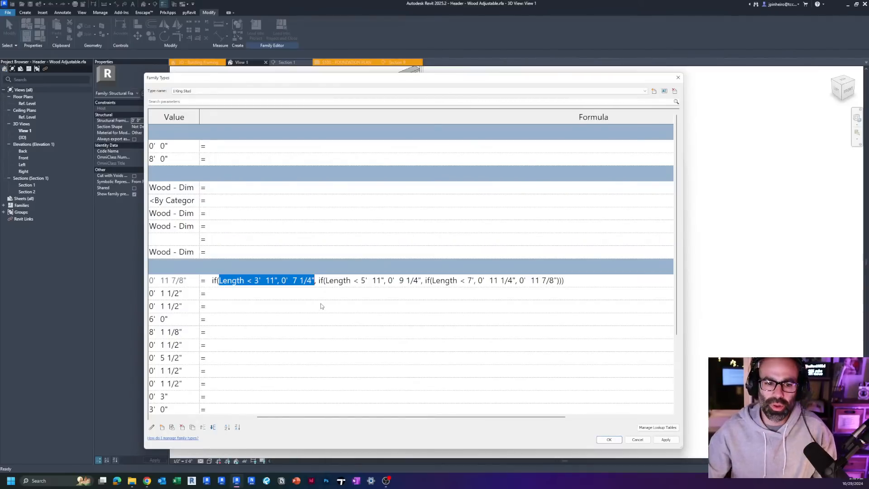
pyautogui.click(329, 280)
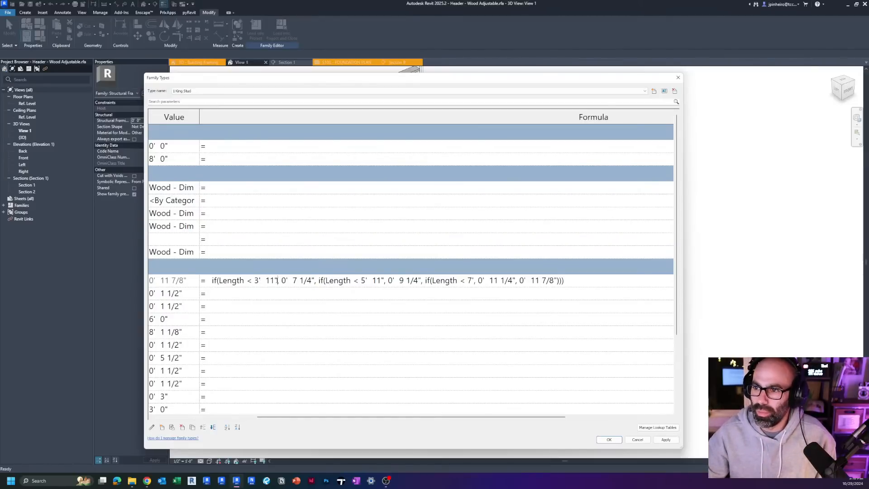
pyautogui.moveTo(277, 280); pyautogui.dragTo(253, 280)
pyautogui.moveTo(384, 280); pyautogui.dragTo(421, 280)
pyautogui.click(332, 281)
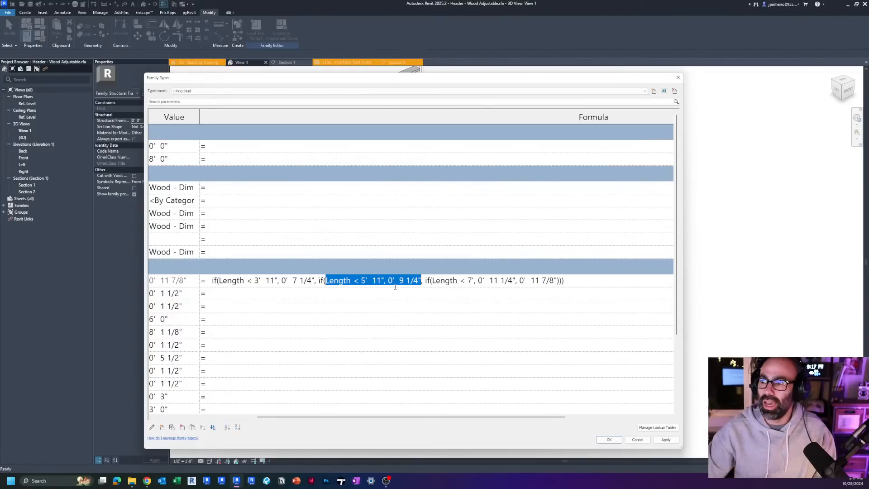
pyautogui.moveTo(426, 283); pyautogui.dragTo(490, 281)
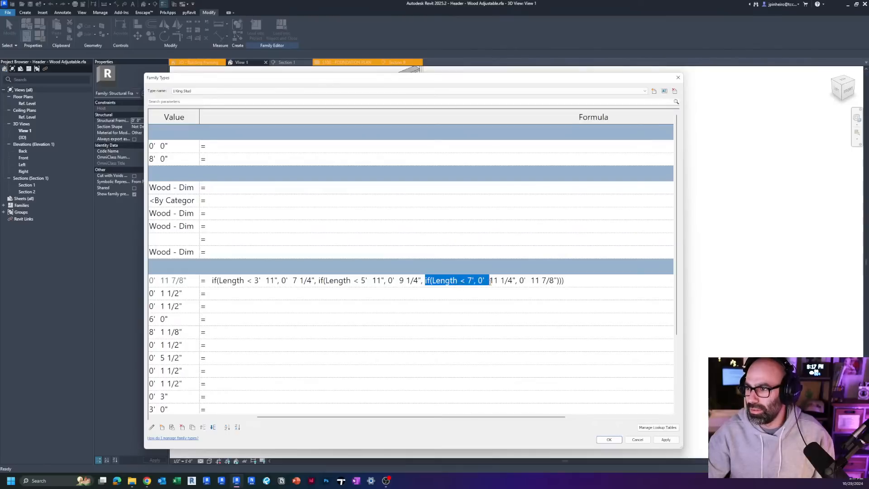
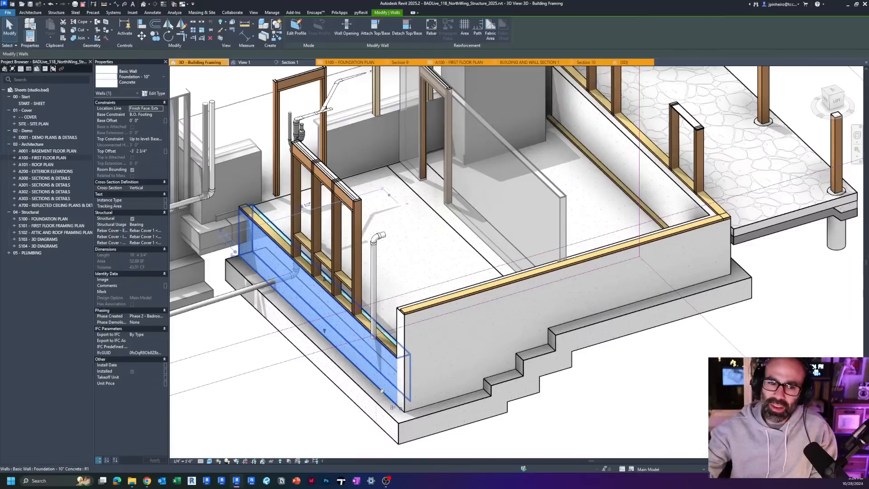
# Step: Examine how the existing stepped foundation wall is divided into separate segments by selecting each segment along the footing steps in turn
pyautogui.press('Escape')
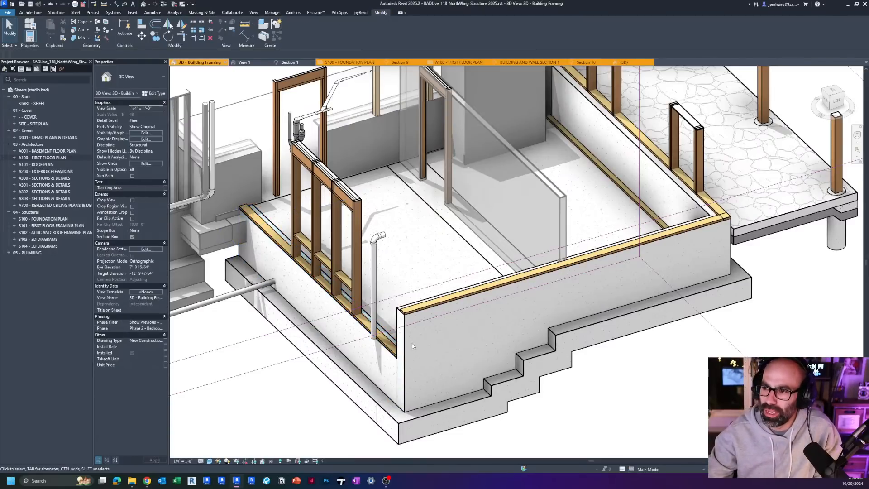
pyautogui.click(419, 387)
pyautogui.moveTo(426, 387); pyautogui.dragTo(413, 375, button='middle')
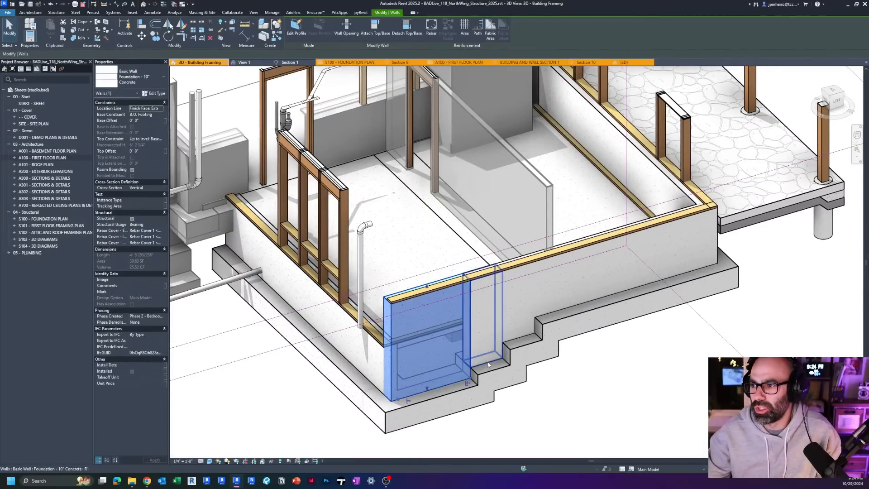
pyautogui.click(488, 364)
pyautogui.scroll(2, 495, 366)
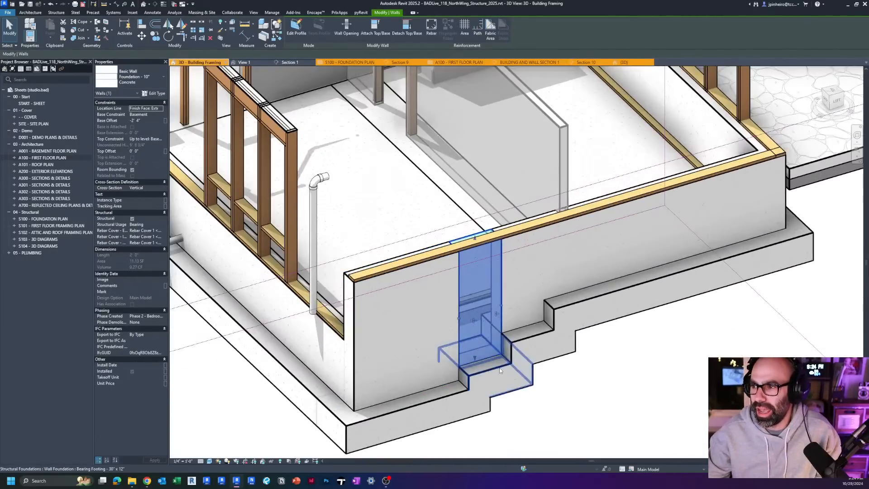
pyautogui.click(566, 293)
pyautogui.click(530, 326)
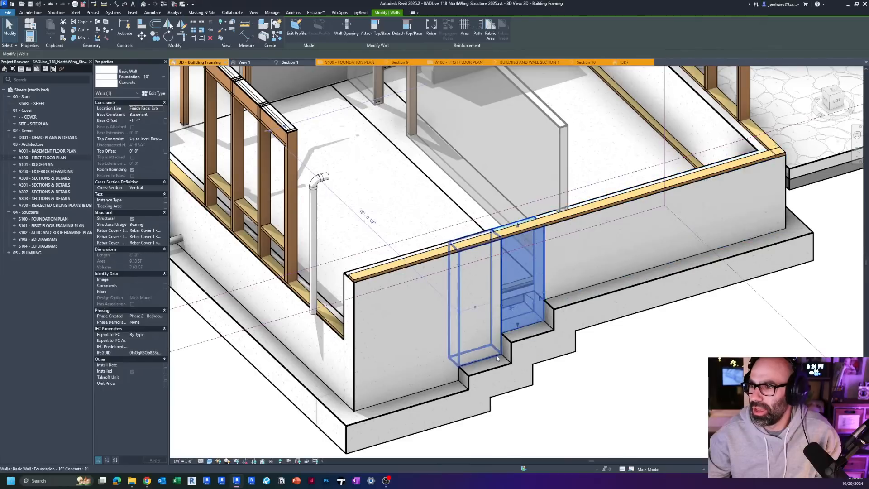
pyautogui.click(487, 360)
pyautogui.press('Delete')
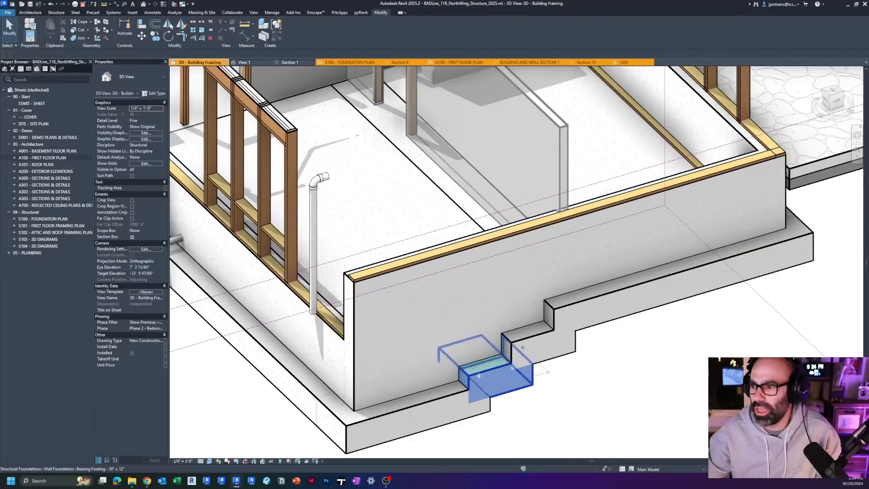
pyautogui.click(526, 342)
pyautogui.press('Delete')
pyautogui.scroll(-2, 453, 294)
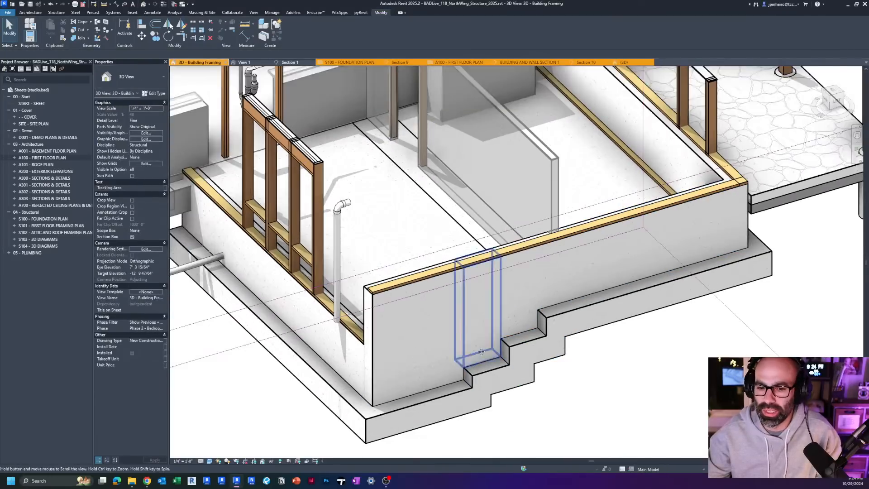
# Step: Draw a Foundation - 10" Concrete test wall about 10' 6" long in front of the building, based on an existing foundation wall segment
pyautogui.scroll(1, 362, 289)
pyautogui.click(355, 287)
pyautogui.moveTo(354, 287); pyautogui.dragTo(463, 252, button='middle')
pyautogui.scroll(-4, 463, 251)
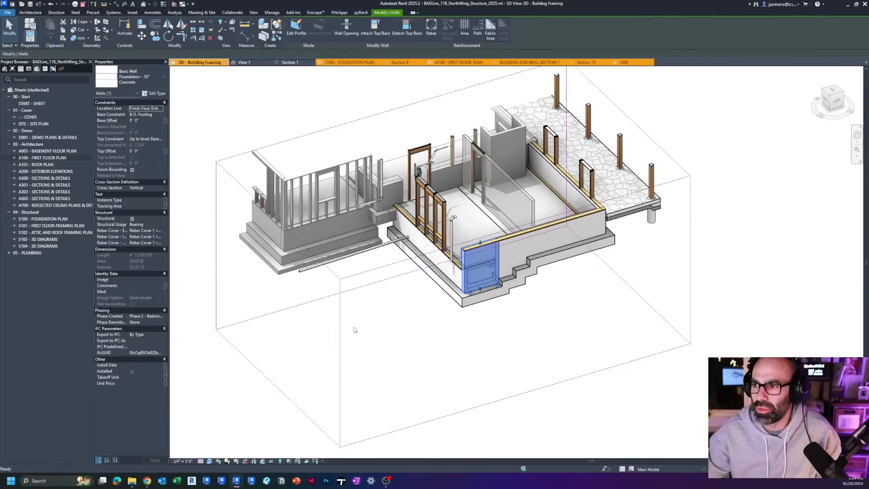
pyautogui.press('c')
pyautogui.press('s')
pyautogui.scroll(2, 349, 324)
pyautogui.click(349, 325)
pyautogui.click(459, 293)
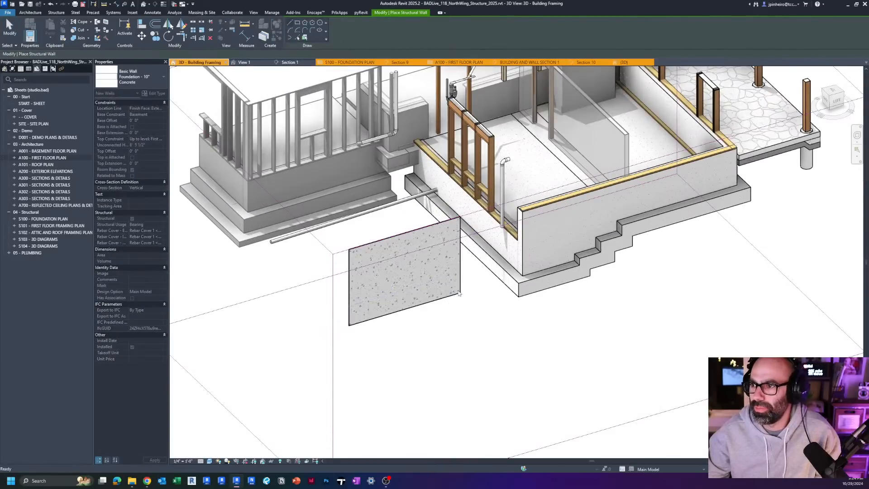
pyautogui.press('Escape')
pyautogui.press('Escape')
# Step: Raise the base of the test wall to an offset of about 1' 7" above the Basement level
pyautogui.click(831, 91)
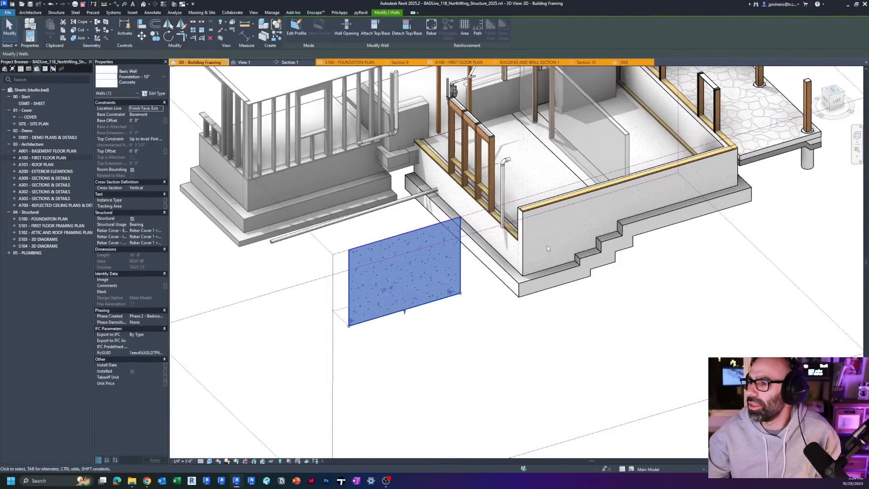
pyautogui.scroll(-4, 764, 125)
pyautogui.scroll(-1, 560, 256)
pyautogui.moveTo(560, 257); pyautogui.dragTo(357, 382, button='middle')
pyautogui.scroll(-2, 357, 383)
pyautogui.moveTo(387, 340); pyautogui.dragTo(425, 242)
pyautogui.click(424, 258)
pyautogui.keyDown('shift'); pyautogui.moveTo(425, 258); pyautogui.dragTo(462, 178, button='middle'); pyautogui.keyUp('shift')
pyautogui.moveTo(461, 178); pyautogui.dragTo(407, 249, button='middle')
pyautogui.scroll(-1, 400, 253)
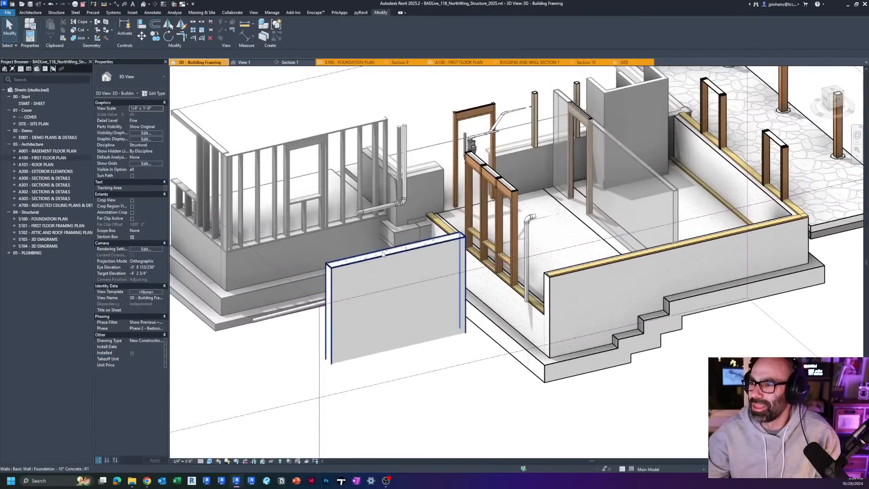
# Step: Constrain the test wall's top to the Basement Sill level and pull its base down to an offset of about -0' 2"
pyautogui.click(383, 255)
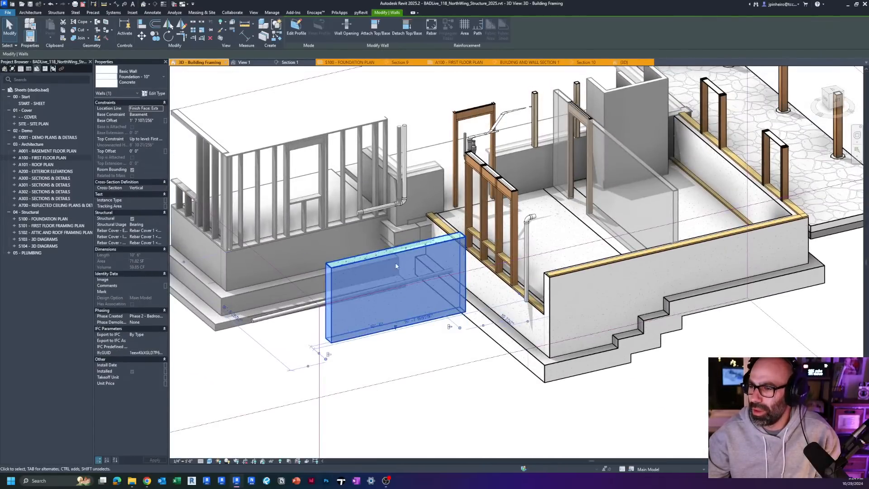
pyautogui.scroll(-1, 395, 266)
pyautogui.moveTo(395, 266); pyautogui.dragTo(362, 260, button='middle')
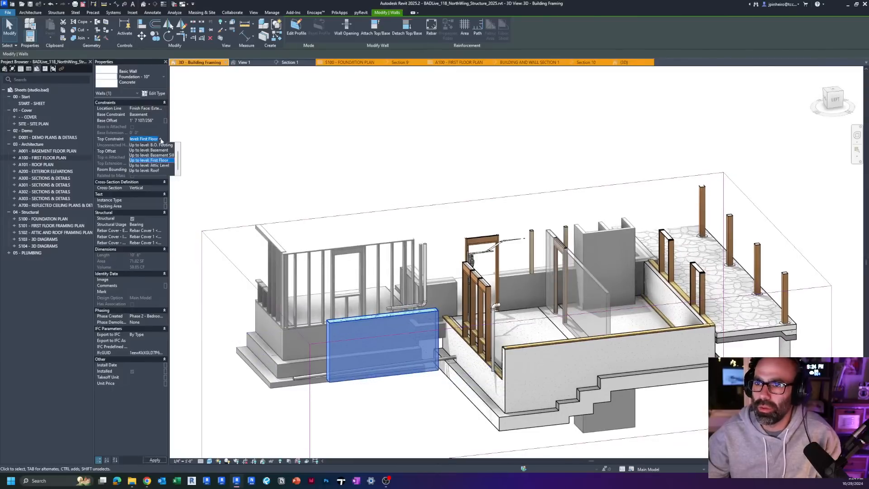
pyautogui.click(153, 151)
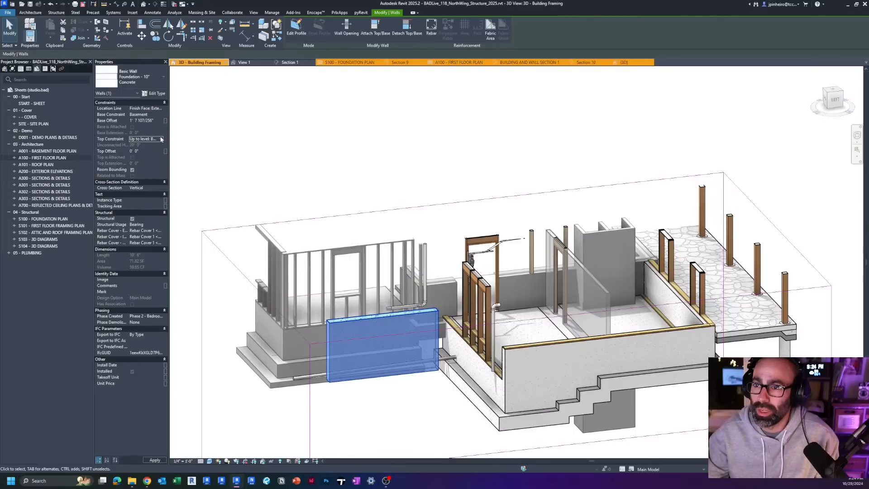
pyautogui.click(161, 139)
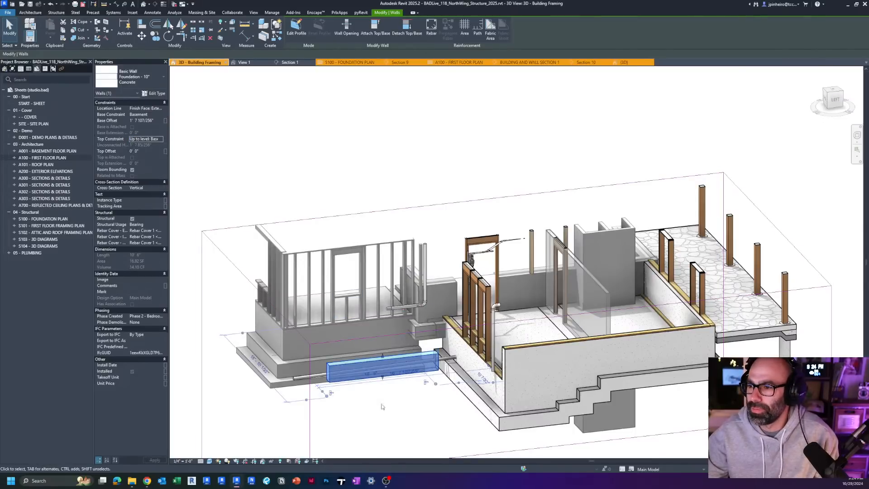
pyautogui.scroll(3, 420, 407)
pyautogui.click(353, 371)
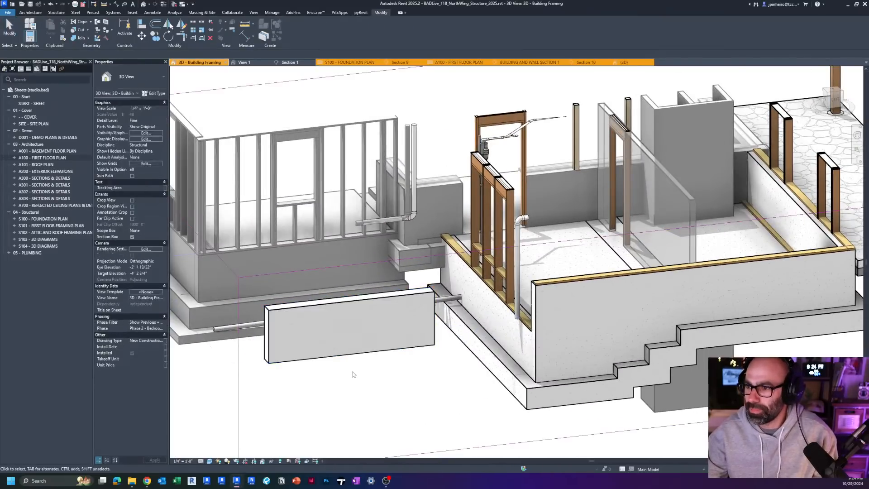
# Step: Examine the existing stepped foundation's individual wall segments and the separate bearing footings beneath them, including how the footings overlap at the steps
pyautogui.moveTo(353, 374)
pyautogui.keyDown('shift'); pyautogui.mouseDown(button='middle')
pyautogui.moveTo(434, 376)
pyautogui.moveTo(366, 365)
pyautogui.mouseUp(button='middle'); pyautogui.keyUp('shift')
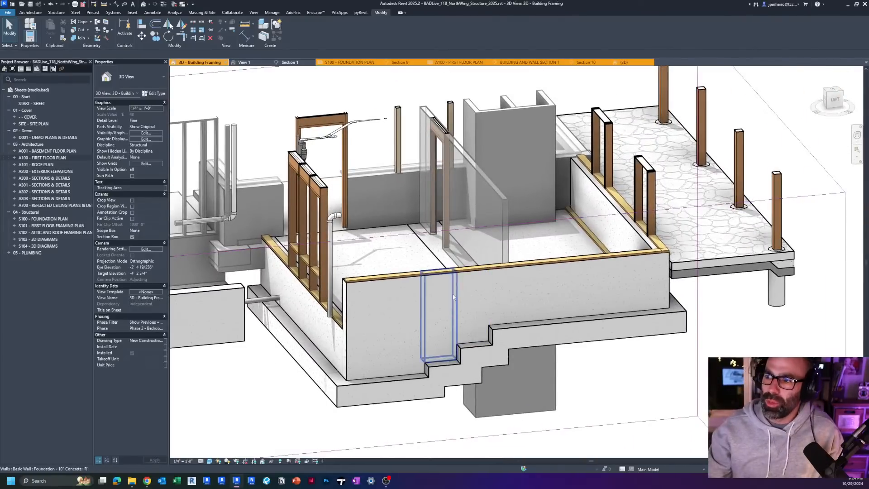
pyautogui.click(454, 298)
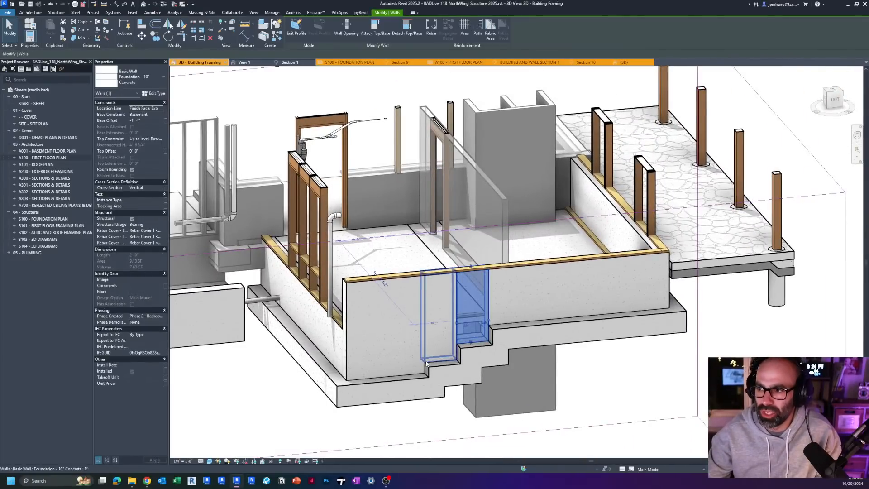
pyautogui.moveTo(425, 362); pyautogui.dragTo(426, 363)
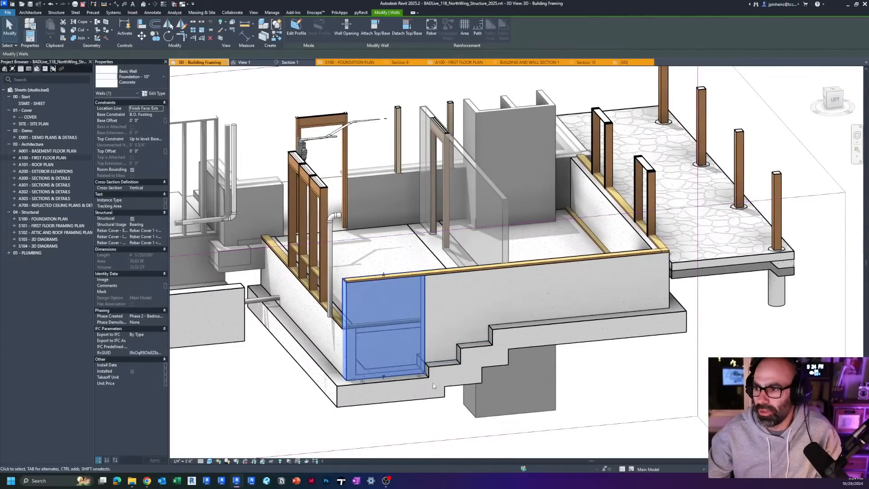
pyautogui.scroll(3, 417, 373)
pyautogui.press('Escape')
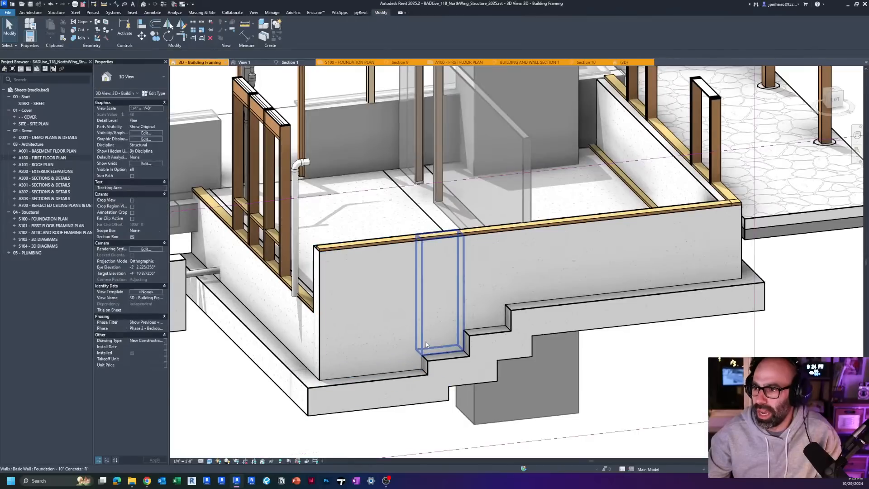
pyautogui.click(484, 315)
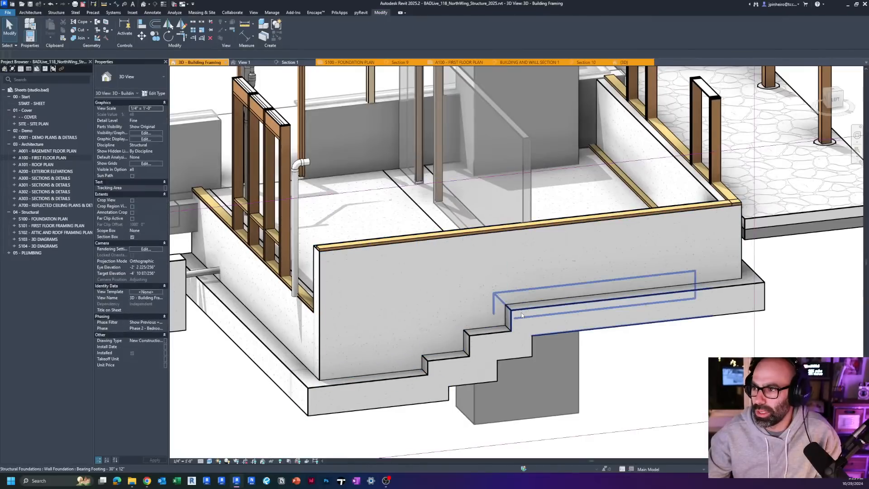
pyautogui.click(560, 322)
pyautogui.scroll(2, 507, 305)
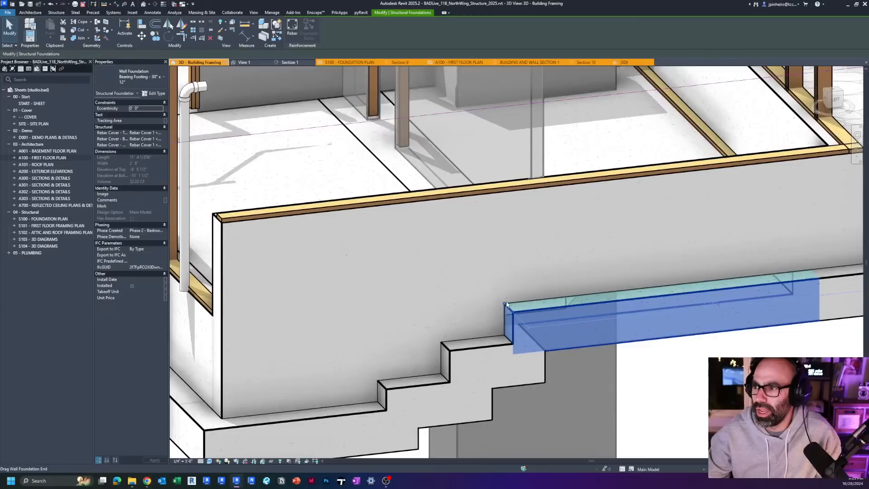
pyautogui.click(497, 349)
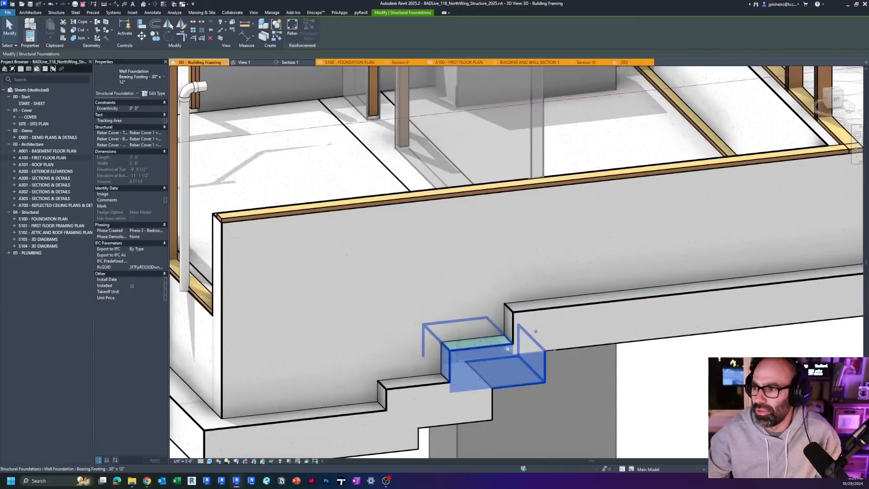
pyautogui.press('Escape')
# Step: Split the test wall into four segments, the first three about 2' 9", 2' 9" and 1' 10" long
pyautogui.scroll(-3, 491, 339)
pyautogui.moveTo(195, 369); pyautogui.dragTo(401, 294, button='middle')
pyautogui.scroll(3, 400, 294)
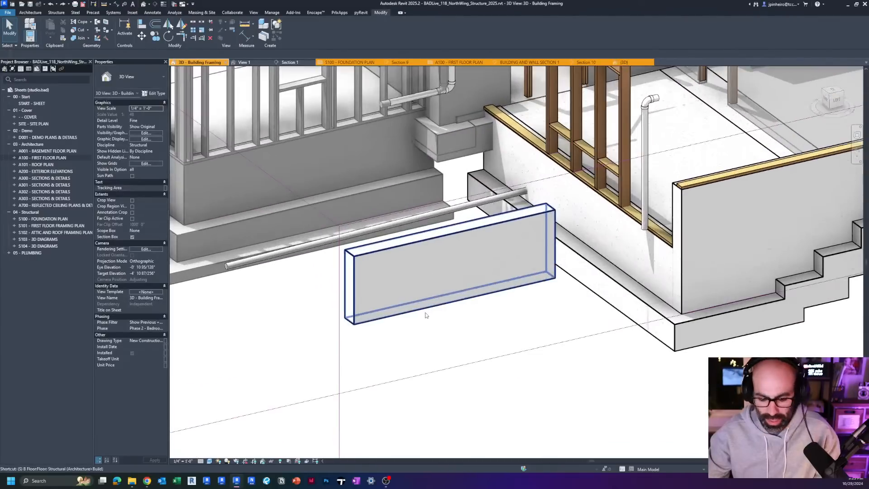
pyautogui.click(478, 295)
pyautogui.hotkey('ctrl', 'z')
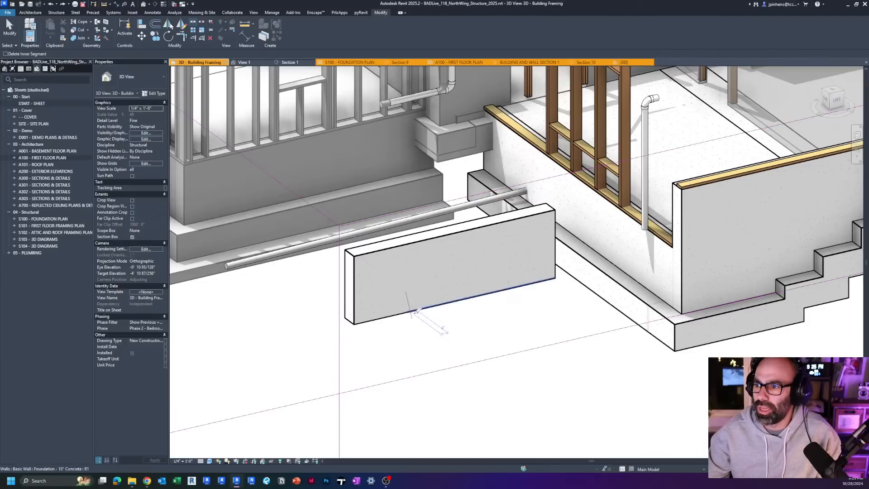
pyautogui.click(466, 302)
pyautogui.click(500, 290)
pyautogui.press('Escape')
# Step: Extend the bases of the first three test wall segments downward by different amounts to form a stepped bottom edge descending to the outer end
pyautogui.click(476, 297)
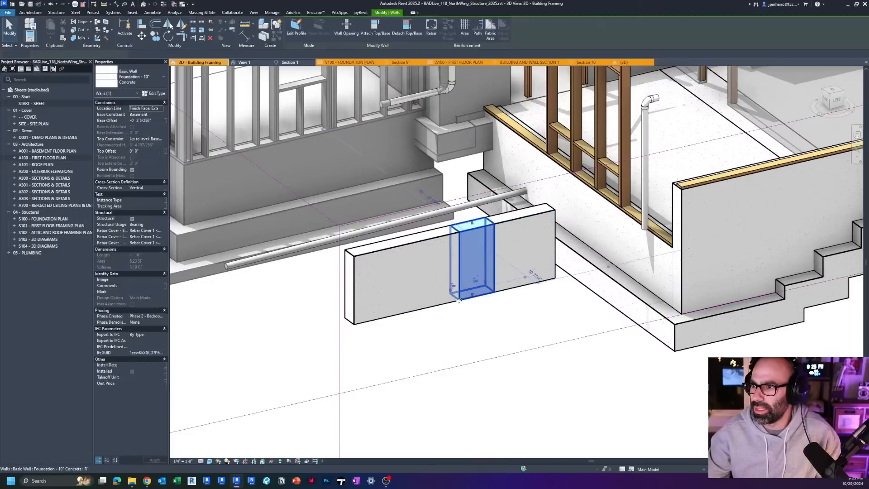
pyautogui.click(432, 307)
pyautogui.click(391, 317)
pyautogui.scroll(1, 396, 334)
pyautogui.moveTo(369, 313); pyautogui.dragTo(369, 343)
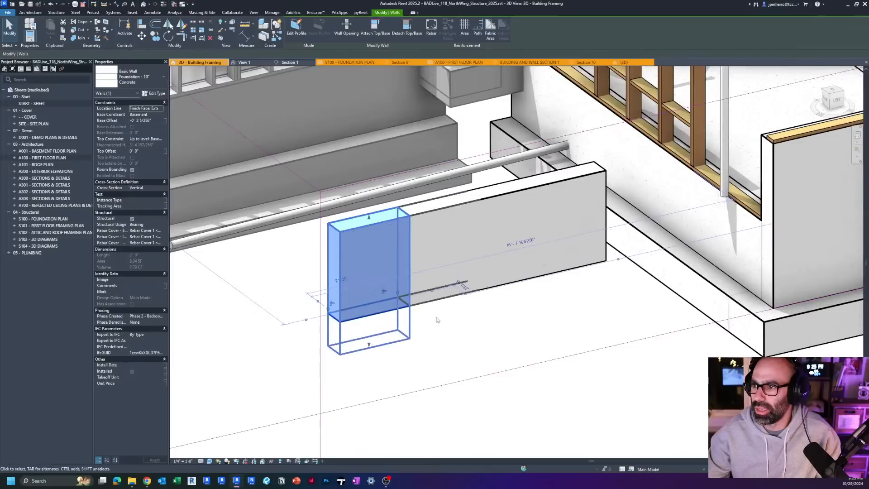
pyautogui.click(438, 299)
pyautogui.moveTo(438, 295); pyautogui.dragTo(439, 318)
pyautogui.click(386, 342)
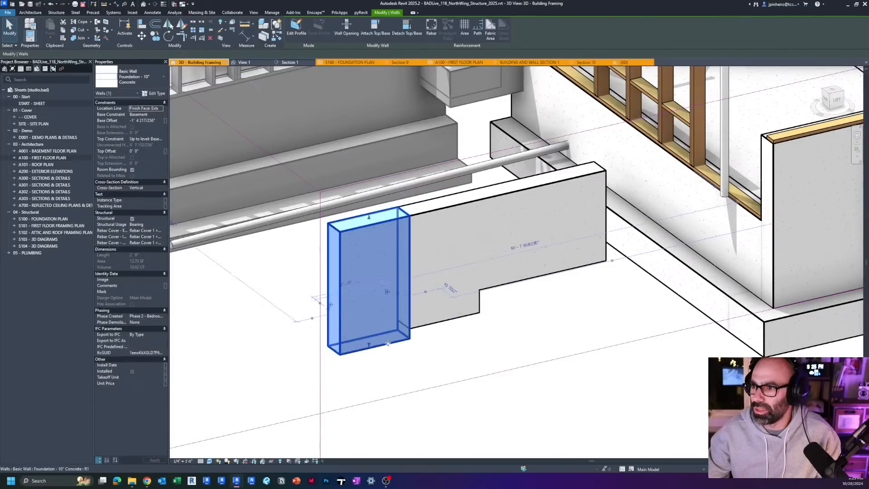
pyautogui.moveTo(370, 345); pyautogui.dragTo(370, 363)
pyautogui.click(514, 290)
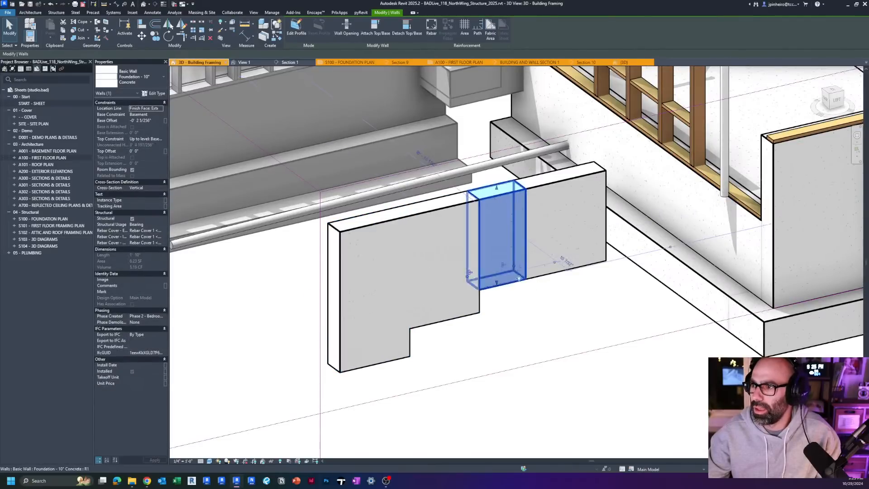
pyautogui.moveTo(515, 271); pyautogui.dragTo(561, 249)
pyautogui.click(624, 287)
# Step: Place Bearing Footing - 30" x 12" wall foundations under all four test wall segments, based on the existing building's footing
pyautogui.scroll(-2, 625, 287)
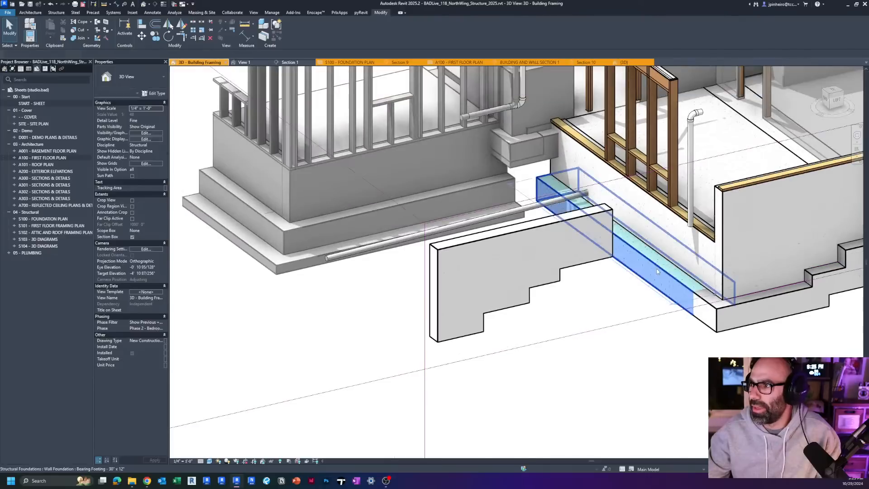
pyautogui.click(662, 282)
pyautogui.moveTo(549, 298); pyautogui.dragTo(437, 308, button='middle')
pyautogui.scroll(1, 426, 303)
pyautogui.press('c')
pyautogui.press('s')
pyautogui.click(356, 341)
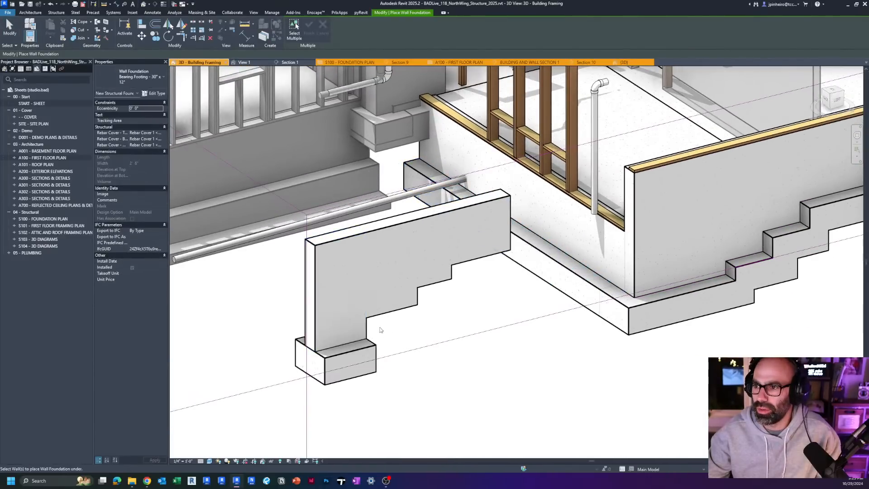
pyautogui.click(399, 311)
pyautogui.click(442, 283)
pyautogui.click(475, 260)
pyautogui.press('Escape')
pyautogui.press('Escape')
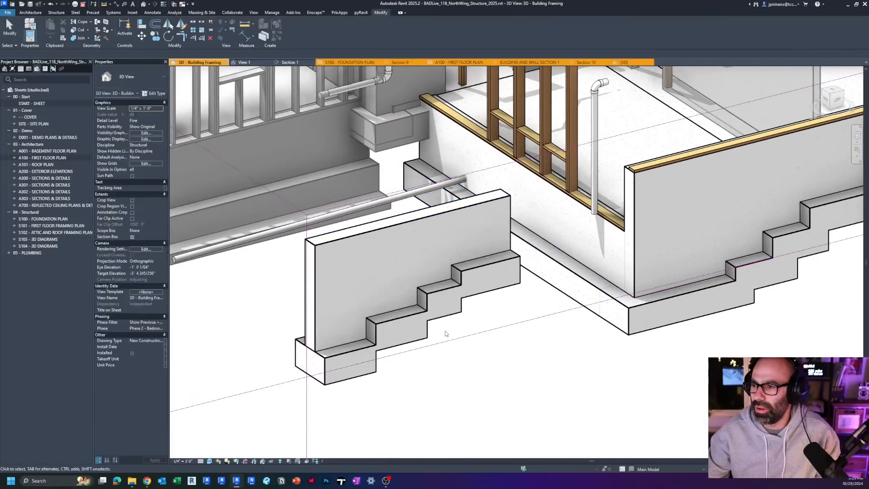
# Step: Lengthen the third test footing at both ends and extend the highest footing over it so they overlap at the steps
pyautogui.scroll(1, 444, 332)
pyautogui.click(432, 308)
pyautogui.keyDown('shift'); pyautogui.moveTo(432, 307); pyautogui.dragTo(352, 263, button='middle'); pyautogui.keyUp('shift')
pyautogui.scroll(1, 470, 261)
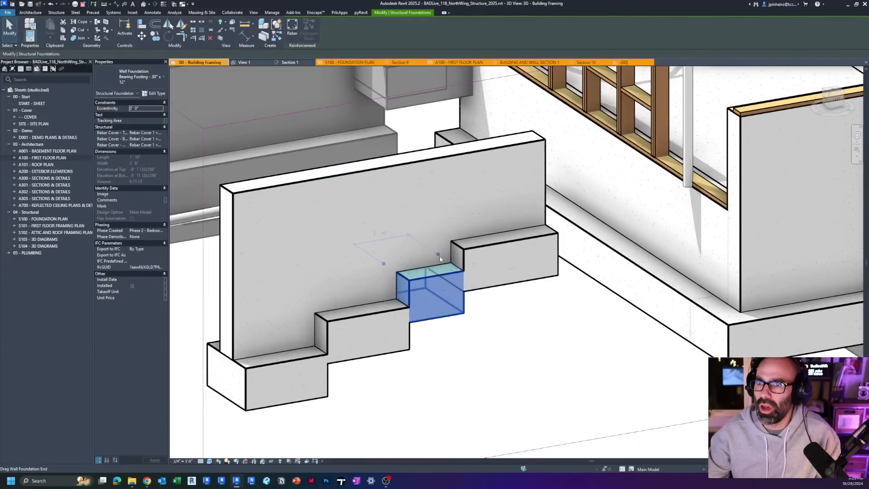
pyautogui.moveTo(391, 267); pyautogui.dragTo(365, 267)
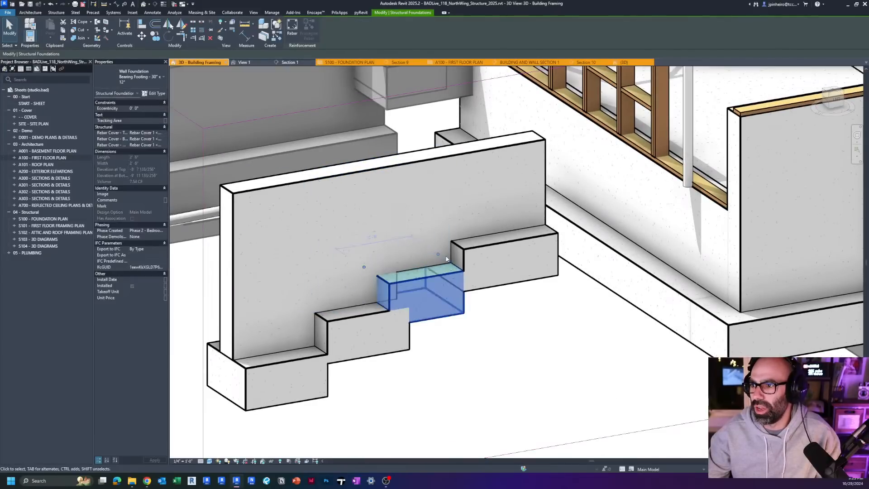
pyautogui.moveTo(448, 254); pyautogui.dragTo(418, 240)
pyautogui.click(488, 242)
# Step: Lengthen the second test footing at both ends to about 3' 11" so it overlaps the footings on either side
pyautogui.click(383, 330)
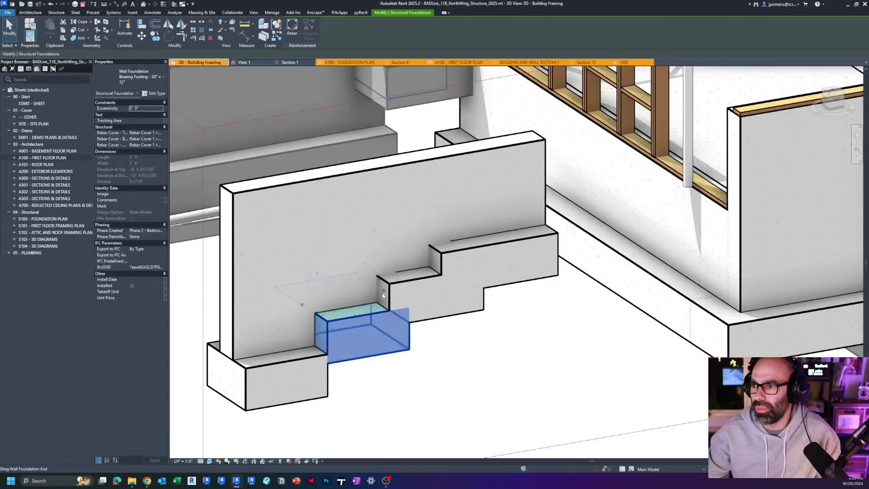
pyautogui.moveTo(383, 291); pyautogui.dragTo(401, 287)
pyautogui.moveTo(289, 308); pyautogui.dragTo(287, 307)
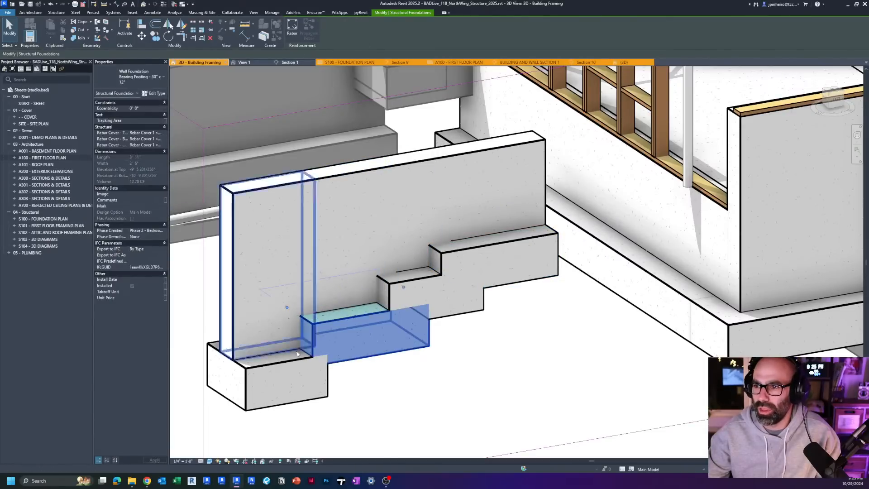
# Step: Extend the inner end of the lowest test footing so it overlaps beneath the second footing
pyautogui.press('Escape')
pyautogui.click(301, 376)
pyautogui.moveTo(302, 337); pyautogui.dragTo(334, 335)
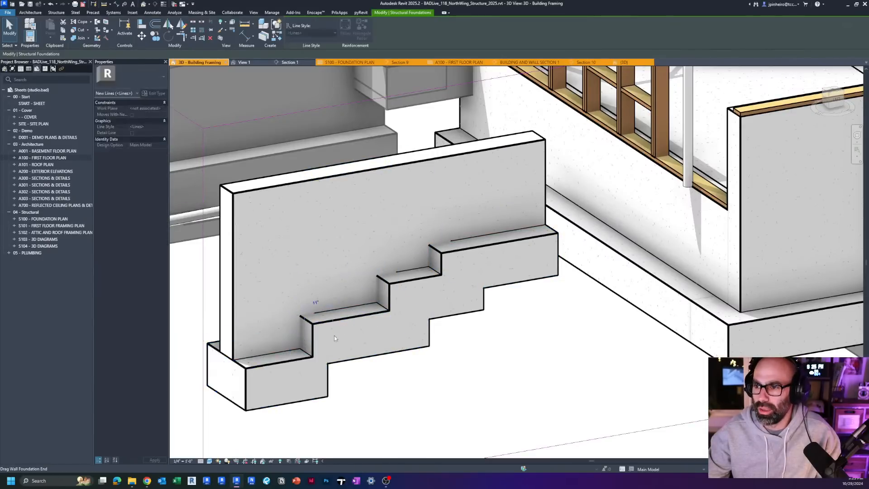
pyautogui.press('Escape')
# Step: Compare the stepped test wall with the building's stepped foundation and inspect the properties of a middle test wall segment
pyautogui.scroll(-3, 371, 350)
pyautogui.moveTo(416, 382)
pyautogui.keyDown('shift'); pyautogui.mouseDown(button='middle')
pyautogui.moveTo(281, 371)
pyautogui.moveTo(428, 378)
pyautogui.moveTo(419, 376)
pyautogui.mouseUp(button='middle'); pyautogui.keyUp('shift')
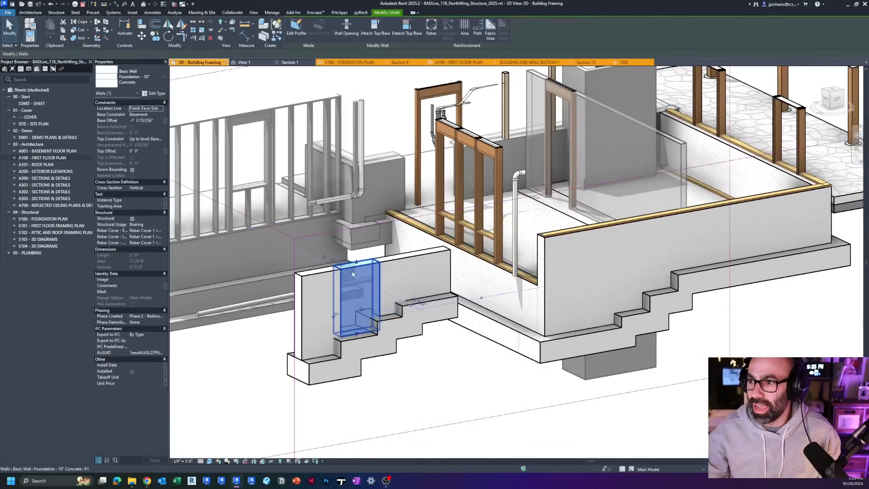
pyautogui.scroll(1, 373, 311)
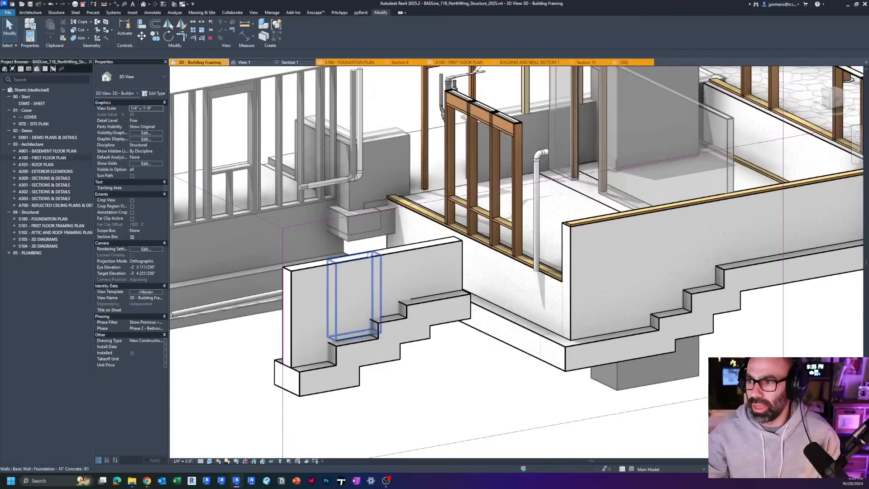
pyautogui.click(371, 308)
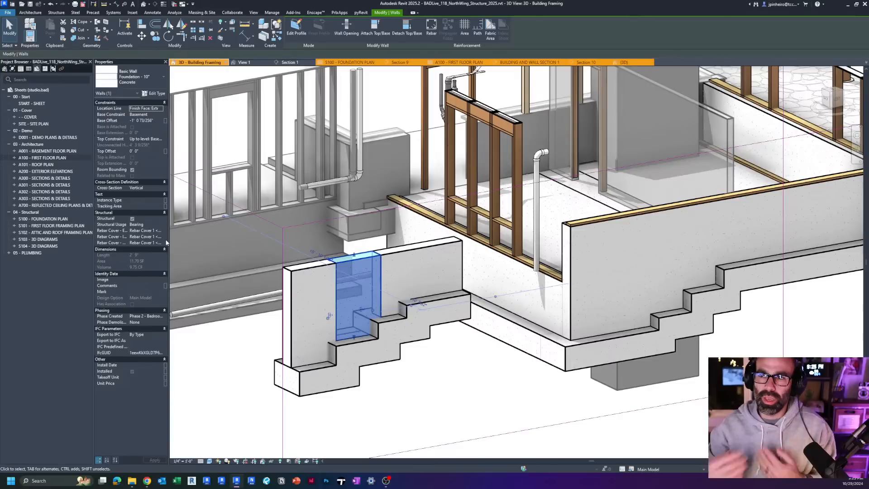
pyautogui.click(45, 178)
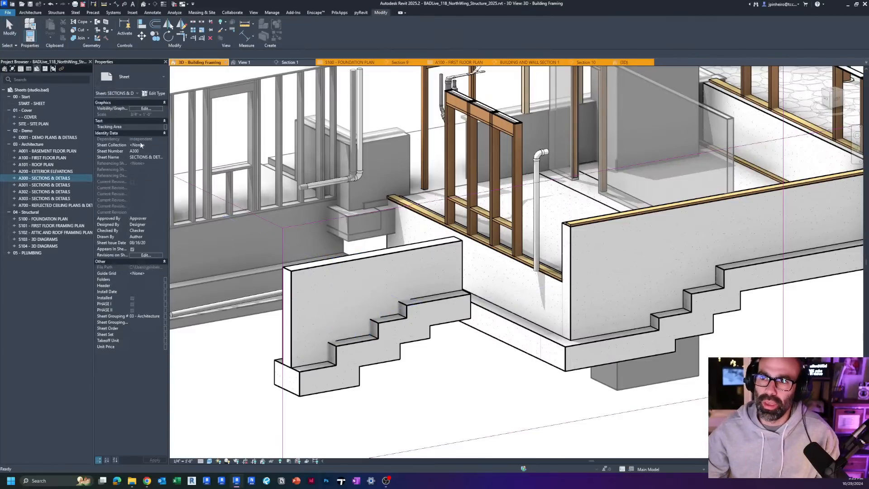
pyautogui.click(353, 277)
pyautogui.click(346, 264)
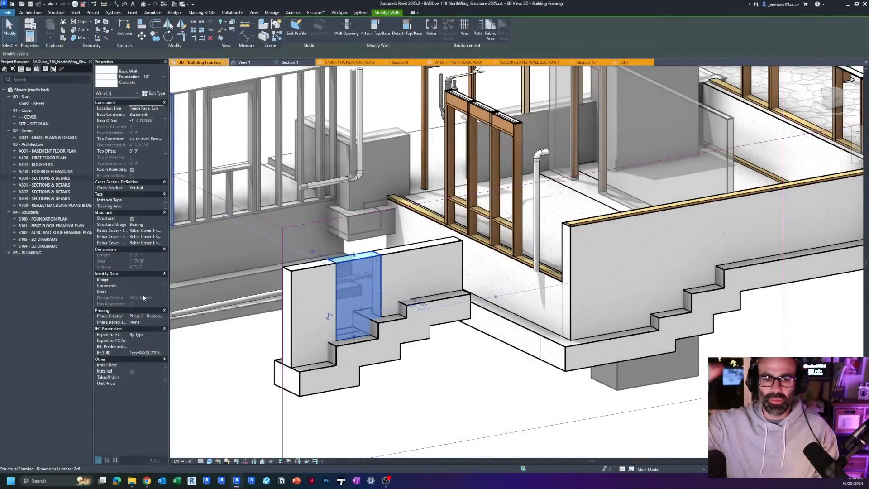
# Step: Undo the test footings and the stepped wall bases until the split test segments share a level bottom edge
pyautogui.press('Delete')
pyautogui.scroll(3, 226, 391)
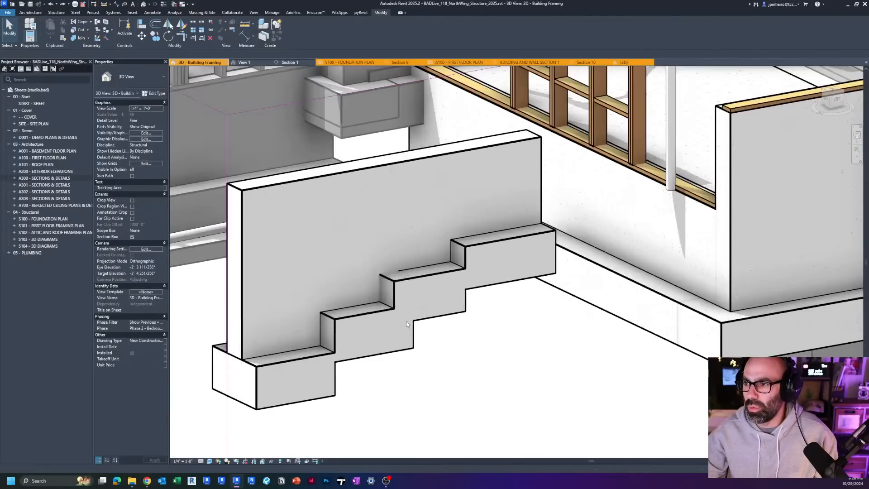
pyautogui.scroll(-2, 406, 322)
pyautogui.hotkey('ctrl', 'z')
pyautogui.hotkey('ctrl', 'z')
pyautogui.hotkey('ctrl', 'z')
pyautogui.hotkey('ctrl', 'z')
pyautogui.hotkey('ctrl', 'z')
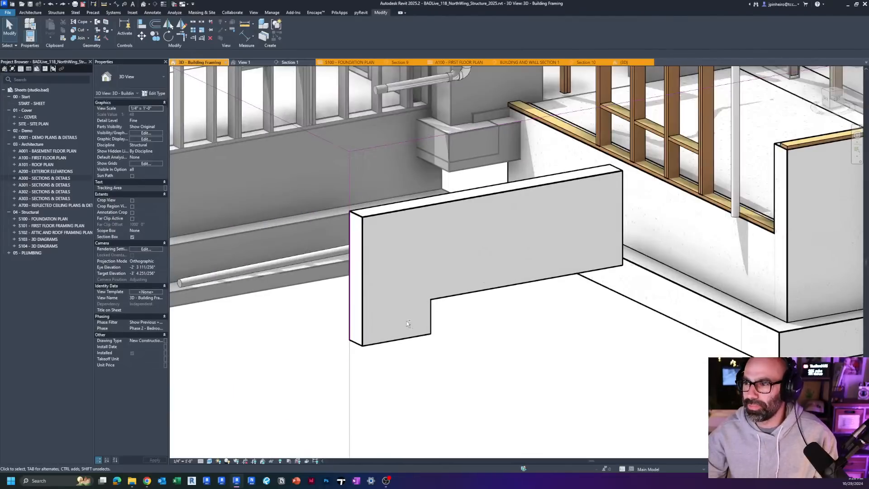
pyautogui.scroll(-2, 406, 321)
# Step: Delete the two outer test wall segments and lengthen the remaining segment outward to about 9' 6"
pyautogui.click(443, 290)
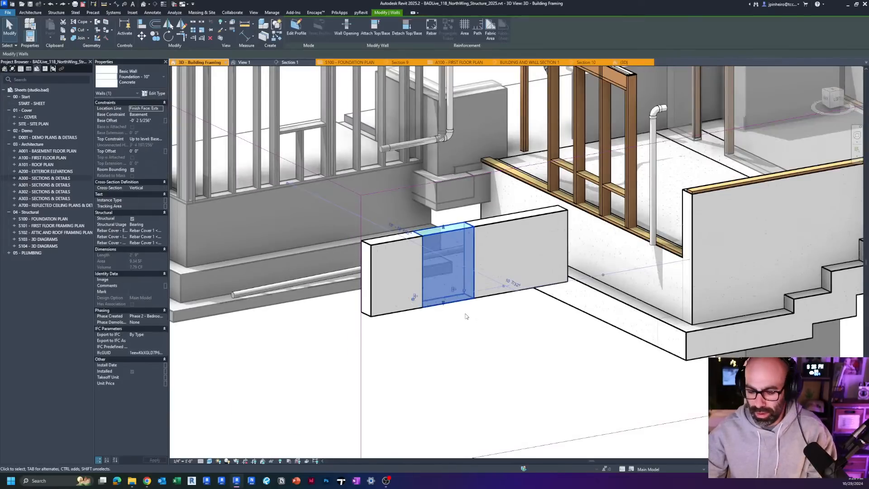
pyautogui.press('Delete')
pyautogui.click(398, 290)
pyautogui.press('Delete')
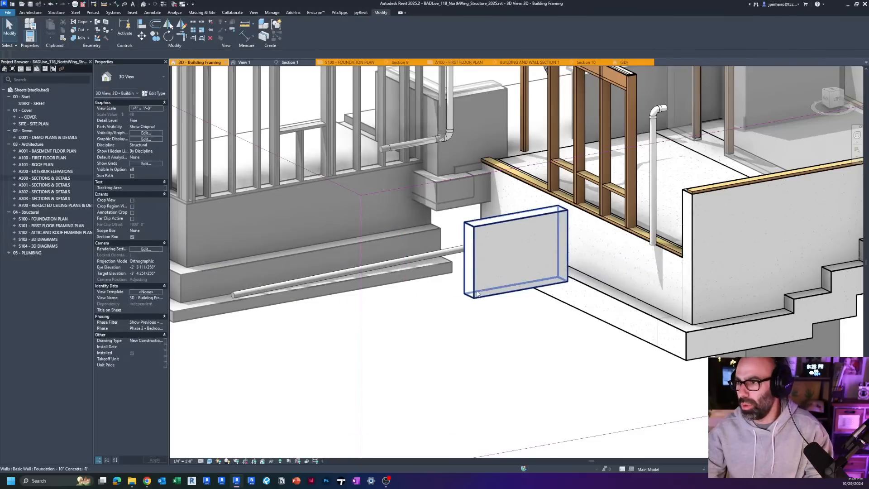
pyautogui.click(468, 295)
pyautogui.moveTo(423, 306)
pyautogui.mouseDown()
pyautogui.moveTo(367, 312)
pyautogui.moveTo(379, 305)
pyautogui.mouseUp()
# Step: Edit the test wall's profile in the left view, sketching a two-step line from its bottom edge down toward the outer end
pyautogui.click(296, 28)
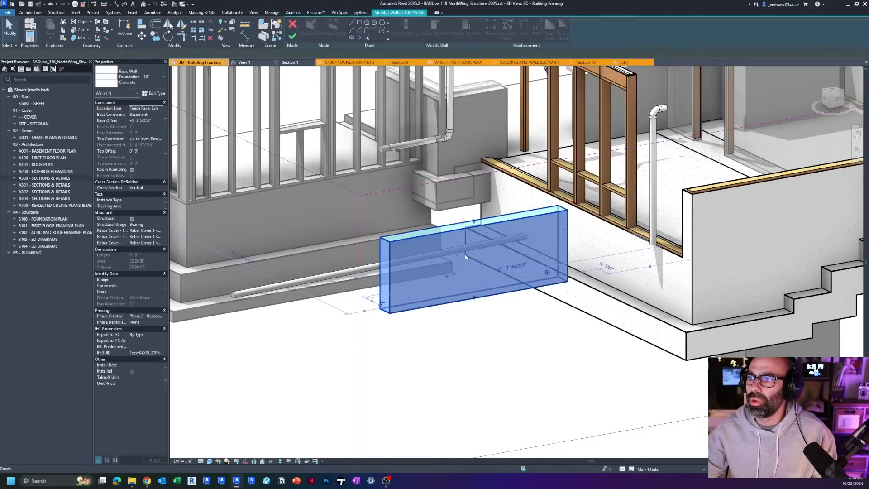
pyautogui.click(832, 107)
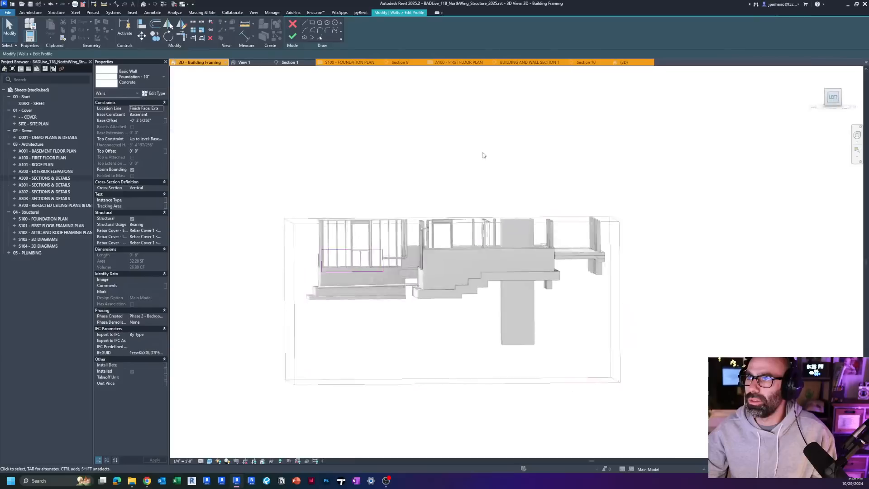
pyautogui.press('l')
pyautogui.press('i')
pyautogui.scroll(3, 414, 276)
pyautogui.scroll(1, 414, 275)
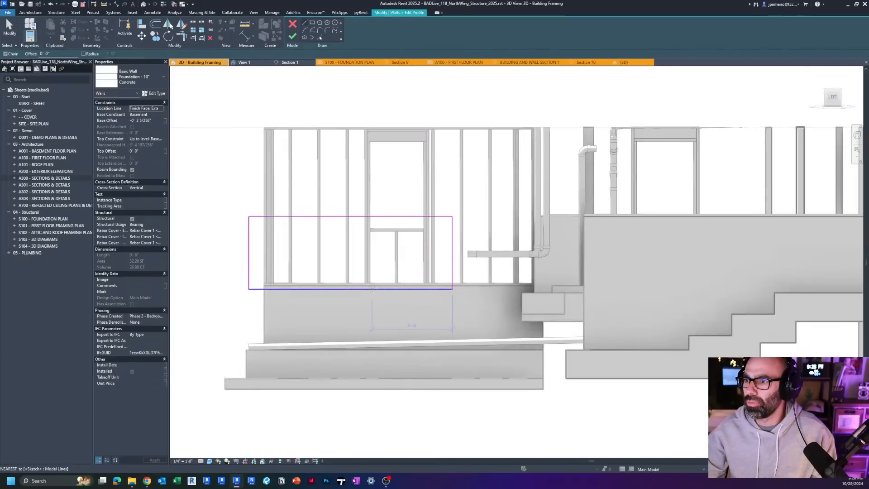
pyautogui.click(350, 288)
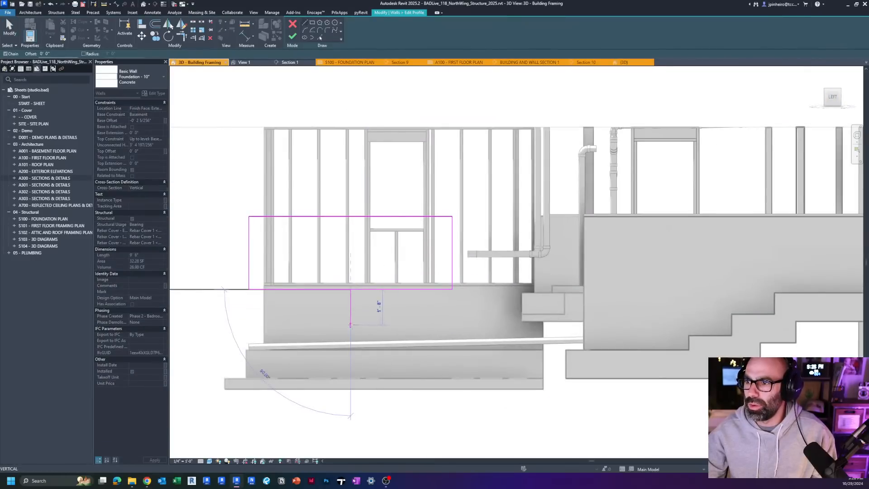
pyautogui.click(350, 324)
pyautogui.click(281, 325)
pyautogui.click(282, 349)
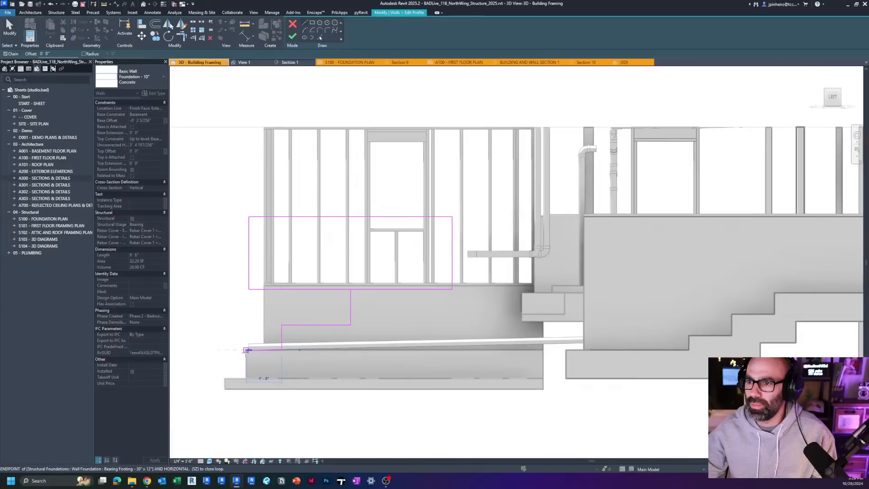
pyautogui.click(247, 348)
# Step: Trim the profile lines into one closed stepped outline and finish the profile edit
pyautogui.press('Escape')
pyautogui.press('Escape')
pyautogui.press('t')
pyautogui.press('r')
pyautogui.click(263, 288)
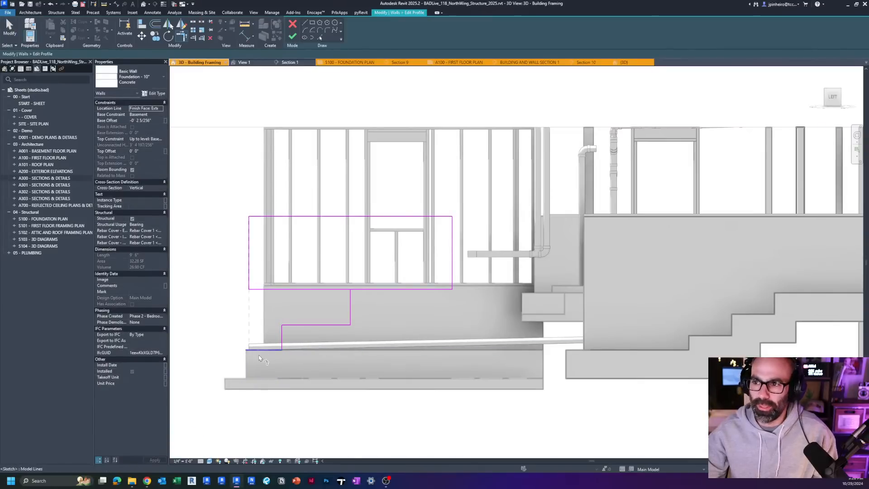
pyautogui.click(293, 38)
# Step: Place a Bearing Footing - 30" x 12" under the stepped-profile test wall, based on the building's existing footing
pyautogui.keyDown('shift'); pyautogui.moveTo(382, 349); pyautogui.dragTo(502, 400, button='middle'); pyautogui.keyUp('shift')
pyautogui.click(502, 400)
pyautogui.click(611, 317)
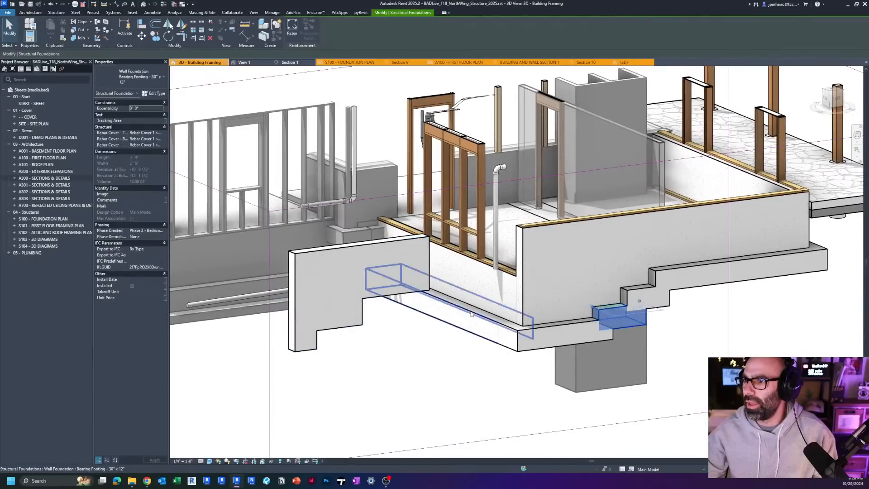
pyautogui.press('c')
pyautogui.press('s')
pyautogui.click(384, 298)
pyautogui.scroll(2, 384, 339)
pyautogui.keyDown('shift'); pyautogui.moveTo(383, 375); pyautogui.dragTo(305, 362, button='middle'); pyautogui.keyUp('shift')
pyautogui.press('Escape')
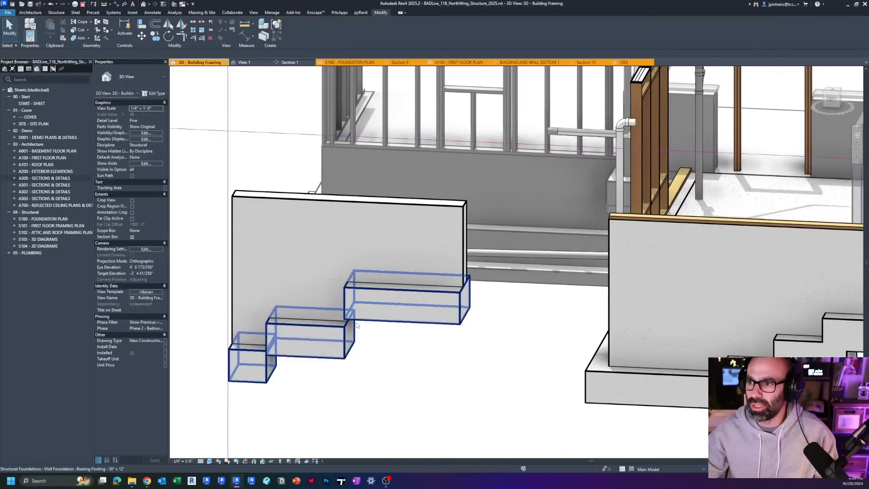
# Step: Examine from several angles how the footing pieces under the stepped-profile wall are grouped and meet at the steps
pyautogui.click(355, 322)
pyautogui.scroll(3, 353, 324)
pyautogui.keyDown('shift'); pyautogui.moveTo(343, 361); pyautogui.dragTo(343, 284, button='middle'); pyautogui.keyUp('shift')
pyautogui.press('Escape')
pyautogui.click(369, 340)
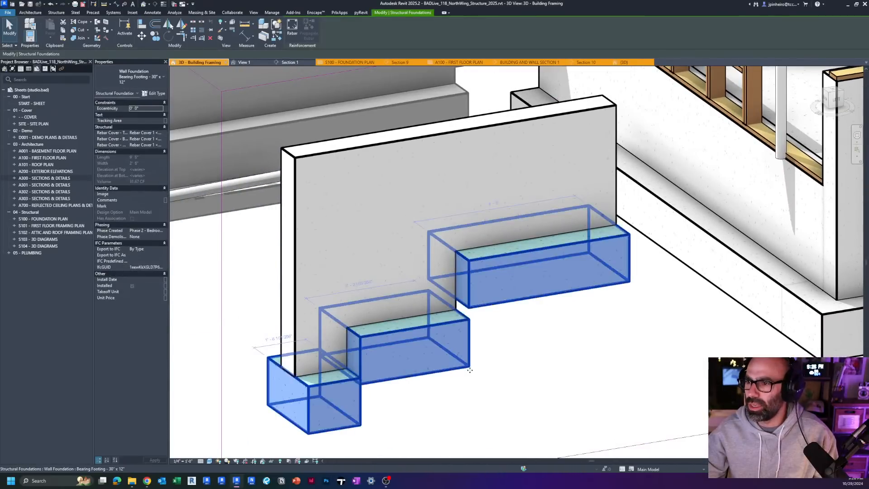
pyautogui.keyDown('shift'); pyautogui.moveTo(369, 339); pyautogui.dragTo(447, 326, button='middle'); pyautogui.keyUp('shift')
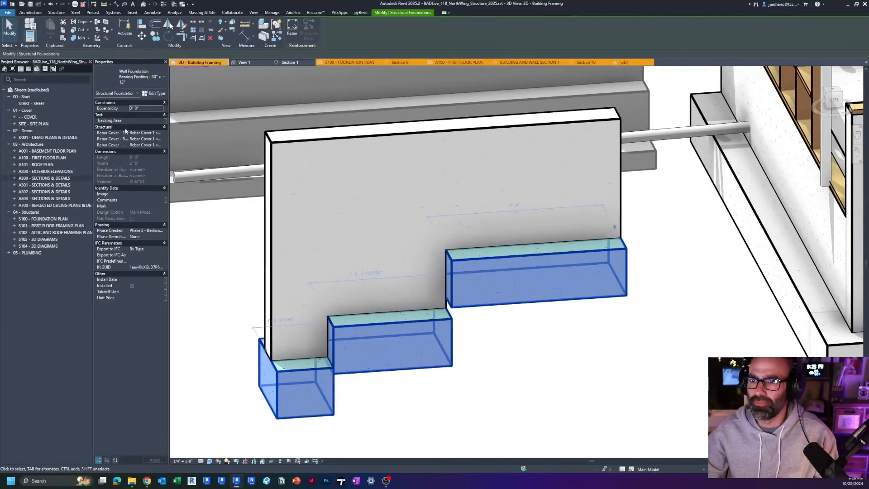
pyautogui.keyDown('shift'); pyautogui.moveTo(491, 327); pyautogui.dragTo(516, 352, button='middle'); pyautogui.keyUp('shift')
pyautogui.click(516, 352)
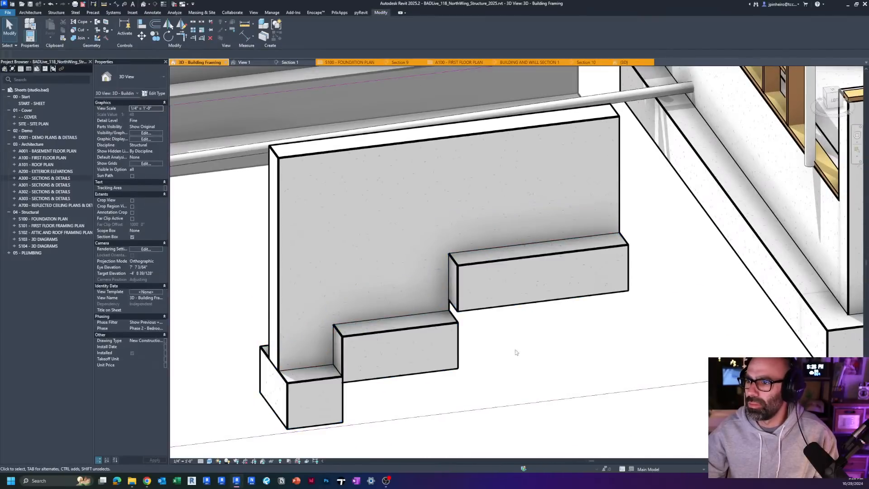
pyautogui.scroll(-1, 404, 332)
pyautogui.click(412, 342)
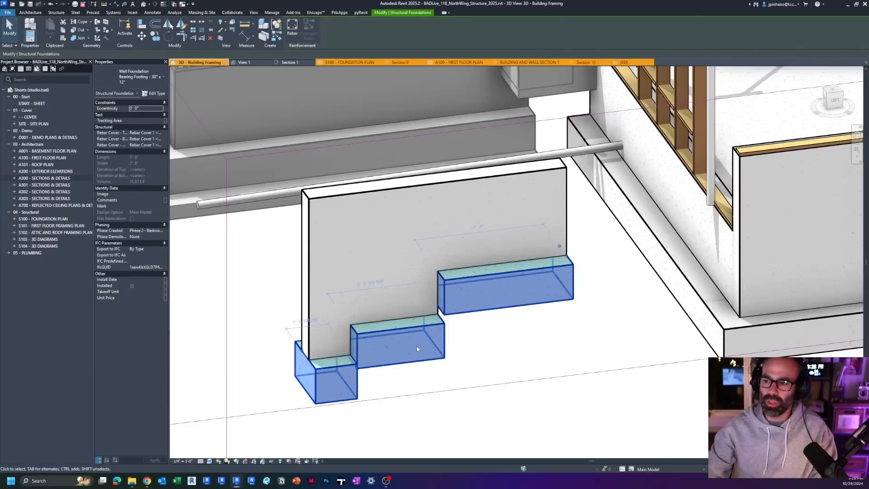
pyautogui.press('Escape')
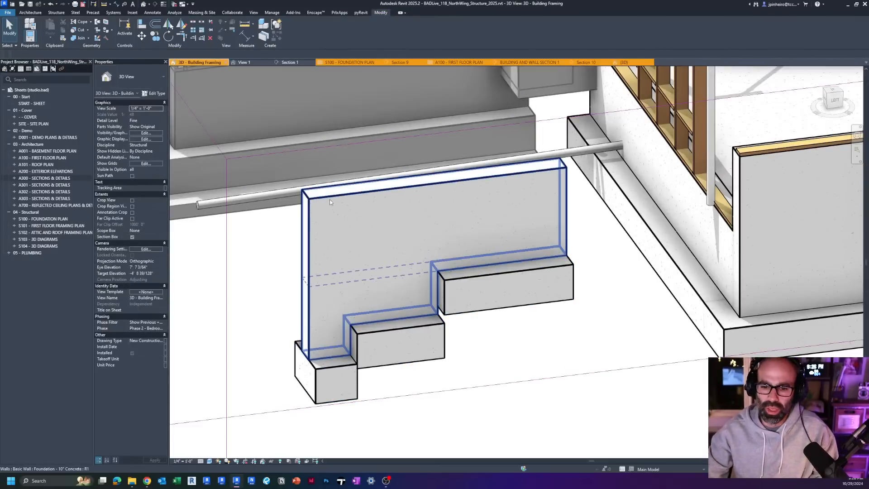
# Step: Delete the stepped-profile test wall together with its footings
pyautogui.click(330, 202)
pyautogui.keyDown('shift'); pyautogui.moveTo(330, 201); pyautogui.dragTo(320, 201, button='middle'); pyautogui.keyUp('shift')
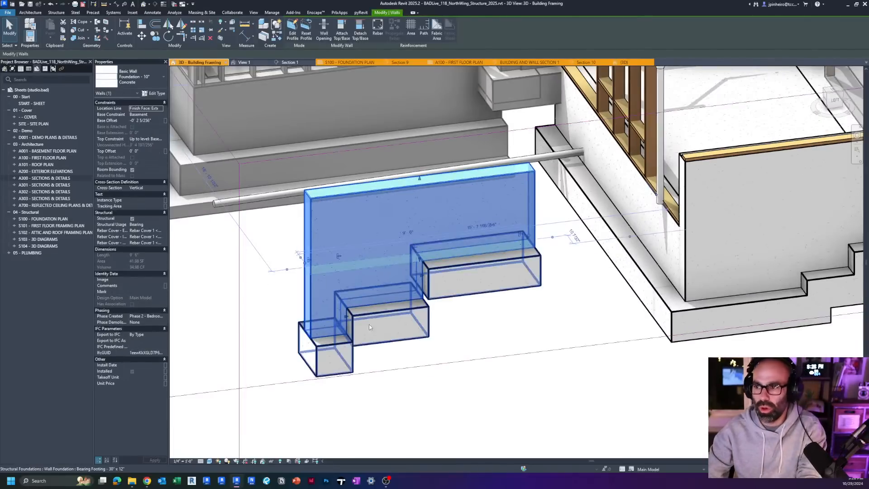
pyautogui.click(458, 353)
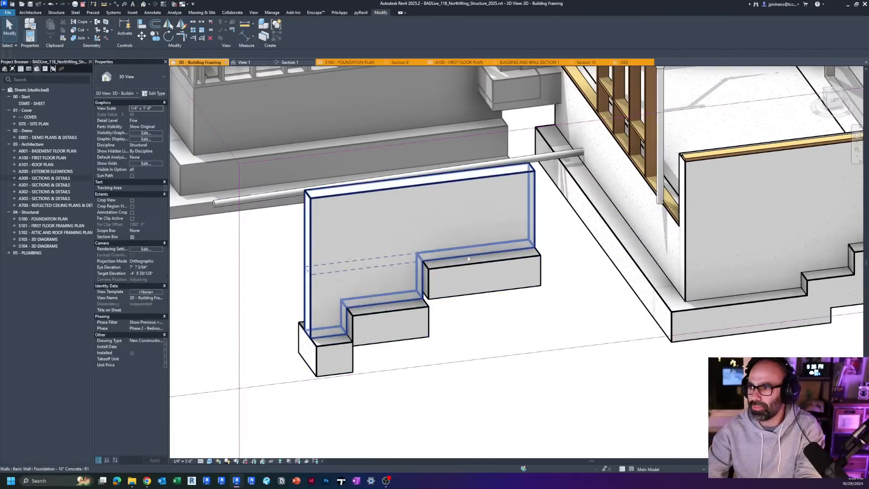
pyautogui.click(469, 272)
pyautogui.press('Delete')
# Step: Inspect the base offsets and top constraints of the two short stepped segments in the building's foundation wall
pyautogui.moveTo(465, 275); pyautogui.dragTo(269, 318, button='middle')
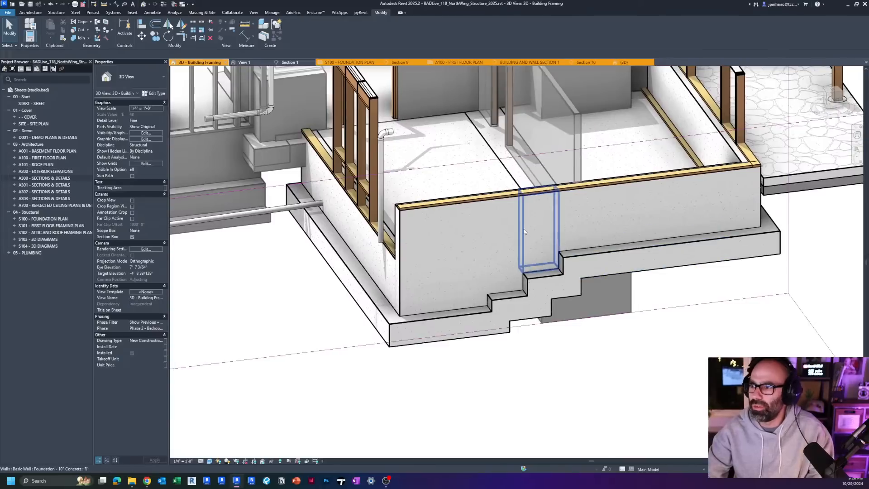
pyautogui.click(530, 199)
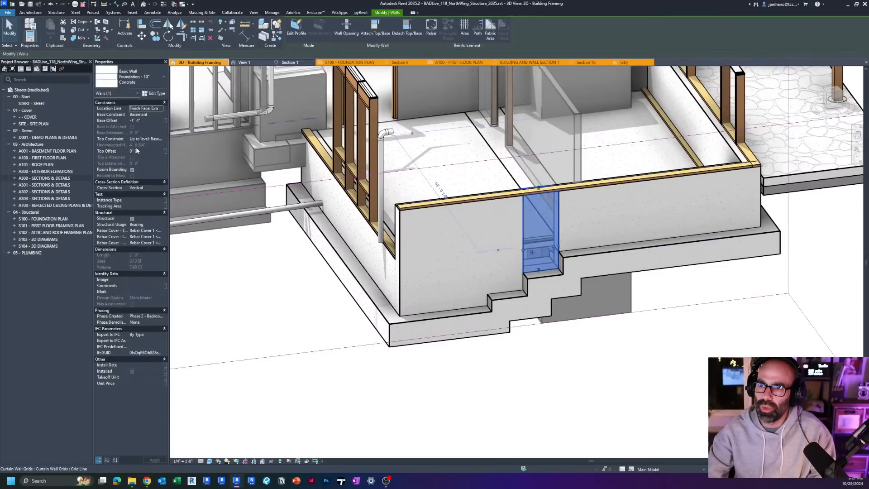
pyautogui.press('ctrl')
pyautogui.press('ctrl')
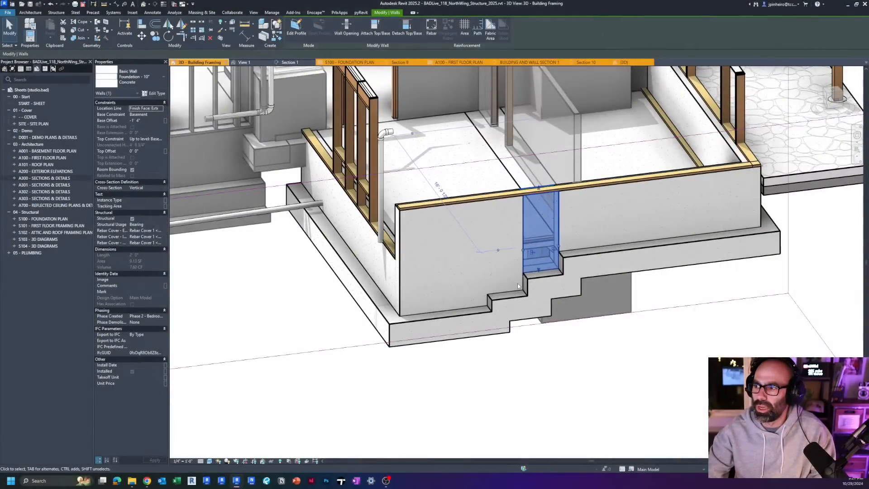
pyautogui.click(521, 285)
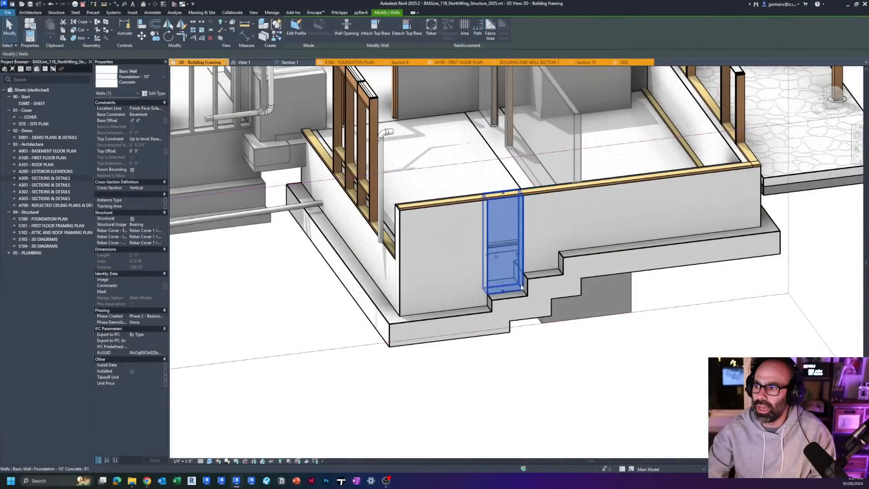
pyautogui.click(400, 276)
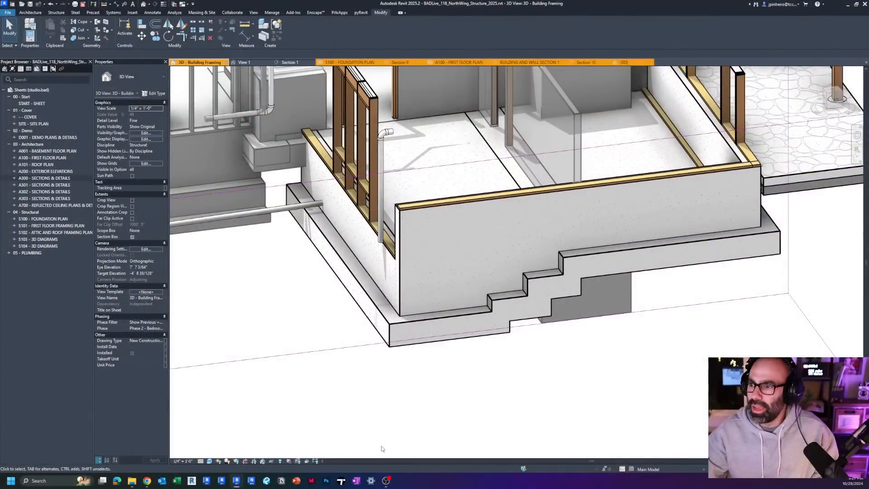
# Step: Examine the building's footings and the round concrete columns supporting the edge of the stone-paved porch slab
pyautogui.scroll(-2, 335, 430)
pyautogui.moveTo(324, 349); pyautogui.dragTo(270, 369, button='middle')
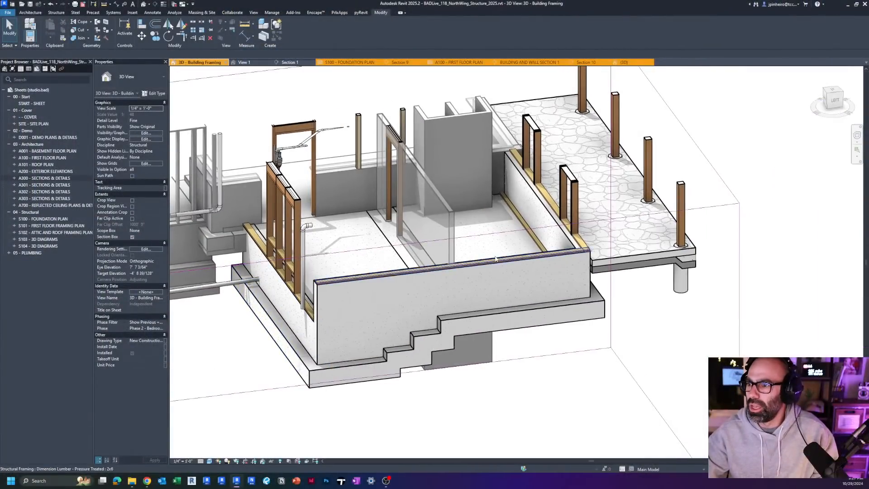
pyautogui.keyDown('shift'); pyautogui.moveTo(489, 273); pyautogui.dragTo(538, 248, button='middle'); pyautogui.keyUp('shift')
pyautogui.scroll(3, 477, 329)
pyautogui.click(472, 302)
pyautogui.click(512, 334)
pyautogui.click(482, 324)
pyautogui.click(559, 241)
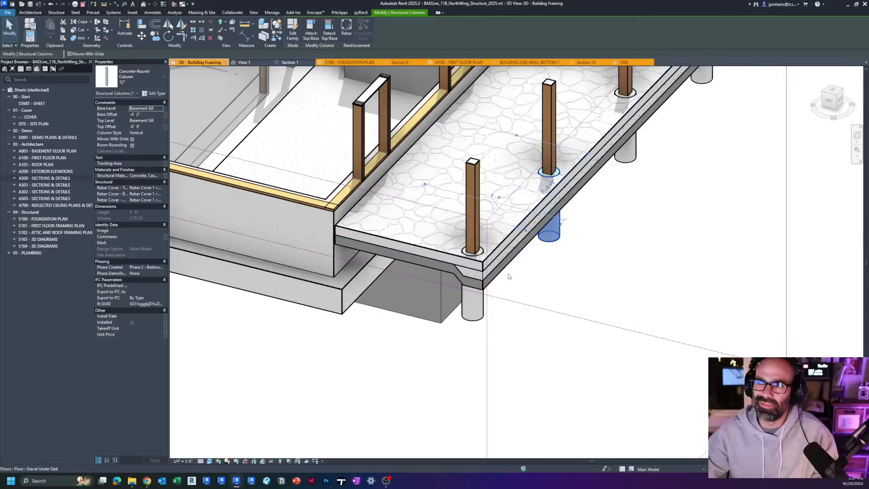
pyautogui.click(352, 358)
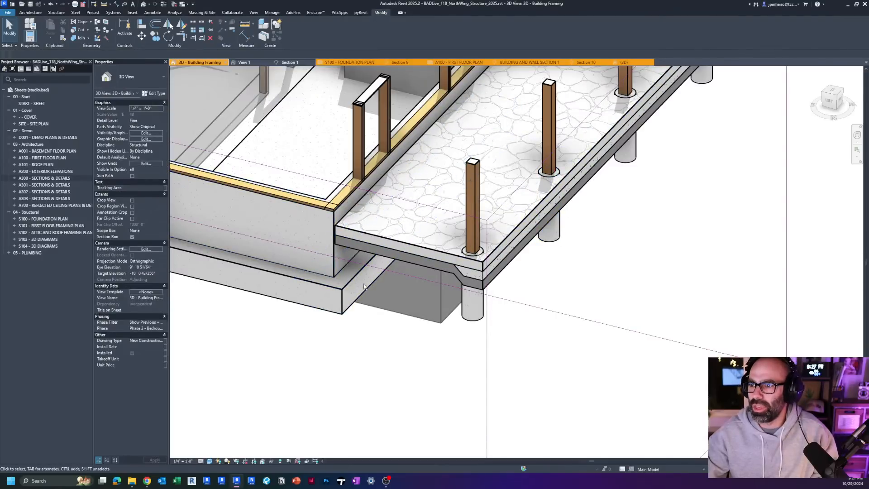
# Step: Pull in the 3D view's section box to cut through the foundation walls, footings and slab, viewing the cut from the right side
pyautogui.scroll(-4, 360, 277)
pyautogui.keyDown('shift'); pyautogui.moveTo(360, 276); pyautogui.dragTo(327, 350, button='middle'); pyautogui.keyUp('shift')
pyautogui.click(267, 383)
pyautogui.scroll(-2, 268, 384)
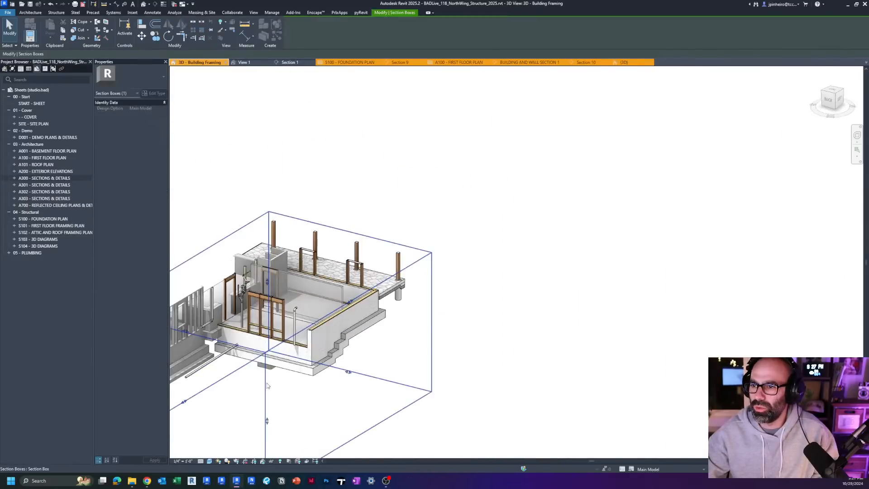
pyautogui.keyDown('shift'); pyautogui.moveTo(256, 285); pyautogui.dragTo(409, 298, button='middle'); pyautogui.keyUp('shift')
pyautogui.moveTo(311, 312); pyautogui.dragTo(409, 332)
pyautogui.keyDown('shift'); pyautogui.moveTo(359, 333); pyautogui.dragTo(502, 323, button='middle'); pyautogui.keyUp('shift')
pyautogui.click(527, 326)
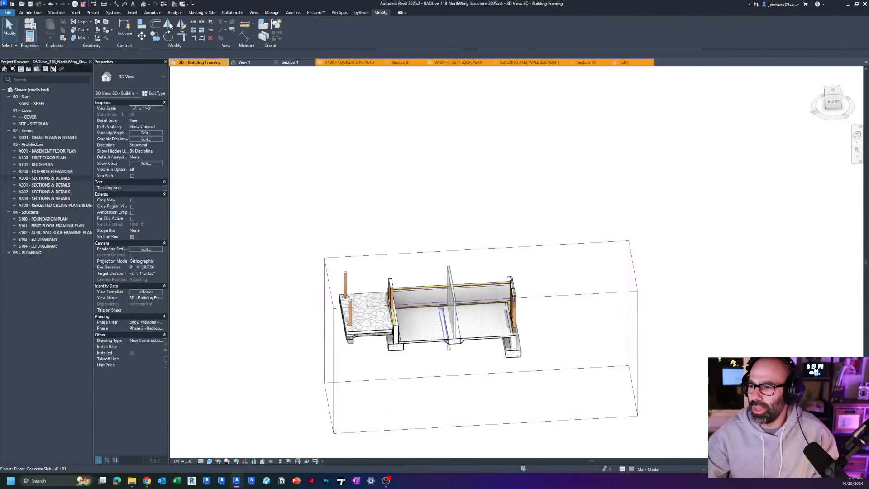
# Step: Inspect the 12" concrete slab strip beneath the bearing wall and the adjoining 4" slabs in the cut 3D view
pyautogui.scroll(5, 450, 343)
pyautogui.moveTo(485, 364)
pyautogui.keyDown('shift'); pyautogui.mouseDown(button='middle')
pyautogui.moveTo(466, 316)
pyautogui.moveTo(486, 364)
pyautogui.moveTo(479, 355)
pyautogui.mouseUp(button='middle'); pyautogui.keyUp('shift')
pyautogui.click(451, 321)
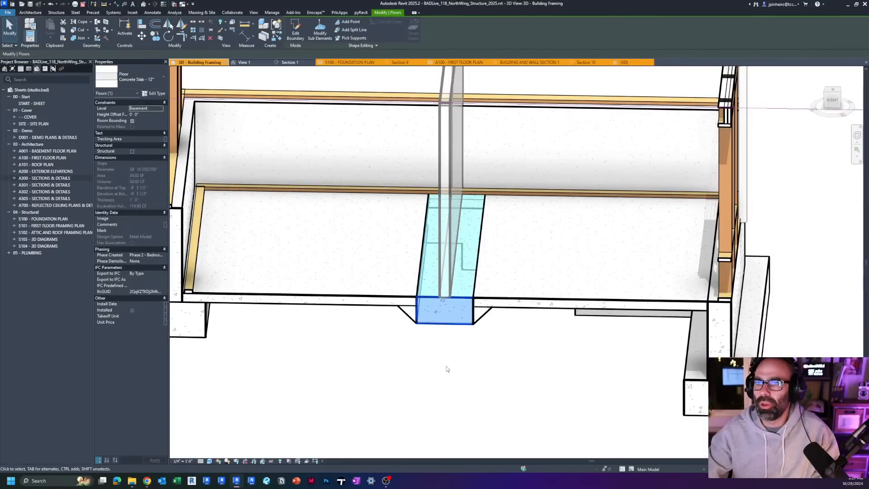
pyautogui.keyDown('shift'); pyautogui.moveTo(447, 369); pyautogui.dragTo(473, 309, button='middle'); pyautogui.keyUp('shift')
pyautogui.click(503, 260)
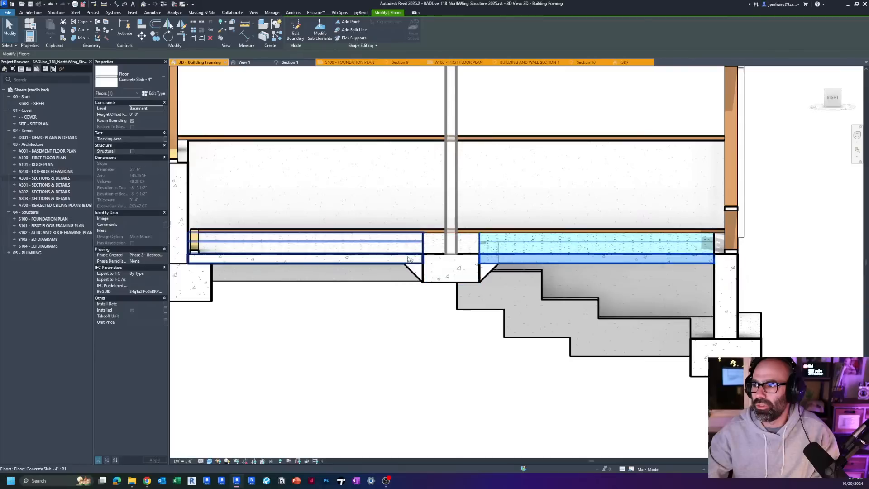
pyautogui.click(409, 259)
pyautogui.click(431, 258)
# Step: Inspect the two sloped Thickened 24" x 12" slab edges on either side of the 12" slab strip
pyautogui.scroll(3, 431, 258)
pyautogui.keyDown('shift'); pyautogui.moveTo(471, 294); pyautogui.dragTo(498, 329, button='middle'); pyautogui.keyUp('shift')
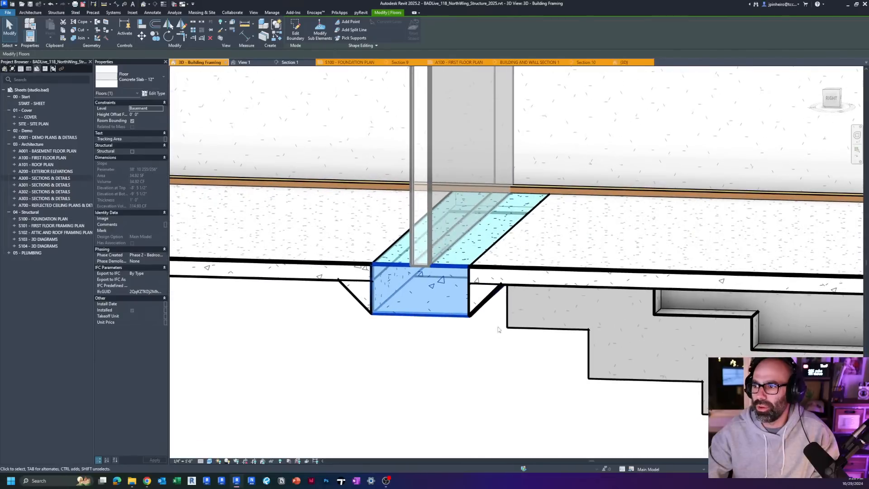
pyautogui.click(483, 299)
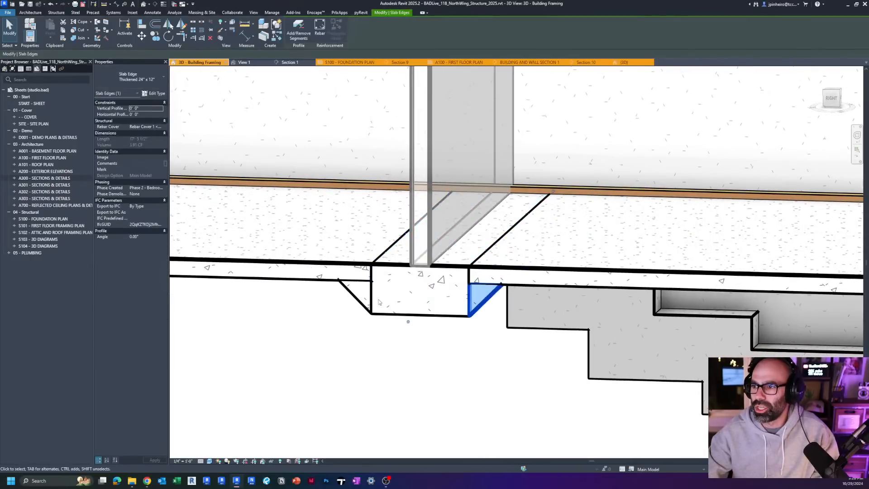
pyautogui.keyDown('ctrl'); pyautogui.click(359, 298); pyautogui.keyUp('ctrl')
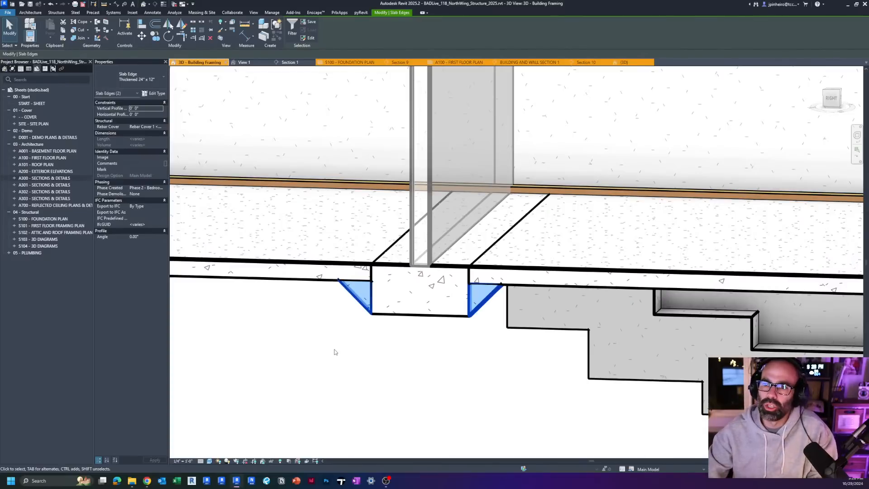
# Step: Open sheet S100 - FOUNDATION PLAN and examine how the thickened slab at the bearing wall is drawn and annotated
pyautogui.doubleClick(43, 219)
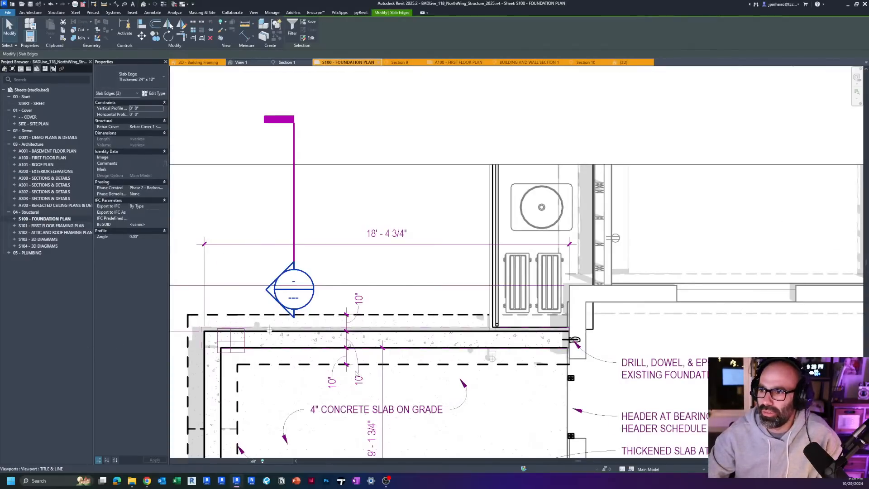
pyautogui.scroll(-5, 409, 306)
pyautogui.scroll(8, 409, 306)
pyautogui.click(425, 396)
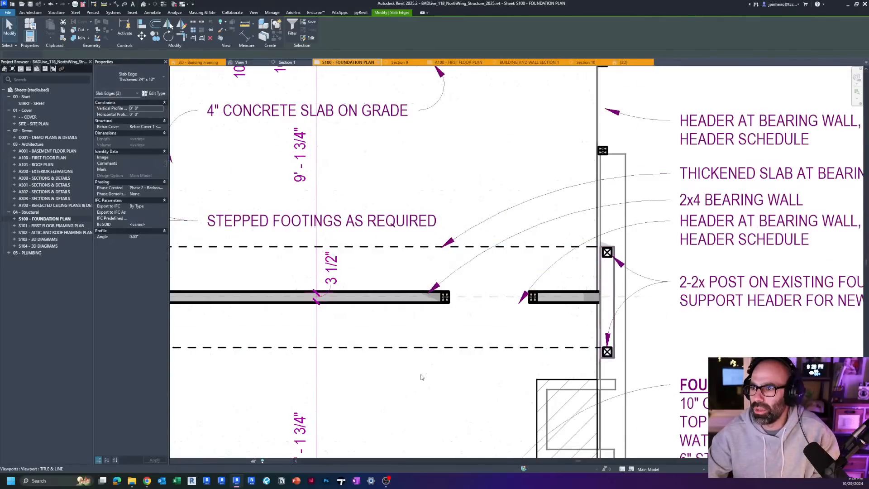
pyautogui.scroll(-3, 351, 349)
pyautogui.scroll(2, 301, 322)
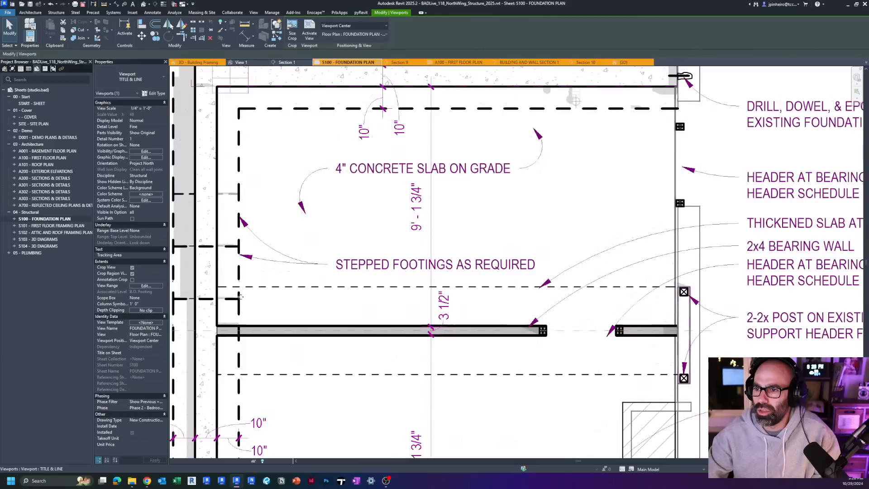
pyautogui.moveTo(287, 322); pyautogui.dragTo(313, 325, button='middle')
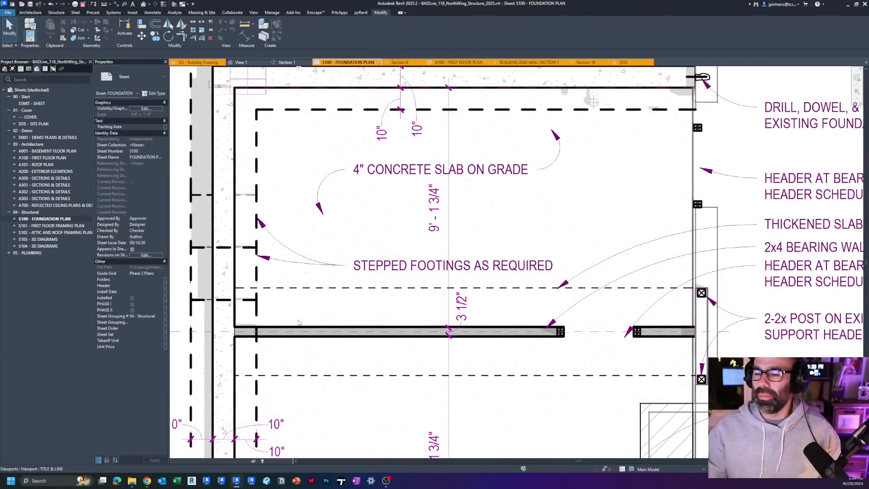
# Step: Examine the foundation plan's stepped footing lines, dimensions and foundation wall notes on sheet S100
pyautogui.scroll(-3, 298, 322)
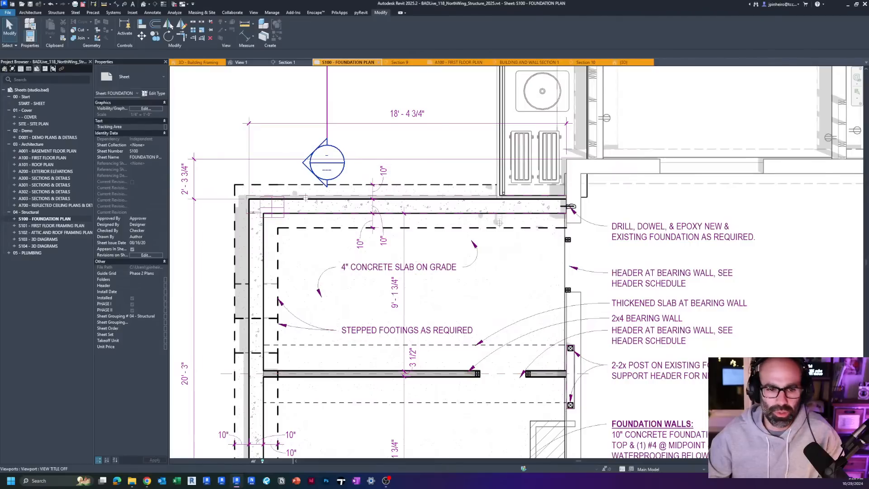
pyautogui.click(298, 94)
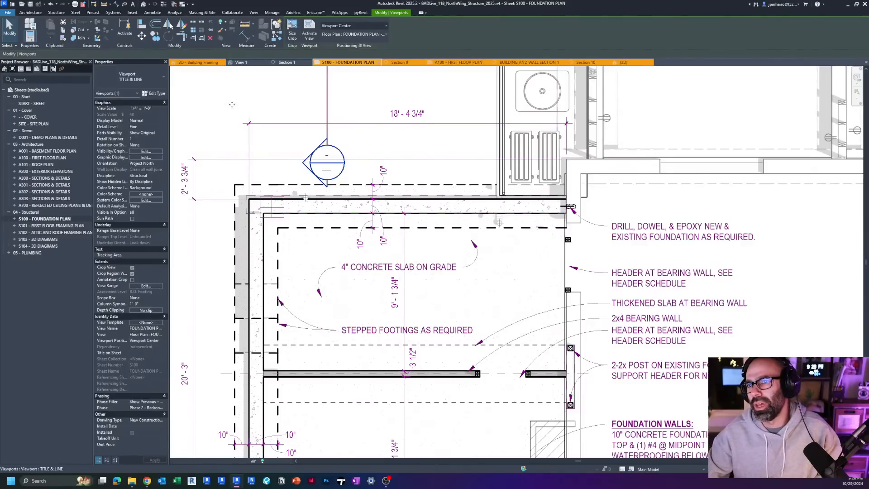
pyautogui.press('Escape')
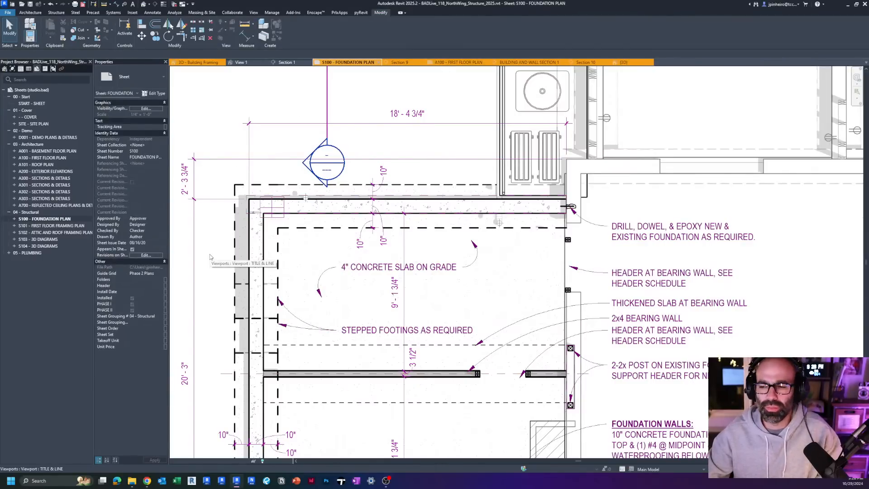
pyautogui.scroll(-2, 209, 257)
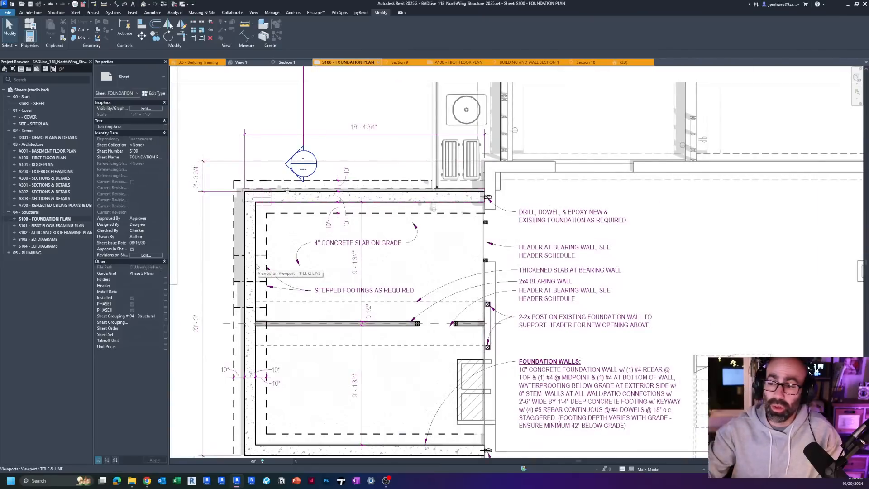
pyautogui.scroll(-2, 247, 222)
pyautogui.moveTo(323, 280); pyautogui.dragTo(410, 294, button='middle')
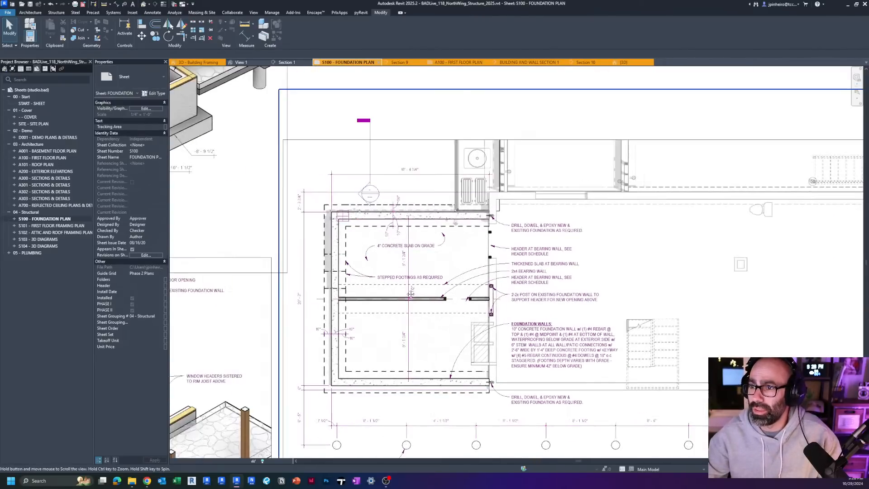
pyautogui.scroll(2, 409, 294)
pyautogui.scroll(-1, 405, 291)
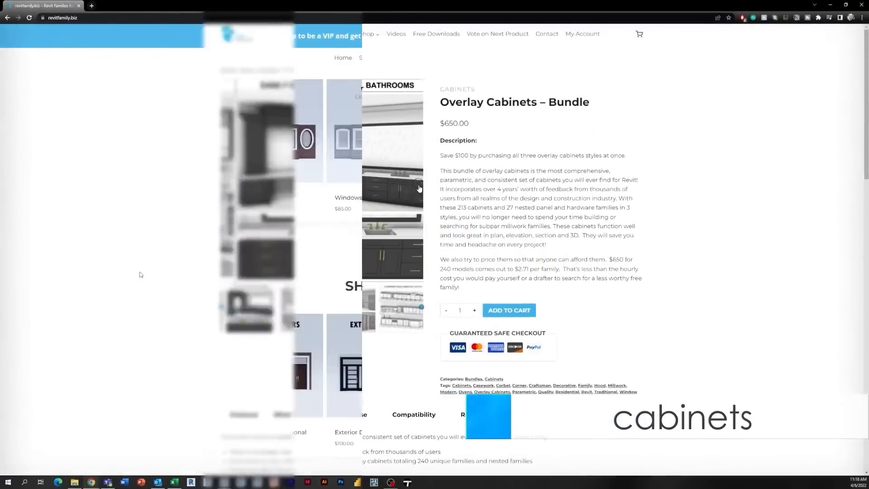
pyautogui.scroll(-10, 388, 244)
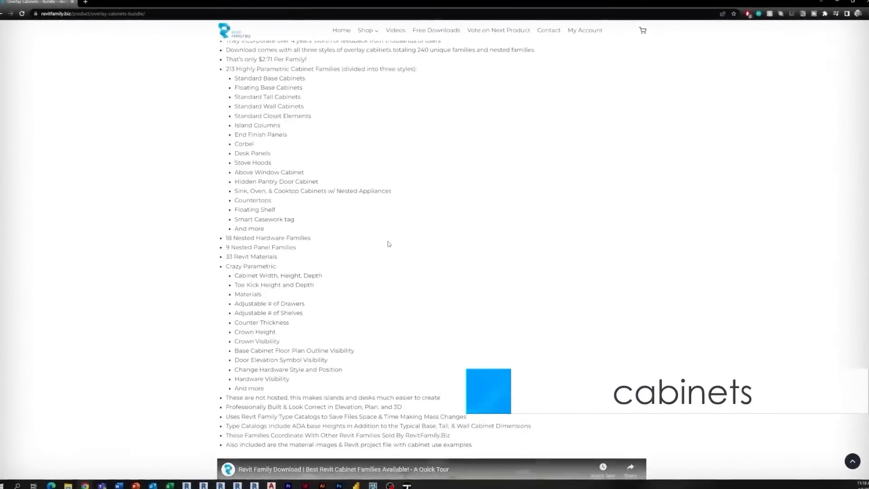
pyautogui.scroll(-10, 387, 244)
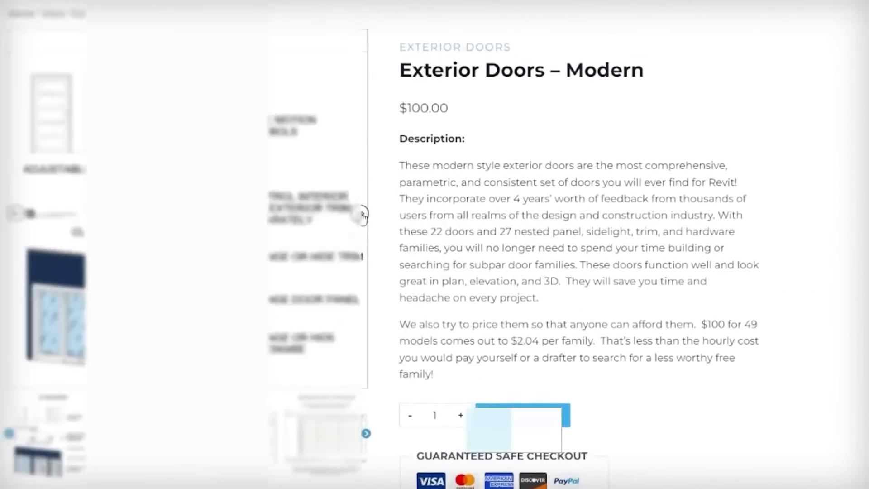
pyautogui.click(361, 215)
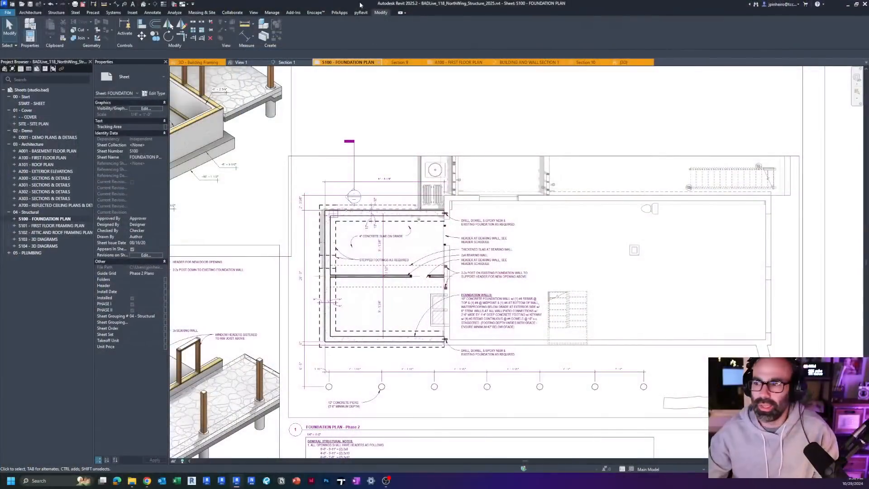
# Step: Review the overall layout of sheet S100, including its two 3D foundation views, foundation plan and general structural notes
pyautogui.scroll(-4, 355, 271)
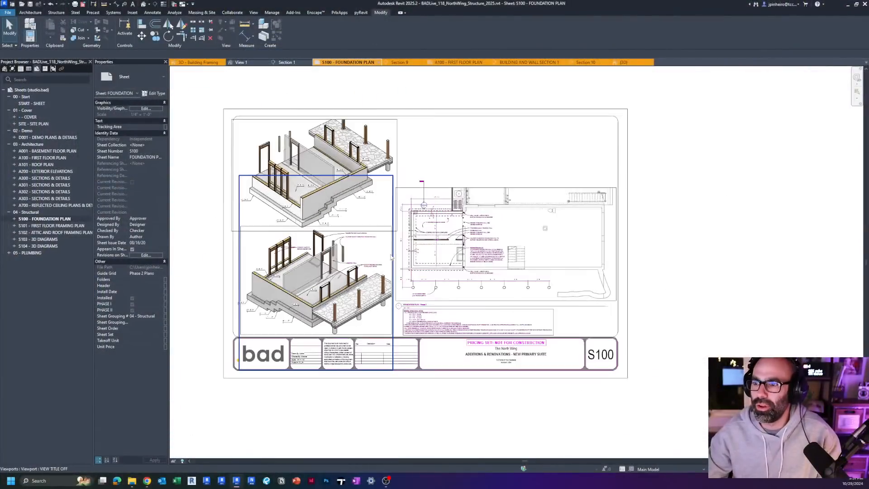
pyautogui.scroll(2, 374, 250)
pyautogui.moveTo(381, 269); pyautogui.dragTo(417, 267, button='middle')
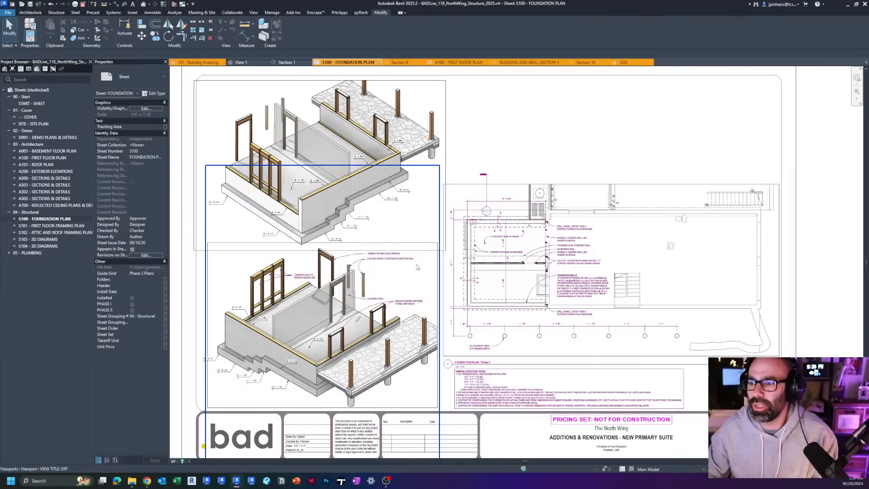
pyautogui.scroll(-3, 384, 269)
pyautogui.scroll(3, 493, 290)
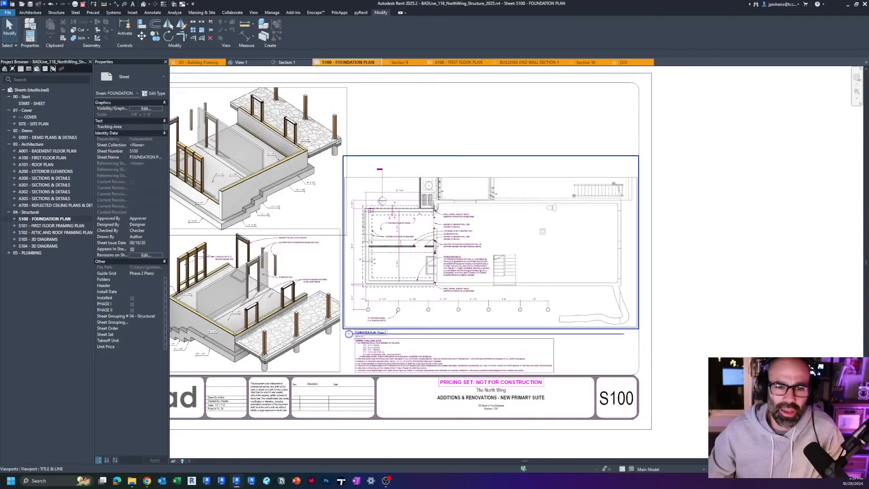
pyautogui.moveTo(451, 146); pyautogui.dragTo(469, 150, button='middle')
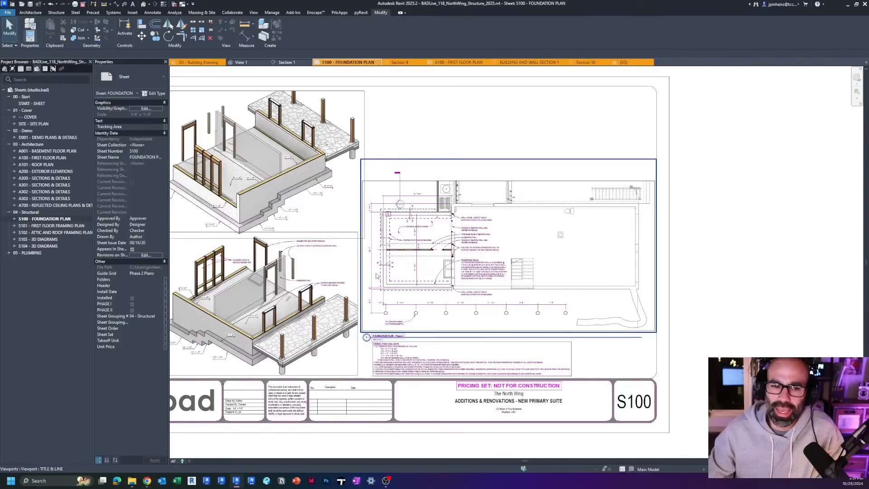
pyautogui.moveTo(293, 295); pyautogui.dragTo(361, 301, button='middle')
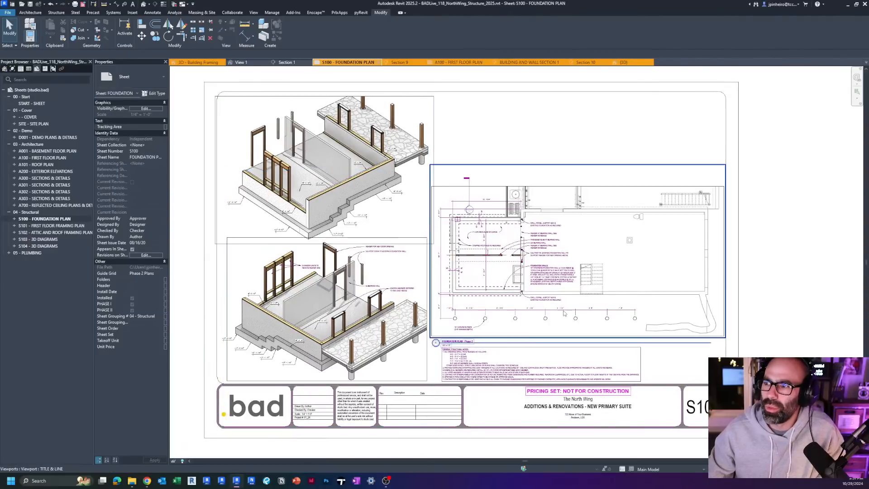
pyautogui.scroll(1, 374, 284)
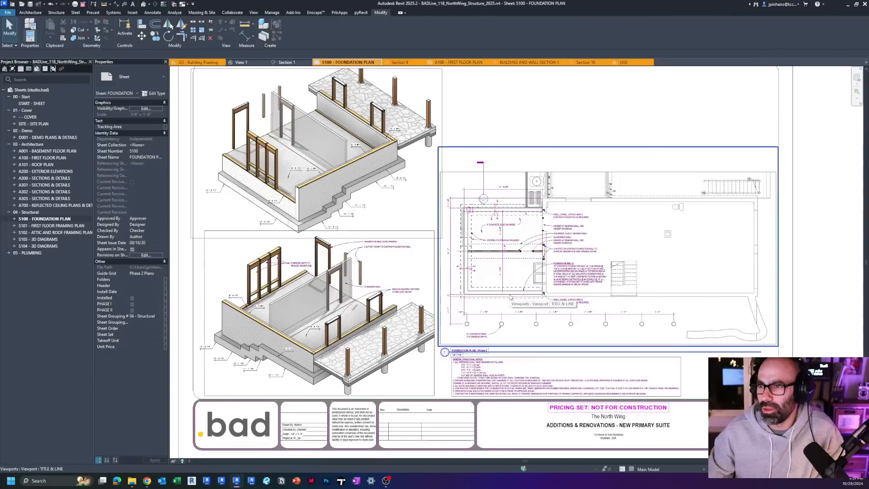
pyautogui.scroll(2, 312, 281)
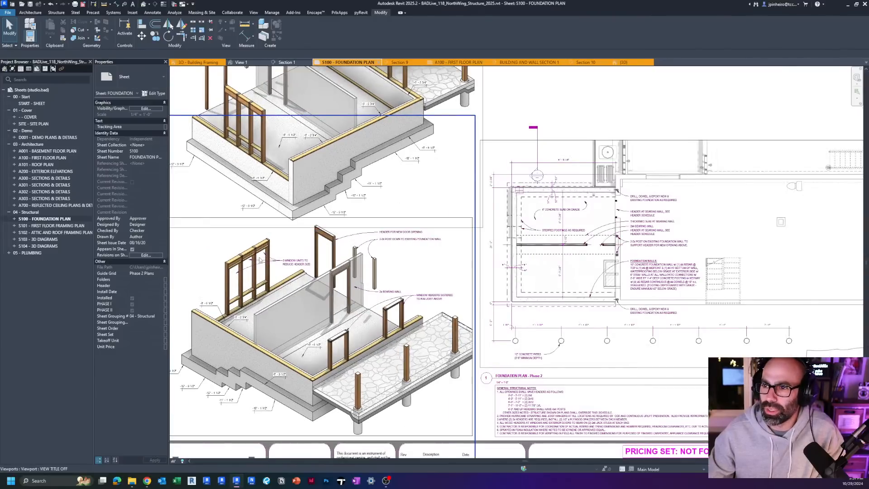
# Step: Compare the two 3D foundation views with the annotated foundation plan on sheet S100
pyautogui.moveTo(271, 264); pyautogui.dragTo(327, 383, button='middle')
pyautogui.scroll(2, 366, 193)
pyautogui.scroll(-3, 364, 191)
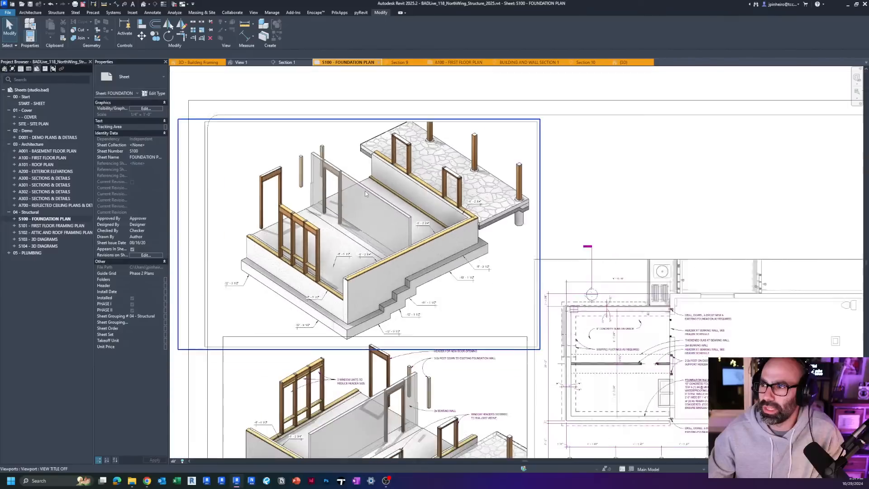
pyautogui.moveTo(252, 177); pyautogui.dragTo(22, 78, button='middle')
pyautogui.scroll(5, 323, 211)
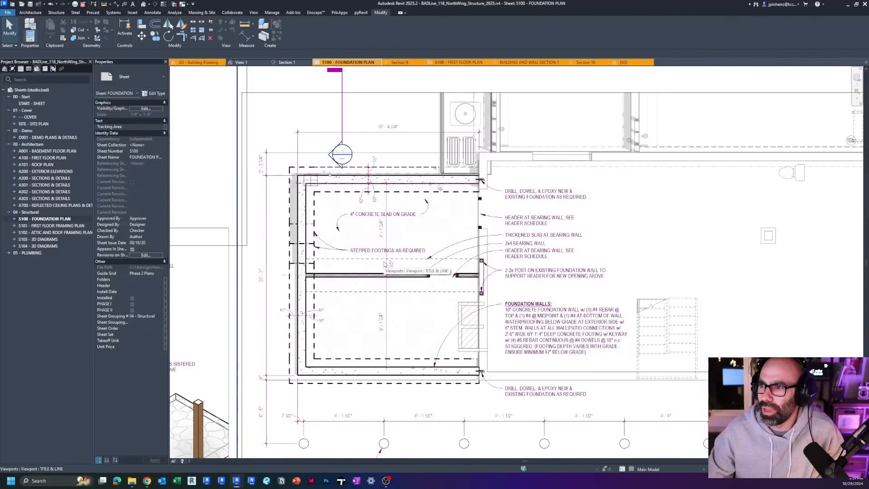
pyautogui.scroll(-3, 385, 265)
pyautogui.moveTo(174, 175); pyautogui.dragTo(408, 212, button='middle')
pyautogui.scroll(-1, 410, 249)
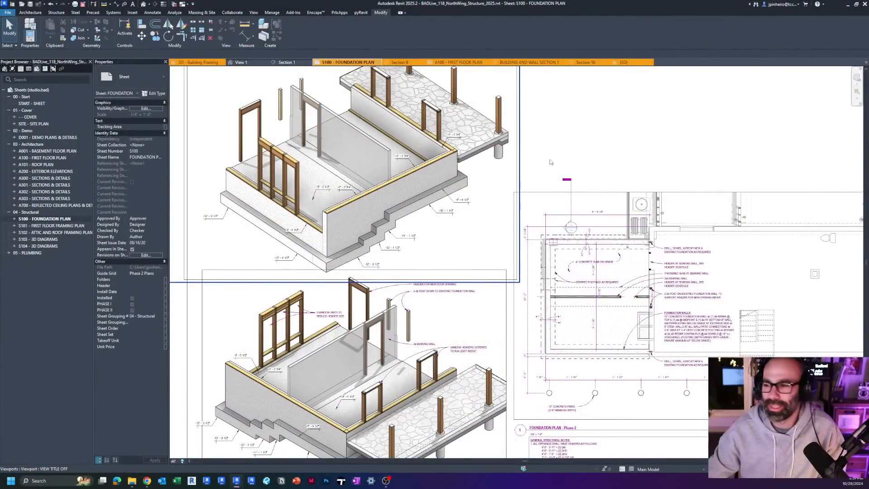
# Step: Examine the spot elevations along the stepped footings in the 3D foundation views on sheet S100
pyautogui.scroll(-4, 550, 162)
pyautogui.moveTo(386, 219); pyautogui.dragTo(386, 293, button='middle')
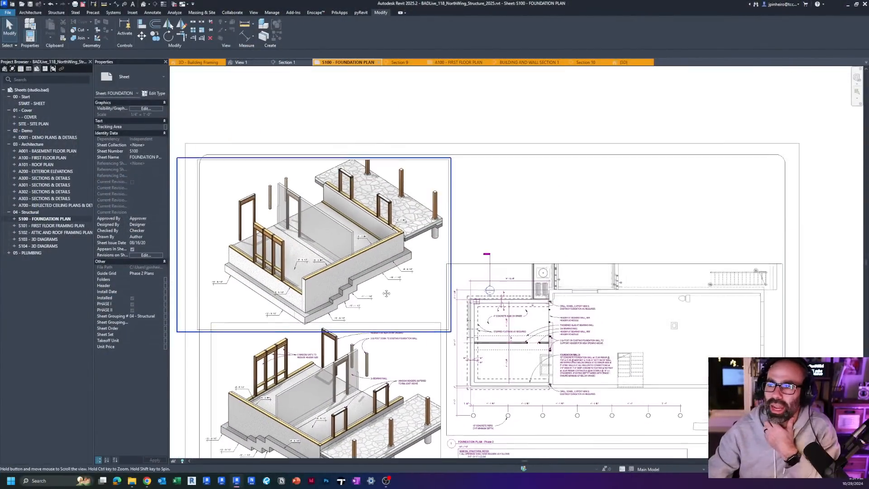
pyautogui.scroll(3, 386, 293)
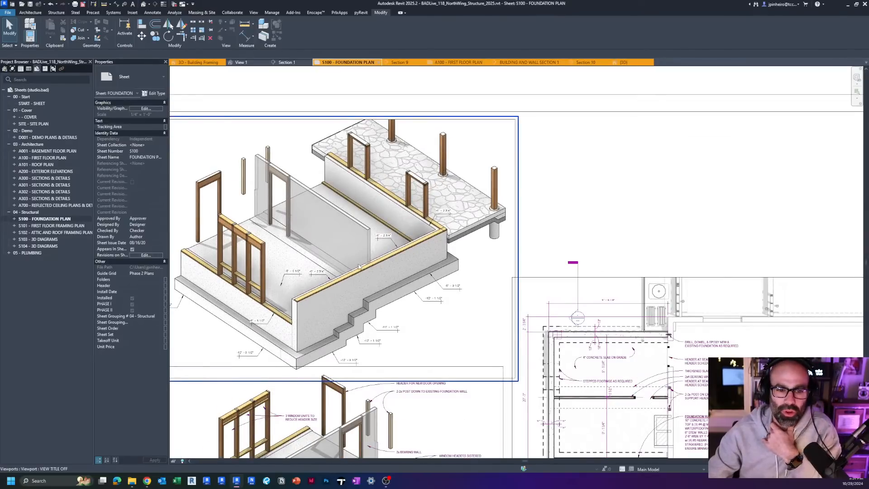
pyautogui.scroll(-1, 359, 267)
pyautogui.moveTo(358, 267); pyautogui.dragTo(345, 232, button='middle')
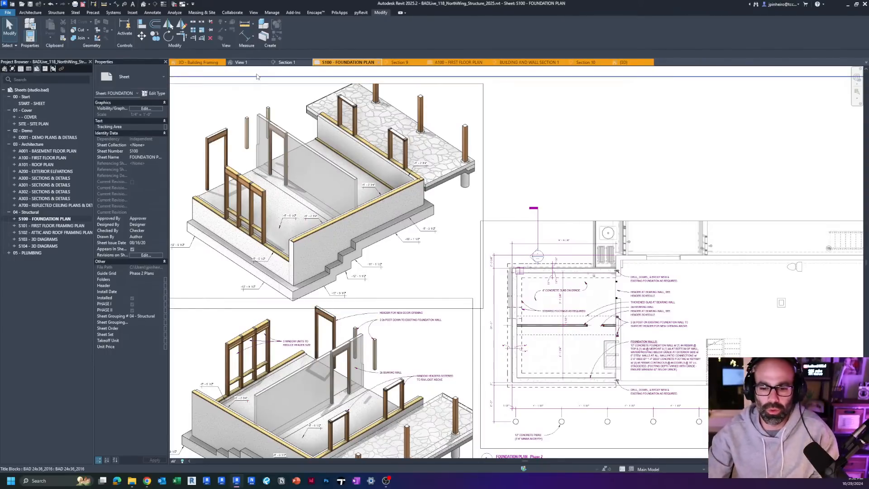
pyautogui.scroll(-2, 589, 153)
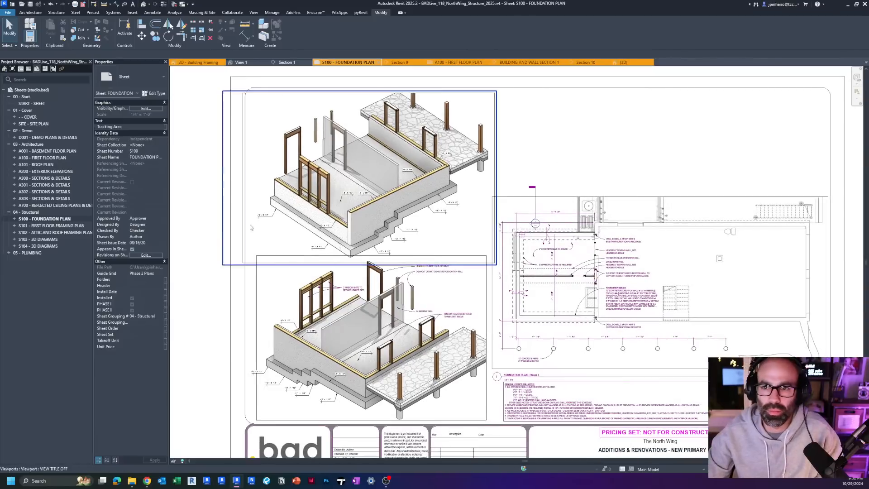
# Step: Open sheet S101 - FIRST FLOOR FRAMING PLAN and examine its 3D framing view, joist layout and framing notes
pyautogui.doubleClick(54, 225)
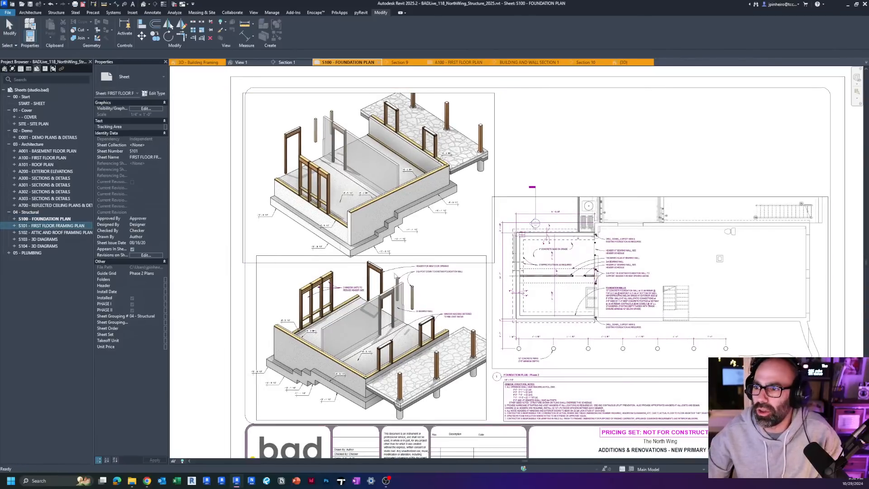
pyautogui.scroll(5, 410, 309)
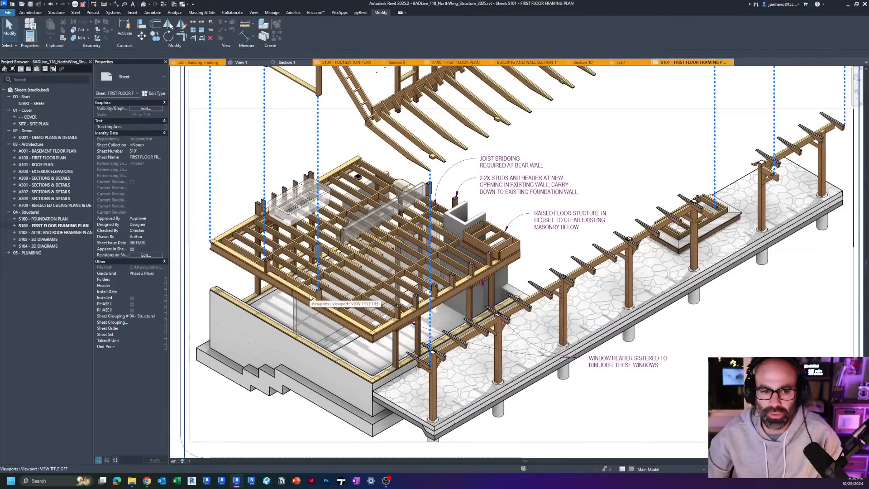
pyautogui.moveTo(679, 283); pyautogui.dragTo(372, 269, button='middle')
pyautogui.moveTo(653, 264); pyautogui.dragTo(361, 381, button='middle')
pyautogui.scroll(-2, 401, 309)
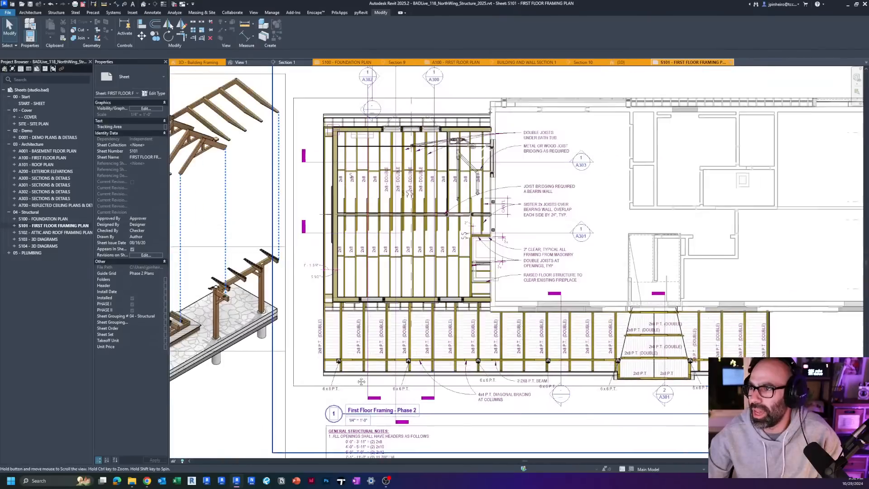
pyautogui.scroll(3, 374, 219)
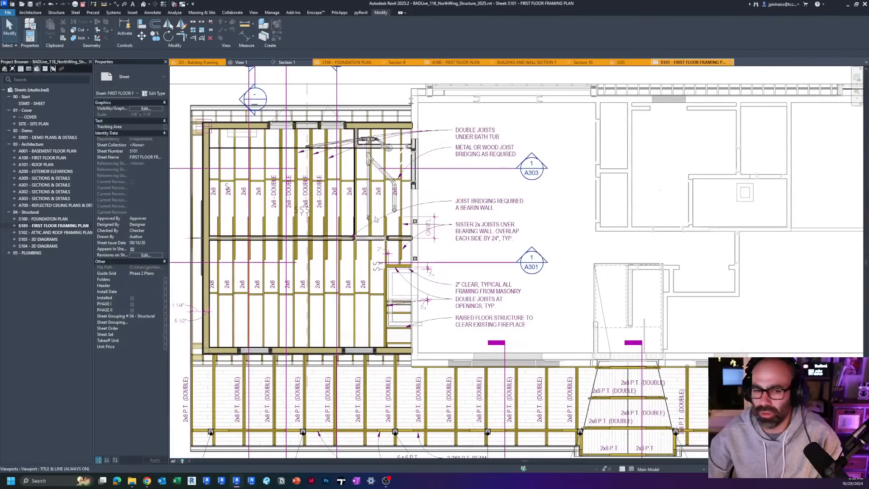
# Step: Compare the First Floor Framing - Phase 2 plan on sheet S101 with the adjacent 3D framing view
pyautogui.scroll(-4, 375, 219)
pyautogui.scroll(1, 440, 280)
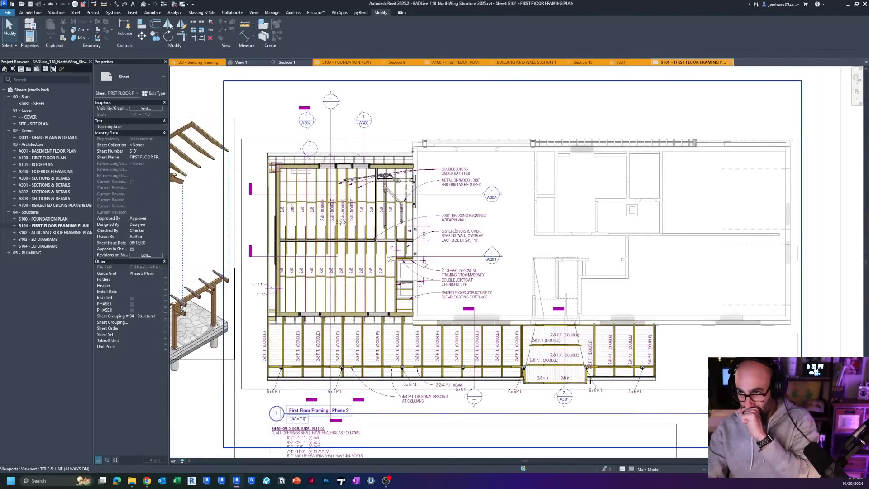
pyautogui.moveTo(378, 296); pyautogui.dragTo(452, 289, button='middle')
pyautogui.moveTo(219, 106); pyautogui.dragTo(319, 129, button='middle')
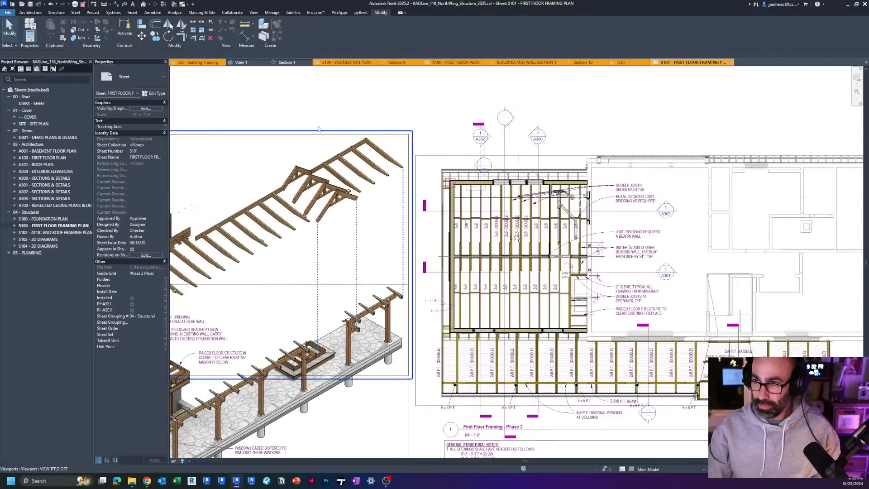
# Step: Open the 3D - Building Framing view from the New Construction - Phase 2 3D views
pyautogui.click(11, 70)
pyautogui.scroll(-5, 60, 174)
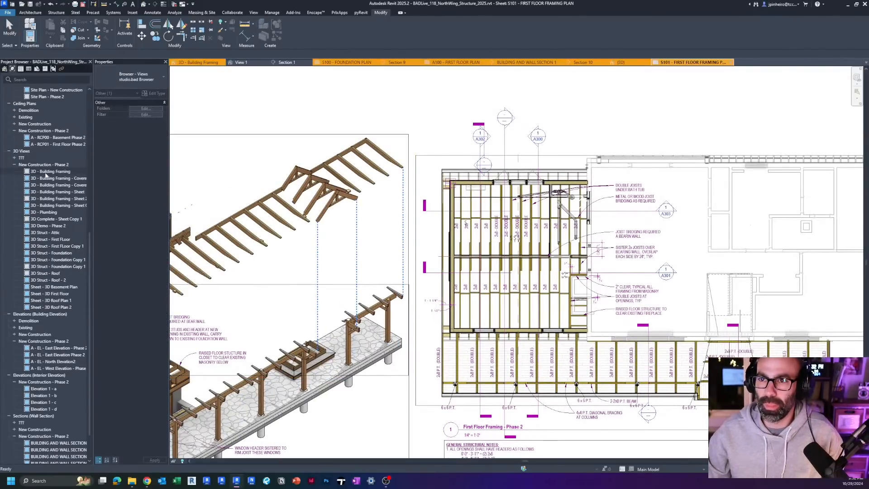
pyautogui.doubleClick(45, 172)
pyautogui.scroll(-5, 503, 225)
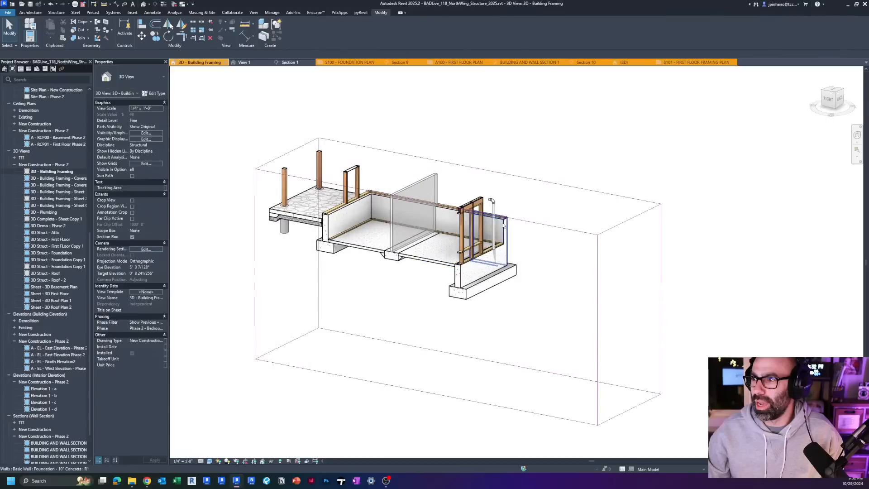
# Step: Raise the top and bottom faces of the section box to isolate the first floor framing
pyautogui.click(502, 217)
pyautogui.moveTo(457, 186); pyautogui.dragTo(457, 146)
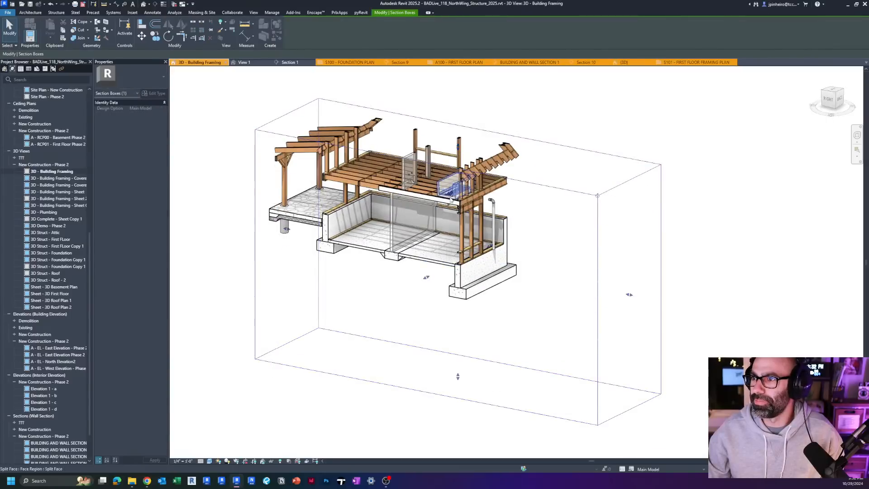
pyautogui.moveTo(458, 376); pyautogui.dragTo(457, 207)
# Step: Examine the isolated first floor framing from several sides, including its joists, rim members, plumbing and porch framing
pyautogui.click(834, 94)
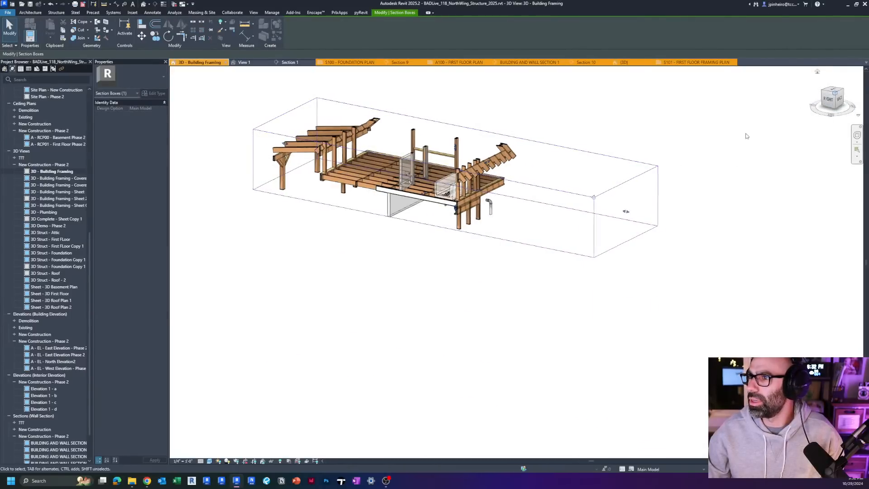
pyautogui.moveTo(477, 284); pyautogui.dragTo(403, 326)
pyautogui.keyDown('shift'); pyautogui.moveTo(396, 329); pyautogui.dragTo(788, 157, button='middle'); pyautogui.keyUp('shift')
pyautogui.click(836, 100)
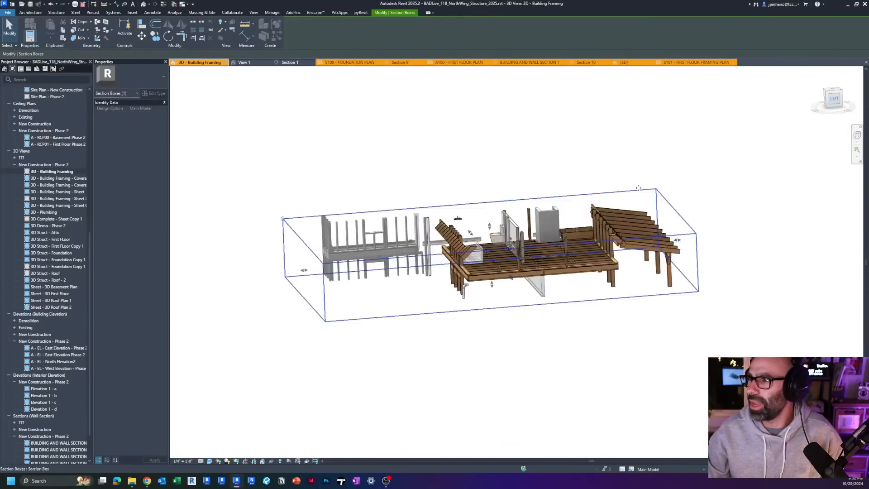
pyautogui.moveTo(408, 244); pyautogui.dragTo(296, 257, button='middle')
pyautogui.scroll(1, 297, 257)
pyautogui.moveTo(355, 214); pyautogui.dragTo(360, 245)
pyautogui.scroll(-3, 407, 281)
pyautogui.keyDown('shift'); pyautogui.moveTo(534, 294); pyautogui.dragTo(469, 362, button='middle'); pyautogui.keyUp('shift')
pyautogui.click(469, 363)
pyautogui.scroll(3, 398, 339)
pyautogui.keyDown('shift'); pyautogui.moveTo(402, 337); pyautogui.dragTo(394, 362, button='middle'); pyautogui.keyUp('shift')
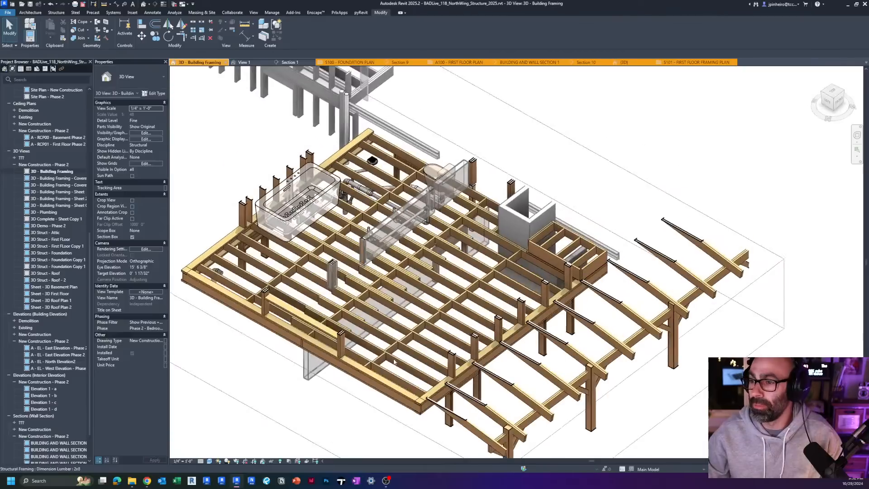
# Step: Inspect the wood headers and king studs at the wall openings along two sides of the first floor framing
pyautogui.click(300, 312)
pyautogui.scroll(2, 431, 328)
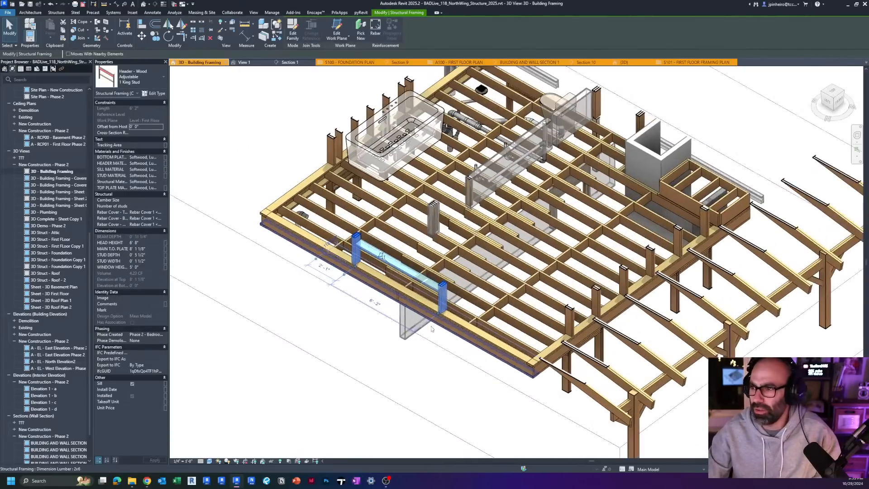
pyautogui.keyDown('shift'); pyautogui.moveTo(432, 329); pyautogui.dragTo(539, 261, button='middle'); pyautogui.keyUp('shift')
pyautogui.click(569, 248)
pyautogui.keyDown('shift'); pyautogui.moveTo(597, 259); pyautogui.dragTo(493, 299, button='middle'); pyautogui.keyUp('shift')
pyautogui.click(632, 187)
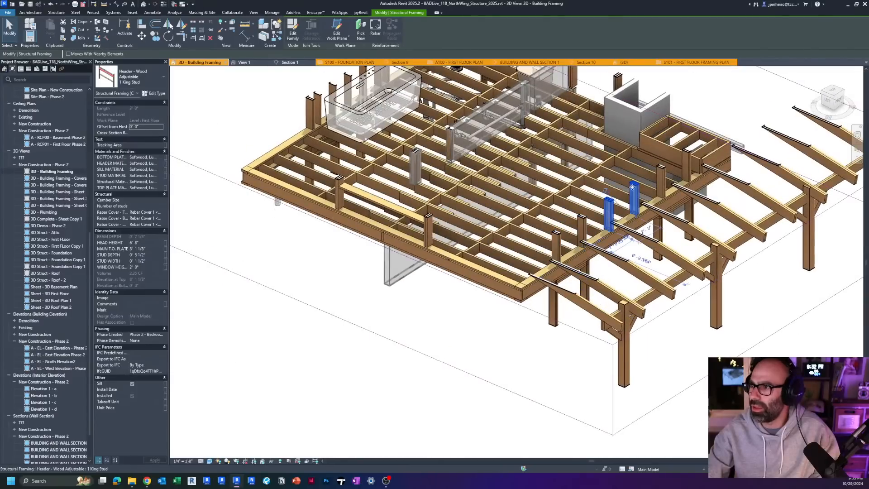
pyautogui.scroll(5, 529, 289)
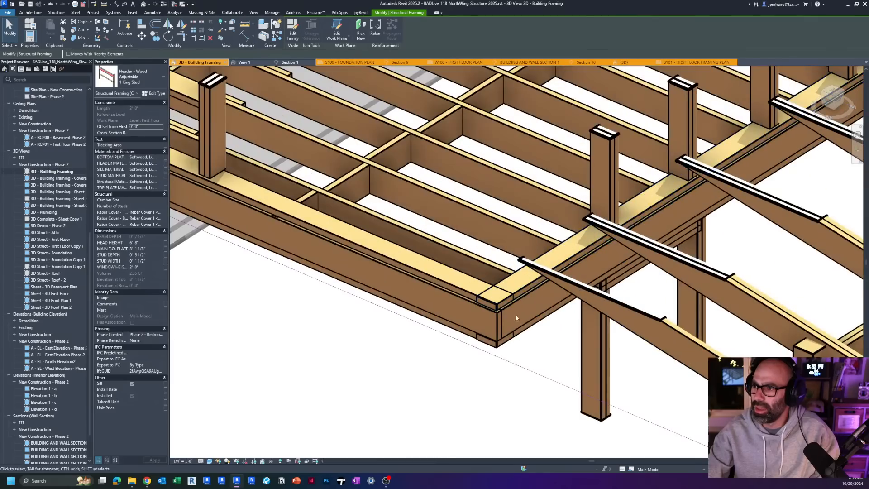
# Step: Inspect the 2x6 dimension lumber plate running along the outer edge of the floor framing near its corner
pyautogui.click(469, 293)
pyautogui.scroll(-6, 461, 289)
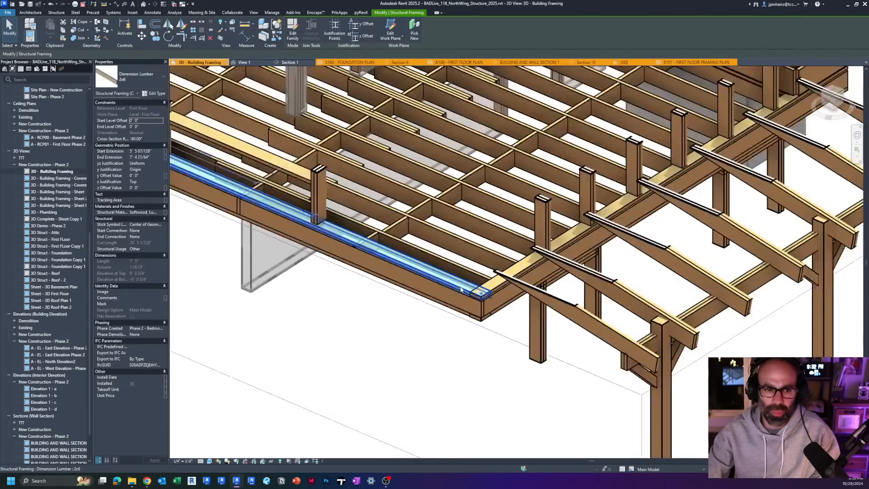
pyautogui.press('Escape')
pyautogui.scroll(6, 479, 405)
pyautogui.scroll(-3, 479, 405)
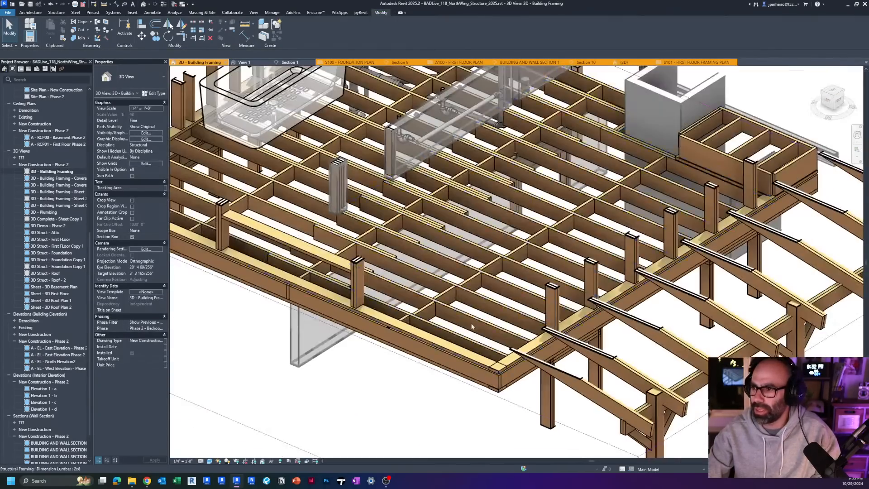
# Step: Inspect the beam system forming the first floor joists, including its layout rule, fixed spacing and extent
pyautogui.click(448, 304)
pyautogui.scroll(-3, 448, 304)
pyautogui.keyDown('shift'); pyautogui.moveTo(448, 304); pyautogui.dragTo(393, 318, button='middle'); pyautogui.keyUp('shift')
pyautogui.scroll(2, 446, 298)
pyautogui.scroll(3, 393, 318)
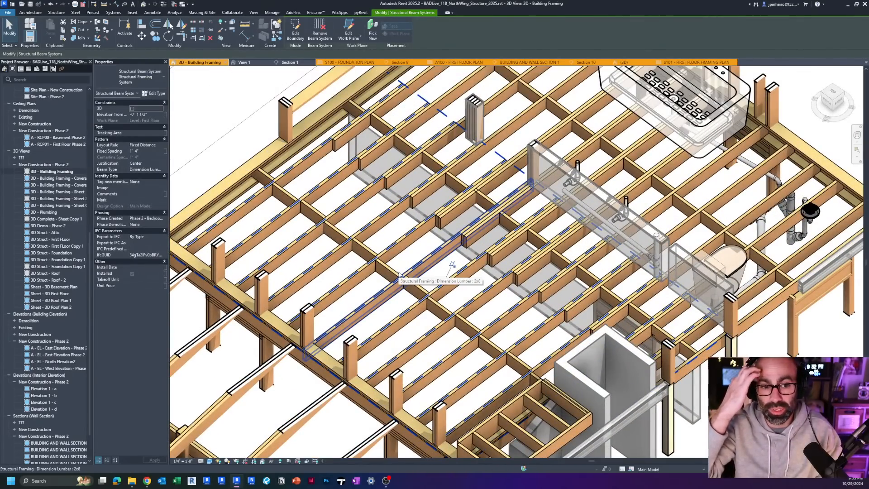
pyautogui.scroll(-2, 420, 256)
pyautogui.keyDown('shift'); pyautogui.moveTo(400, 222); pyautogui.dragTo(469, 235, button='middle'); pyautogui.keyUp('shift')
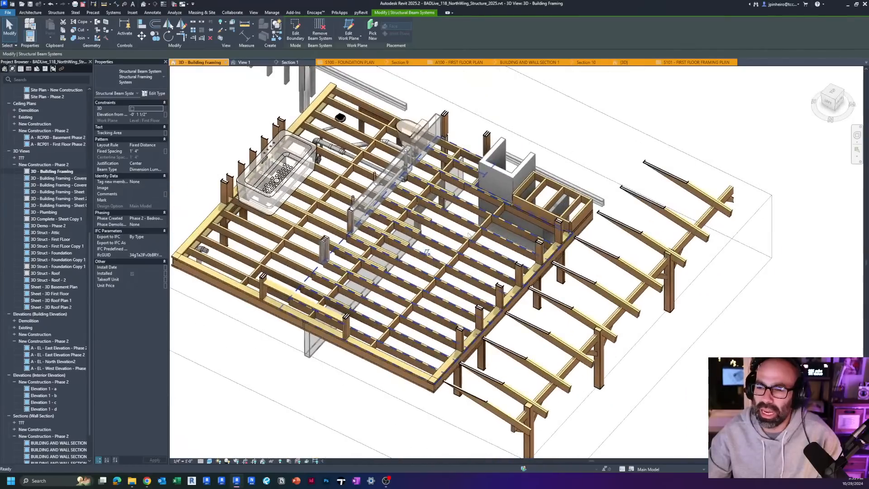
pyautogui.scroll(2, 395, 263)
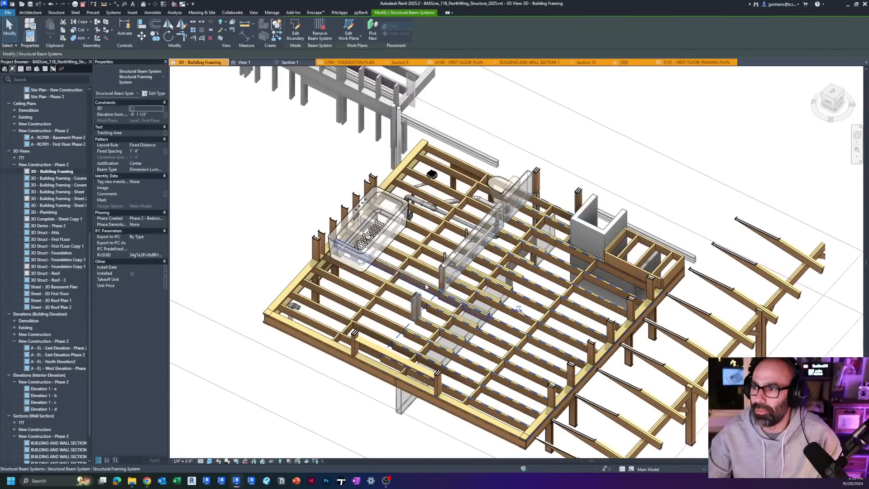
# Step: From a top view, start a new beam system and sketch a rectangular boundary in the empty area beside the floor framing
pyautogui.click(832, 93)
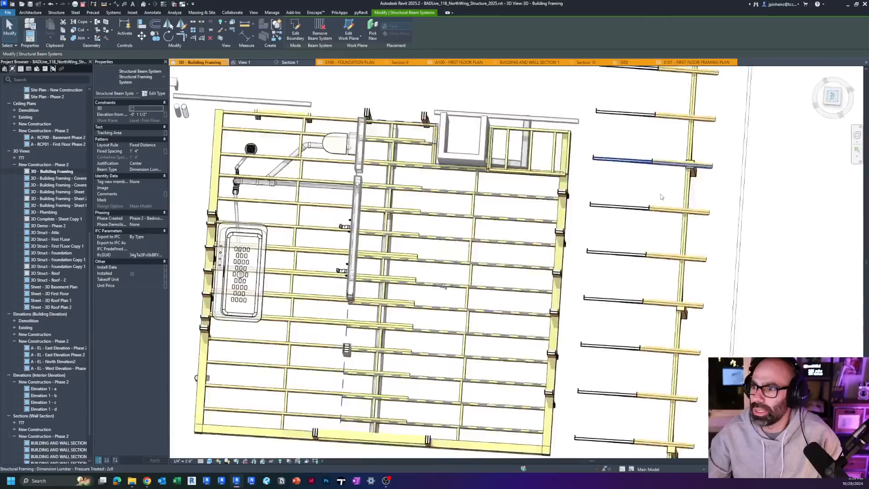
pyautogui.doubleClick(493, 268)
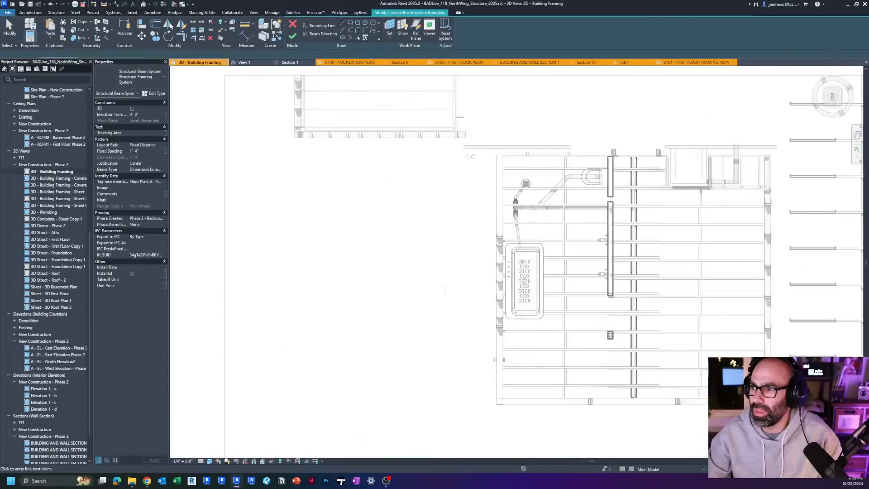
pyautogui.click(292, 25)
pyautogui.click(60, 14)
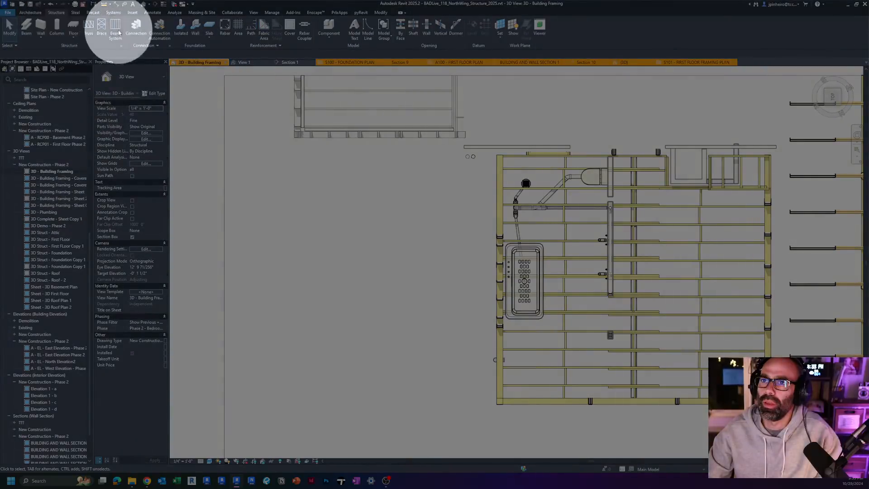
pyautogui.click(115, 28)
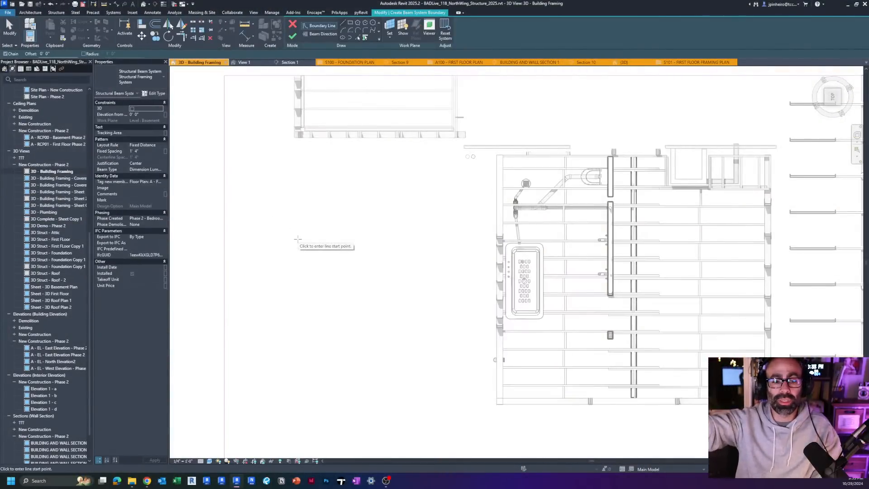
pyautogui.click(350, 23)
pyautogui.click(464, 407)
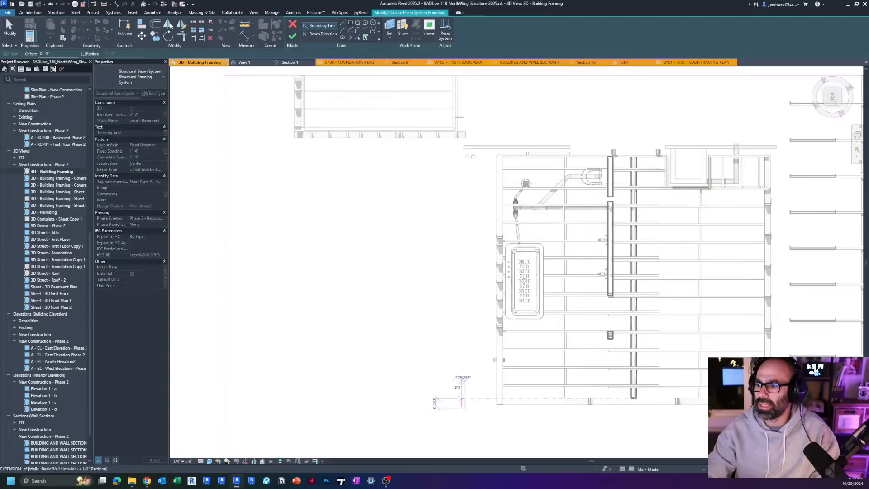
pyautogui.click(326, 156)
pyautogui.press('Escape')
pyautogui.press('Escape')
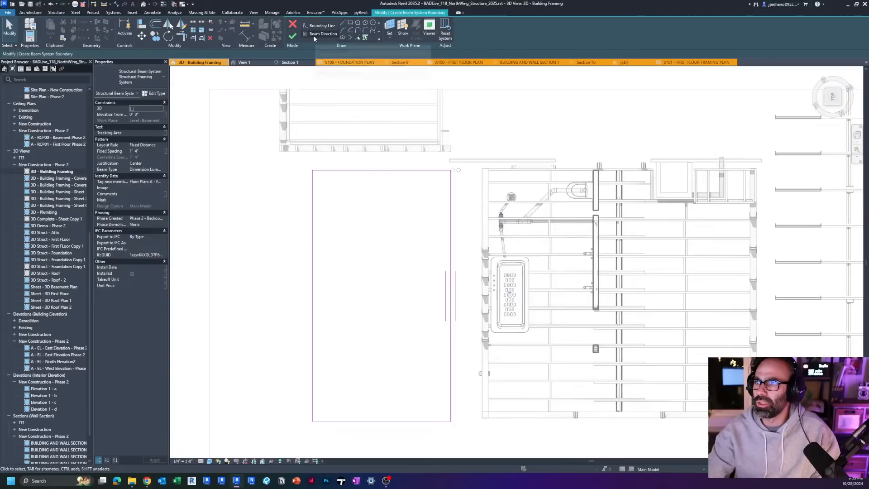
# Step: Set the beam direction parallel to the boundary's short edge, choose a Dimension Lumber beam type, and finish the beam system
pyautogui.click(365, 37)
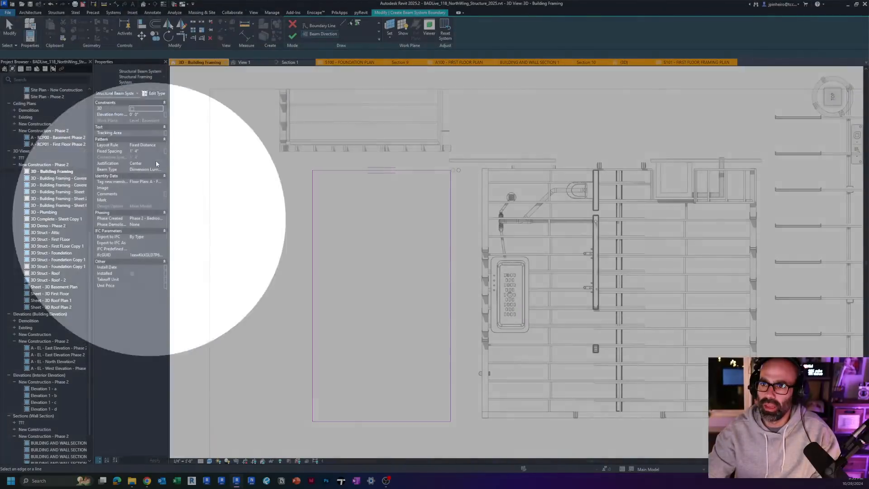
pyautogui.click(144, 169)
pyautogui.click(160, 169)
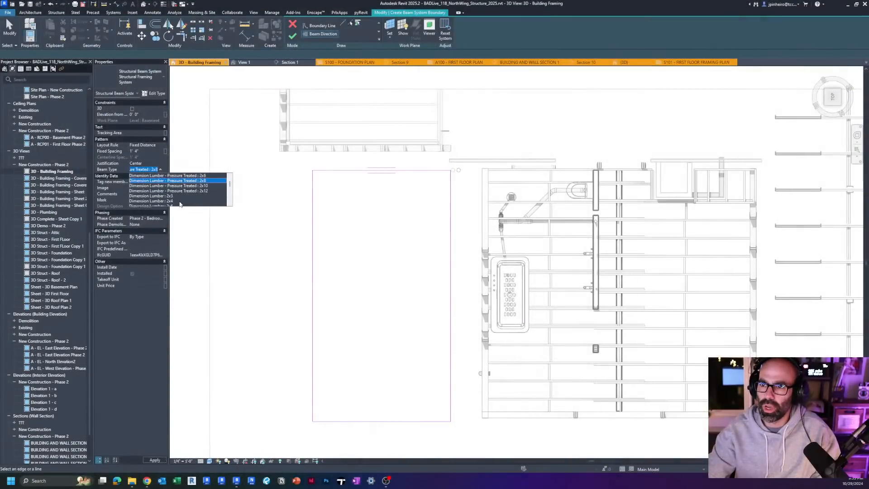
pyautogui.scroll(-1, 168, 187)
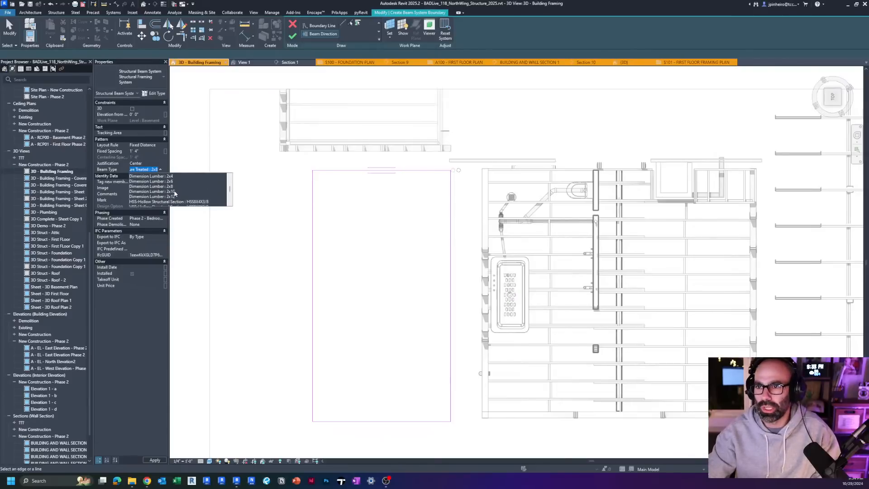
pyautogui.click(177, 199)
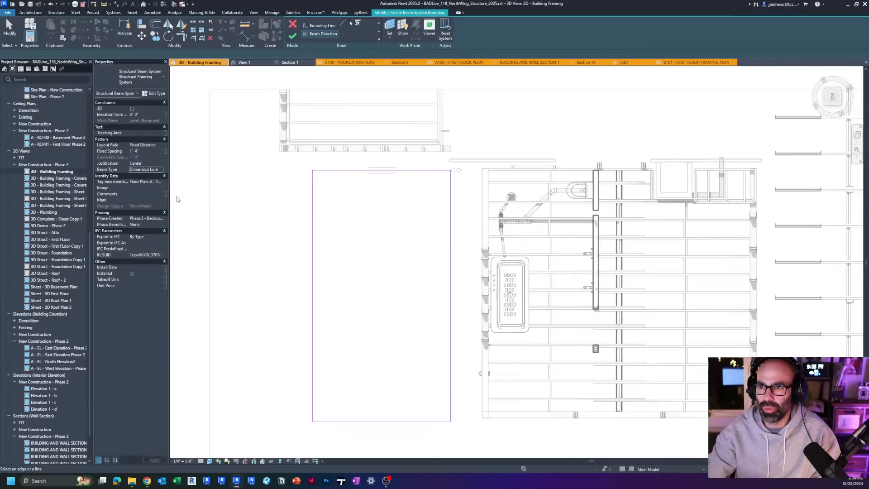
pyautogui.click(161, 170)
pyautogui.click(171, 201)
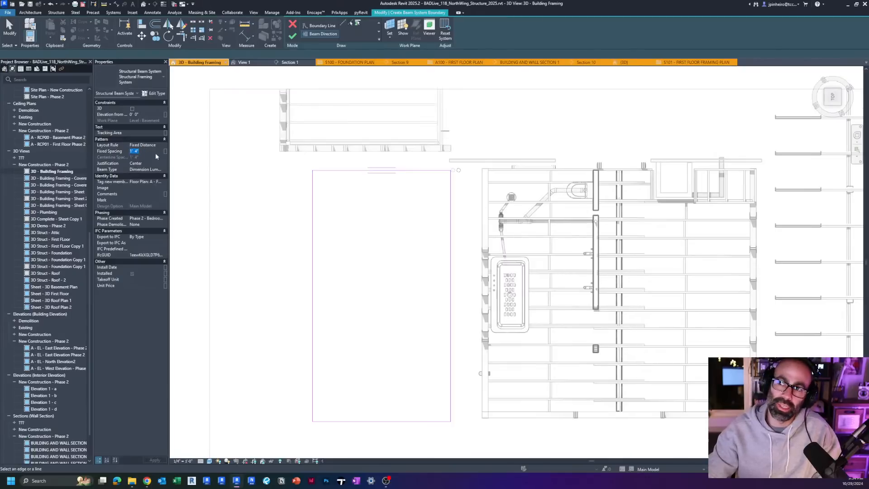
pyautogui.click(293, 38)
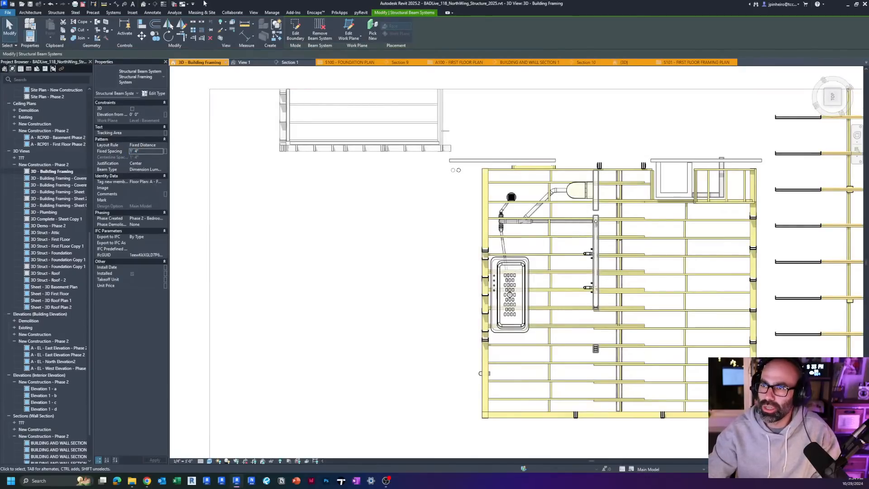
# Step: Edit the new beam system's boundary and set its work plane to Level : First Floor
pyautogui.keyDown('shift'); pyautogui.moveTo(358, 229); pyautogui.dragTo(275, 158, button='middle'); pyautogui.keyUp('shift')
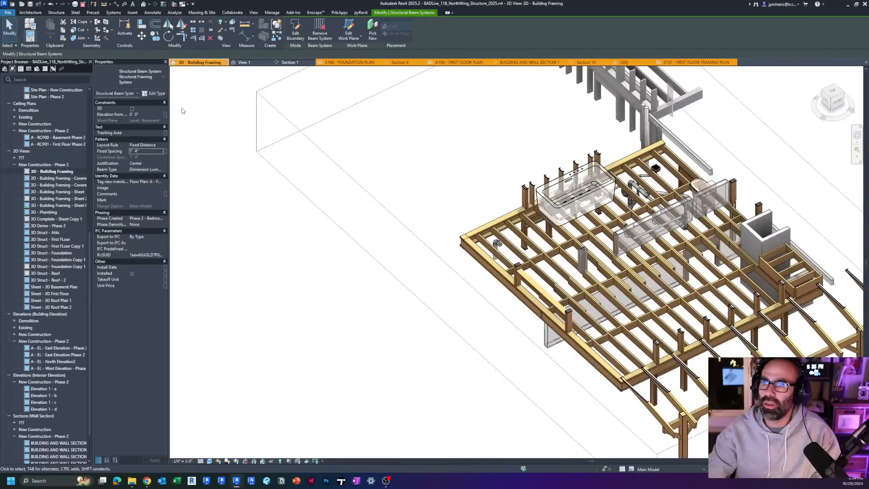
pyautogui.moveTo(303, 122); pyautogui.dragTo(182, 187, button='middle')
pyautogui.scroll(-4, 382, 219)
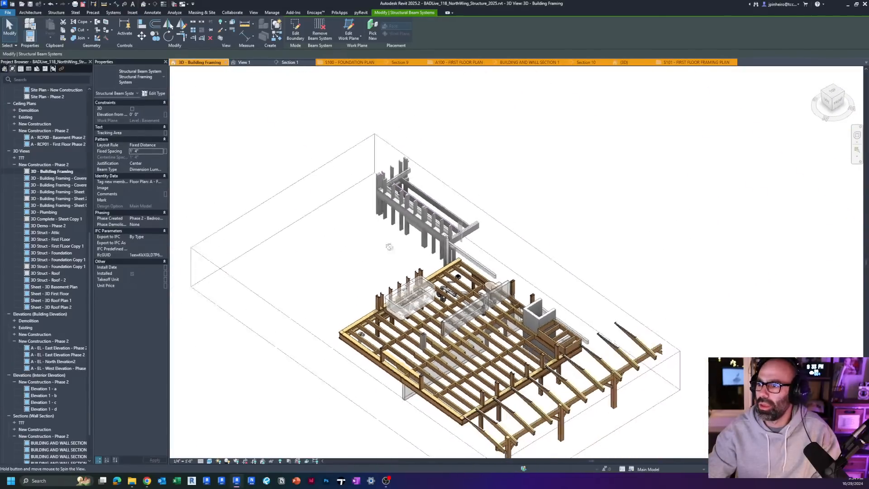
pyautogui.keyDown('shift'); pyautogui.moveTo(387, 246); pyautogui.dragTo(362, 265, button='middle'); pyautogui.keyUp('shift')
pyautogui.click(295, 30)
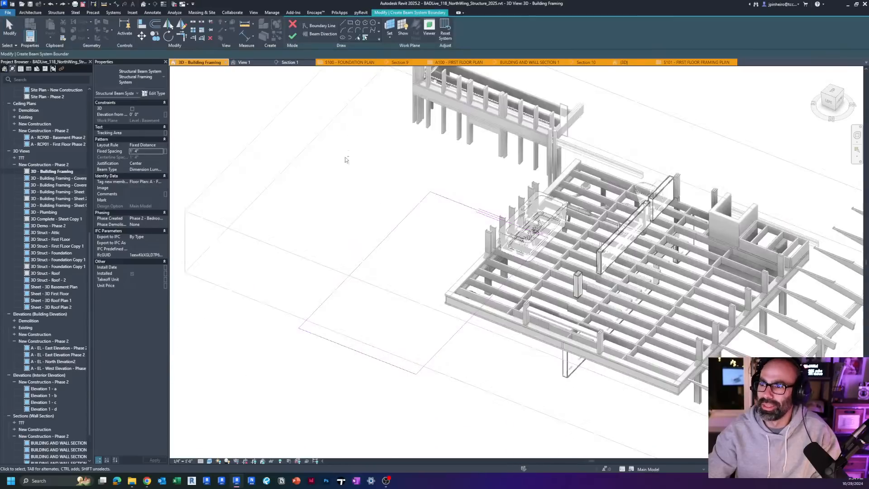
pyautogui.click(391, 26)
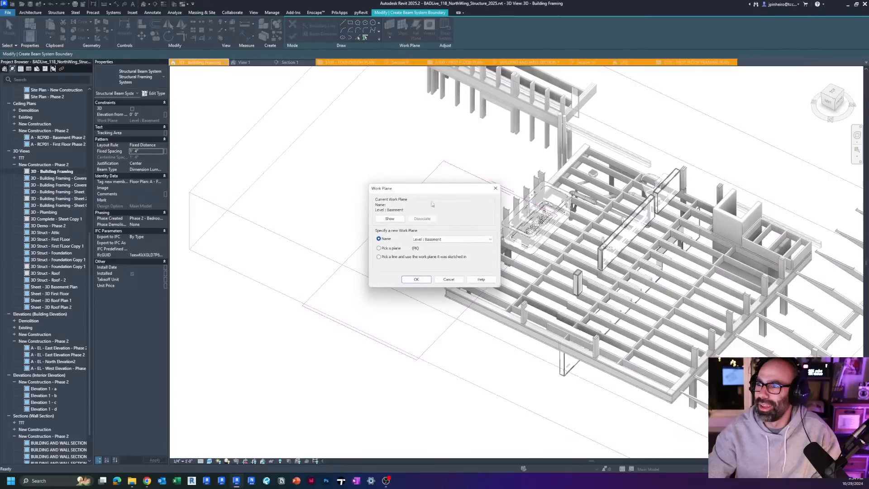
pyautogui.click(439, 267)
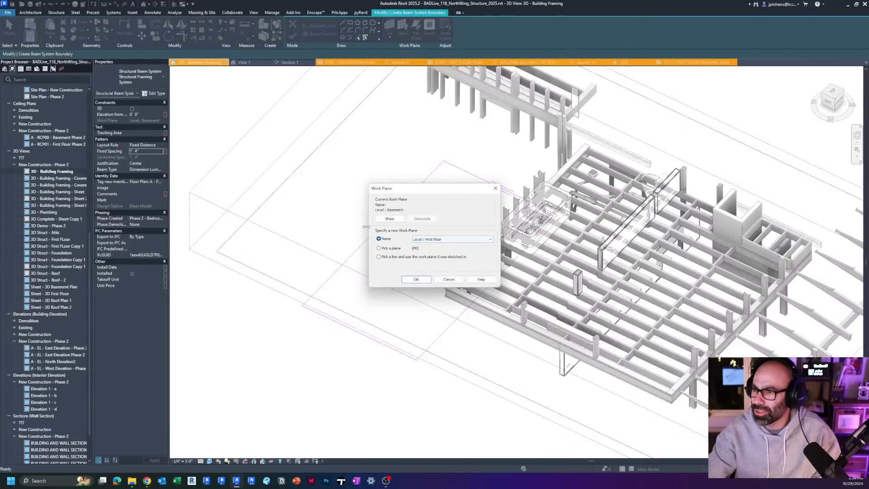
pyautogui.click(417, 279)
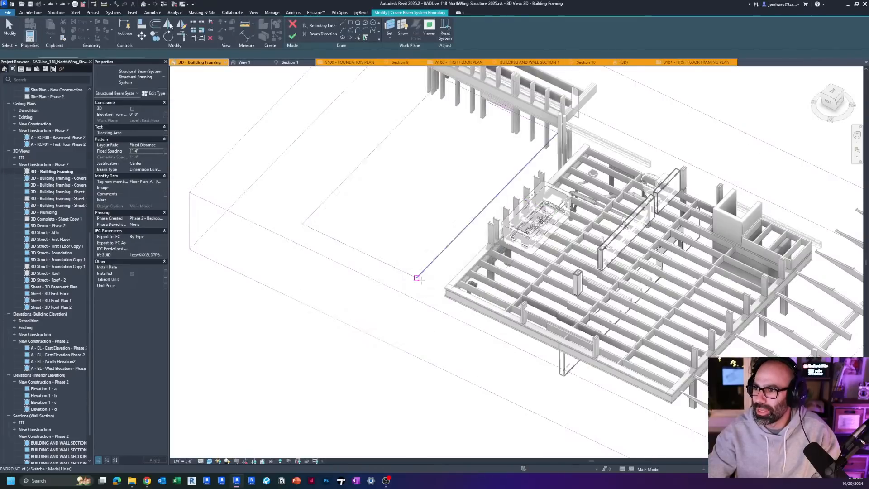
pyautogui.click(292, 35)
pyautogui.moveTo(346, 253)
pyautogui.keyDown('shift'); pyautogui.mouseDown(button='middle')
pyautogui.moveTo(421, 235)
pyautogui.moveTo(496, 232)
pyautogui.moveTo(444, 233)
pyautogui.mouseUp(button='middle'); pyautogui.keyUp('shift')
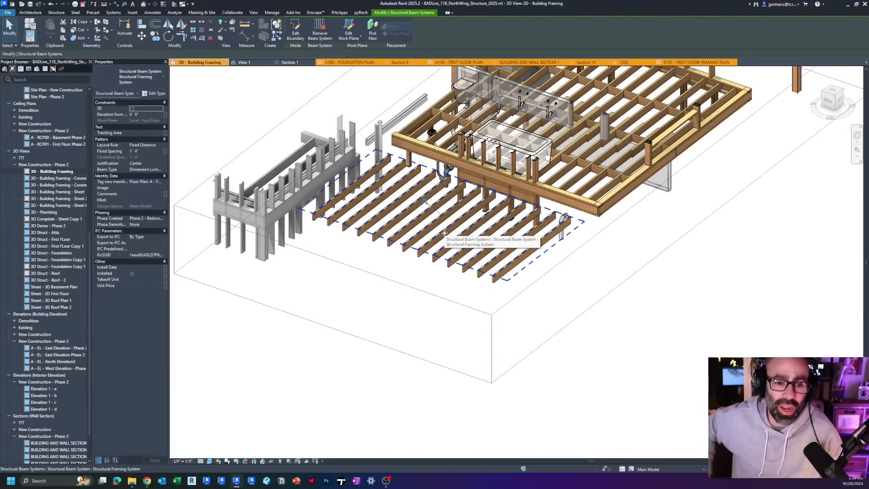
# Step: Examine the new beam system beside the floor framing in 3D and clear its selection
pyautogui.keyDown('shift'); pyautogui.moveTo(432, 226); pyautogui.dragTo(425, 235, button='middle'); pyautogui.keyUp('shift')
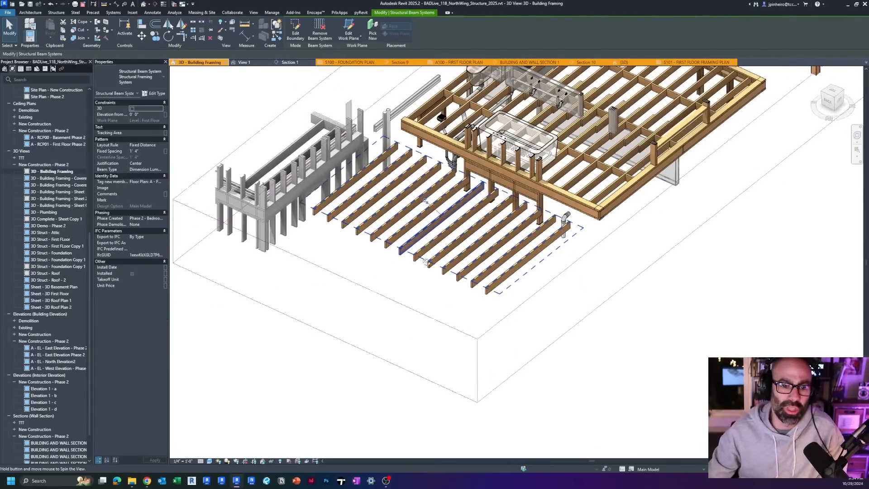
pyautogui.scroll(-1, 420, 218)
pyautogui.scroll(2, 491, 231)
pyautogui.moveTo(500, 232); pyautogui.dragTo(355, 331, button='middle')
pyautogui.press('Escape')
pyautogui.scroll(-1, 346, 315)
pyautogui.scroll(4, 493, 111)
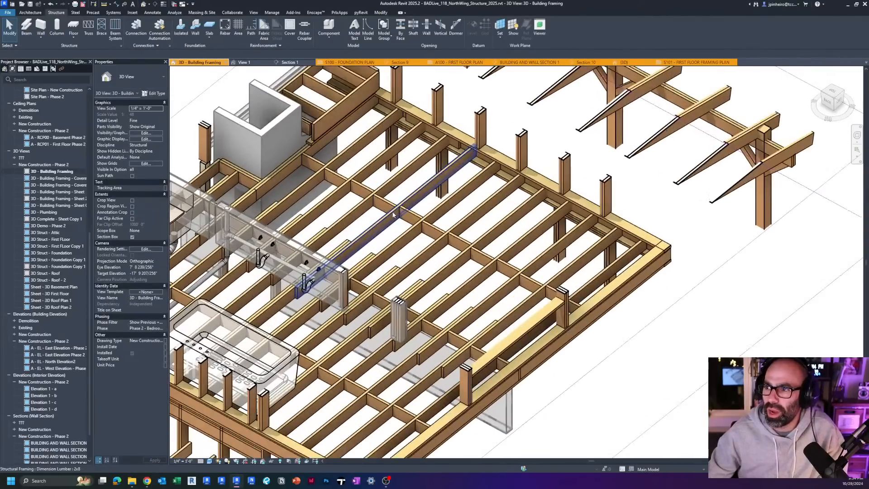
# Step: Inspect individual Dimension Lumber 2x8 joists within the first floor framing in the 3D view
pyautogui.click(384, 225)
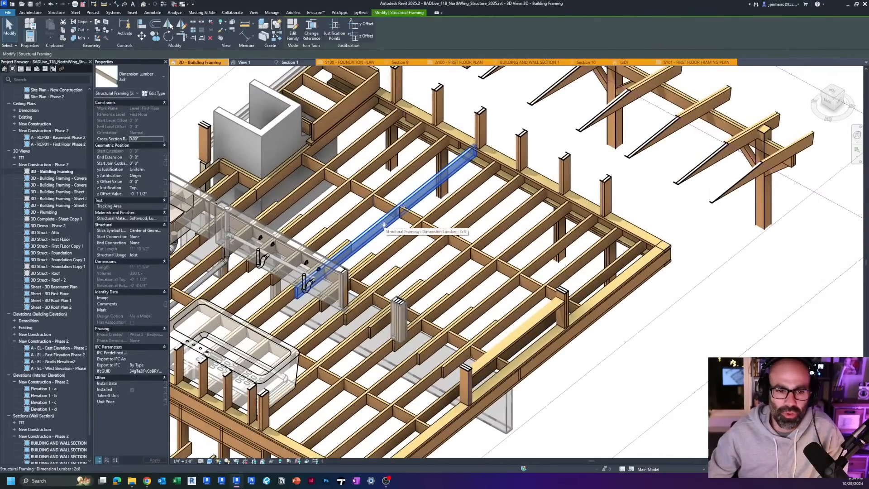
pyautogui.scroll(-1, 434, 224)
pyautogui.scroll(2, 448, 220)
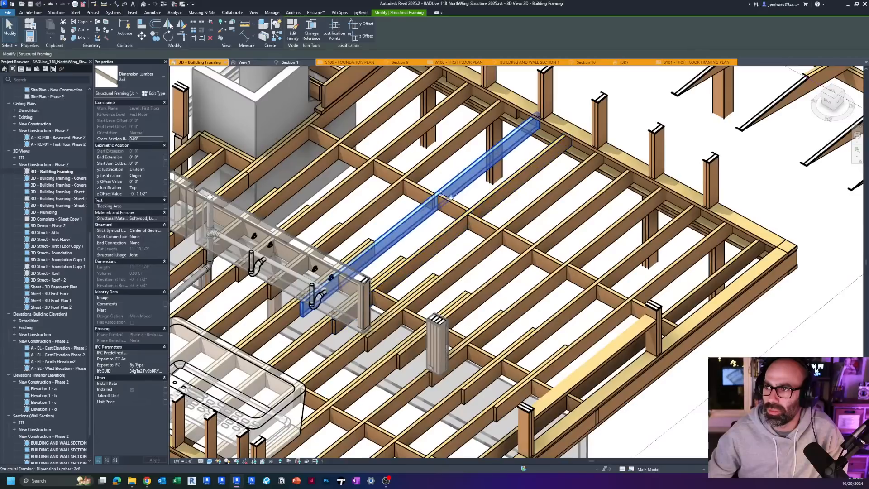
pyautogui.press('Escape')
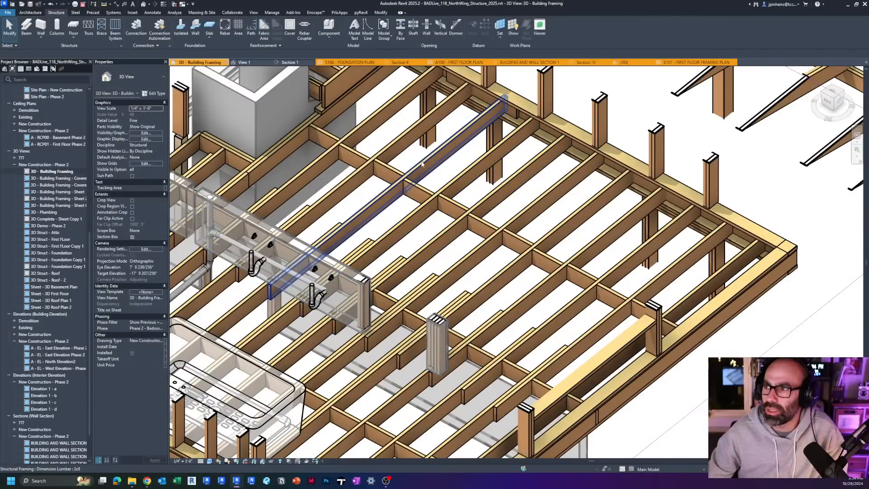
pyautogui.moveTo(439, 145); pyautogui.dragTo(442, 168, button='middle')
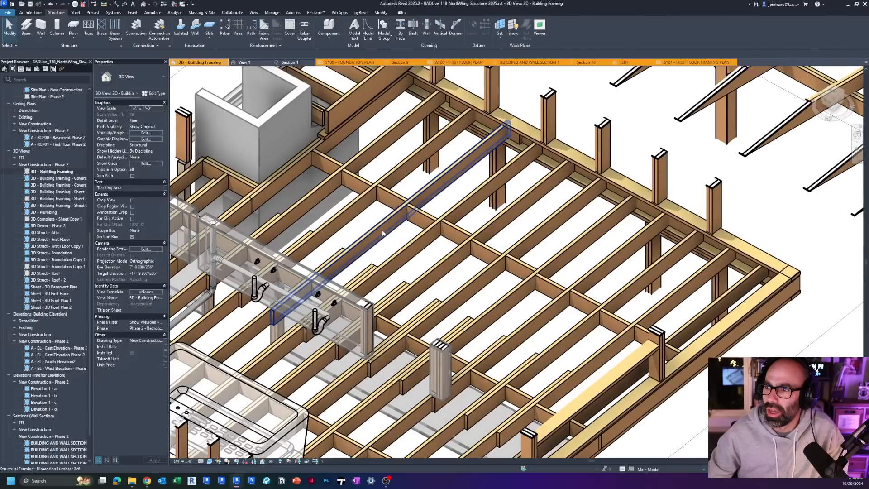
pyautogui.click(352, 233)
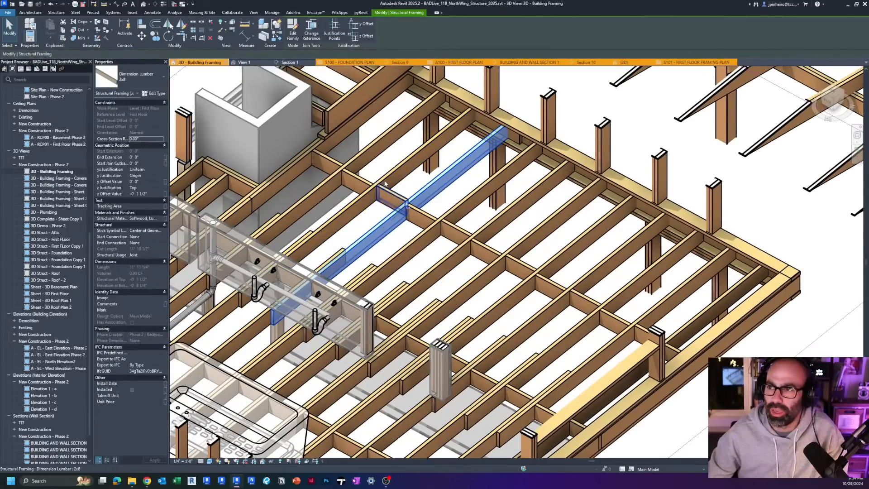
pyautogui.scroll(-1, 384, 182)
pyautogui.press('Escape')
pyautogui.scroll(1, 62, 221)
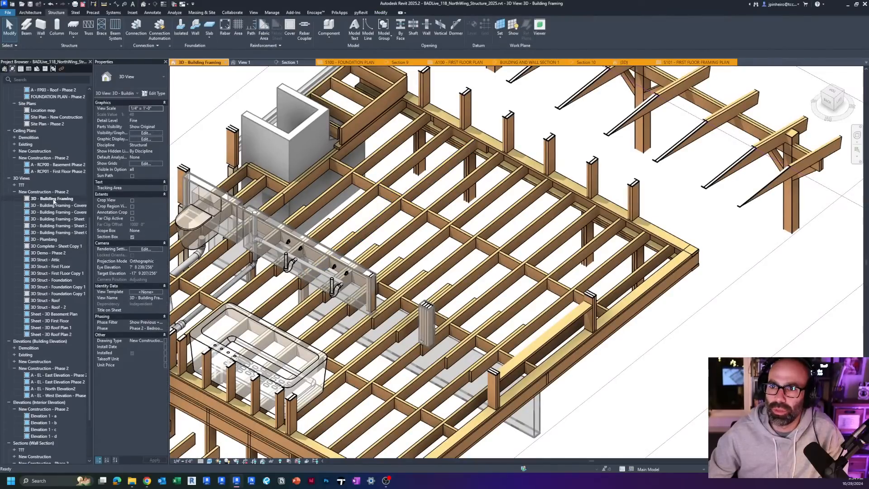
# Step: Open the A - FP01 - First Floor - Phase 2 floor plan and focus on the primary bedroom
pyautogui.scroll(8, 64, 149)
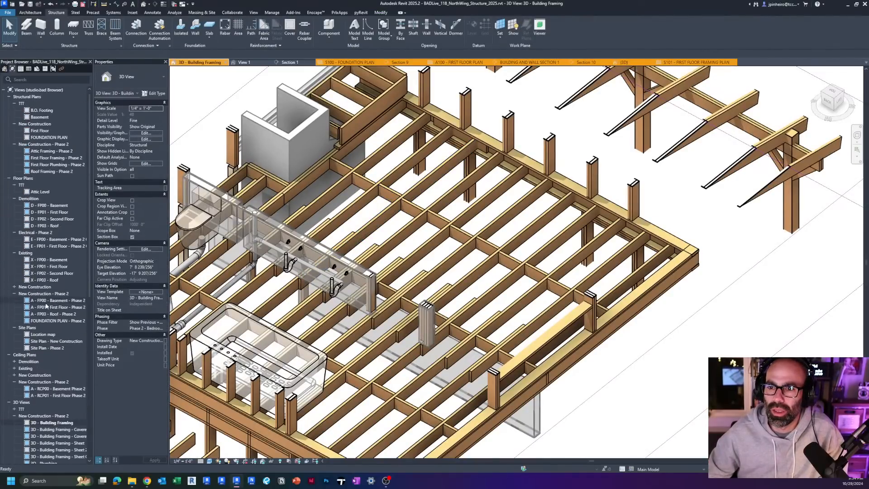
pyautogui.doubleClick(55, 306)
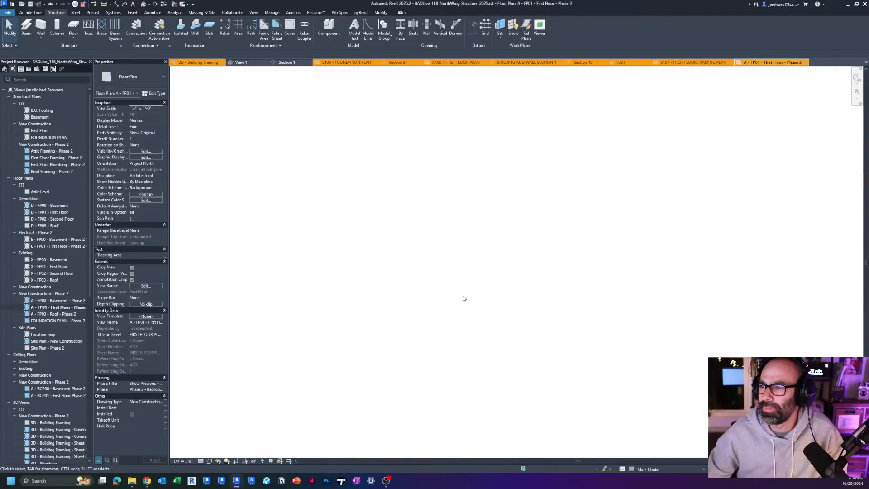
pyautogui.scroll(2, 215, 279)
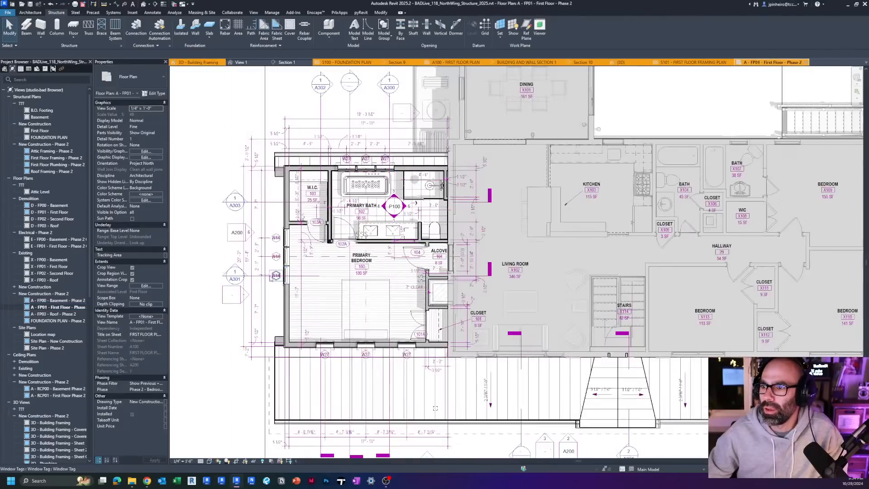
pyautogui.scroll(3, 214, 279)
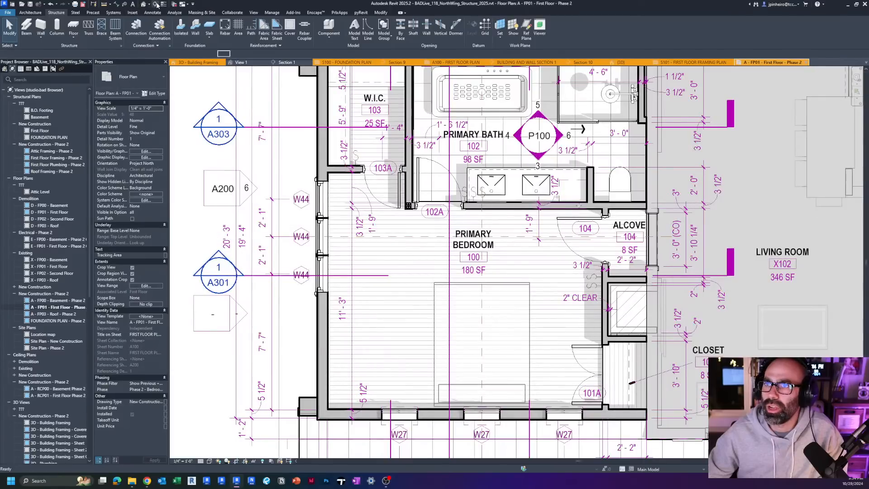
# Step: Draw a horizontal section line through the lower part of the primary bedroom and open its section view
pyautogui.click(219, 273)
pyautogui.scroll(-1, 222, 357)
pyautogui.scroll(-2, 219, 360)
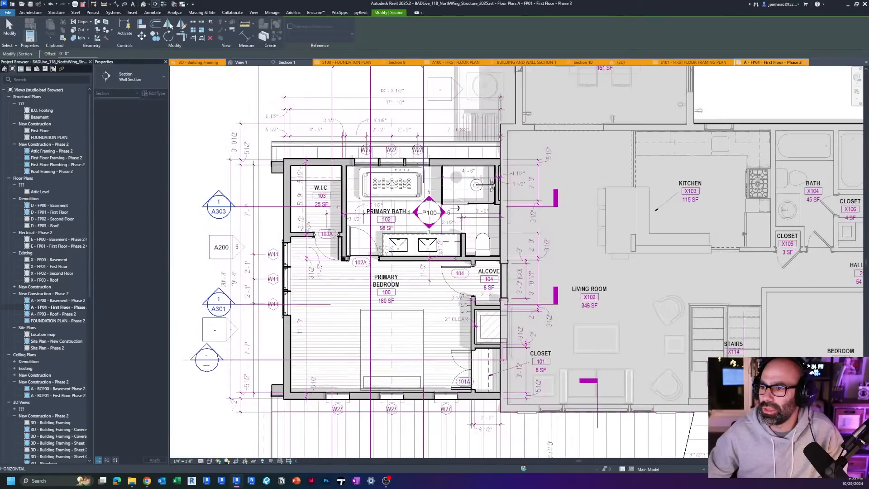
pyautogui.press('Escape')
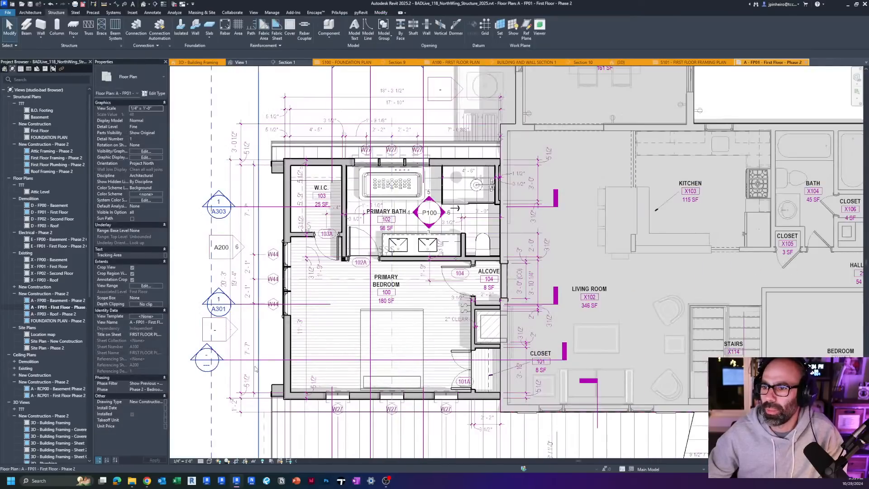
pyautogui.doubleClick(206, 359)
# Step: Set the section view's detail level to Fine and its scale to 3/4" = 1'-0"
pyautogui.scroll(4, 413, 320)
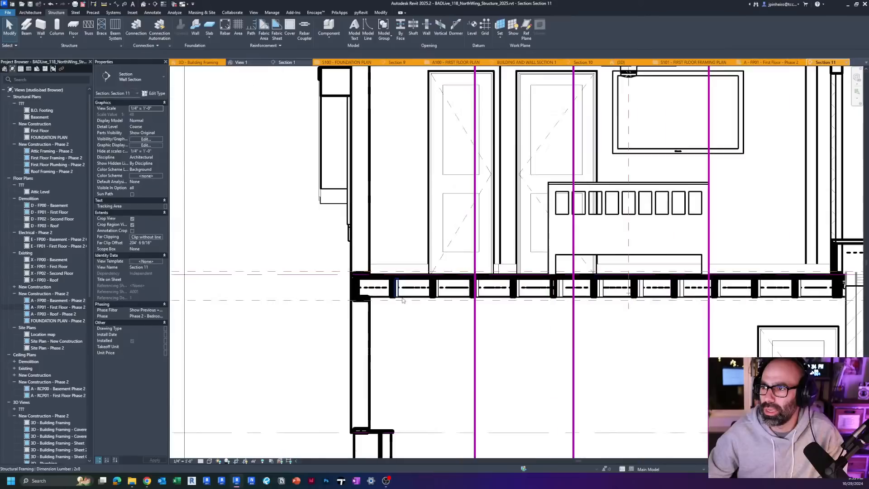
pyautogui.press('t')
pyautogui.press('l')
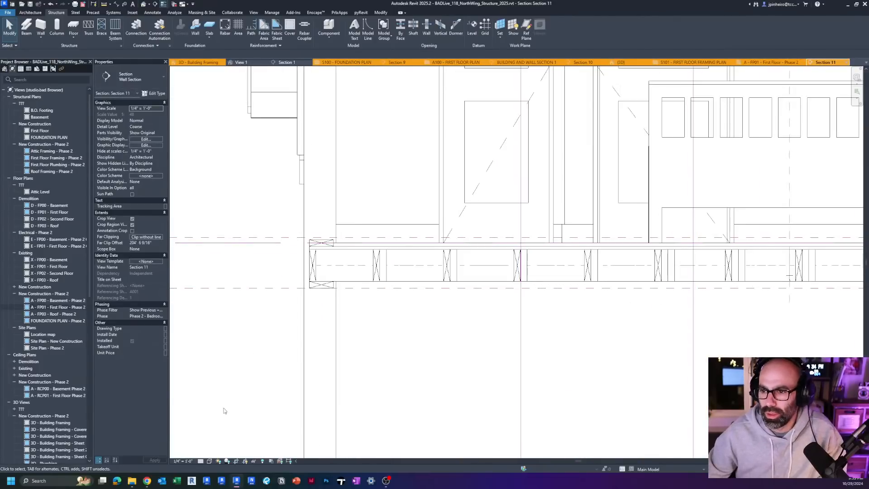
pyautogui.click(200, 461)
pyautogui.click(209, 454)
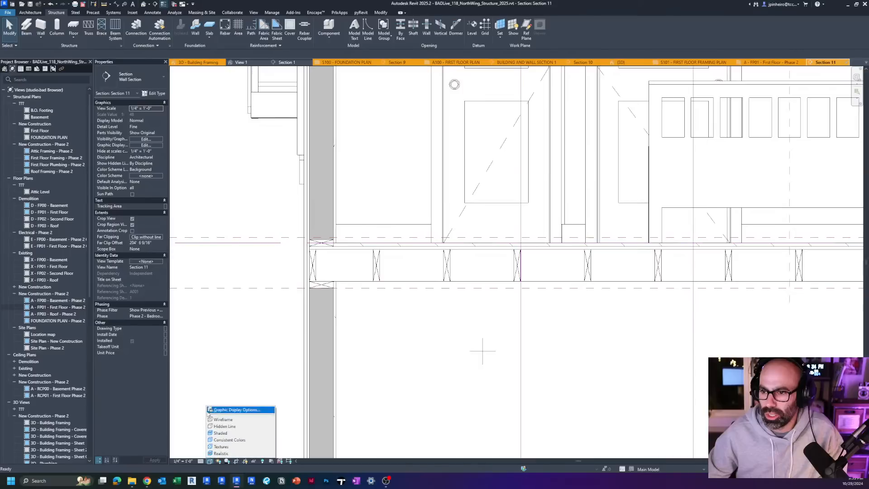
pyautogui.click(186, 461)
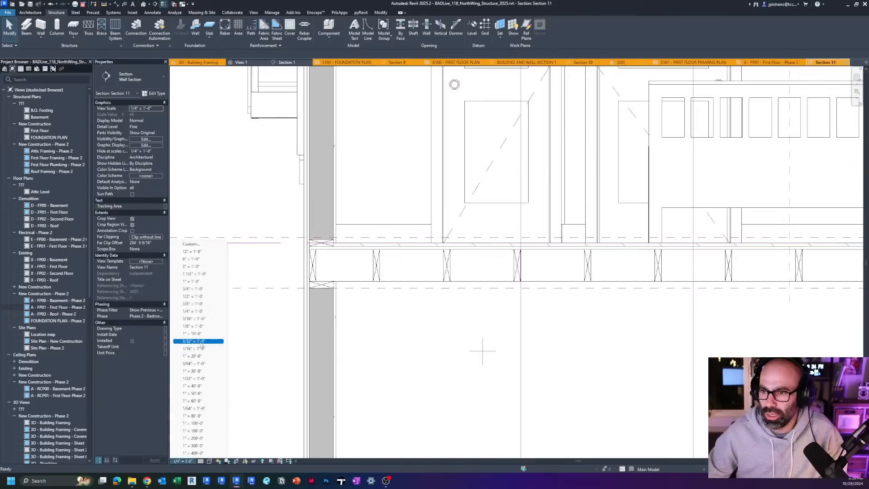
pyautogui.click(195, 289)
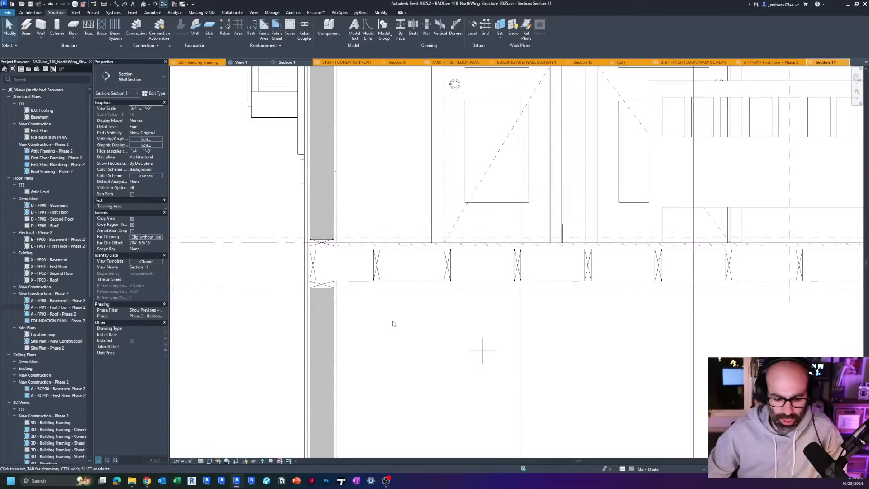
pyautogui.press('t')
pyautogui.press('l')
# Step: Inspect the individual 2x8 joists cut along the first floor in the section, one after another
pyautogui.scroll(3, 391, 323)
pyautogui.click(454, 302)
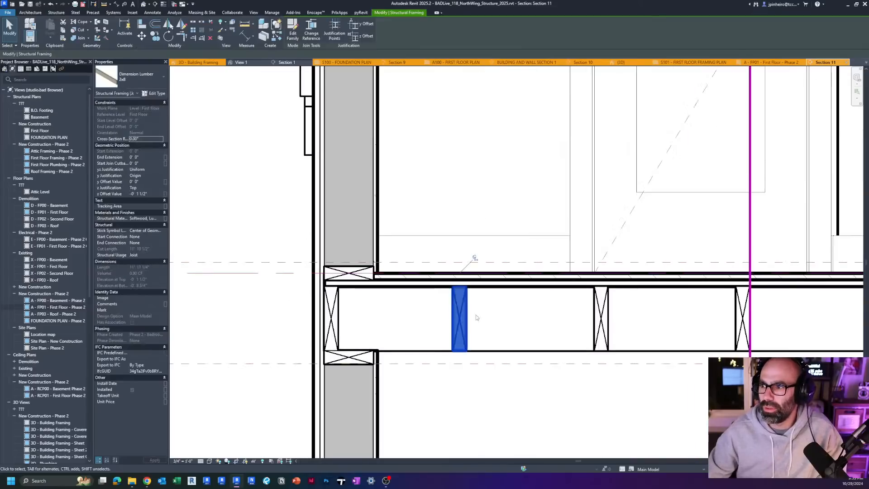
pyautogui.moveTo(457, 308); pyautogui.dragTo(246, 287, button='middle')
pyautogui.click(388, 292)
pyautogui.scroll(2, 475, 312)
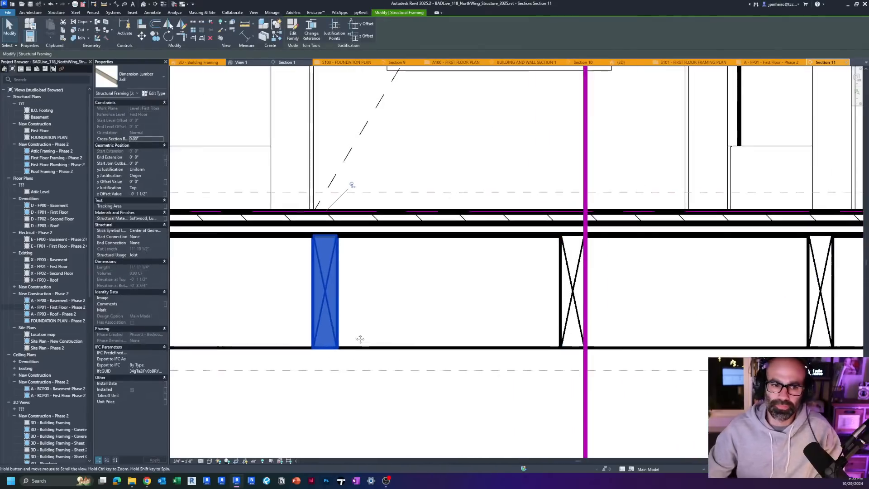
pyautogui.click(564, 277)
pyautogui.moveTo(474, 278); pyautogui.dragTo(218, 282, button='middle')
pyautogui.scroll(-1, 425, 300)
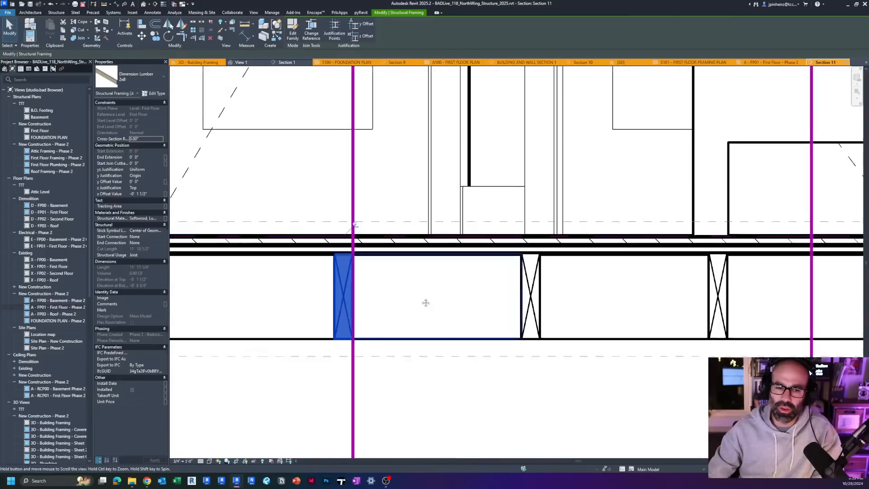
pyautogui.moveTo(425, 301); pyautogui.dragTo(343, 328, button='middle')
pyautogui.click(452, 333)
pyautogui.moveTo(463, 340); pyautogui.dragTo(330, 354, button='middle')
pyautogui.scroll(-1, 394, 312)
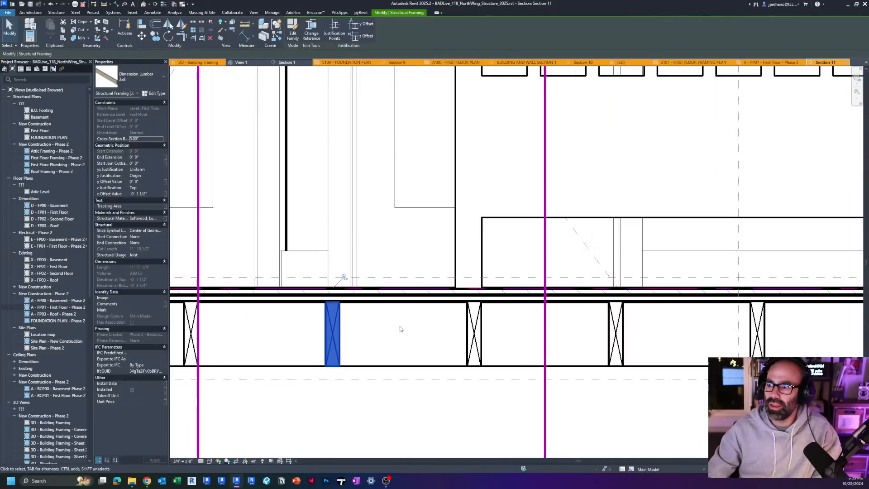
# Step: Inspect the finish floor and plywood subflooring layers above the joists as separate floors, along with a 2x8 joist below them
pyautogui.click(402, 330)
pyautogui.click(468, 322)
pyautogui.click(419, 301)
pyautogui.scroll(2, 417, 301)
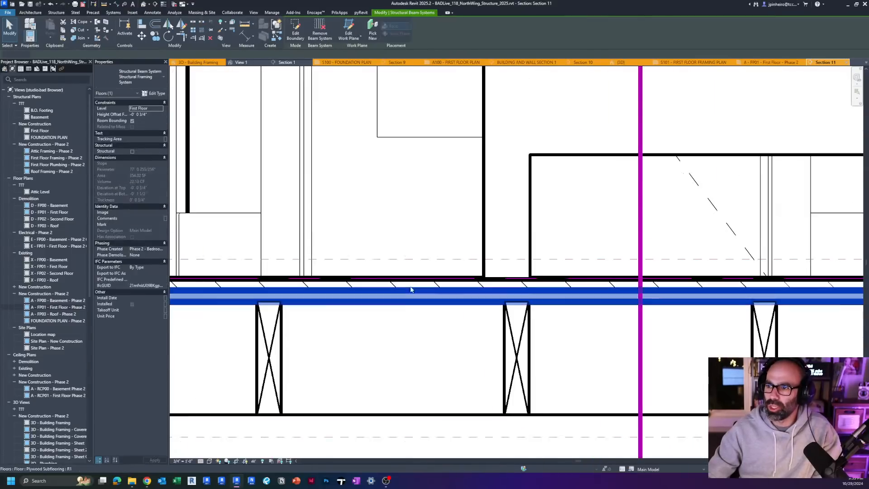
pyautogui.click(409, 287)
pyautogui.scroll(1, 380, 271)
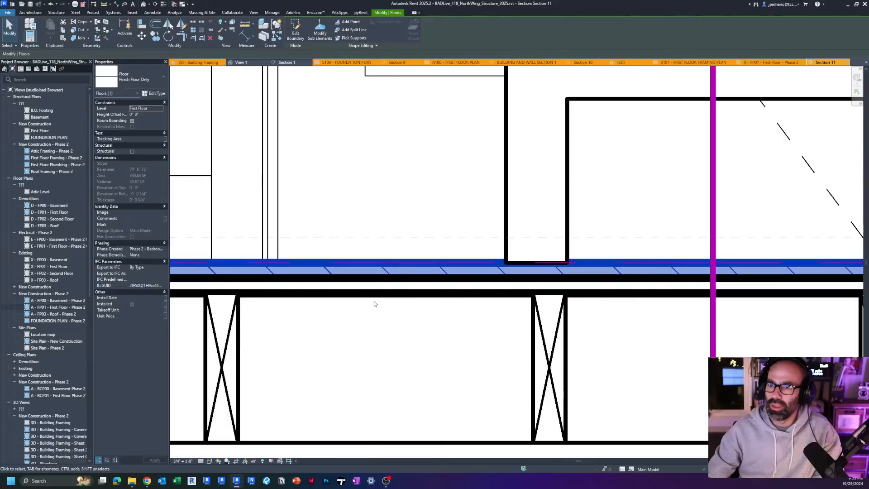
pyautogui.click(352, 290)
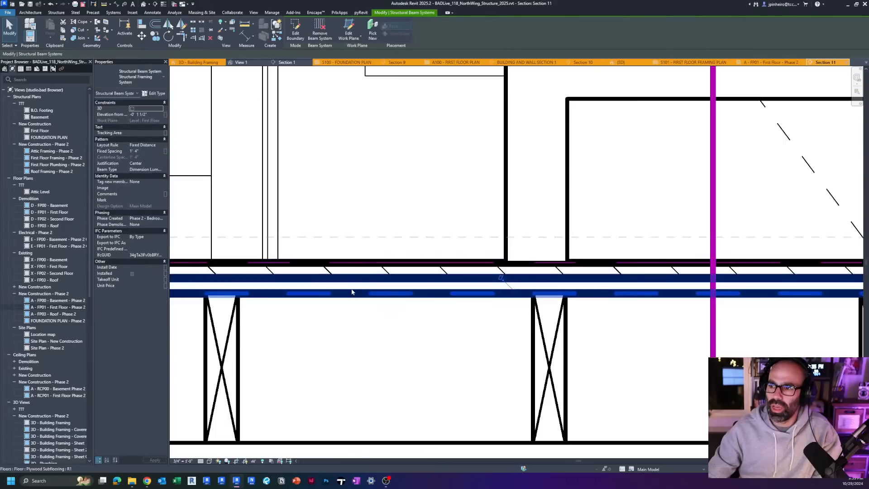
pyautogui.click(383, 329)
pyautogui.click(239, 332)
pyautogui.scroll(-1, 293, 333)
pyautogui.moveTo(294, 333); pyautogui.dragTo(343, 330, button='middle')
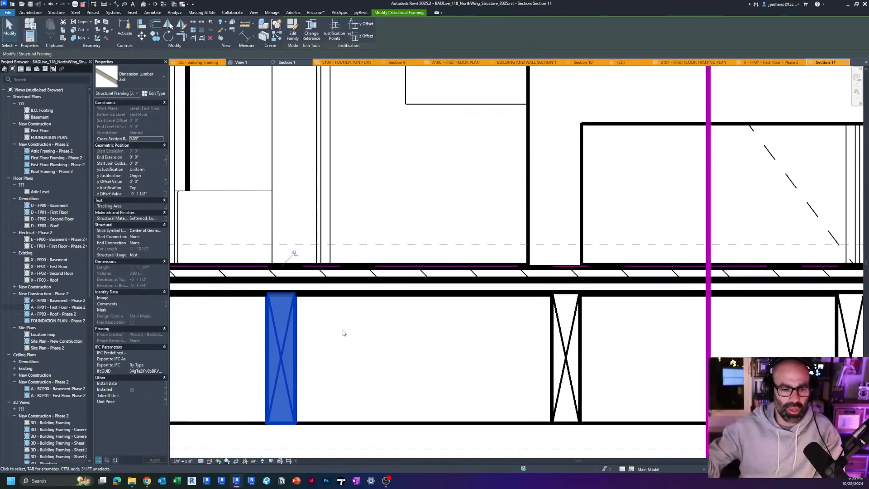
pyautogui.click(343, 333)
pyautogui.scroll(-1, 325, 384)
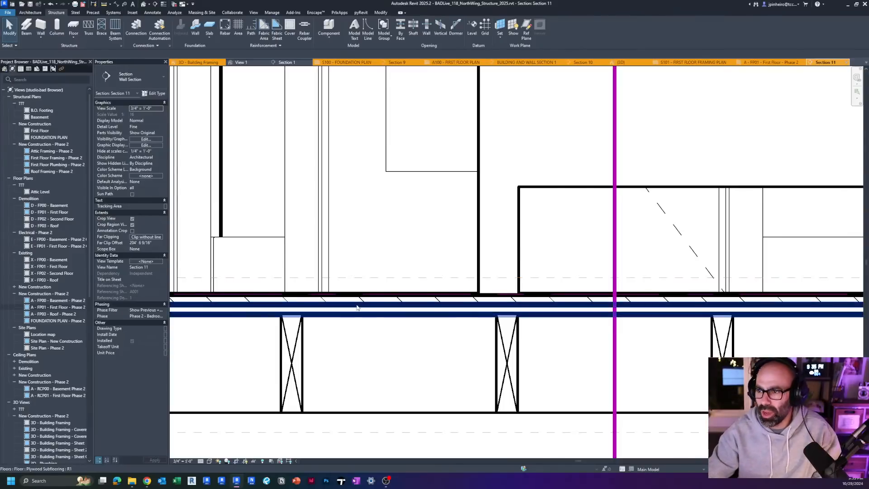
# Step: Try changing the plywood subflooring to the Wood Joist 10" - Wood Finish 2 floor type, and undo the change
pyautogui.click(319, 311)
pyautogui.click(141, 77)
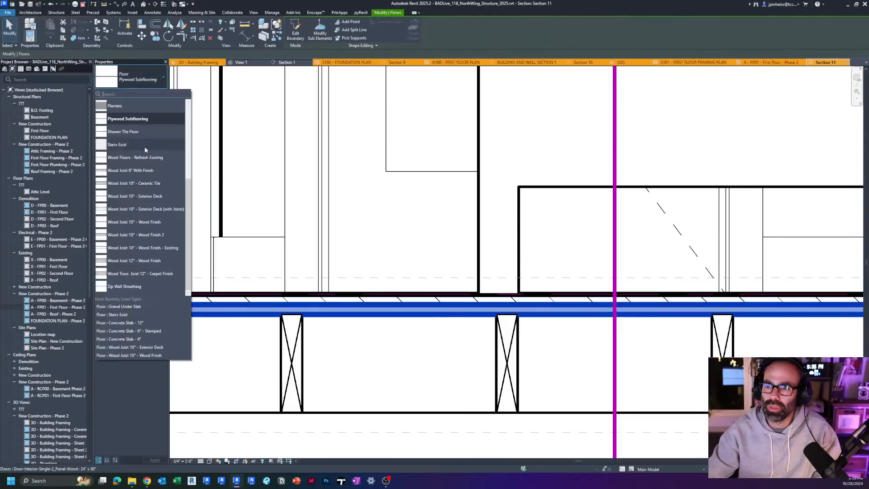
pyautogui.moveTo(173, 236)
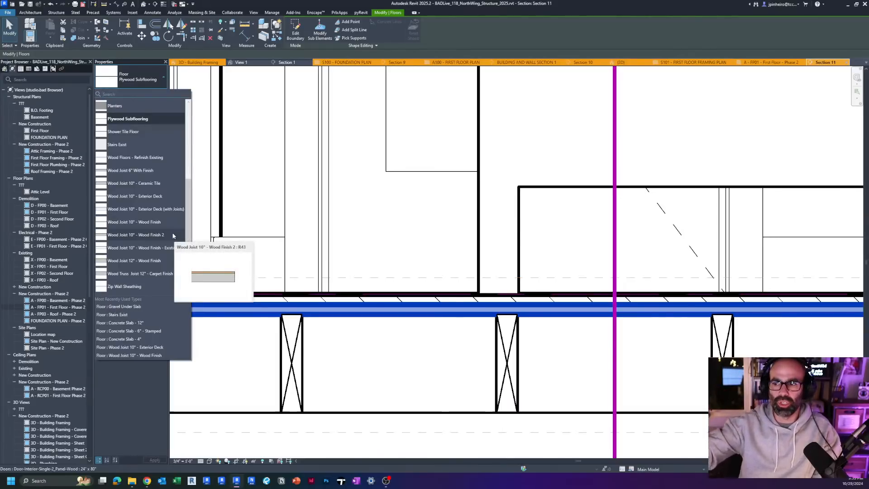
pyautogui.click(173, 236)
pyautogui.scroll(-2, 346, 397)
pyautogui.scroll(2, 362, 362)
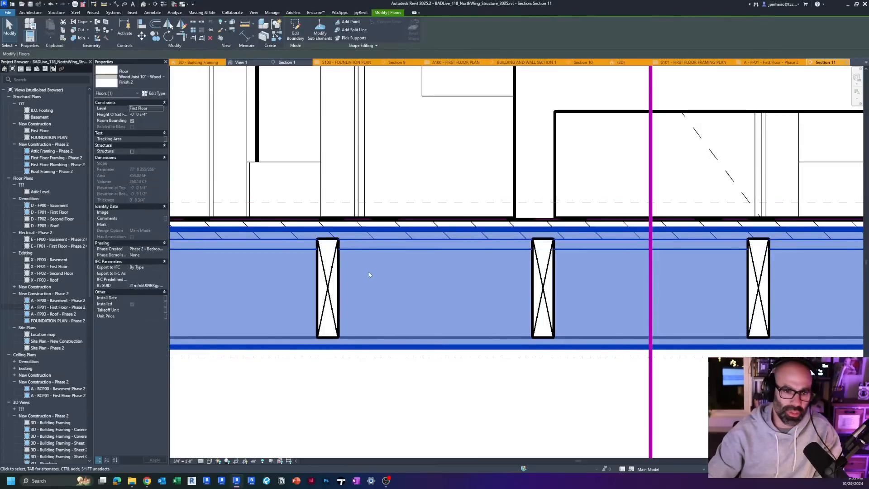
pyautogui.press('Escape')
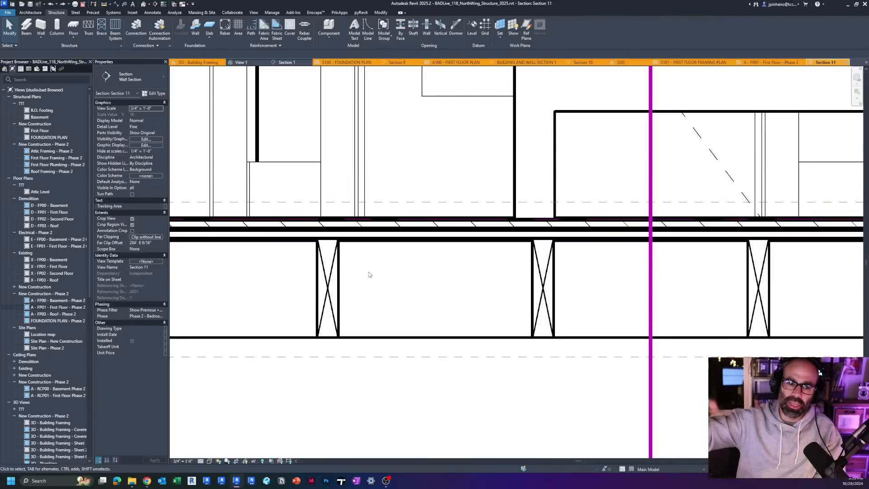
# Step: Compare the plywood subflooring with the joist beam system beneath it, and examine the double joist where the framing meets the existing building
pyautogui.click(364, 233)
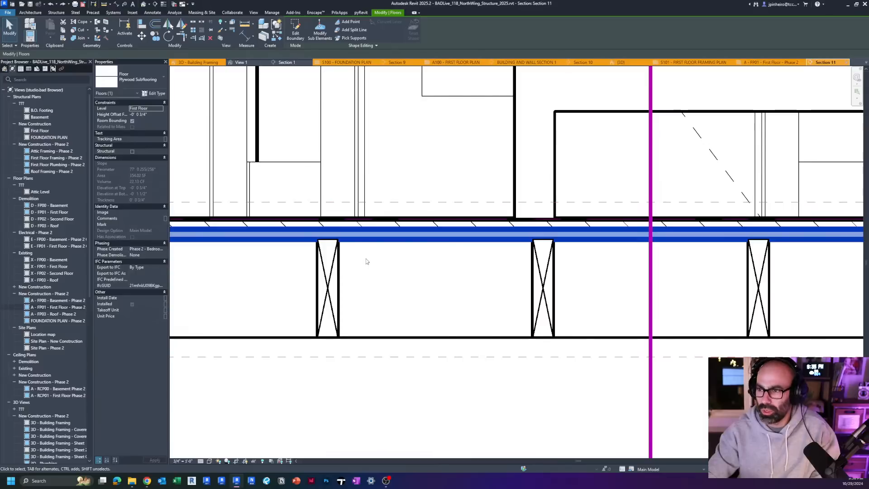
pyautogui.press('Tab')
pyautogui.click(368, 253)
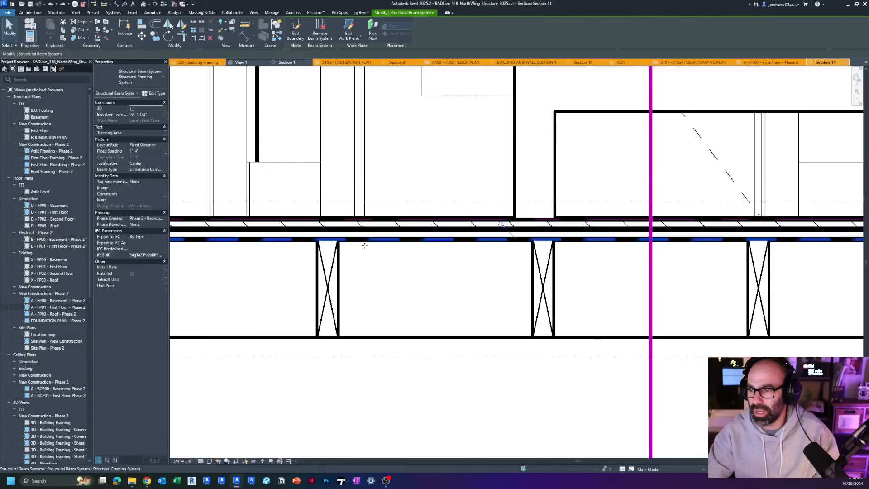
pyautogui.scroll(-4, 363, 243)
pyautogui.click(409, 287)
pyautogui.moveTo(673, 266); pyautogui.dragTo(217, 289, button='middle')
pyautogui.scroll(2, 587, 275)
pyautogui.scroll(2, 587, 274)
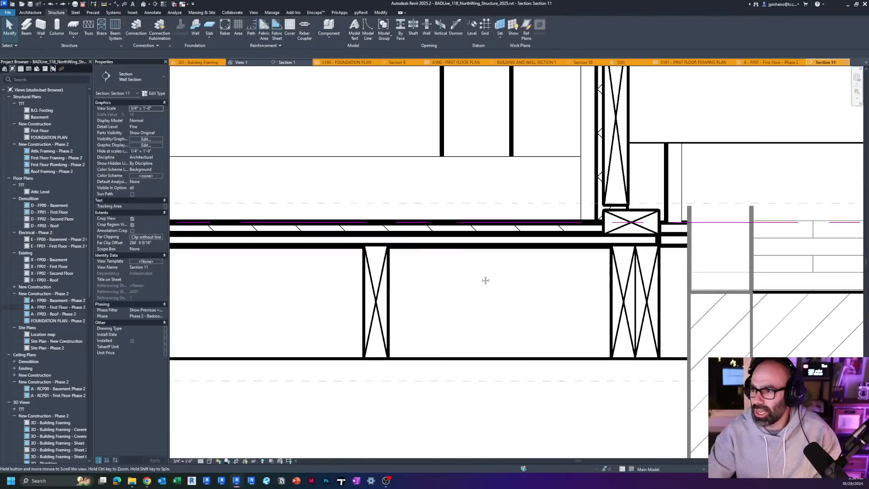
# Step: Assign the Section view template to Section 11
pyautogui.click(146, 261)
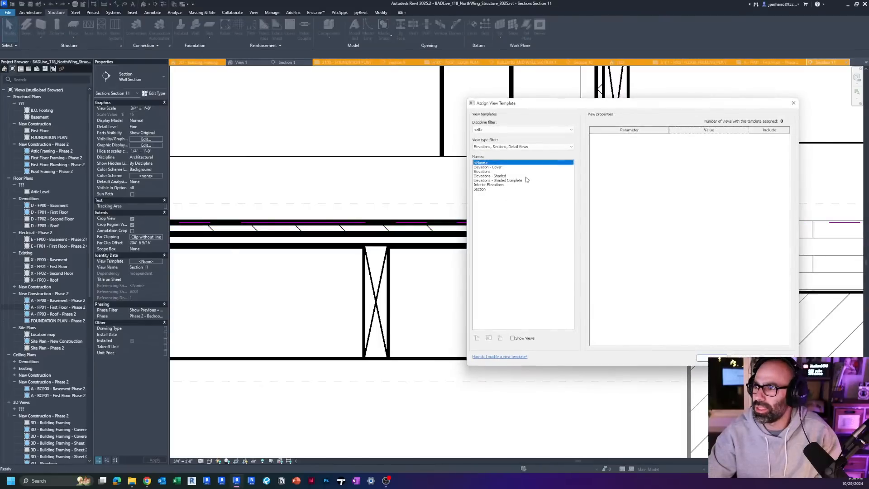
pyautogui.click(505, 190)
pyautogui.click(711, 357)
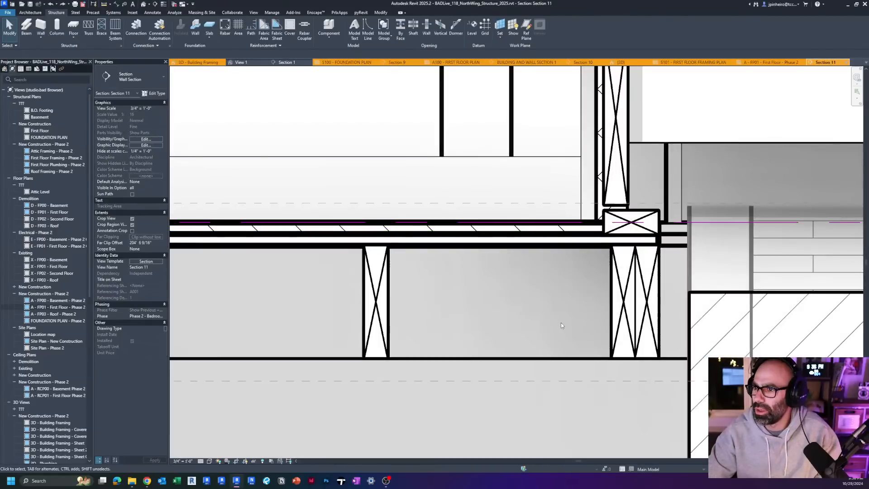
# Step: Inspect the attic-level beam system in the section, along with one of its individual 2x6 joists
pyautogui.scroll(4, 560, 322)
pyautogui.moveTo(602, 291); pyautogui.dragTo(833, 292, button='middle')
pyautogui.moveTo(464, 306); pyautogui.dragTo(683, 306, button='middle')
pyautogui.scroll(-2, 706, 303)
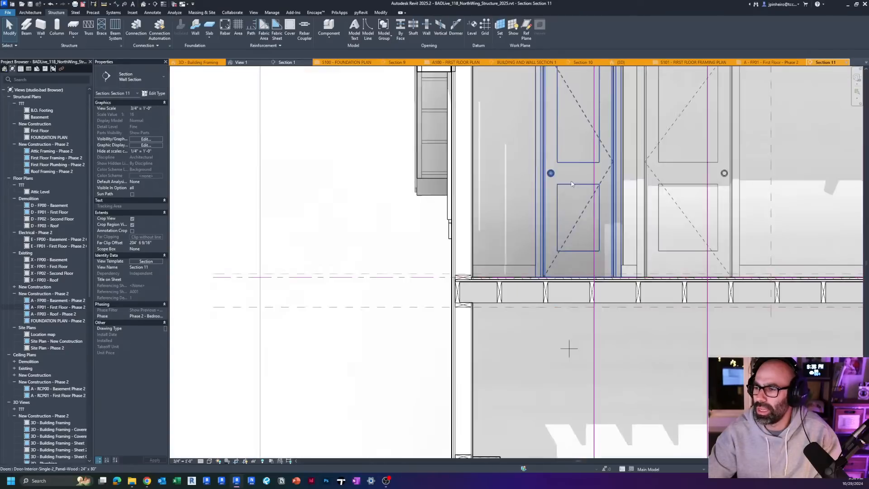
pyautogui.moveTo(558, 176); pyautogui.dragTo(348, 340, button='middle')
pyautogui.scroll(3, 423, 164)
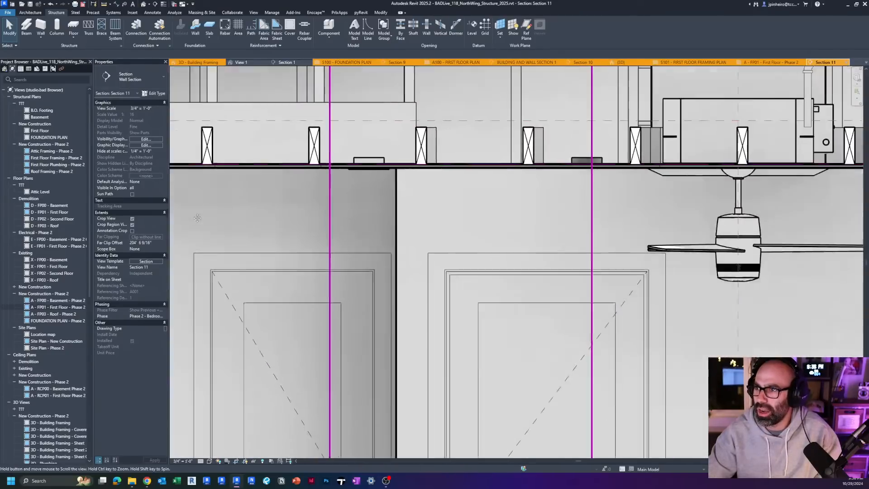
pyautogui.moveTo(742, 174); pyautogui.dragTo(426, 177, button='middle')
pyautogui.scroll(2, 547, 170)
pyautogui.moveTo(548, 170); pyautogui.dragTo(444, 209, button='middle')
pyautogui.click(426, 177)
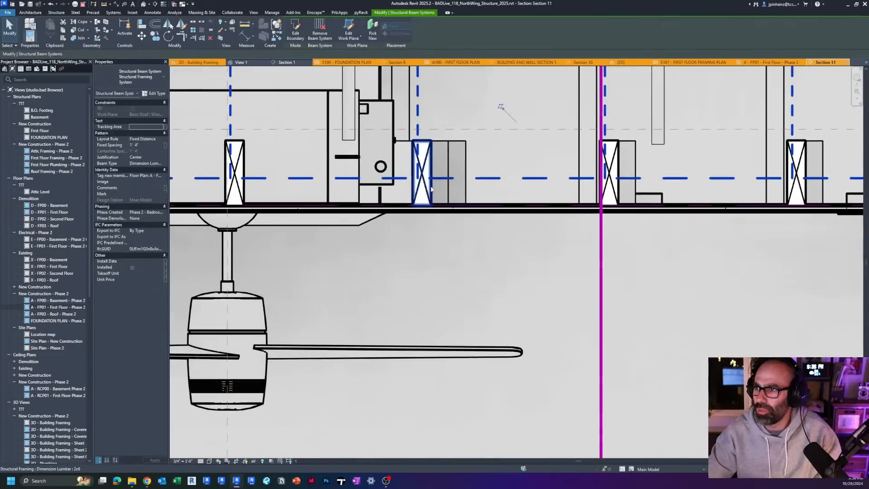
pyautogui.click(422, 186)
pyautogui.scroll(-3, 434, 208)
pyautogui.moveTo(611, 267); pyautogui.dragTo(421, 293, button='middle')
pyautogui.scroll(2, 435, 220)
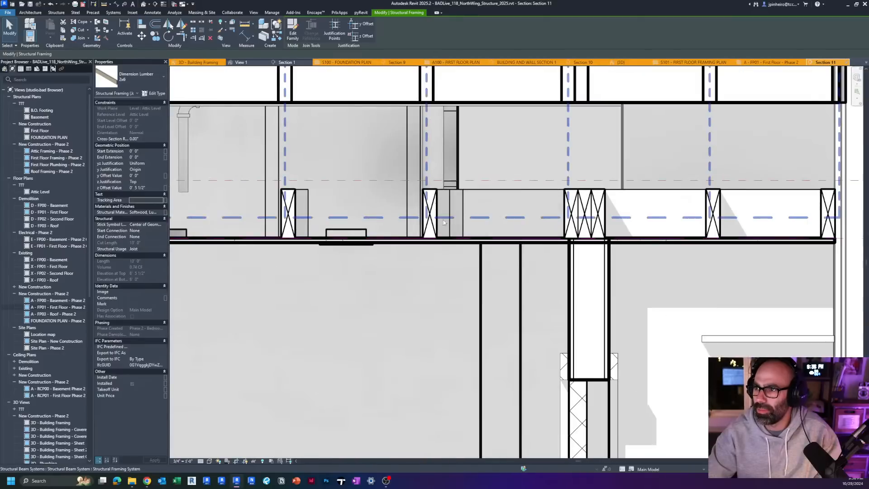
pyautogui.press('Escape')
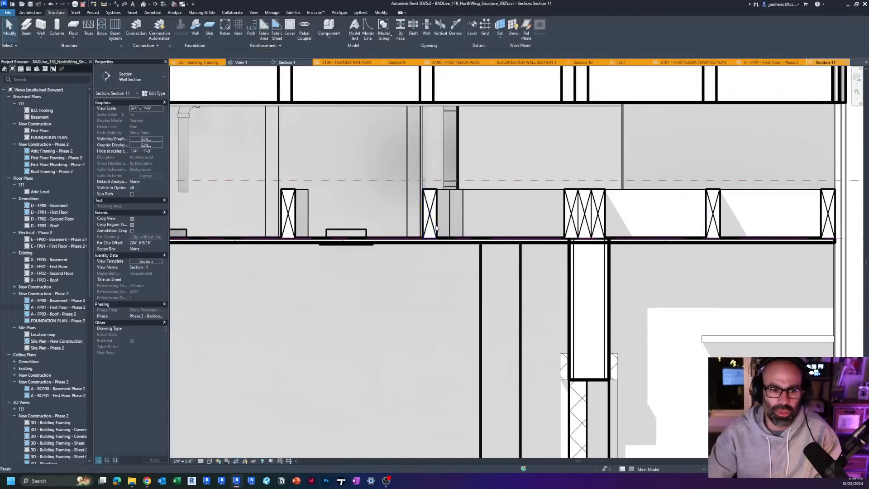
# Step: Examine the templated section from the roof framing and attic joists down to the first floor framing
pyautogui.scroll(-3, 406, 254)
pyautogui.moveTo(412, 298); pyautogui.dragTo(464, 254, button='middle')
pyautogui.scroll(-1, 464, 256)
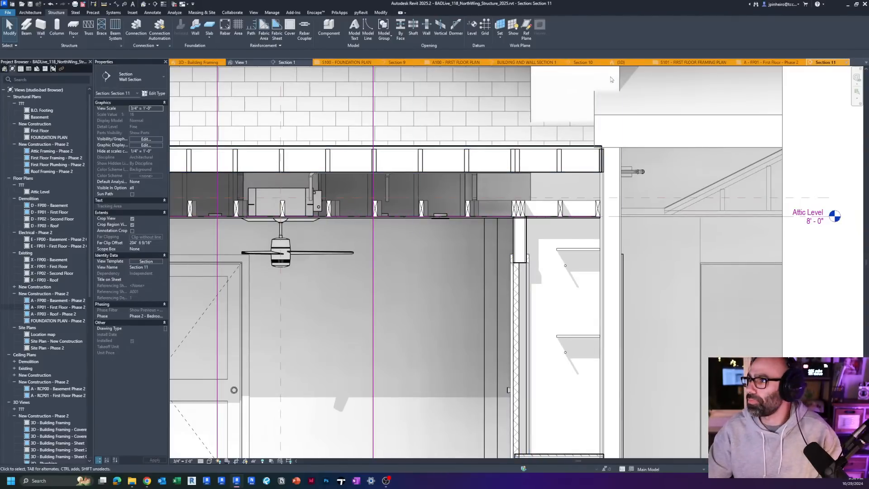
pyautogui.moveTo(432, 184); pyautogui.dragTo(440, 181, button='middle')
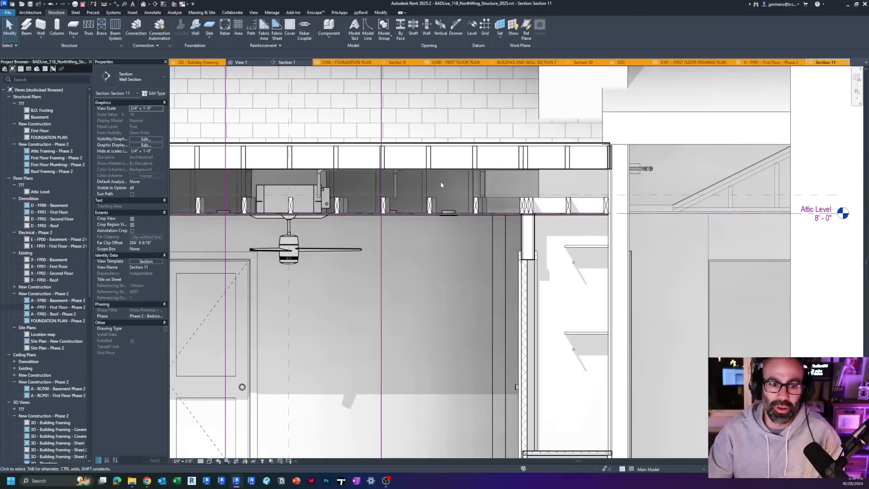
pyautogui.scroll(-2, 501, 190)
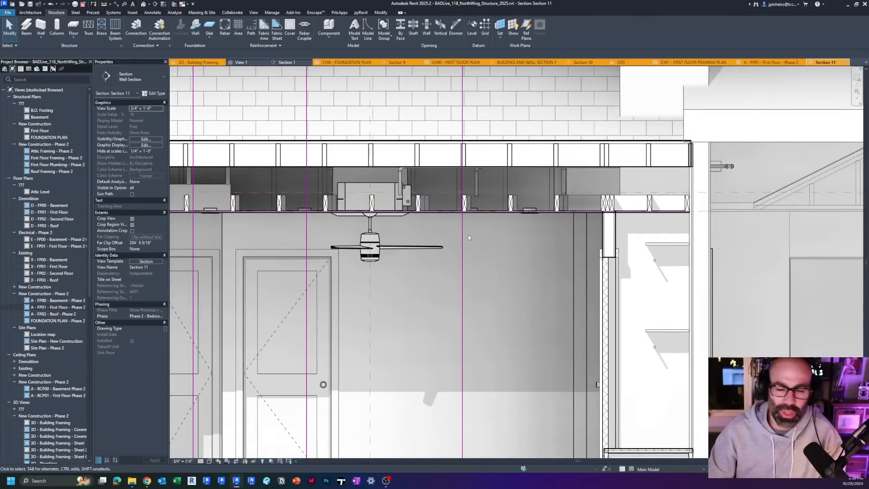
pyautogui.scroll(1, 441, 270)
pyautogui.scroll(-2, 441, 271)
pyautogui.scroll(2, 353, 329)
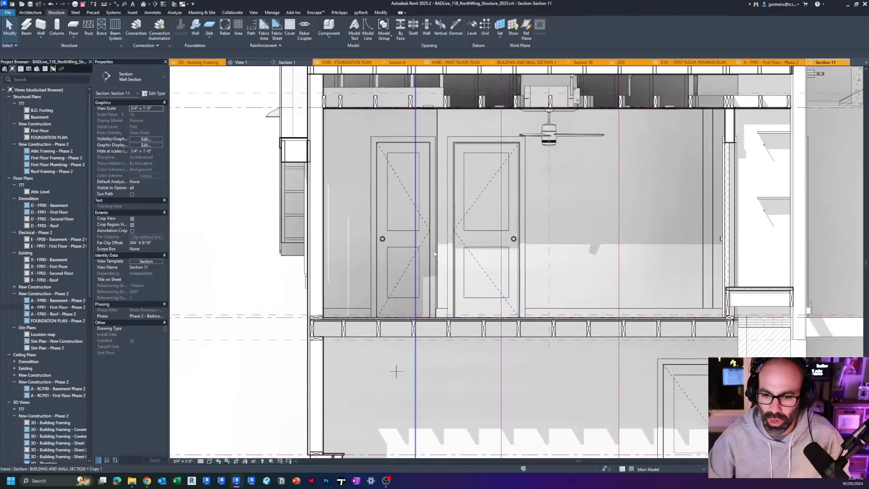
pyautogui.scroll(-2, 469, 245)
pyautogui.scroll(1, 344, 181)
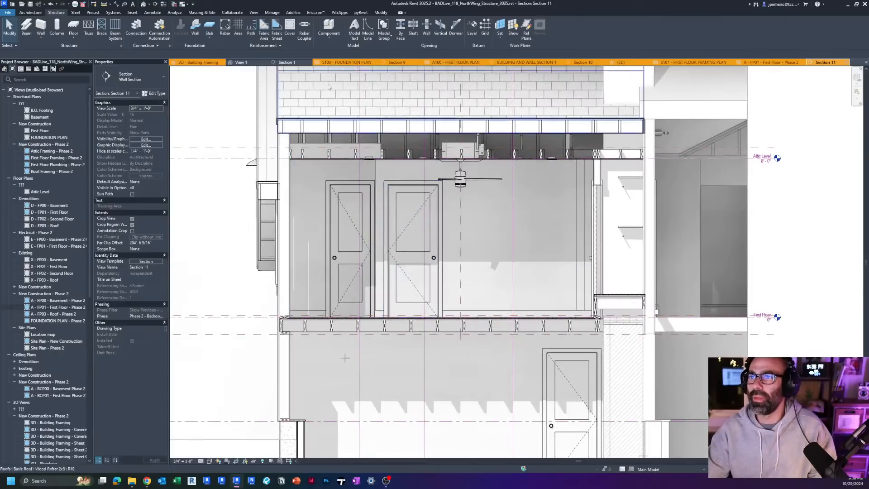
# Step: In the 3D - Building Framing view, inspect the separate joist beam system beside the first floor framing
pyautogui.click(196, 62)
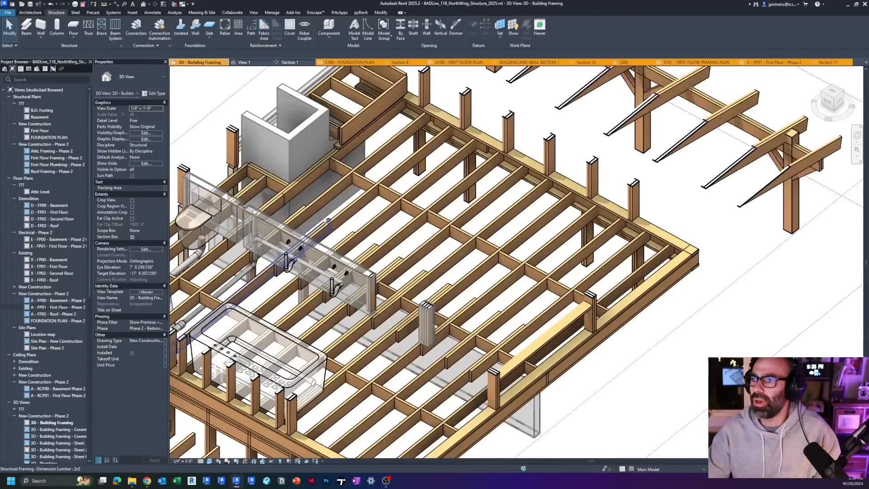
pyautogui.scroll(-2, 379, 292)
pyautogui.scroll(1, 379, 291)
pyautogui.click(379, 292)
pyautogui.scroll(3, 380, 292)
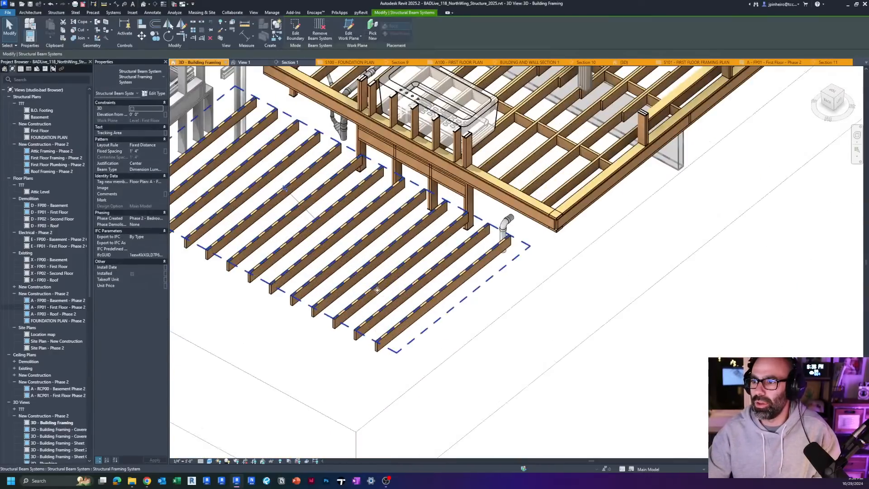
pyautogui.scroll(-2, 408, 338)
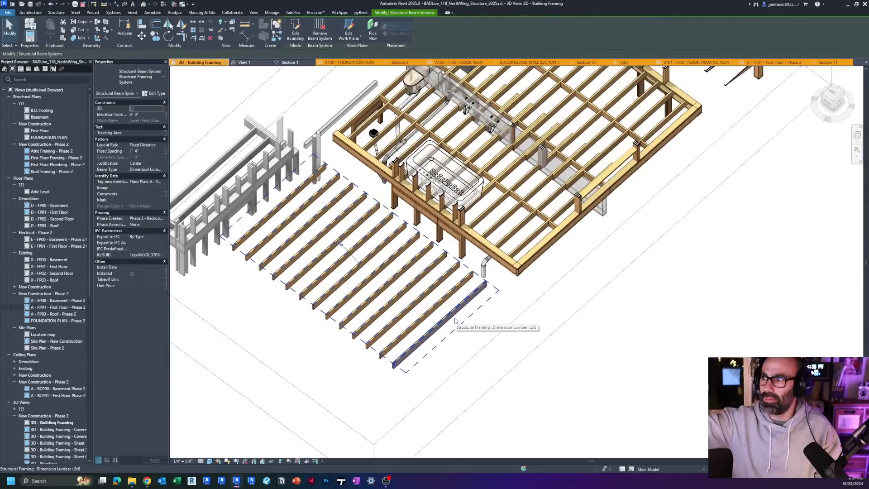
# Step: Compare selecting the whole separate beam system with selecting a single 2x8 joist within it, finishing in a top view
pyautogui.press('Escape')
pyautogui.scroll(2, 415, 295)
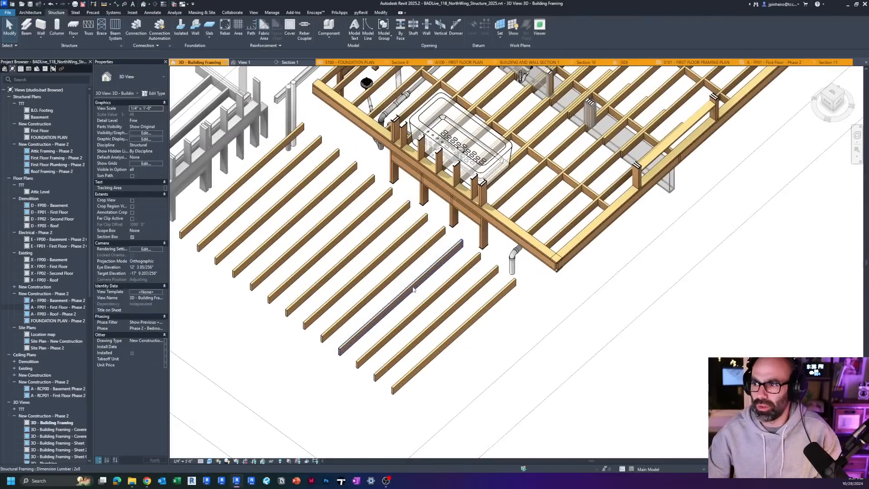
pyautogui.press('Tab')
pyautogui.click(413, 289)
pyautogui.scroll(-1, 318, 391)
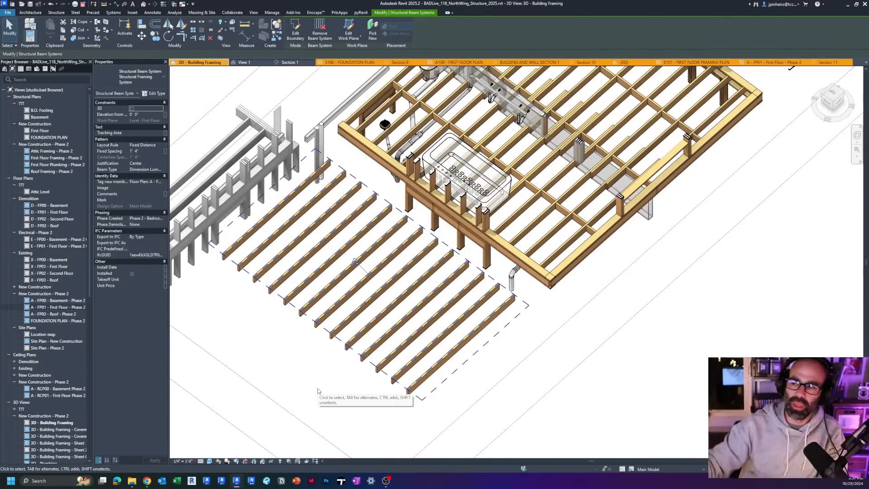
pyautogui.press('Escape')
pyautogui.press('Tab')
pyautogui.click(413, 229)
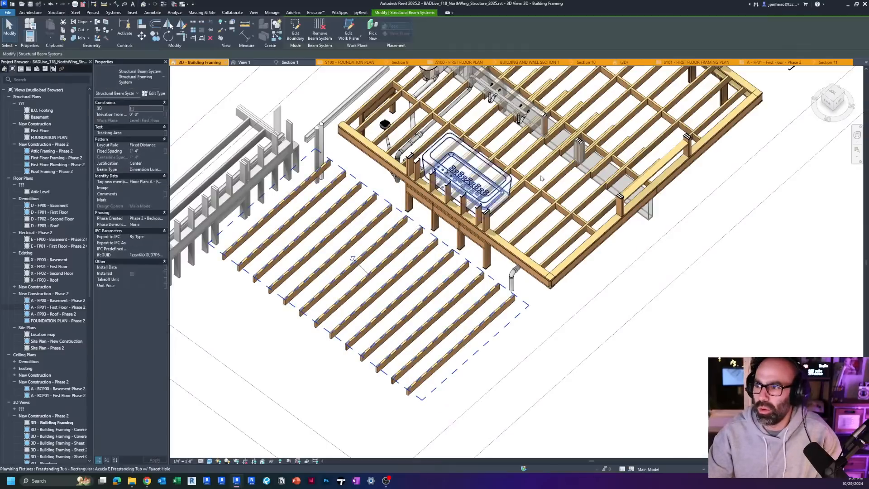
pyautogui.click(838, 98)
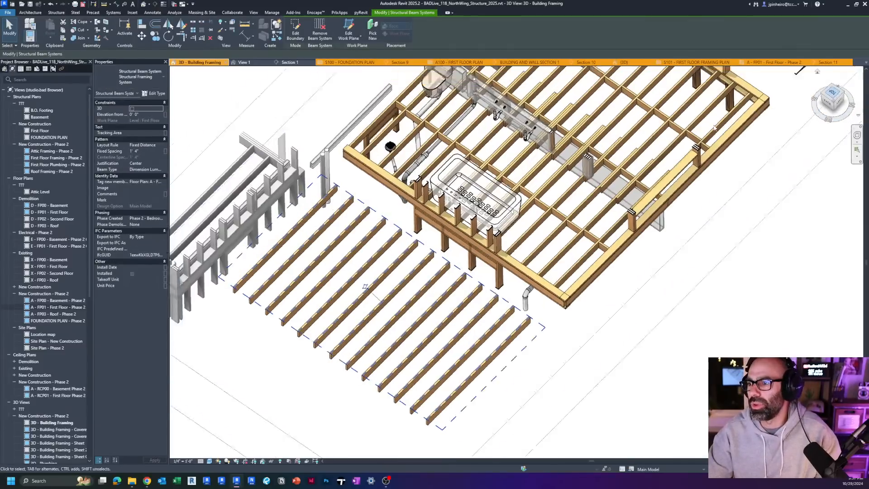
pyautogui.click(512, 270)
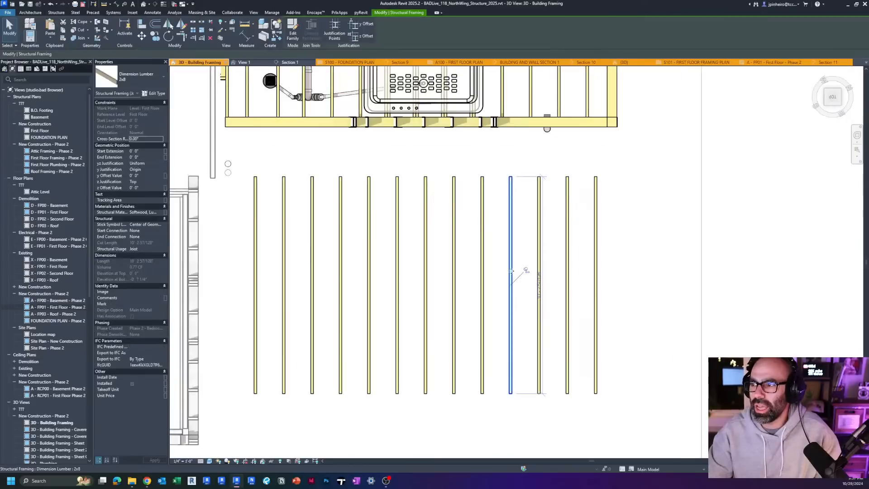
pyautogui.press('Escape')
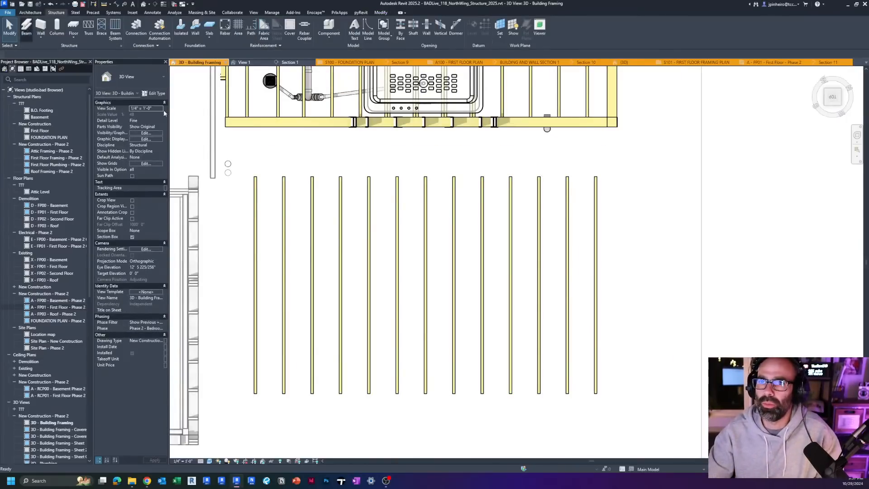
pyautogui.press('b')
pyautogui.press('m')
pyautogui.click(311, 178)
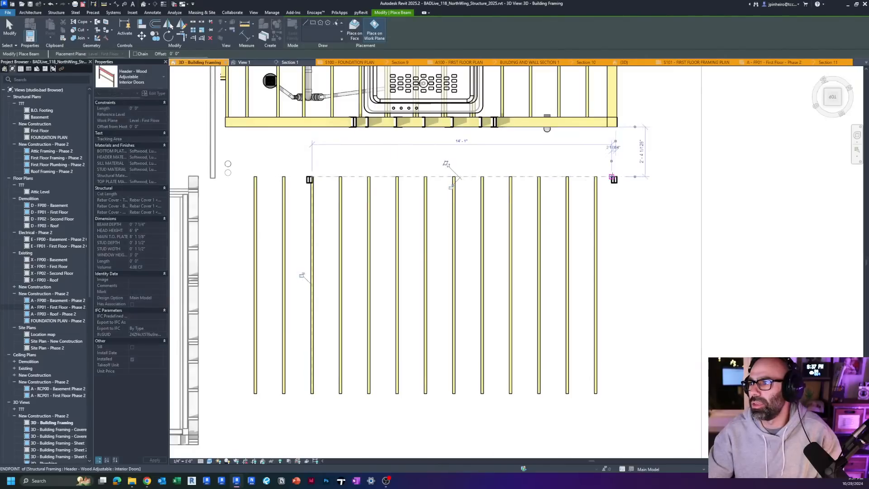
pyautogui.press('Escape')
pyautogui.press('Escape')
pyautogui.click(612, 178)
pyautogui.press('Delete')
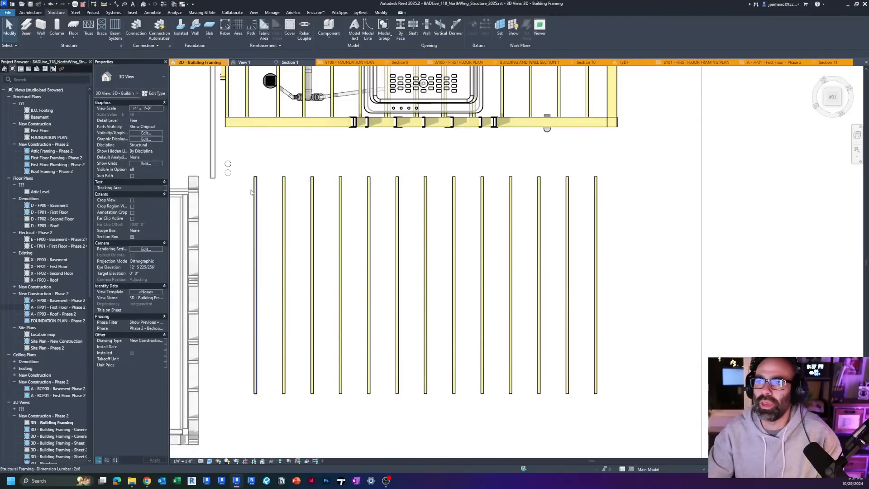
# Step: Try placing a Dimension Lumber 2x6 beam across all the joists near their upper ends, from the first joist to the last
pyautogui.click(26, 27)
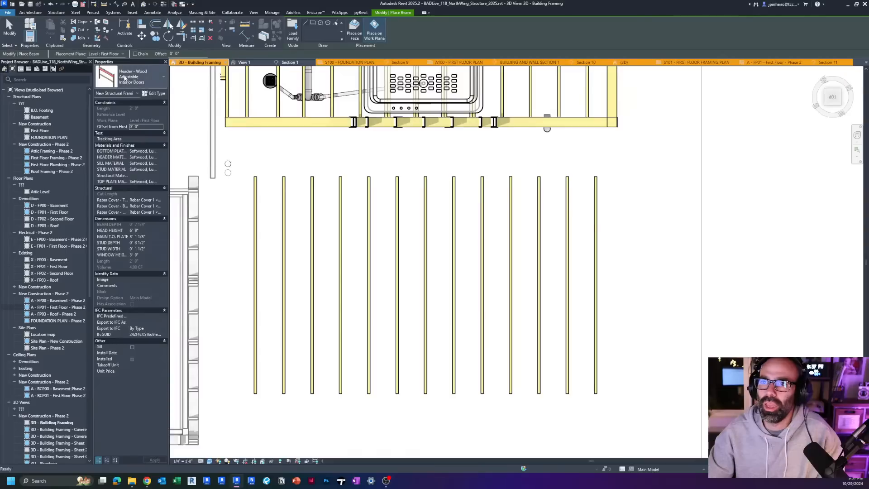
pyautogui.click(125, 78)
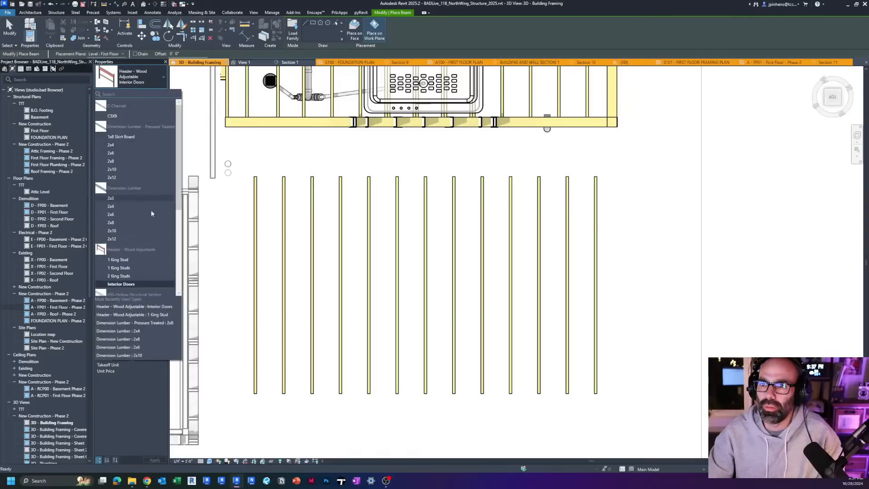
pyautogui.scroll(-4, 151, 213)
pyautogui.click(123, 133)
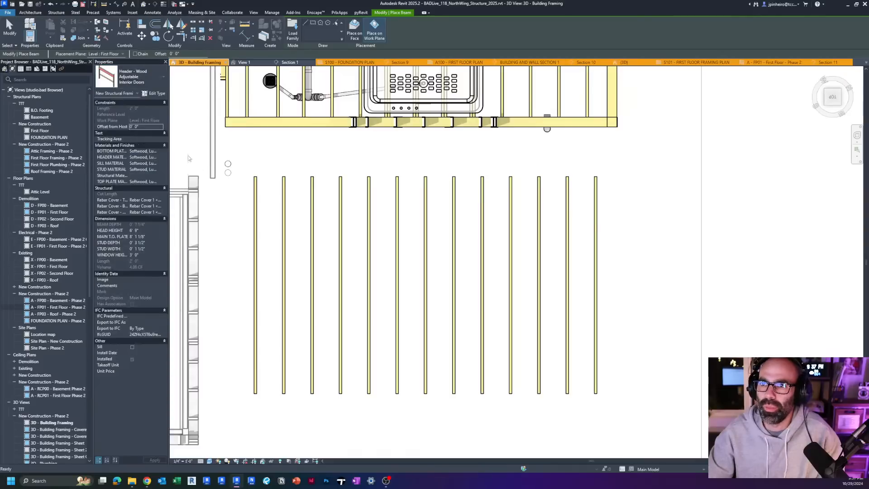
pyautogui.click(255, 191)
pyautogui.click(595, 191)
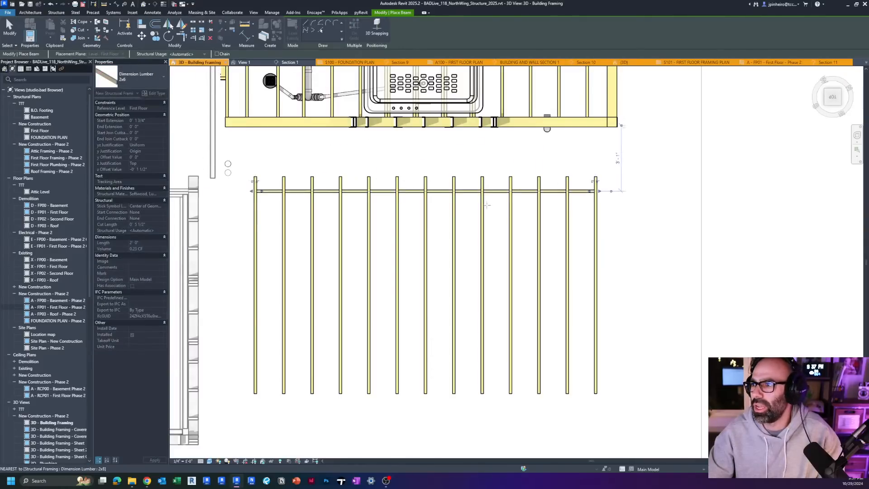
pyautogui.press('Escape')
pyautogui.press('Escape')
# Step: Inspect in 3D how the 2x6 cross beam runs through the separate beam system's joists, and remove the beam
pyautogui.scroll(-3, 488, 208)
pyautogui.click(496, 195)
pyautogui.keyDown('shift'); pyautogui.moveTo(511, 212); pyautogui.dragTo(492, 159, button='middle'); pyautogui.keyUp('shift')
pyautogui.press('Escape')
pyautogui.scroll(6, 445, 214)
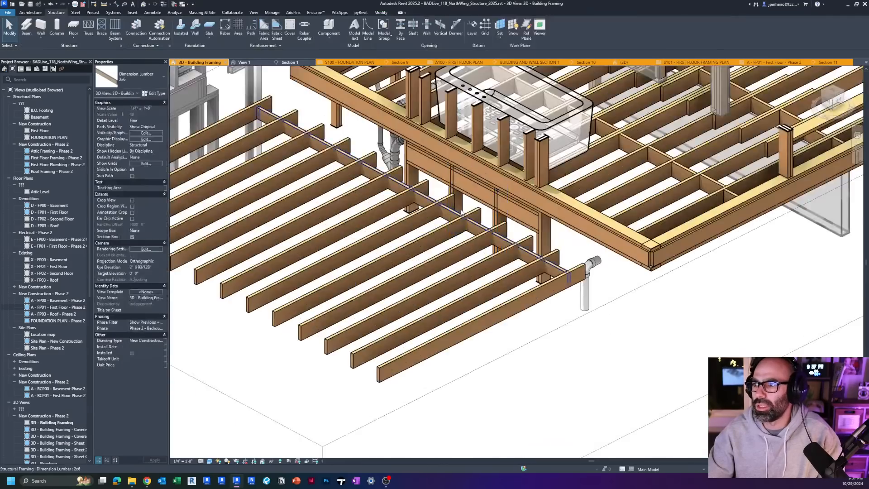
pyautogui.click(446, 215)
pyautogui.scroll(-1, 445, 214)
pyautogui.keyDown('shift'); pyautogui.moveTo(445, 215); pyautogui.dragTo(454, 248, button='middle'); pyautogui.keyUp('shift')
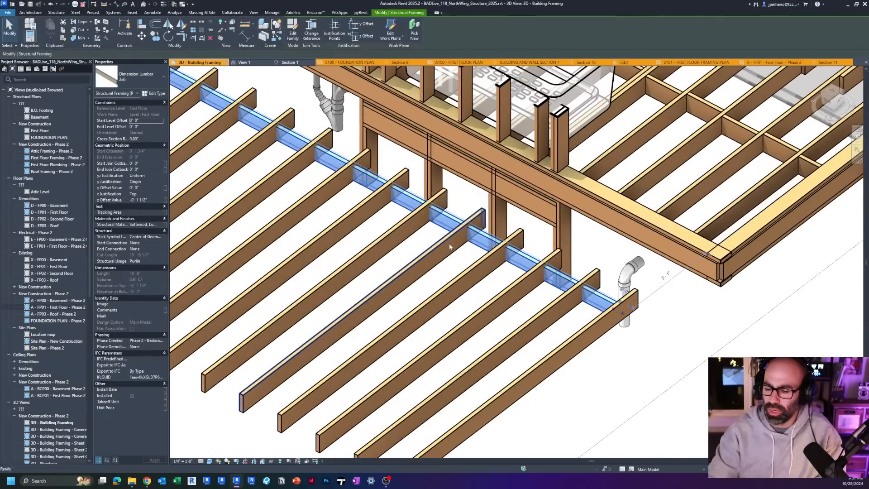
pyautogui.press('Escape')
# Step: Copy one 2x8 joist of the beam system into the adjacent gap and check the copy in 3D
pyautogui.click(832, 97)
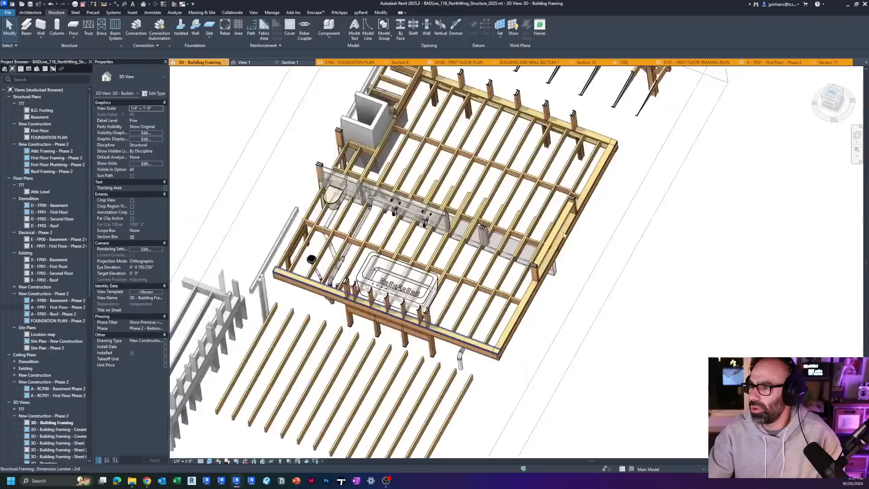
pyautogui.scroll(5, 527, 318)
pyautogui.click(528, 317)
pyautogui.scroll(3, 528, 317)
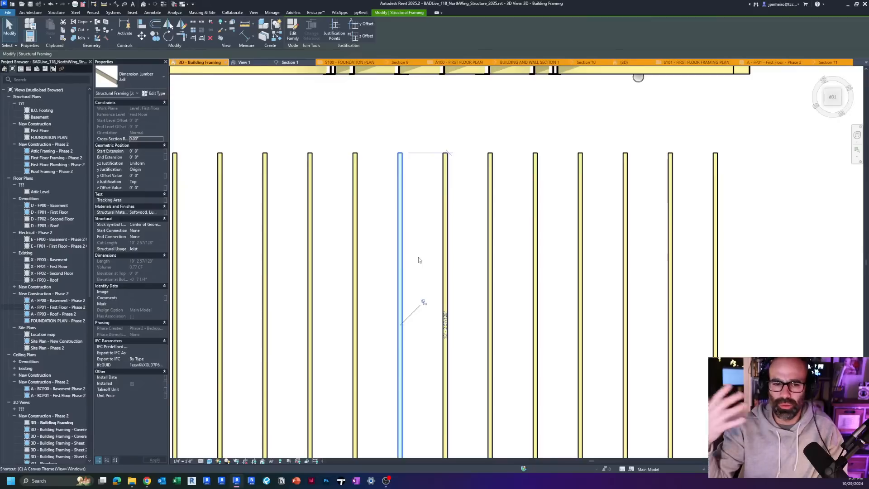
pyautogui.press('c')
pyautogui.press('o')
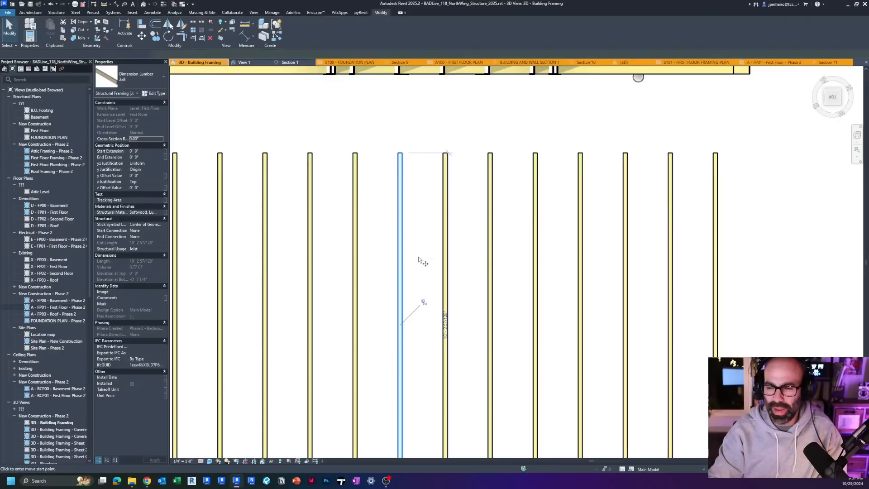
pyautogui.scroll(2, 429, 257)
pyautogui.click(418, 239)
pyautogui.scroll(1, 428, 235)
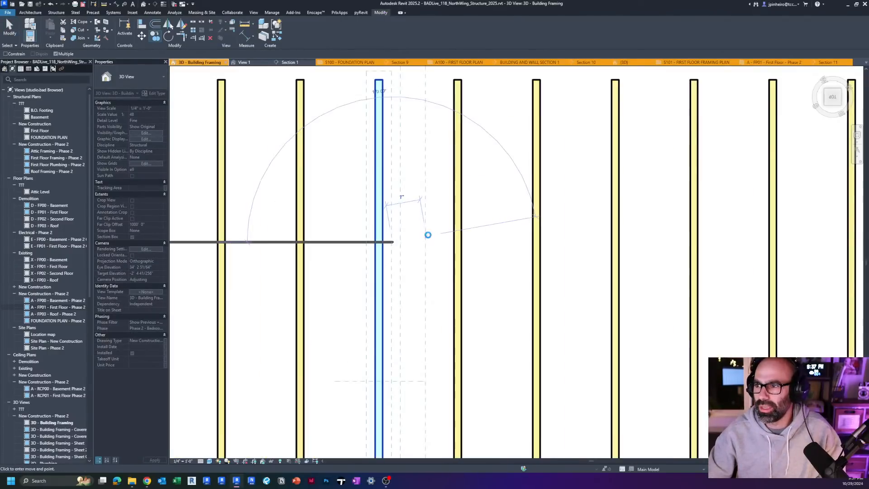
pyautogui.scroll(-2, 427, 243)
pyautogui.click(426, 244)
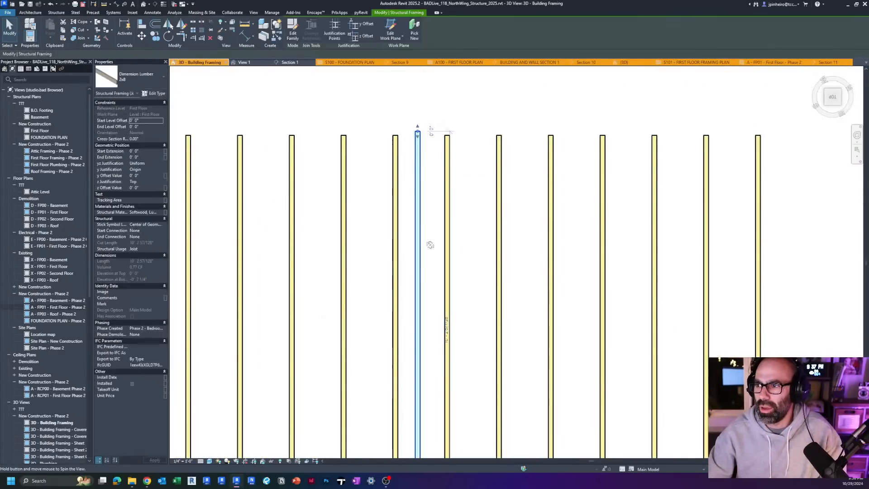
pyautogui.keyDown('shift'); pyautogui.moveTo(431, 244); pyautogui.dragTo(583, 206, button='middle'); pyautogui.keyUp('shift')
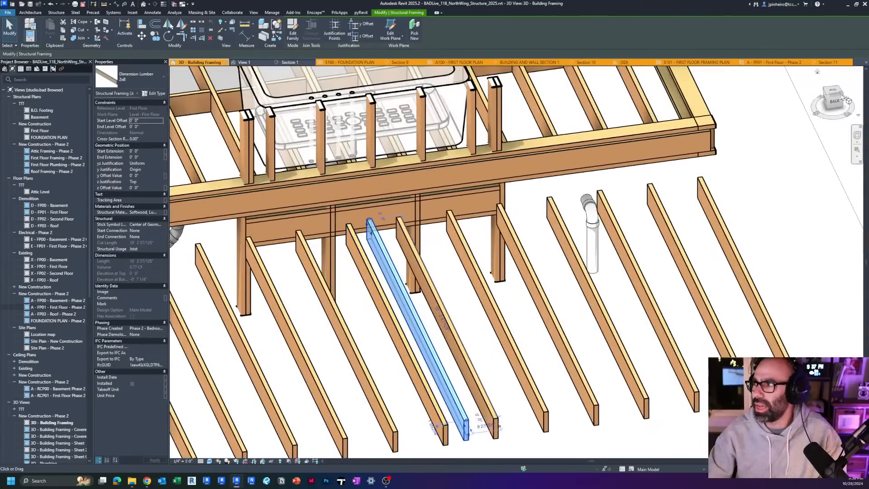
# Step: Rotate the copied 2x8 joist a quarter turn so it lies across the beam system's joists, and check it in 3D
pyautogui.click(833, 93)
pyautogui.scroll(-5, 556, 203)
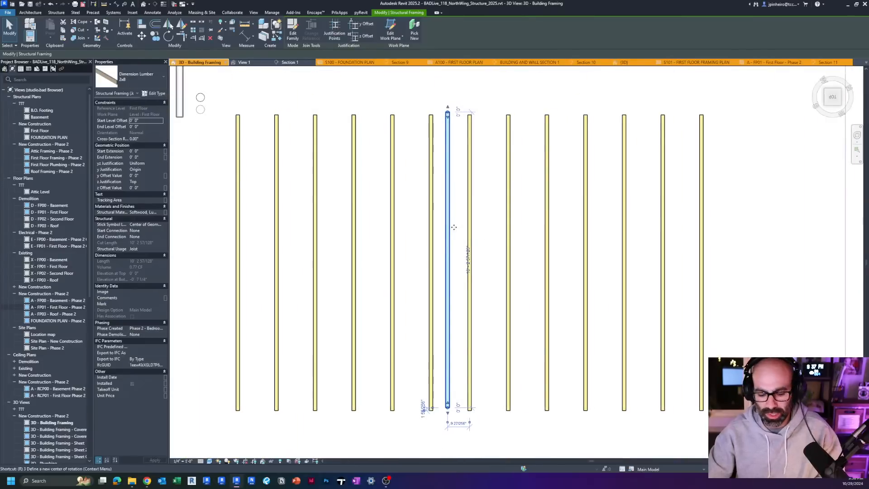
pyautogui.press('o')
pyautogui.click(548, 184)
pyautogui.press('Return')
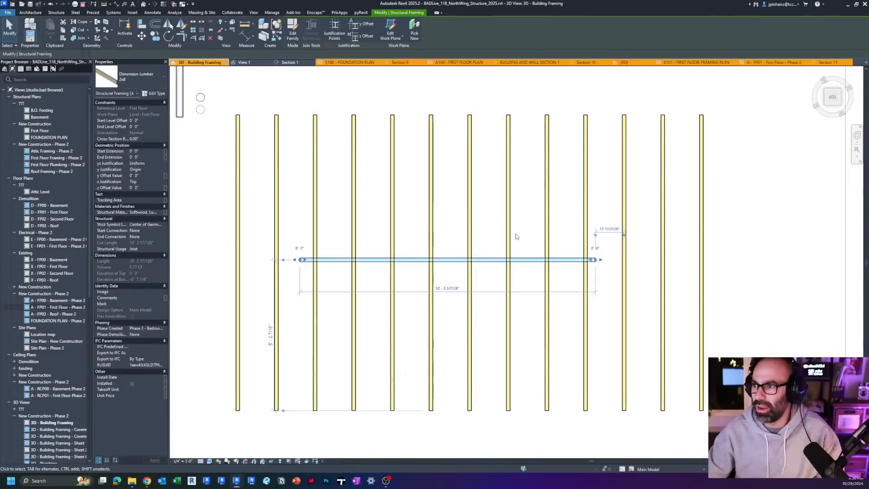
pyautogui.scroll(-2, 516, 238)
pyautogui.keyDown('shift'); pyautogui.moveTo(516, 238); pyautogui.dragTo(470, 201, button='middle'); pyautogui.keyUp('shift')
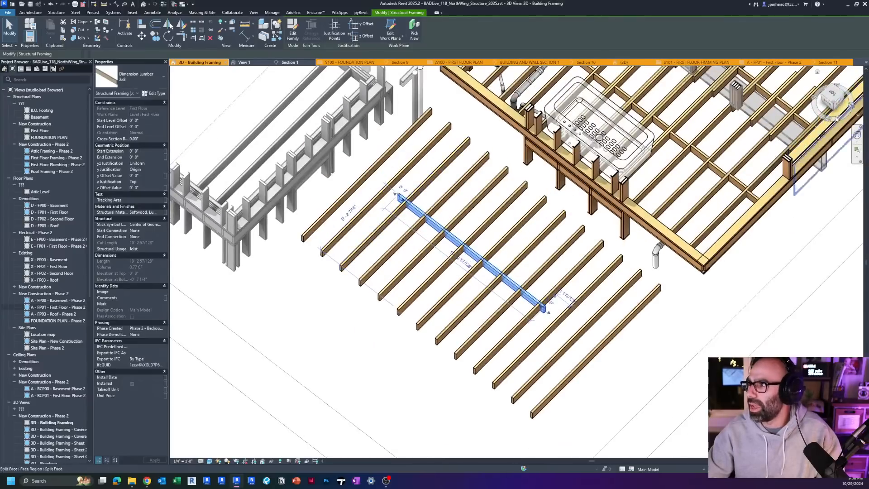
# Step: Split the joist crossing the middle of the rotated beam, deleting its inner segment to leave a gap around the crossing
pyautogui.click(832, 94)
pyautogui.press('Escape')
pyautogui.moveTo(470, 271); pyautogui.dragTo(472, 274, button='middle')
pyautogui.click(470, 274)
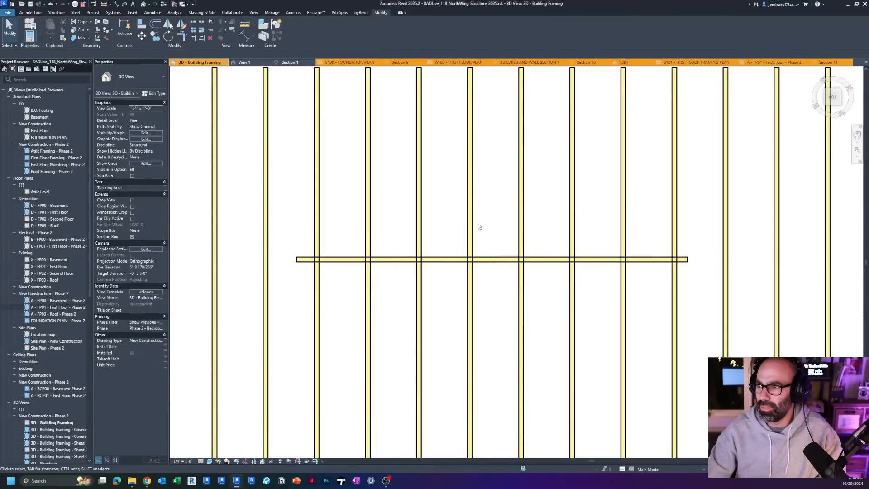
pyautogui.scroll(-2, 473, 226)
pyautogui.moveTo(466, 242); pyautogui.dragTo(414, 282, button='middle')
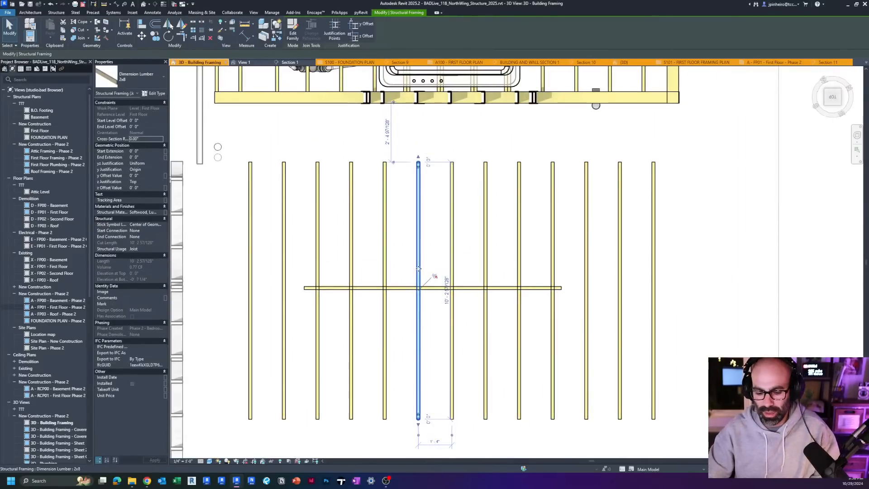
pyautogui.press('Escape')
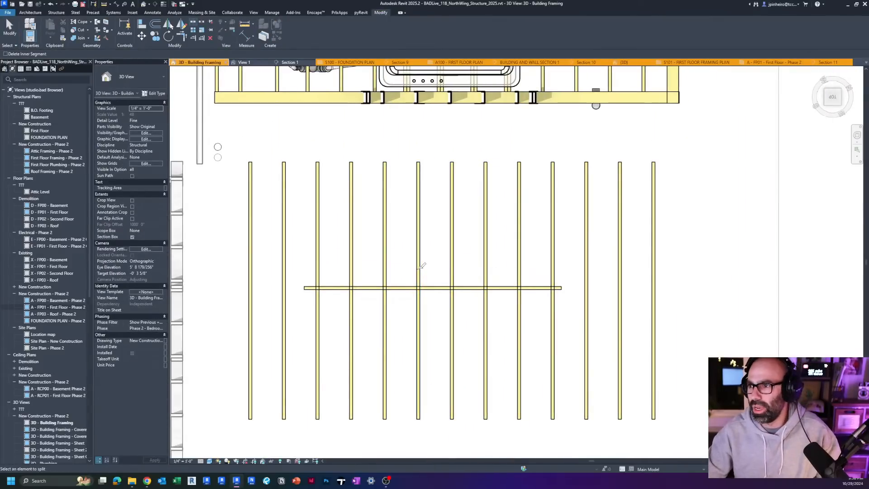
pyautogui.click(419, 276)
pyautogui.scroll(2, 420, 273)
pyautogui.moveTo(418, 268); pyautogui.dragTo(419, 309)
pyautogui.press('Escape')
# Step: Shorten both ends of the cross beam to meet the full-length joists on either side of the gap
pyautogui.click(431, 293)
pyautogui.moveTo(267, 293); pyautogui.dragTo(374, 294)
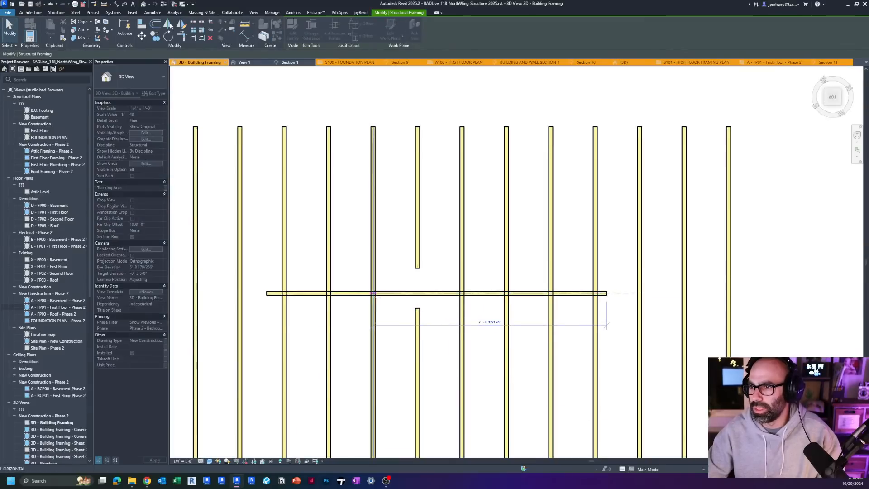
pyautogui.moveTo(606, 293); pyautogui.dragTo(462, 293)
# Step: Move the shortened cross beam flush against the end of the lower cut joist as a header
pyautogui.scroll(5, 412, 295)
pyautogui.press('v')
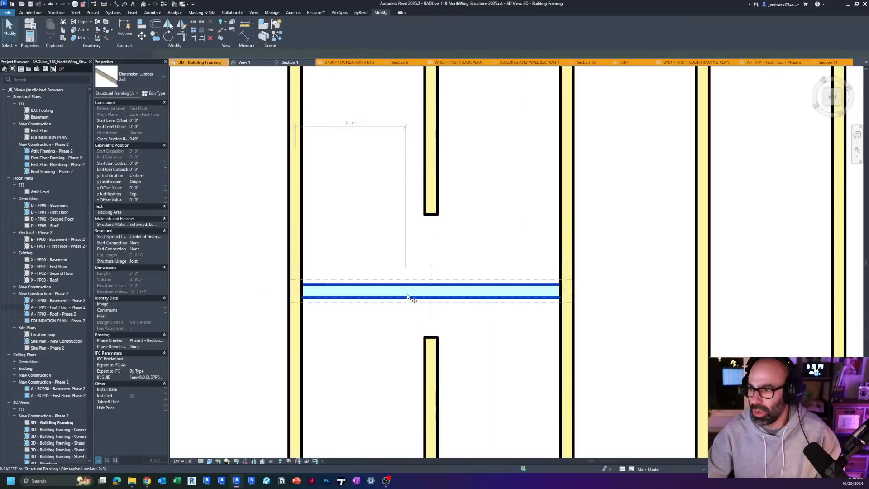
pyautogui.click(430, 297)
pyautogui.click(431, 338)
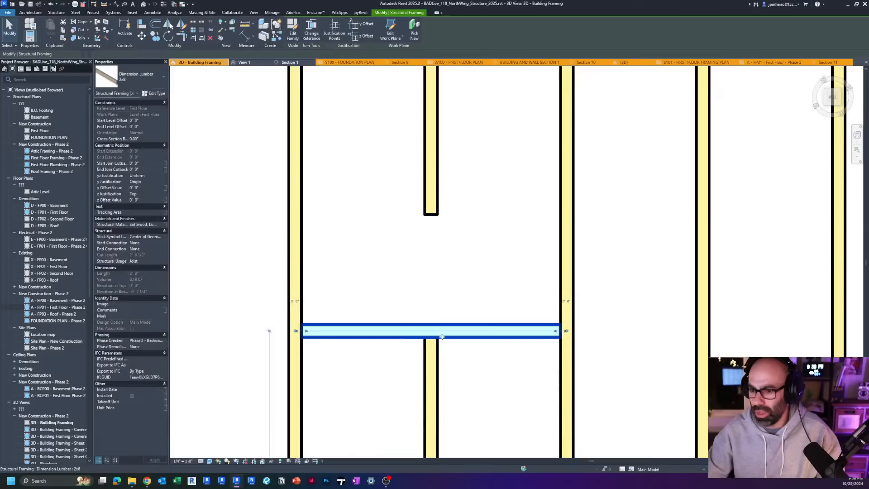
# Step: Copy the header to the end of the upper cut joist to close the other side of the opening
pyautogui.press('c')
pyautogui.press('o')
pyautogui.click(430, 323)
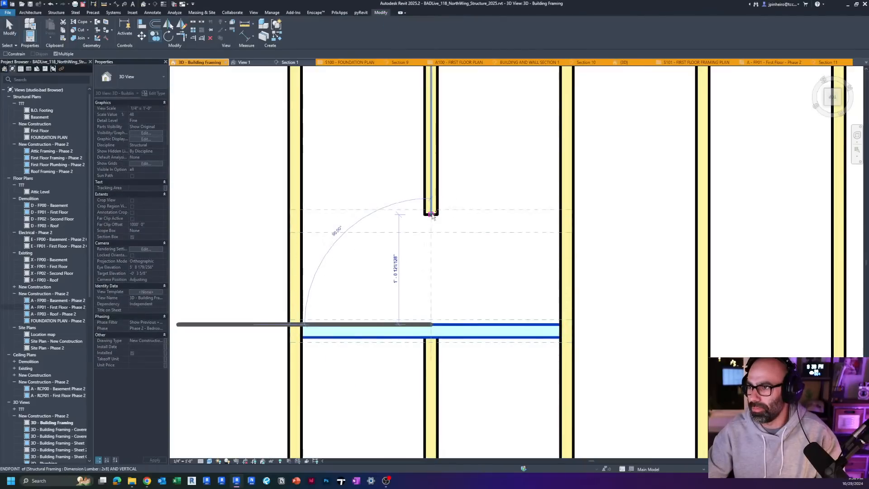
pyautogui.click(431, 214)
pyautogui.scroll(-7, 431, 219)
pyautogui.press('Escape')
pyautogui.press('Escape')
# Step: Double the lower header by copying it alongside itself on the opening side
pyautogui.scroll(3, 454, 259)
pyautogui.click(440, 258)
pyautogui.scroll(3, 440, 259)
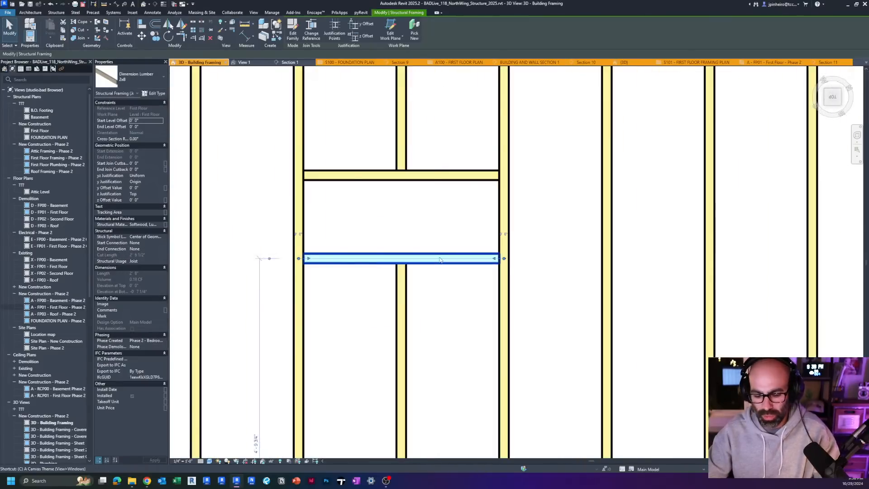
pyautogui.press('c')
pyautogui.press('o')
pyautogui.click(438, 264)
pyautogui.click(438, 253)
pyautogui.press('Escape')
pyautogui.press('Escape')
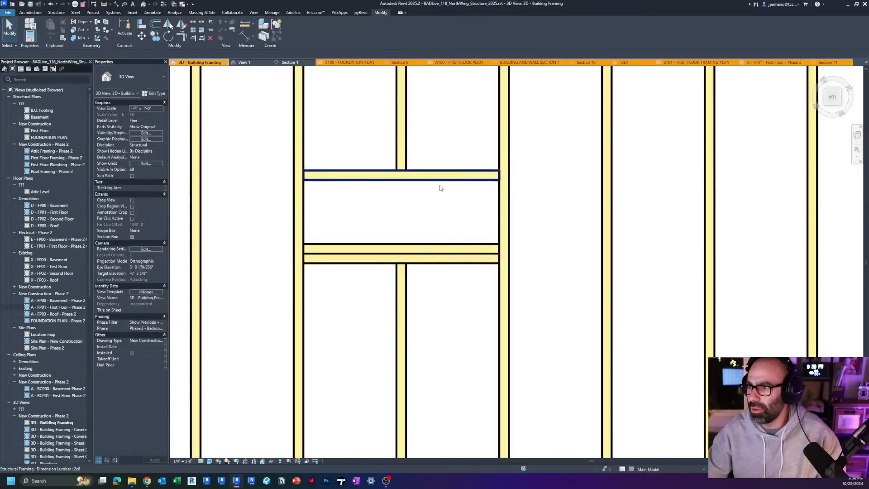
# Step: Double the upper header by copying it alongside itself toward the opening
pyautogui.click(441, 180)
pyautogui.press('c')
pyautogui.press('o')
pyautogui.click(434, 170)
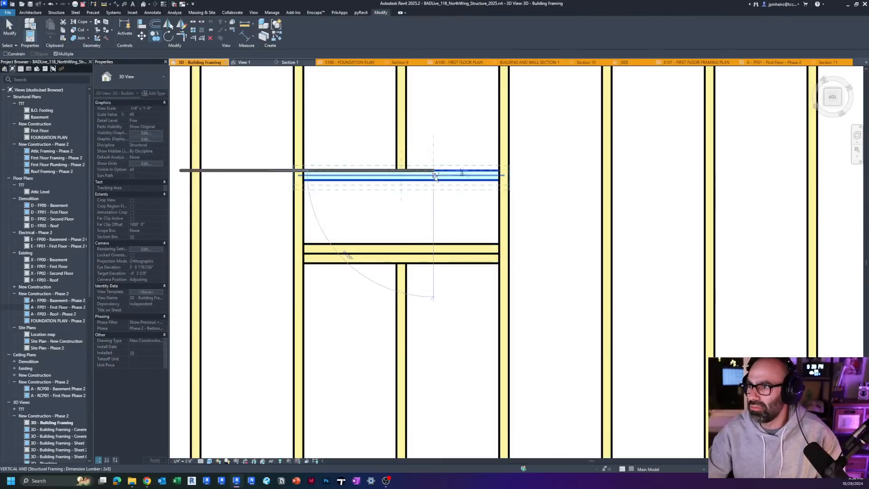
pyautogui.click(434, 179)
# Step: Double the full-length joist right of the opening with a copy on its outer side
pyautogui.click(500, 214)
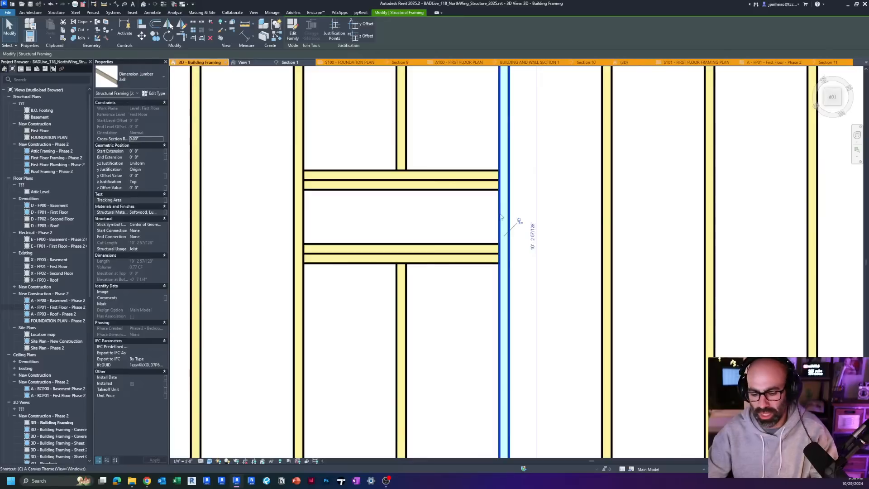
pyautogui.press('c')
pyautogui.press('o')
pyautogui.click(500, 215)
pyautogui.click(510, 216)
pyautogui.press('Escape')
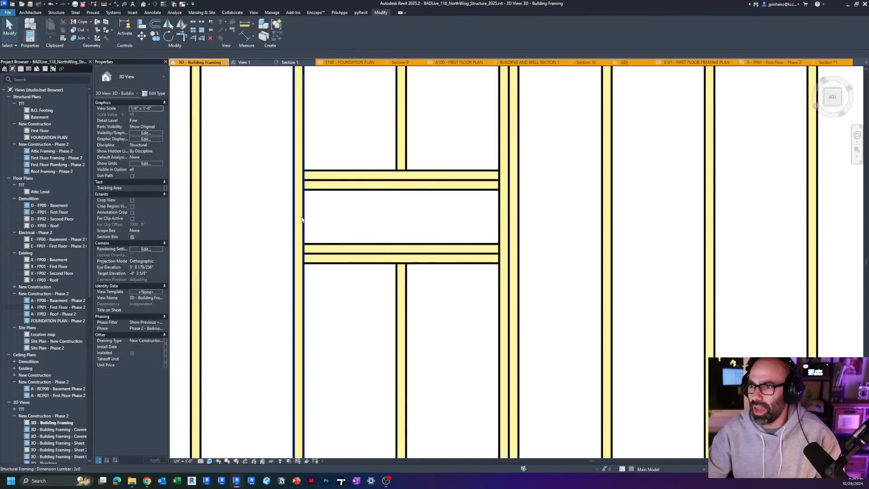
# Step: Double the full-length joist left of the opening with a copy on its outer side
pyautogui.click(301, 220)
pyautogui.press('c')
pyautogui.press('o')
pyautogui.click(304, 216)
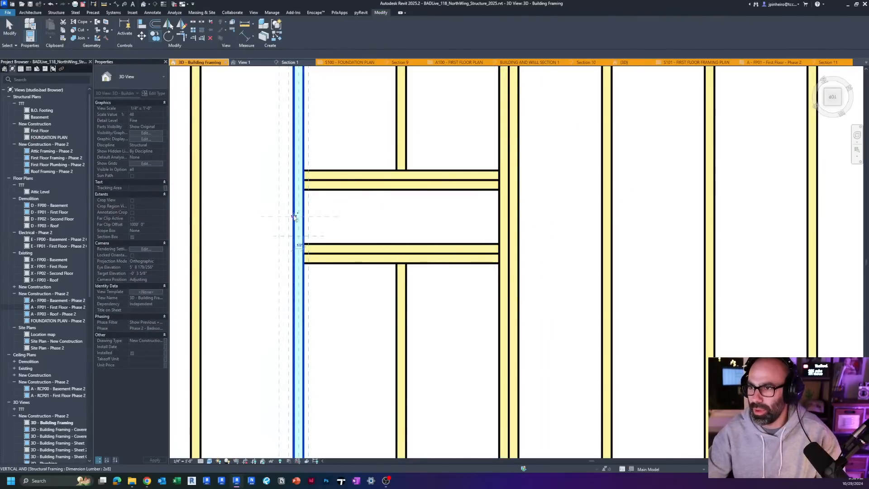
pyautogui.click(293, 217)
pyautogui.press('Escape')
# Step: Inspect the framed opening with its doubled headers and doubled side joists in 3D
pyautogui.scroll(-4, 295, 217)
pyautogui.click(363, 222)
pyautogui.keyDown('shift'); pyautogui.moveTo(393, 255); pyautogui.dragTo(373, 231, button='middle'); pyautogui.keyUp('shift')
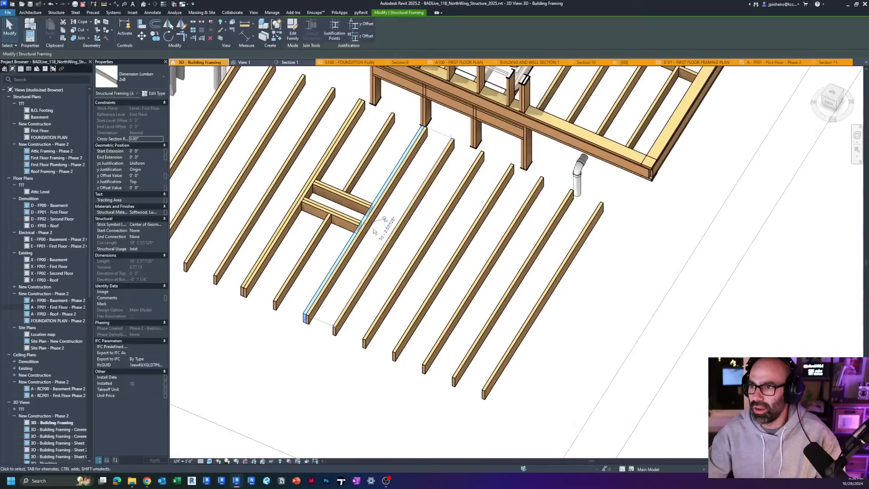
pyautogui.press('Escape')
pyautogui.scroll(3, 372, 233)
pyautogui.keyDown('shift'); pyautogui.moveTo(387, 266); pyautogui.dragTo(420, 299, button='middle'); pyautogui.keyUp('shift')
pyautogui.scroll(-2, 407, 251)
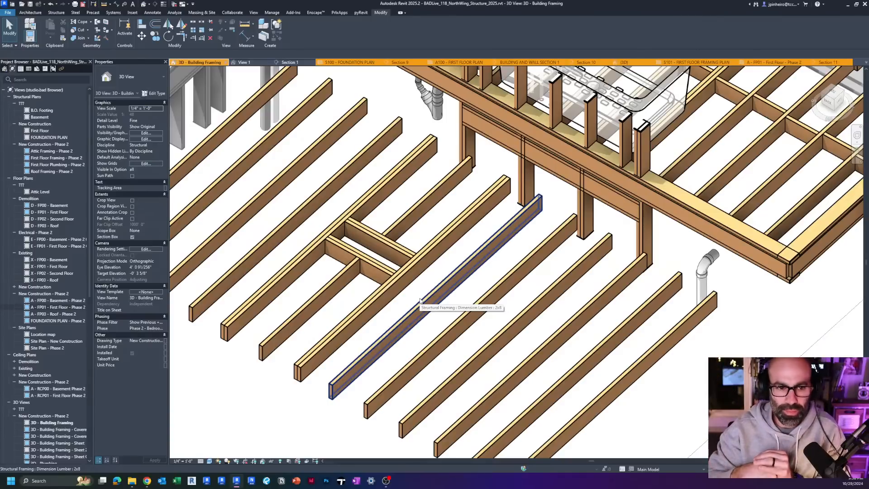
# Step: Select the whole beam system around the framed opening and examine its extent relative to the added members
pyautogui.press('Tab')
pyautogui.click(420, 299)
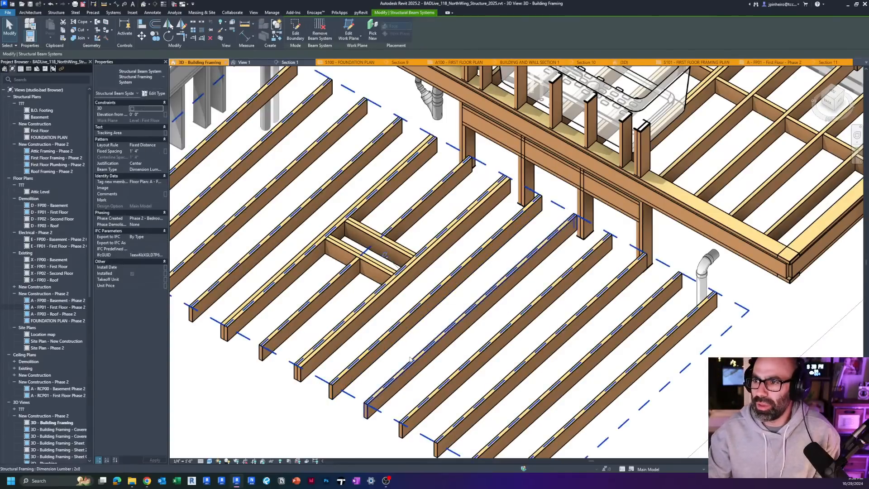
pyautogui.keyDown('shift'); pyautogui.moveTo(420, 299); pyautogui.dragTo(400, 390, button='middle'); pyautogui.keyUp('shift')
pyautogui.scroll(1, 399, 390)
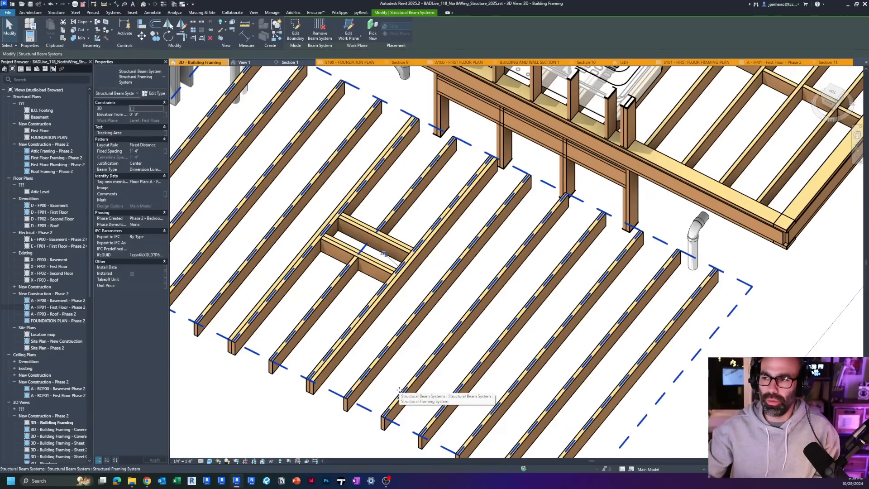
pyautogui.scroll(3, 378, 292)
pyautogui.click(368, 300)
pyautogui.scroll(-5, 368, 301)
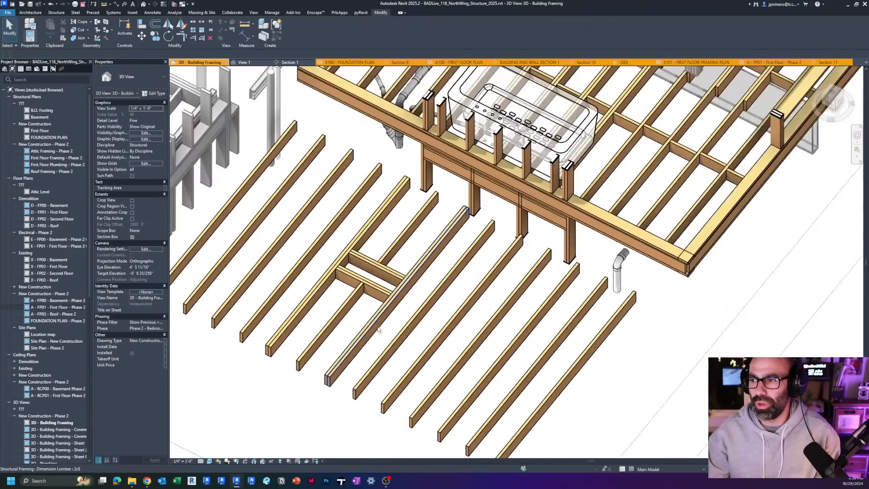
pyautogui.keyDown('shift'); pyautogui.moveTo(368, 300); pyautogui.dragTo(362, 347, button='middle'); pyautogui.keyUp('shift')
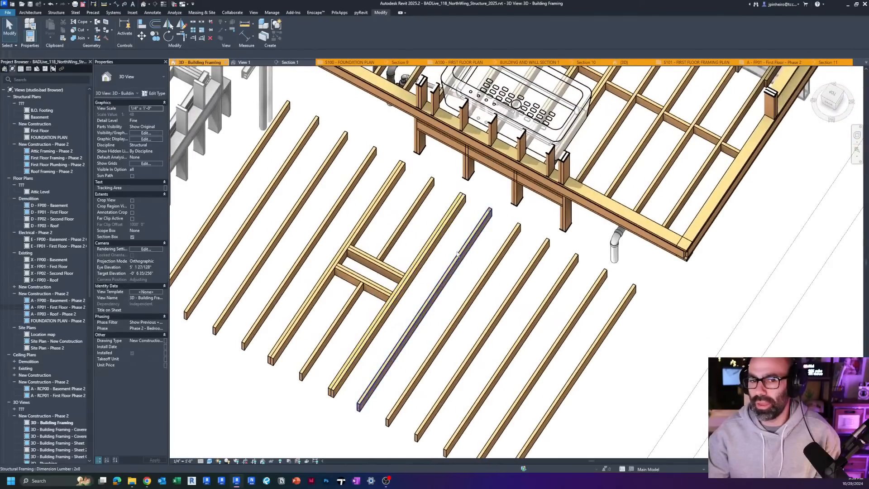
# Step: Examine the main floor framing in 3D, selecting its structural beam systems on both sides of the central wall
pyautogui.scroll(-1, 460, 247)
pyautogui.click(588, 319)
pyautogui.scroll(1, 595, 326)
pyautogui.click(595, 326)
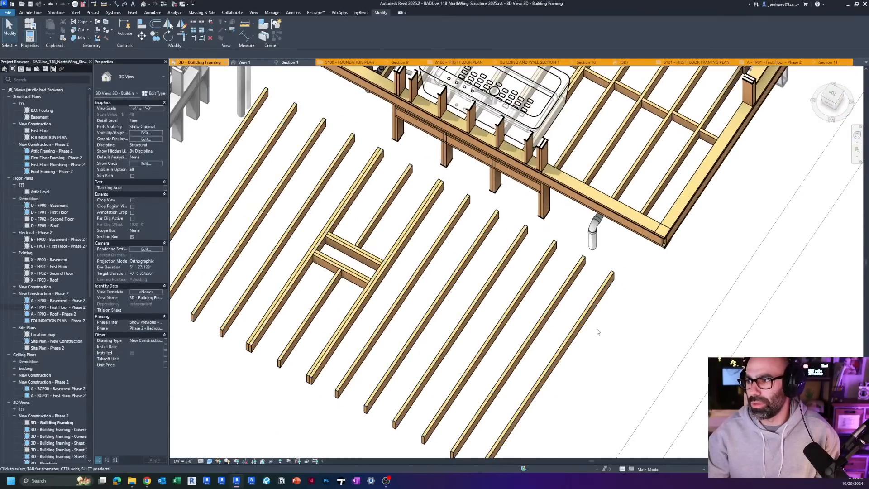
pyautogui.scroll(-1, 590, 326)
pyautogui.keyDown('shift'); pyautogui.moveTo(589, 322); pyautogui.dragTo(369, 302, button='middle'); pyautogui.keyUp('shift')
pyautogui.scroll(-2, 505, 250)
pyautogui.scroll(2, 509, 242)
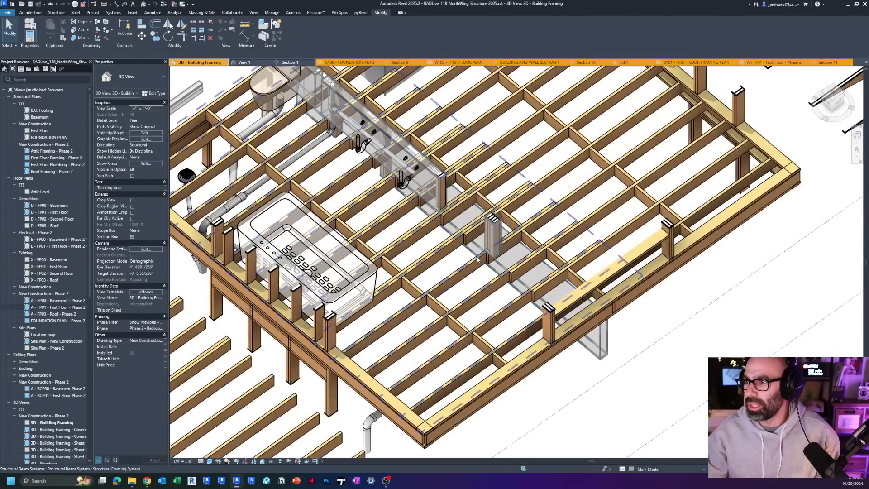
pyautogui.scroll(1, 552, 226)
pyautogui.click(594, 219)
pyautogui.moveTo(594, 220); pyautogui.dragTo(485, 301, button='middle')
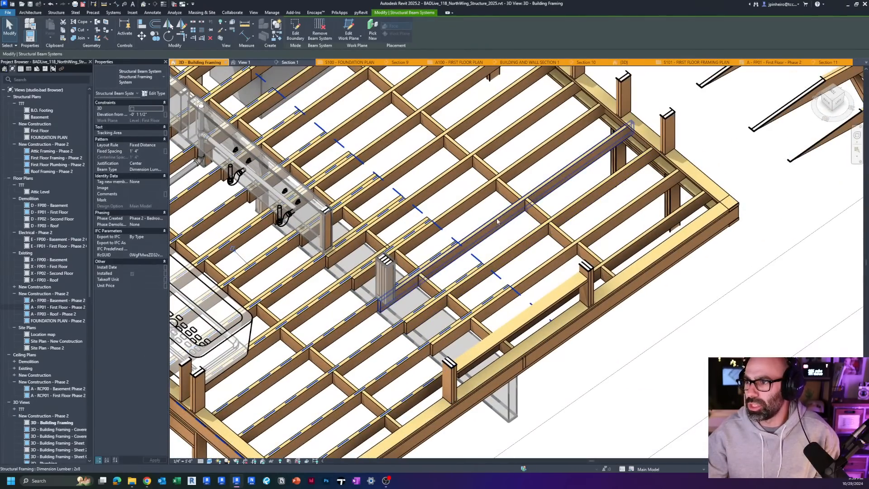
pyautogui.scroll(-2, 494, 219)
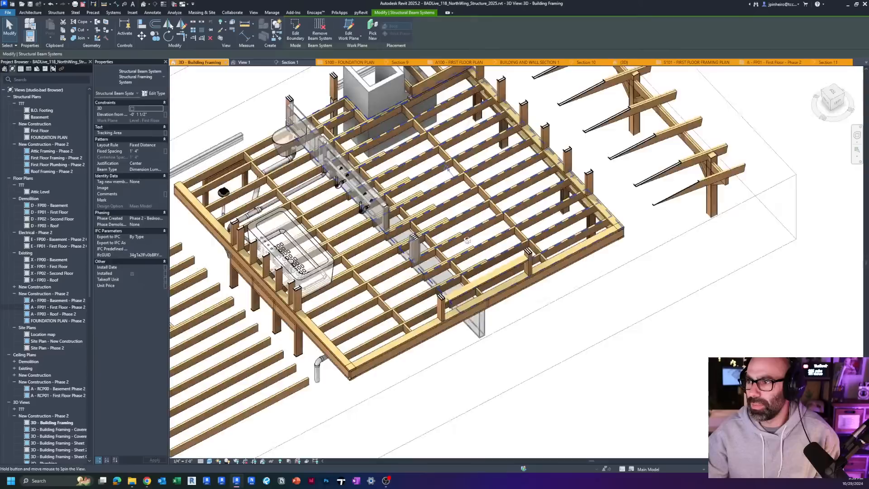
pyautogui.keyDown('shift'); pyautogui.moveTo(494, 219); pyautogui.dragTo(392, 258, button='middle'); pyautogui.keyUp('shift')
pyautogui.click(363, 313)
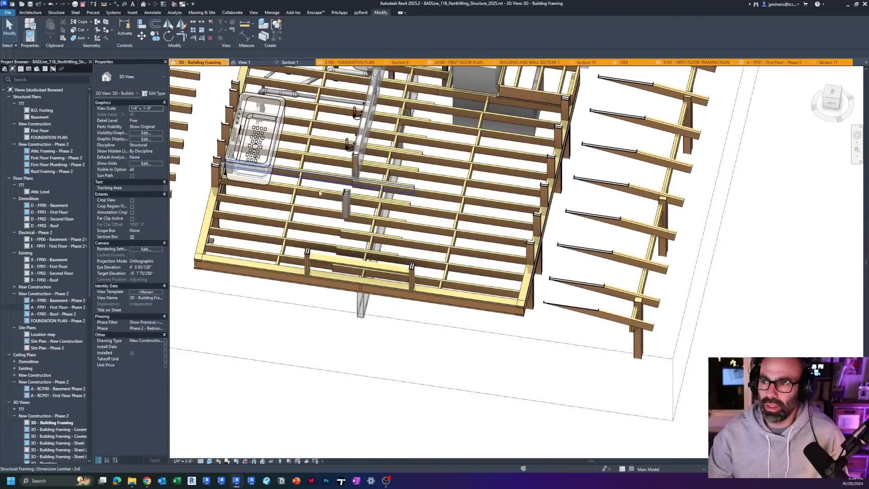
pyautogui.keyDown('shift'); pyautogui.moveTo(320, 193); pyautogui.dragTo(326, 300, button='middle'); pyautogui.keyUp('shift')
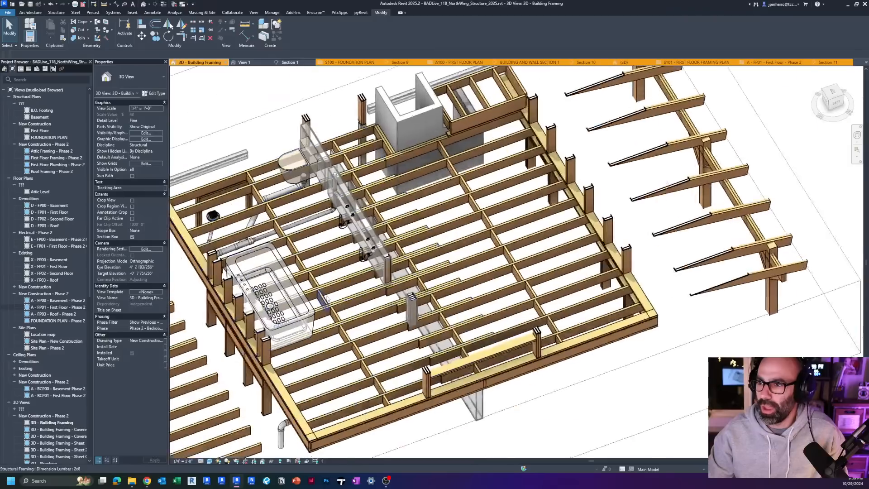
# Step: Examine the individual 2x8 blocking piece between the joists beside the bathtub
pyautogui.scroll(1, 328, 299)
pyautogui.click(326, 299)
pyautogui.scroll(-2, 457, 233)
pyautogui.scroll(1, 348, 301)
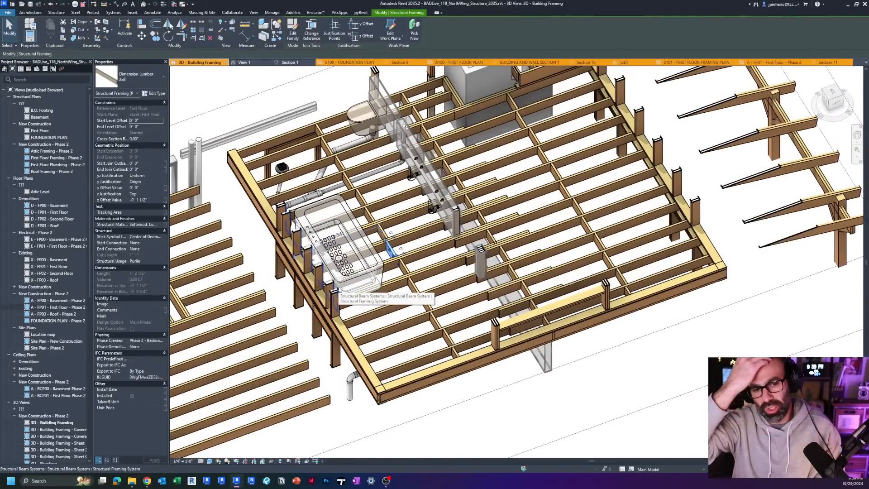
pyautogui.keyDown('shift'); pyautogui.moveTo(354, 290); pyautogui.dragTo(378, 292, button='middle'); pyautogui.keyUp('shift')
pyautogui.press('Escape')
pyautogui.scroll(-1, 362, 294)
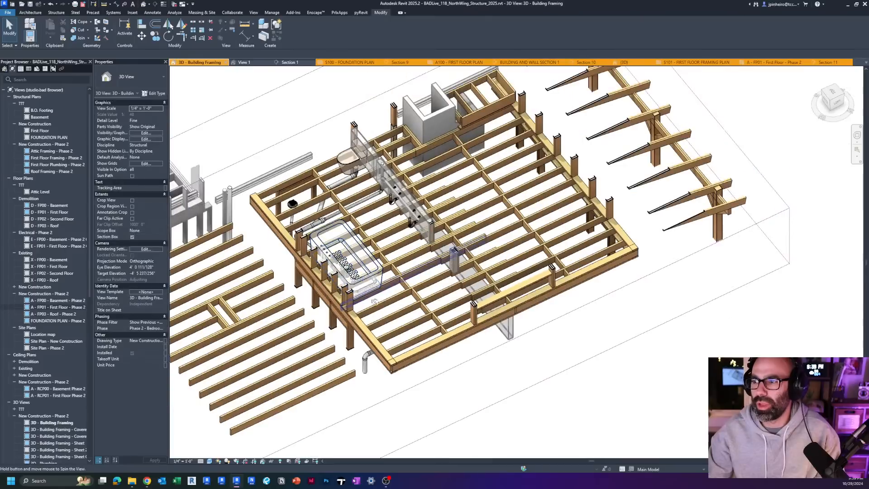
# Step: Examine further 2x8 blocking pieces in the main floor, including the one beside the built-up post
pyautogui.keyDown('shift'); pyautogui.moveTo(343, 332); pyautogui.dragTo(400, 367, button='middle'); pyautogui.keyUp('shift')
pyautogui.scroll(1, 539, 207)
pyautogui.click(539, 205)
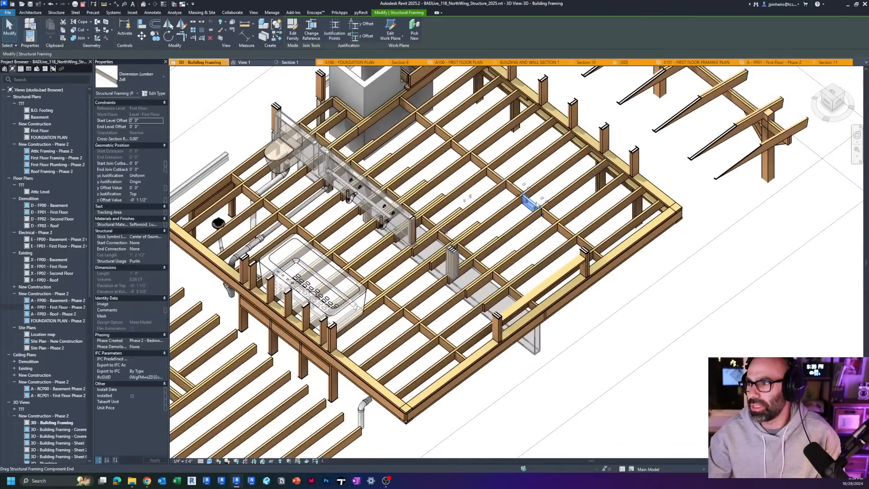
pyautogui.scroll(-1, 529, 202)
pyautogui.scroll(2, 475, 217)
pyautogui.scroll(2, 483, 261)
pyautogui.click(483, 262)
pyautogui.scroll(-1, 483, 263)
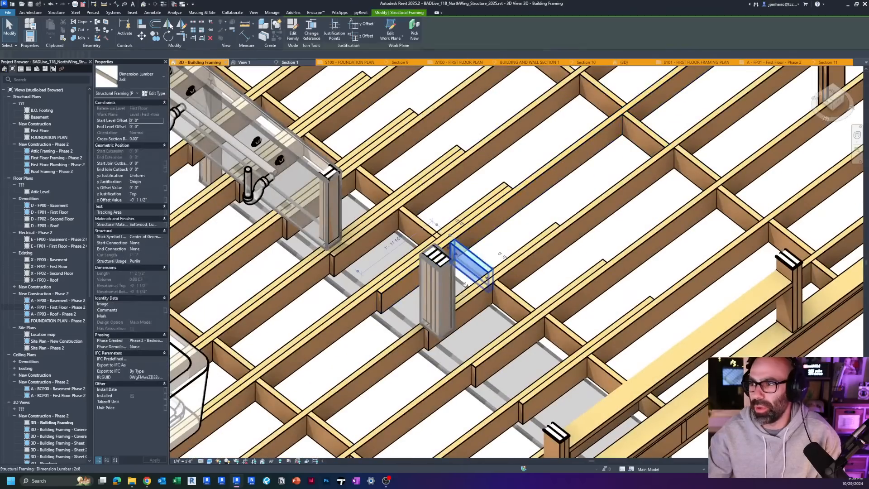
pyautogui.scroll(-3, 484, 272)
pyautogui.scroll(4, 277, 351)
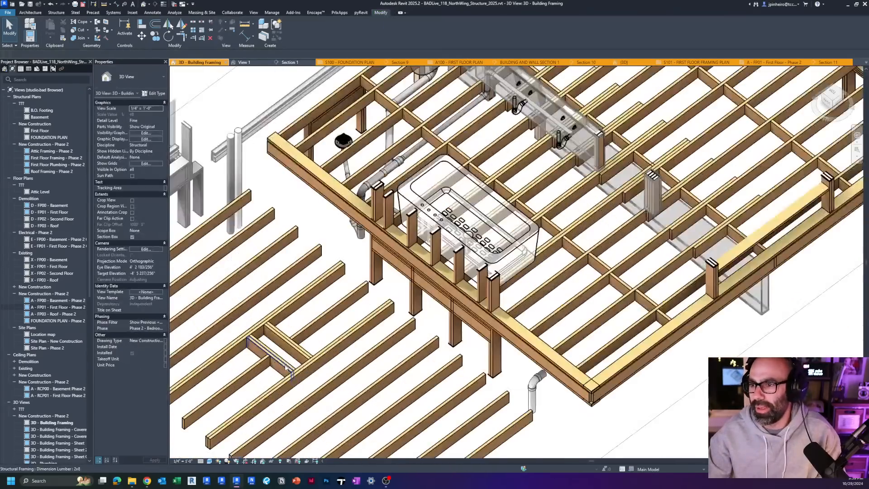
# Step: Copy the outer 2x8 member of the framed opening down to the last joists of the same beam system
pyautogui.click(269, 352)
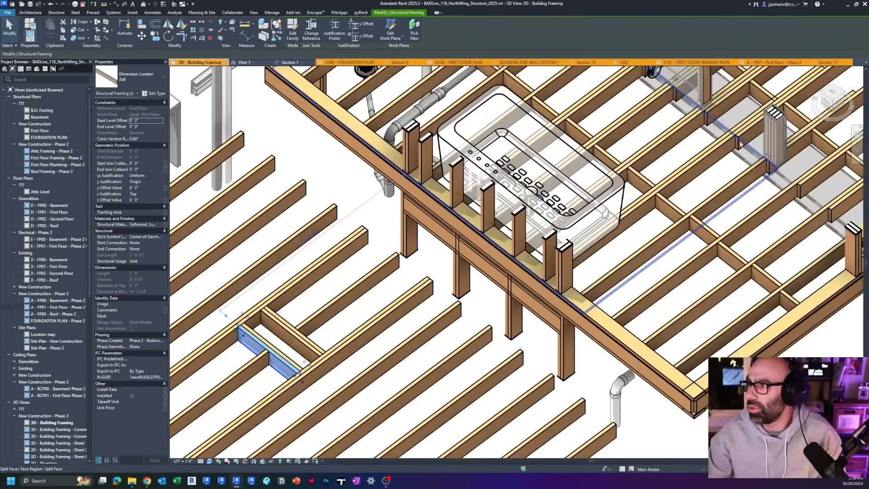
pyautogui.click(831, 94)
pyautogui.scroll(-3, 311, 282)
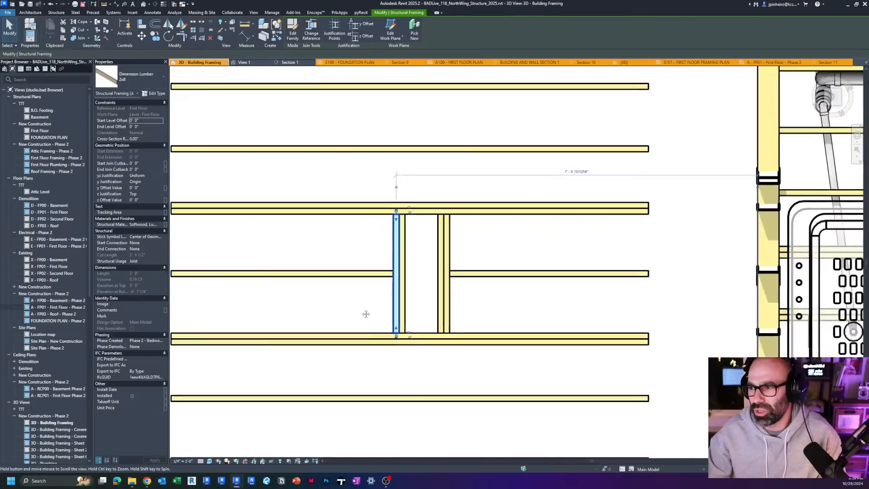
pyautogui.press('c')
pyautogui.press('o')
pyautogui.click(364, 335)
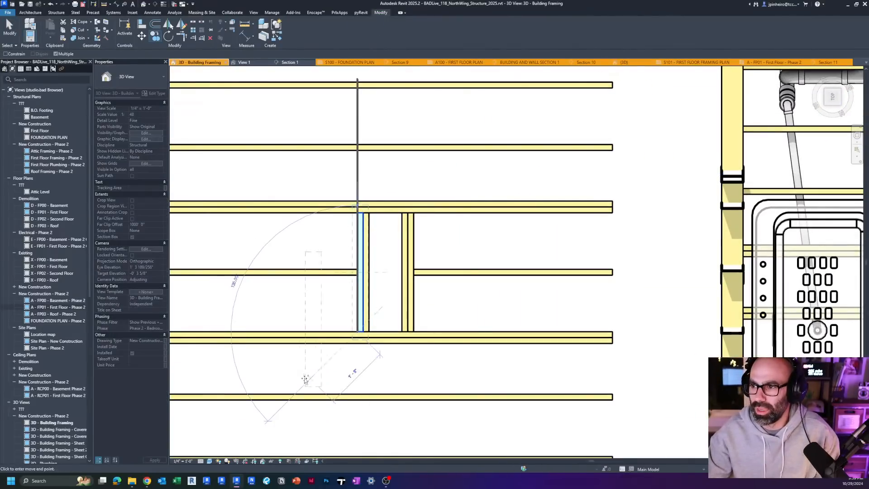
pyautogui.scroll(-3, 344, 301)
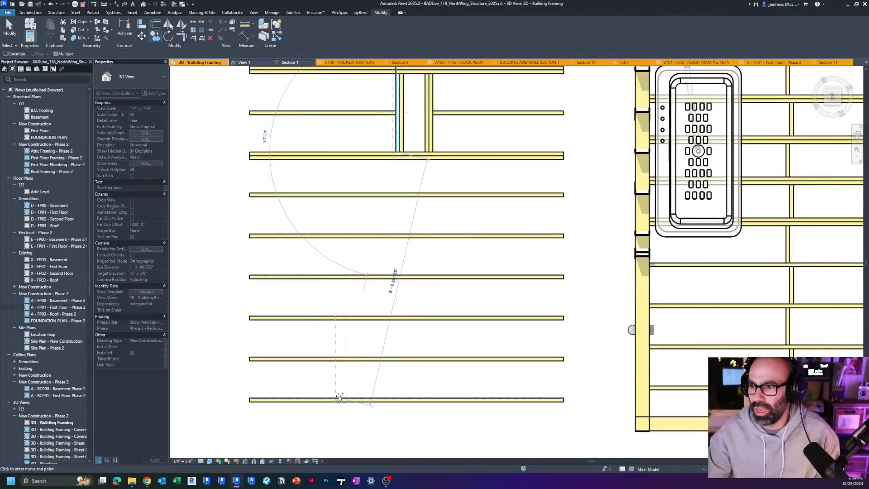
pyautogui.click(341, 358)
# Step: Shorten the copied 2x8 to the middle joist so it spans only the last joist bay, with a 1'-4" length
pyautogui.scroll(3, 342, 369)
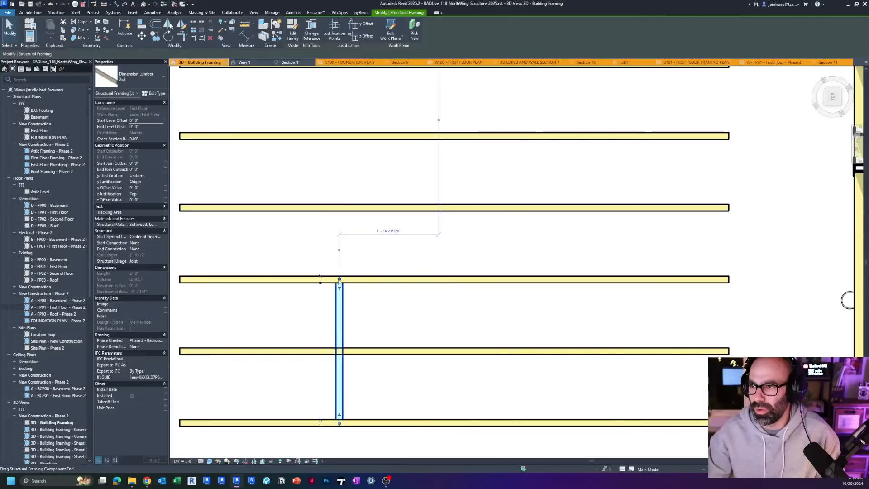
pyautogui.moveTo(339, 279); pyautogui.dragTo(338, 354)
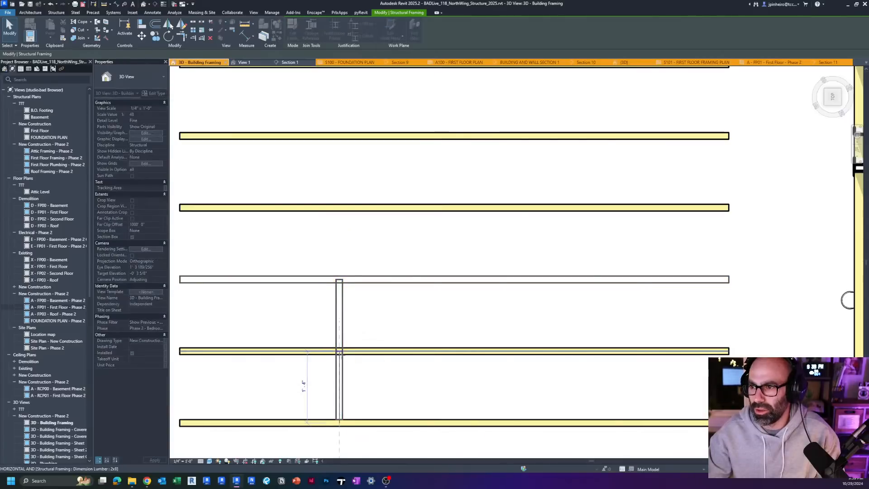
pyautogui.scroll(3, 339, 352)
pyautogui.scroll(-3, 352, 368)
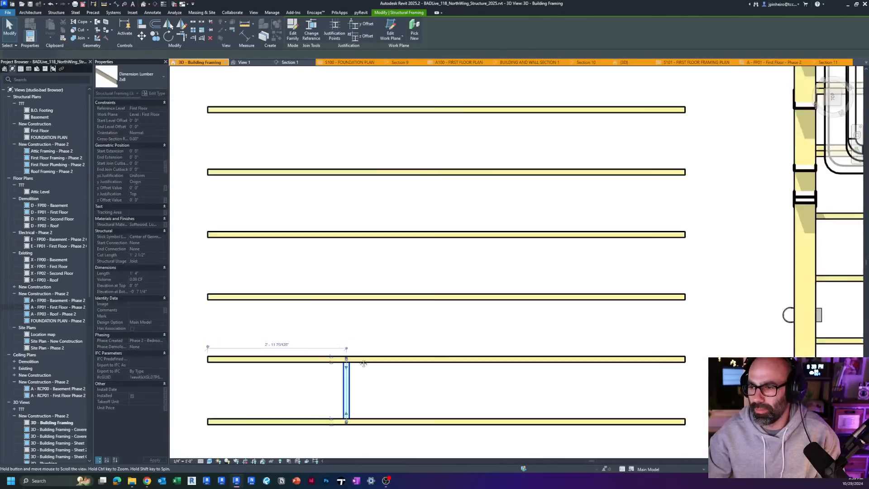
pyautogui.moveTo(361, 363); pyautogui.dragTo(355, 273, button='middle')
# Step: Examine the 2x8 block's component-end control at the joist centreline in plan and its fit between the joists in 3D
pyautogui.click(355, 281)
pyautogui.click(341, 311)
pyautogui.scroll(2, 341, 310)
pyautogui.moveTo(338, 309); pyautogui.dragTo(332, 335, button='middle')
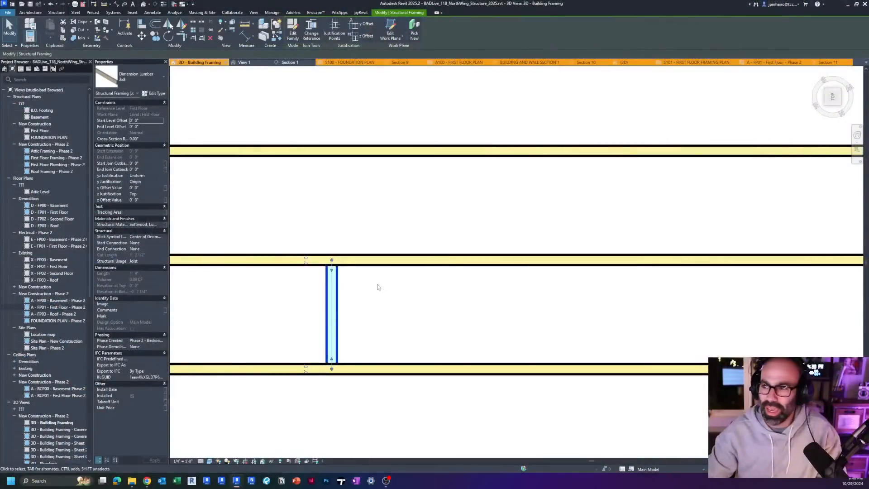
pyautogui.scroll(2, 378, 287)
pyautogui.moveTo(353, 311); pyautogui.dragTo(421, 270, button='middle')
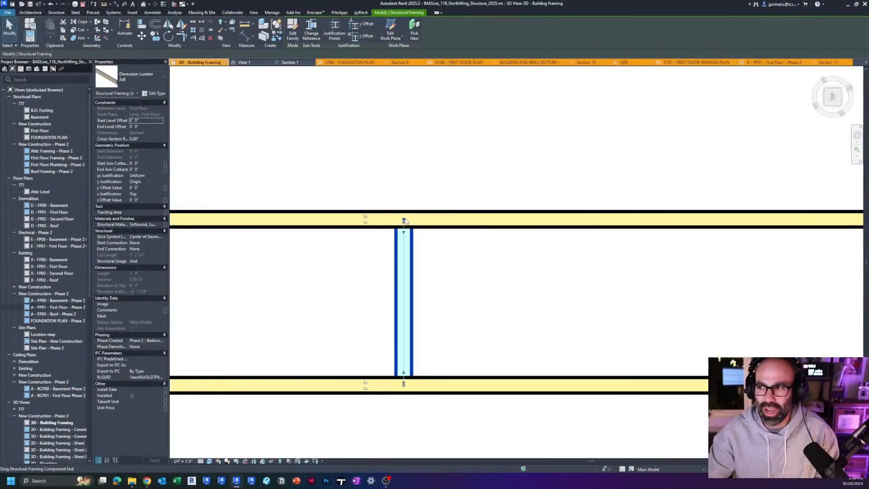
pyautogui.moveTo(404, 221)
pyautogui.mouseDown()
pyautogui.moveTo(404, 243)
pyautogui.moveTo(403, 219)
pyautogui.mouseUp()
pyautogui.click(423, 247)
pyautogui.click(409, 236)
pyautogui.scroll(2, 405, 219)
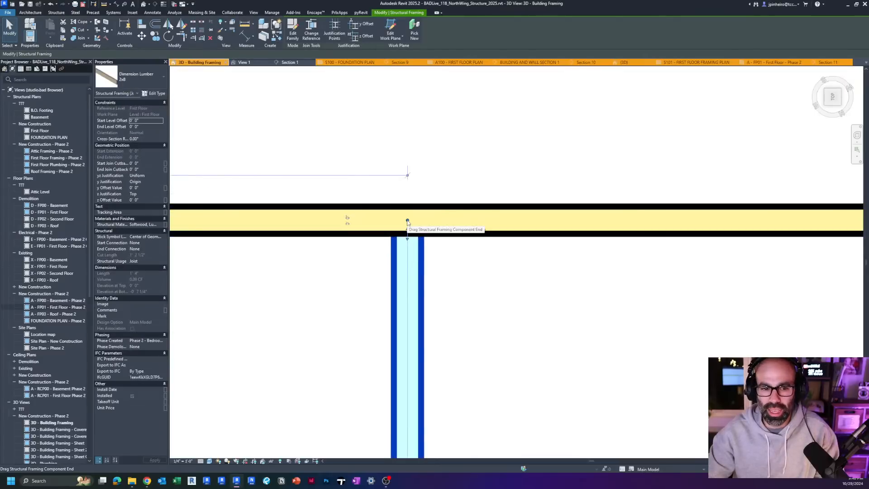
pyautogui.scroll(-3, 407, 222)
pyautogui.scroll(2, 407, 222)
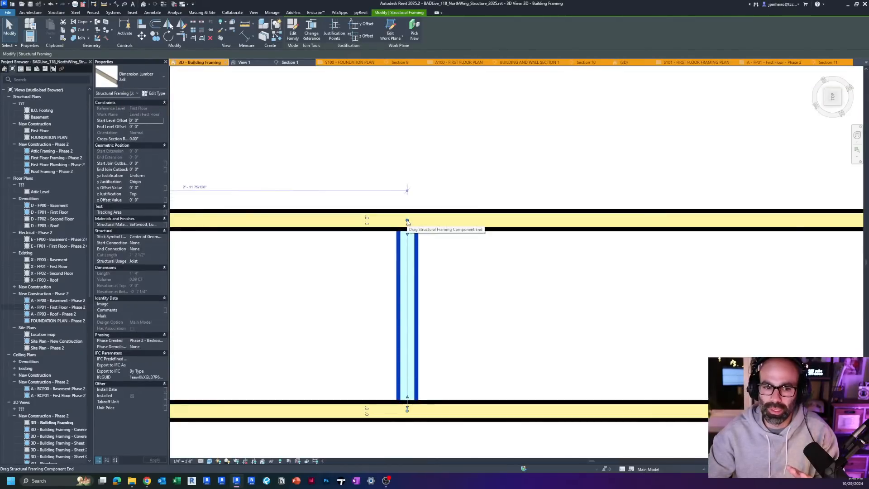
pyautogui.scroll(-5, 407, 221)
pyautogui.keyDown('shift'); pyautogui.moveTo(408, 222); pyautogui.dragTo(554, 160, button='middle'); pyautogui.keyUp('shift')
pyautogui.keyDown('shift'); pyautogui.moveTo(461, 254); pyautogui.dragTo(418, 267, button='middle'); pyautogui.keyUp('shift')
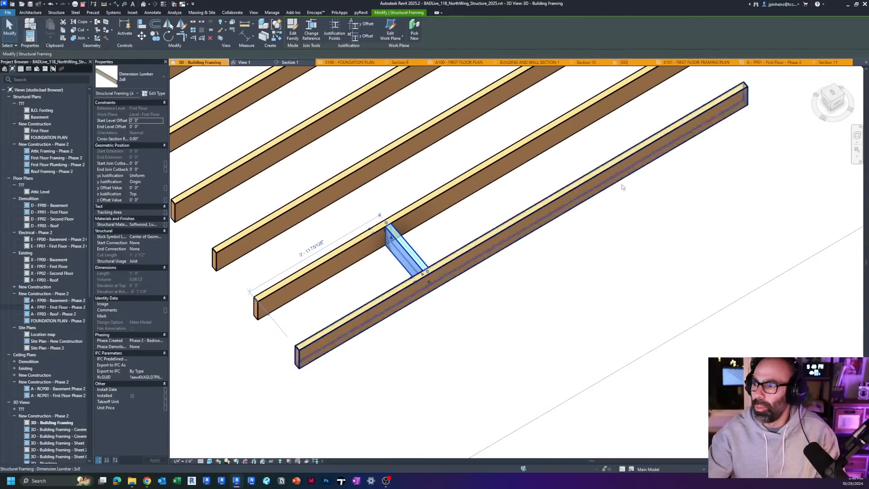
# Step: Extend the 2x8 block's component end past the adjoining joist into the next bay, to a length of 2'-3"
pyautogui.click(831, 92)
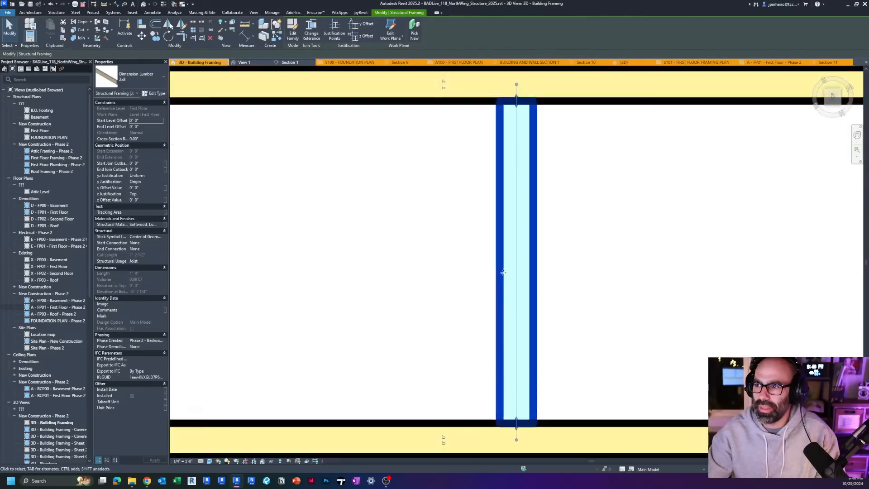
pyautogui.moveTo(523, 367); pyautogui.dragTo(325, 295, button='middle')
pyautogui.scroll(-1, 325, 290)
pyautogui.scroll(-2, 327, 341)
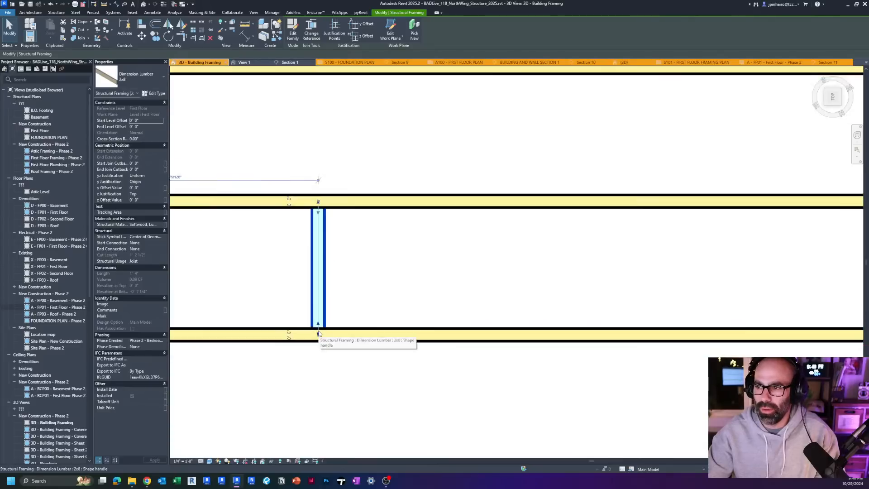
pyautogui.moveTo(318, 201); pyautogui.dragTo(318, 109)
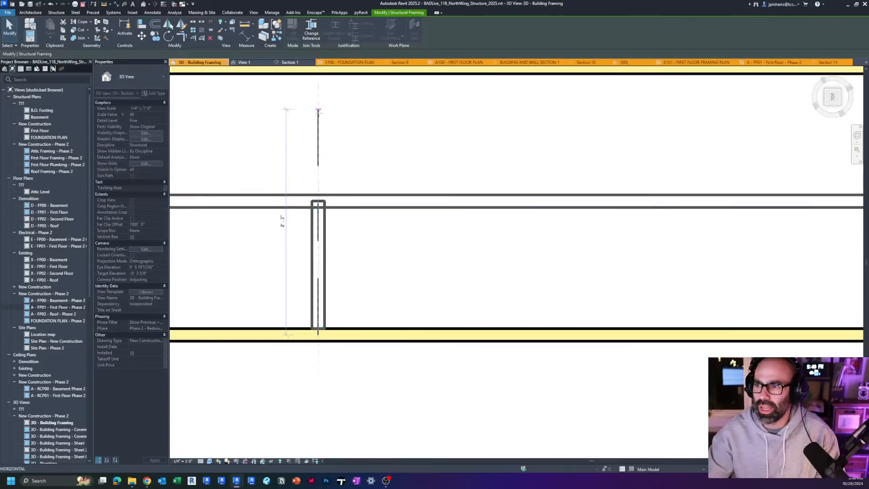
pyautogui.moveTo(350, 144); pyautogui.dragTo(344, 229, button='middle')
# Step: Pull the block's shape handle back to the joist's near face, with an End Extension of -0' 11 3/4", leaving its component end beyond the joist
pyautogui.scroll(2, 332, 200)
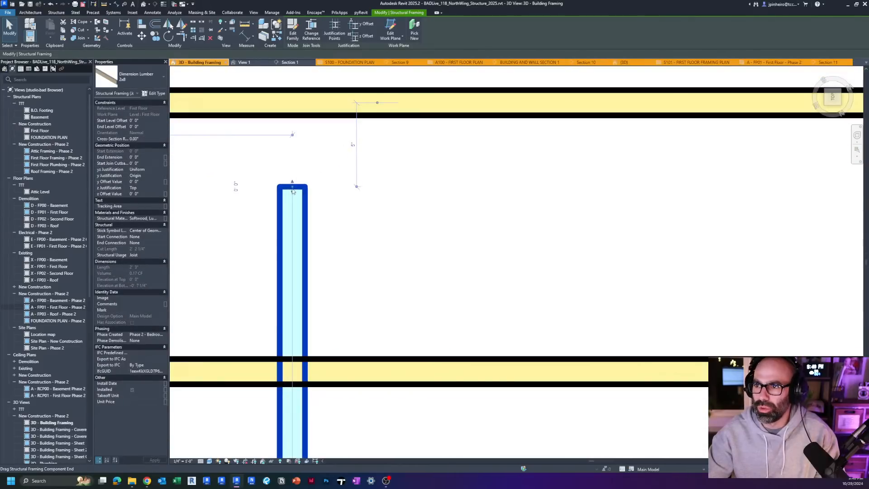
pyautogui.scroll(2, 294, 193)
pyautogui.press('ctrl')
pyautogui.press('ctrl')
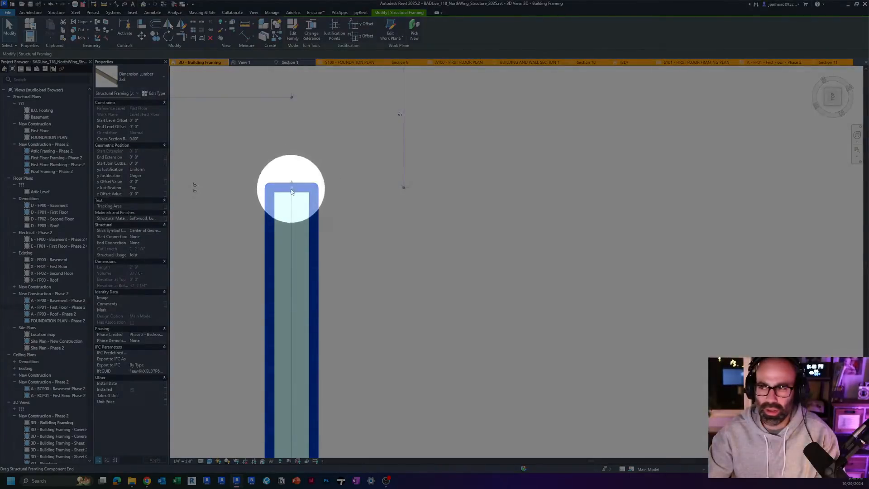
pyautogui.scroll(-4, 292, 191)
pyautogui.moveTo(311, 198); pyautogui.dragTo(324, 145, button='middle')
pyautogui.scroll(-1, 324, 144)
pyautogui.moveTo(310, 128); pyautogui.dragTo(311, 182)
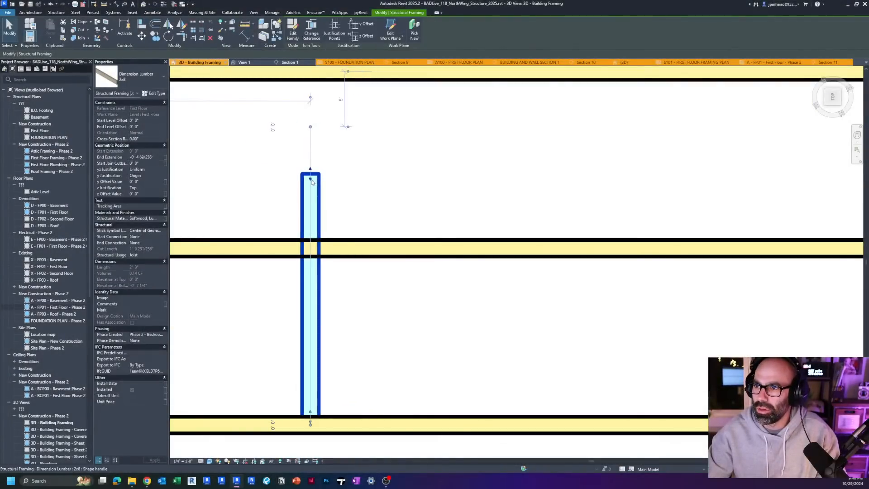
pyautogui.scroll(2, 310, 177)
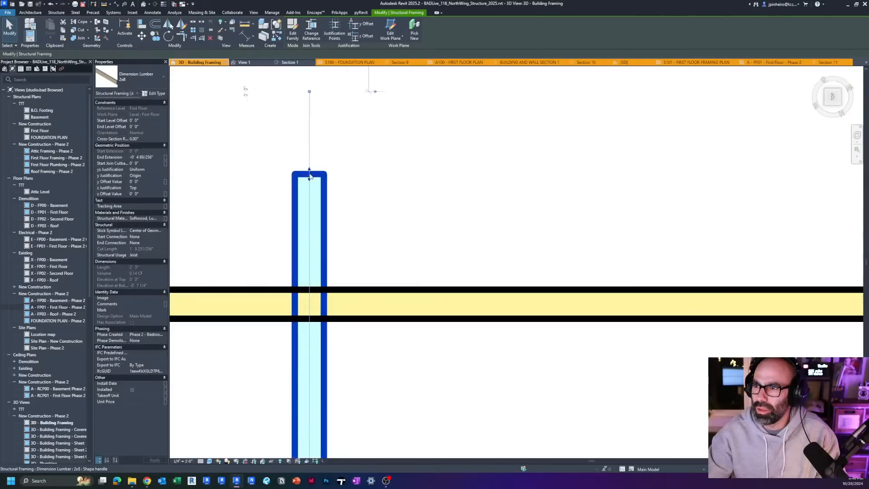
pyautogui.moveTo(310, 177); pyautogui.dragTo(310, 320)
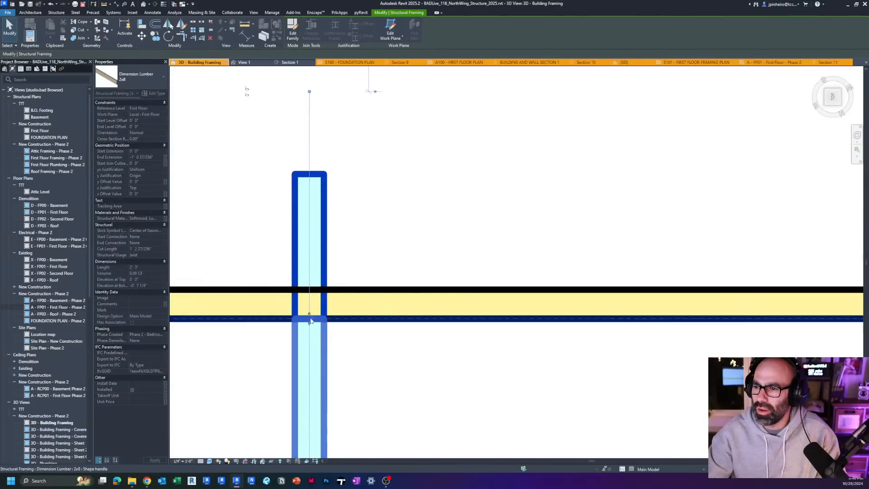
# Step: Examine the trimmed block in 3D and its component end point located away from the physical end
pyautogui.scroll(-2, 372, 334)
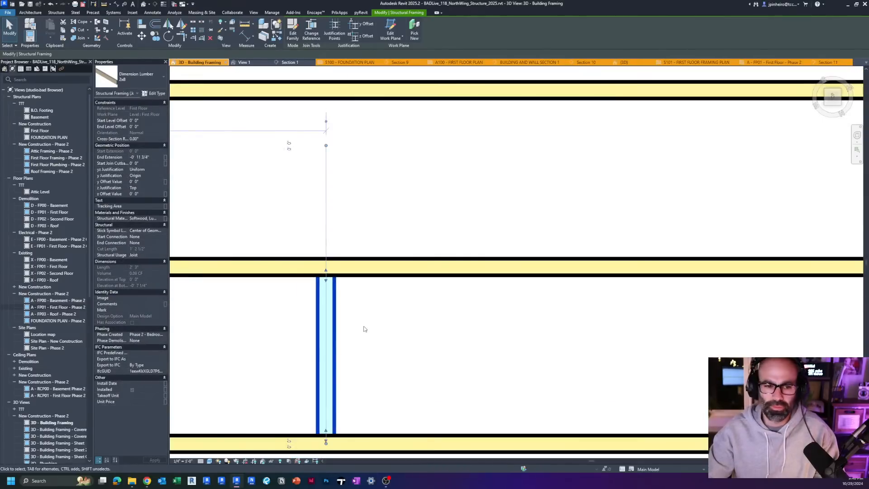
pyautogui.keyDown('shift'); pyautogui.moveTo(365, 329); pyautogui.dragTo(479, 220, button='middle'); pyautogui.keyUp('shift')
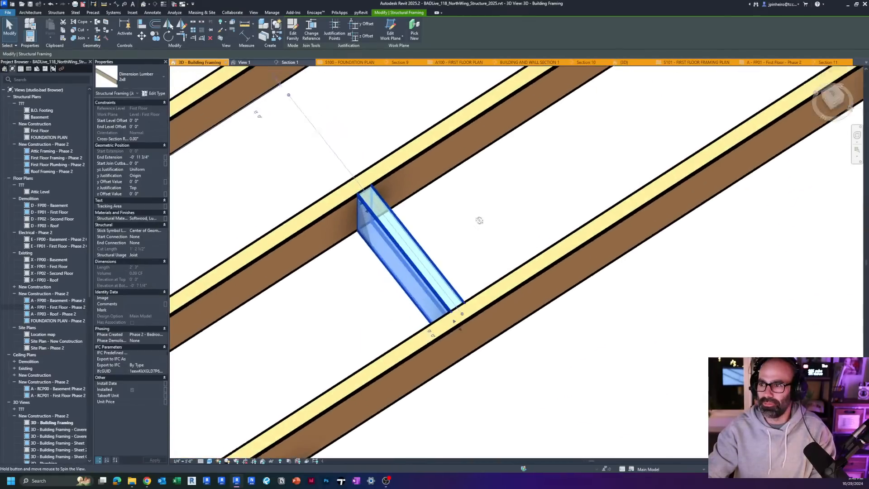
pyautogui.scroll(5, 340, 150)
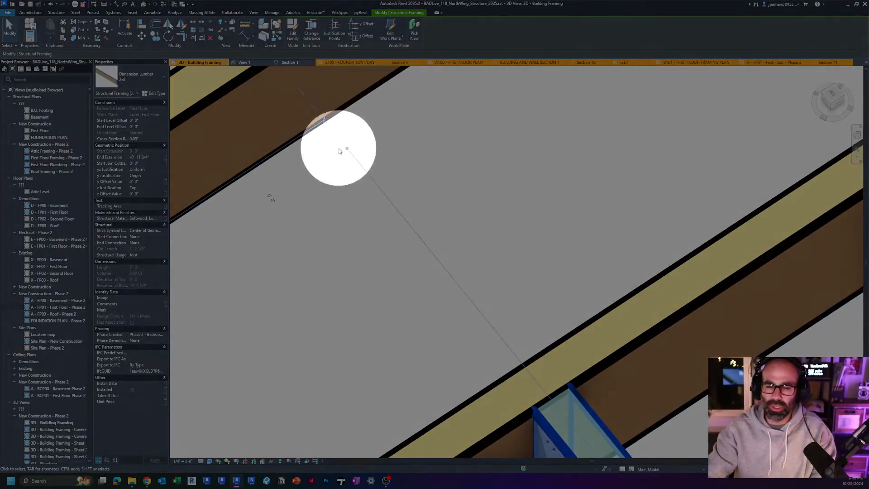
pyautogui.scroll(-5, 343, 149)
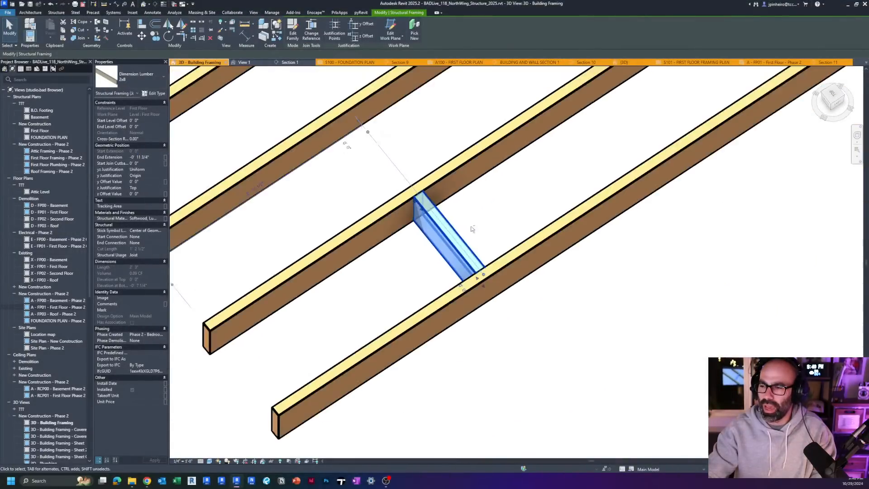
pyautogui.keyDown('shift'); pyautogui.moveTo(470, 228); pyautogui.dragTo(497, 222, button='middle'); pyautogui.keyUp('shift')
# Step: Copy the 2x8 block twice in plan, once farther along the same bay and once into the adjacent bay above
pyautogui.click(838, 97)
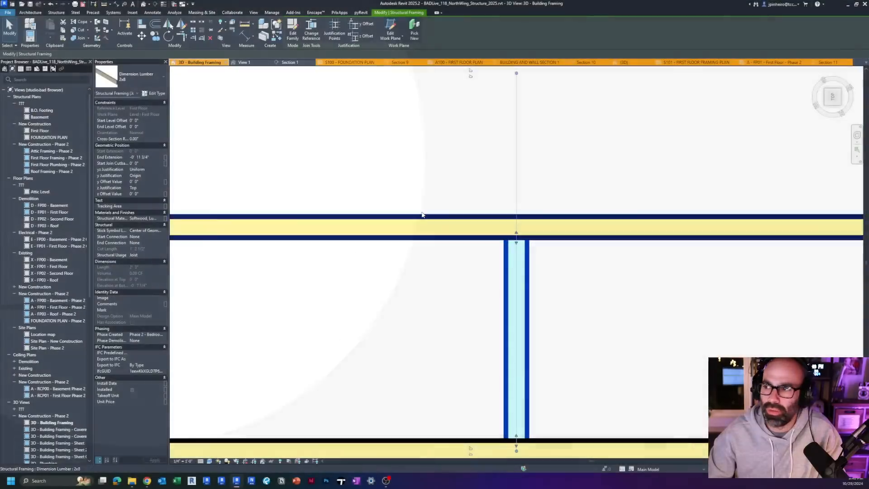
pyautogui.scroll(-5, 457, 308)
pyautogui.press('c')
pyautogui.press('o')
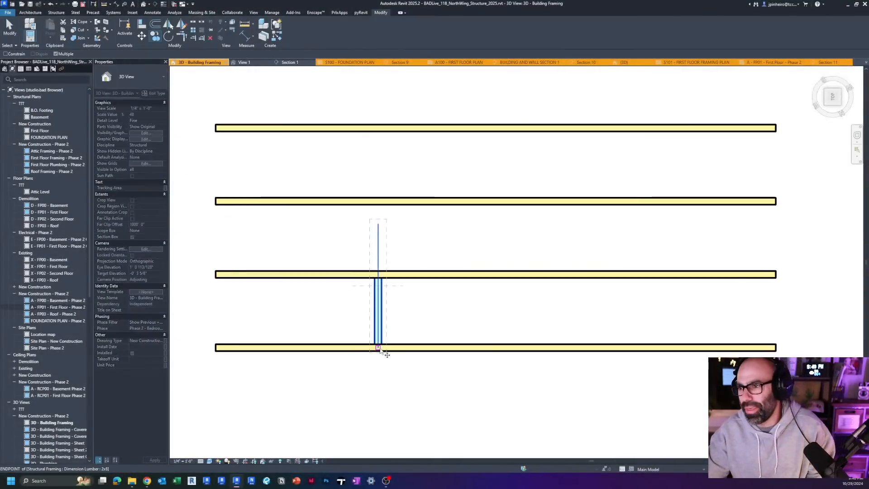
pyautogui.click(378, 348)
pyautogui.click(500, 279)
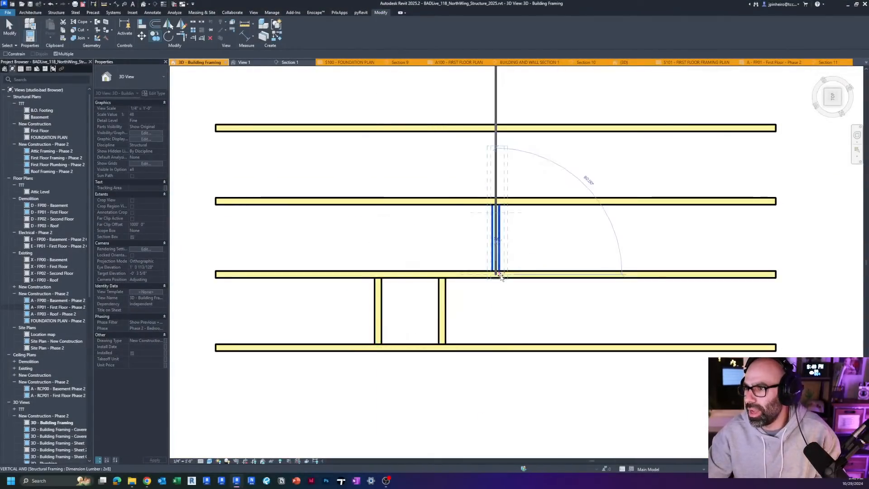
pyautogui.moveTo(499, 220); pyautogui.dragTo(480, 253, button='middle')
# Step: Extend the upper block's component end across two more joists to 4'-4" and pull its shape end back to an End Extension of -2' 2 19/32"
pyautogui.scroll(-2, 481, 253)
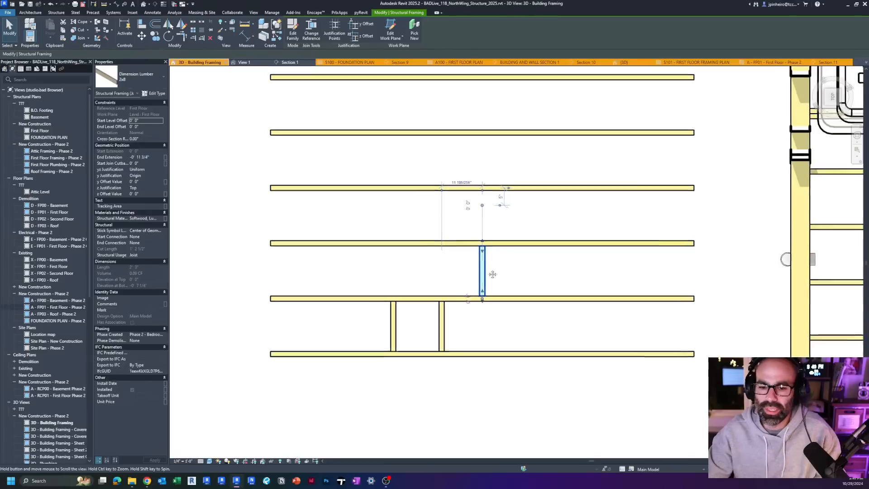
pyautogui.scroll(1, 484, 230)
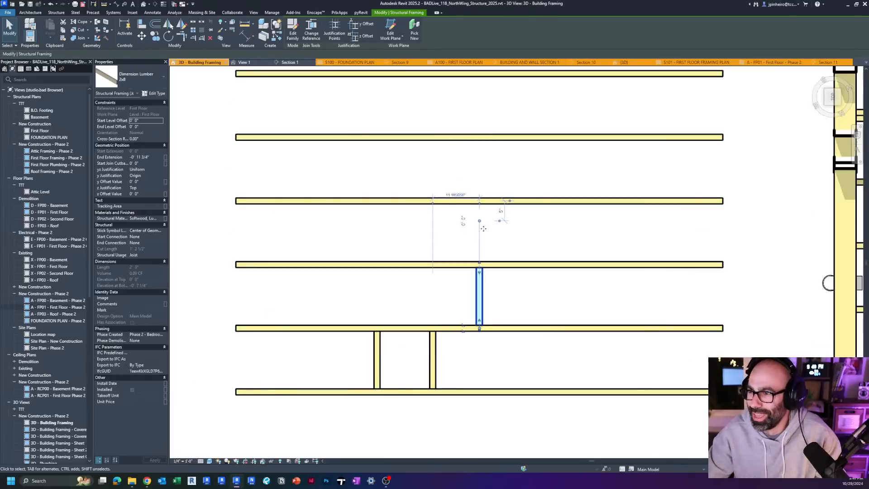
pyautogui.scroll(1, 479, 187)
pyautogui.moveTo(479, 196); pyautogui.dragTo(479, 111)
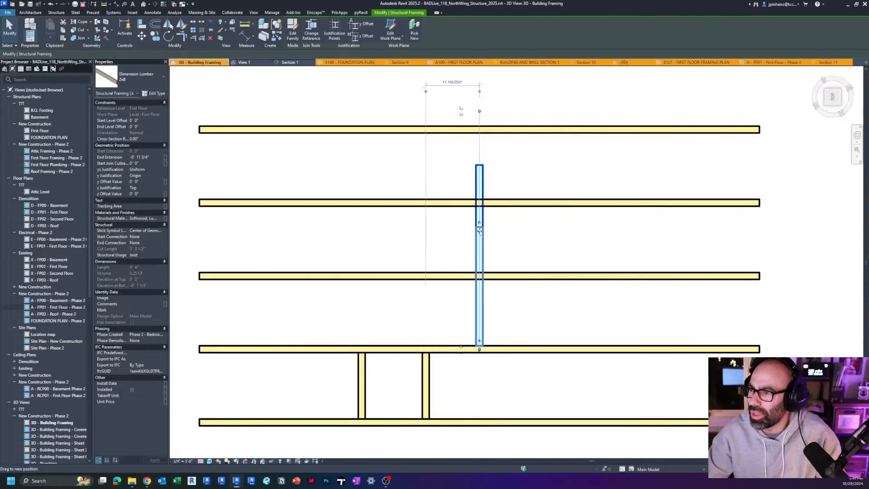
pyautogui.moveTo(480, 232); pyautogui.dragTo(480, 233)
pyautogui.scroll(1, 481, 226)
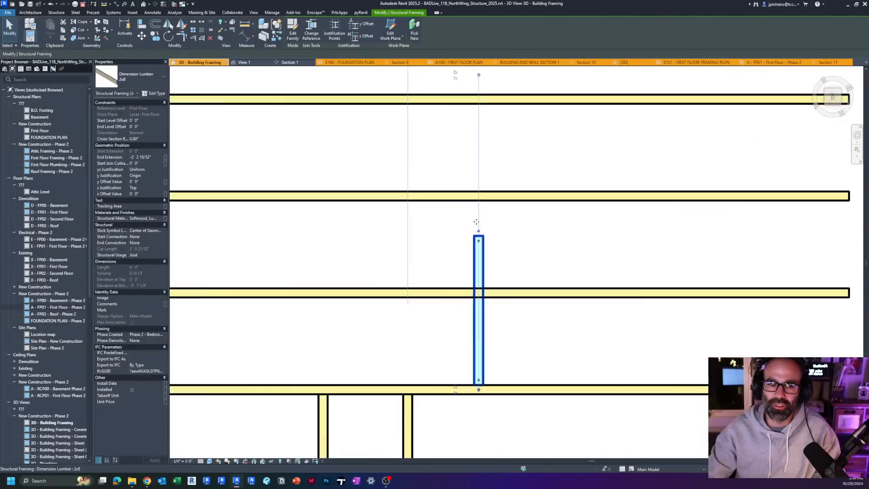
# Step: Stretch the upper block's shape end past its component end, and pull it back between joists to an End Extension of -1' 1 9/64"
pyautogui.moveTo(489, 160); pyautogui.dragTo(450, 190, button='middle')
pyautogui.press('ctrl')
pyautogui.press('ctrl')
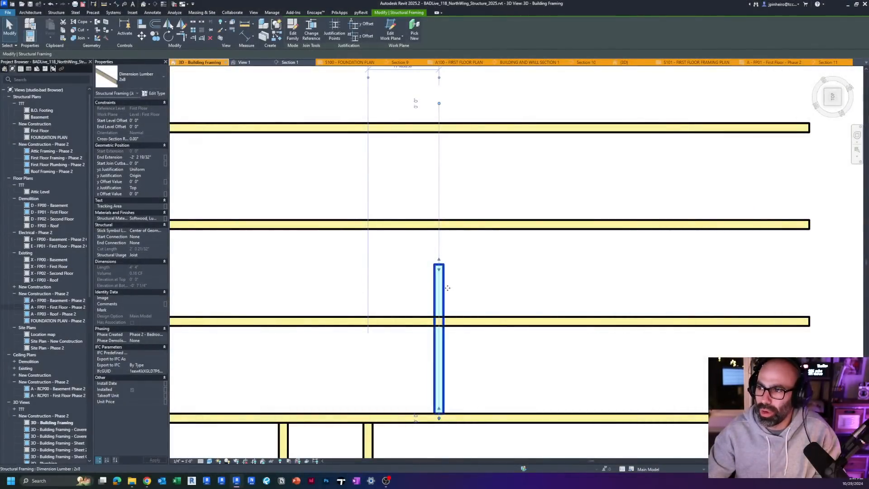
pyautogui.moveTo(440, 268); pyautogui.dragTo(445, 108)
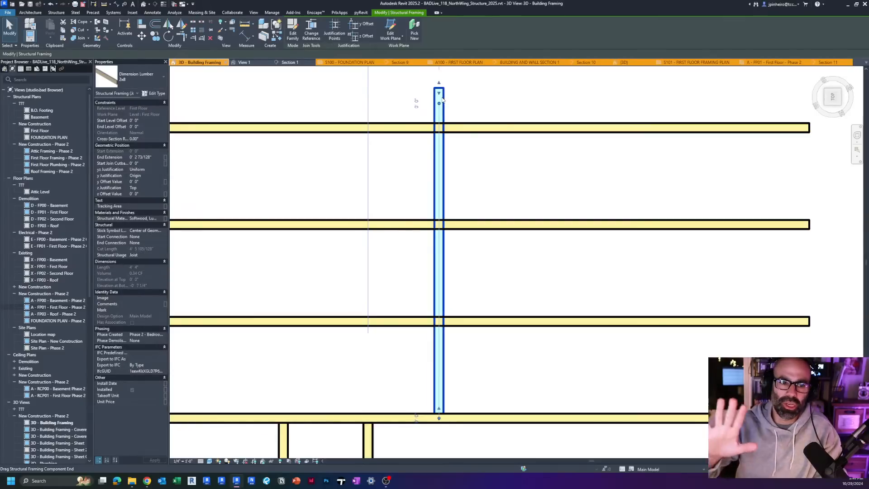
pyautogui.moveTo(439, 93); pyautogui.dragTo(438, 143)
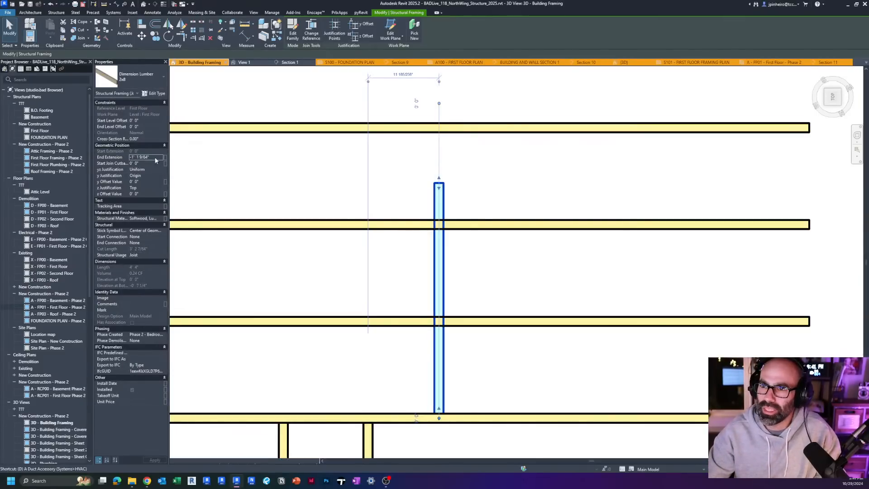
# Step: Pull the upper block's component end back to a 2' 6" length with a 0' 0" End Extension, and inspect the block in 3D
pyautogui.moveTo(439, 184); pyautogui.dragTo(439, 238)
pyautogui.scroll(2, 438, 239)
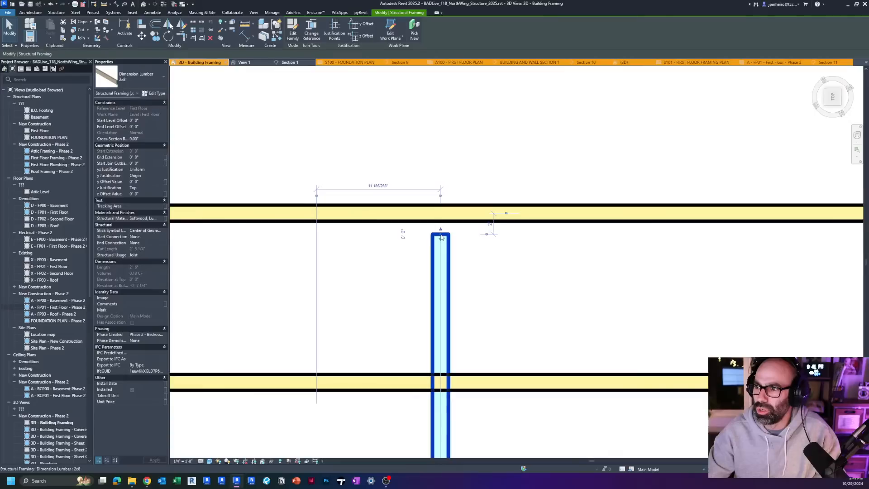
pyautogui.click(497, 313)
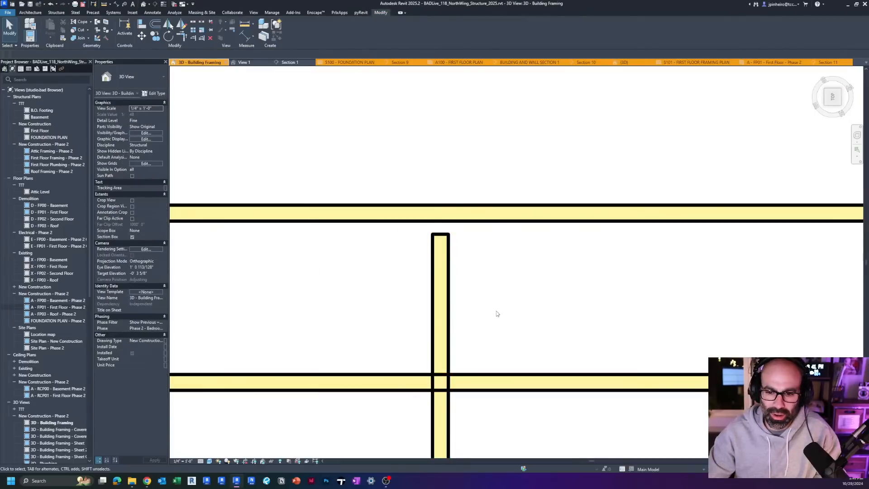
pyautogui.keyDown('shift'); pyautogui.moveTo(496, 313); pyautogui.dragTo(412, 275, button='middle'); pyautogui.keyUp('shift')
pyautogui.click(411, 273)
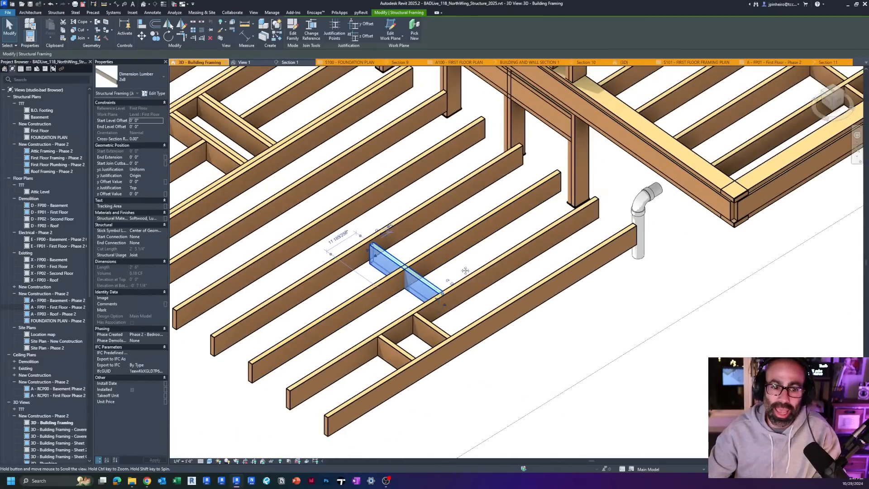
pyautogui.keyDown('shift'); pyautogui.moveTo(465, 270); pyautogui.dragTo(495, 260, button='middle'); pyautogui.keyUp('shift')
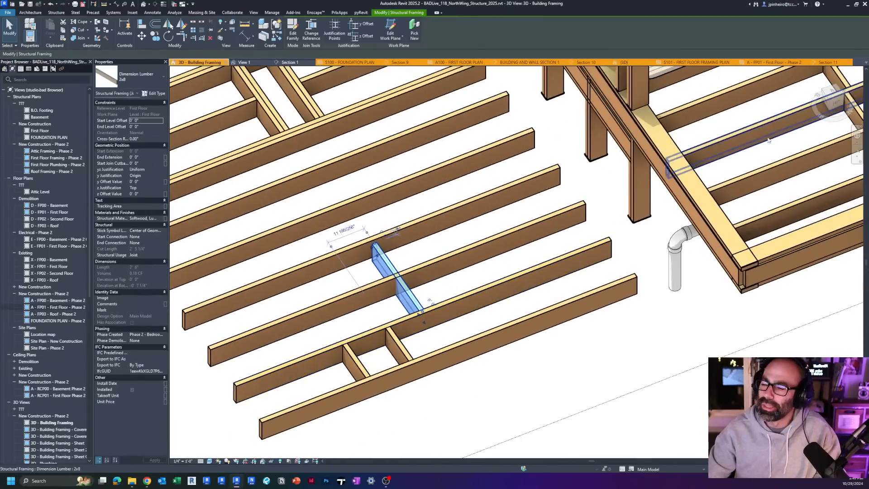
pyautogui.click(841, 95)
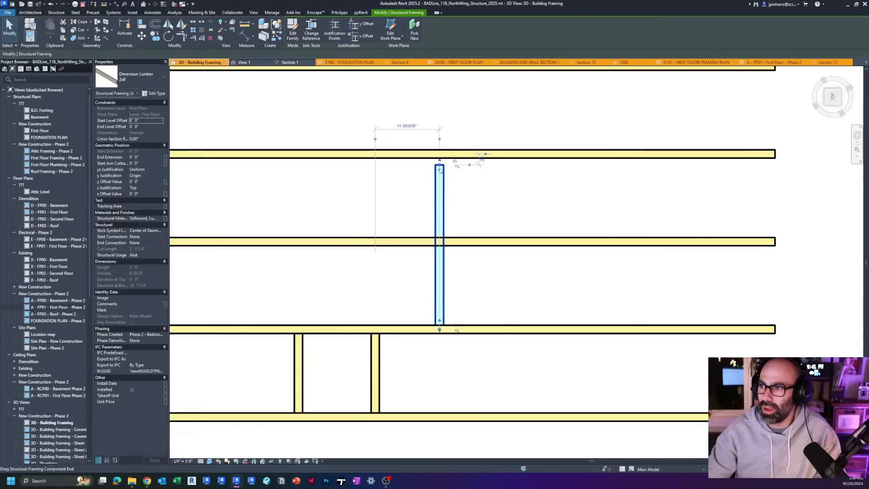
# Step: In plan, pull the block's component end back into the second bay and stretch its shape end past four joists, with a 4' 0 63/64" End Extension
pyautogui.moveTo(439, 170); pyautogui.dragTo(447, 239)
pyautogui.scroll(-1, 437, 214)
pyautogui.scroll(-3, 442, 206)
pyautogui.moveTo(451, 139); pyautogui.dragTo(446, 239, button='middle')
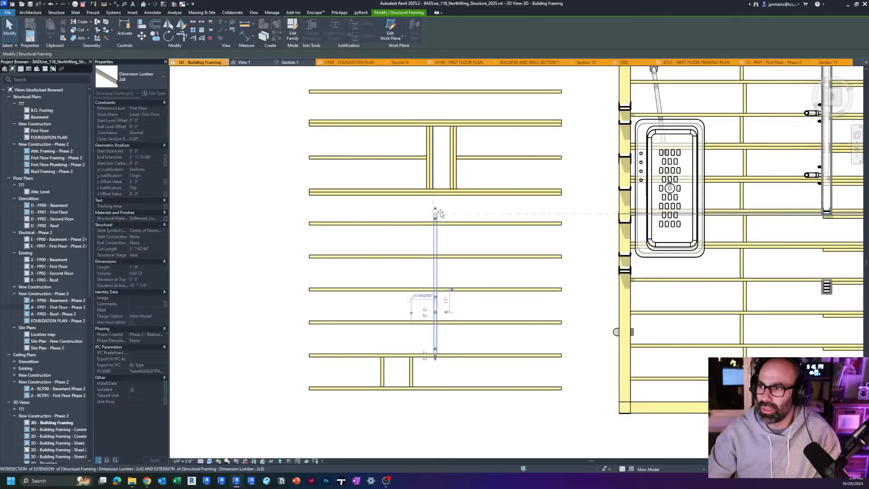
pyautogui.scroll(3, 436, 302)
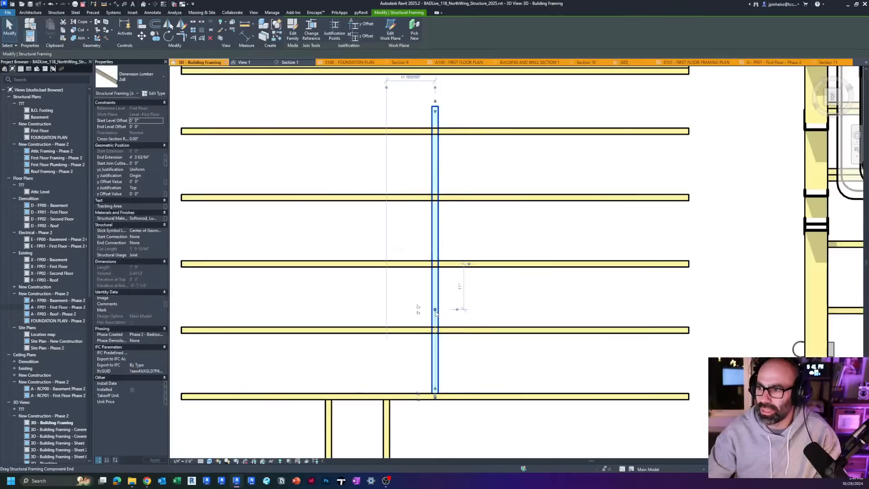
pyautogui.scroll(-2, 441, 313)
# Step: Copy the stretched block about 2' 11" along the joists and down across the outermost joist
pyautogui.press('o')
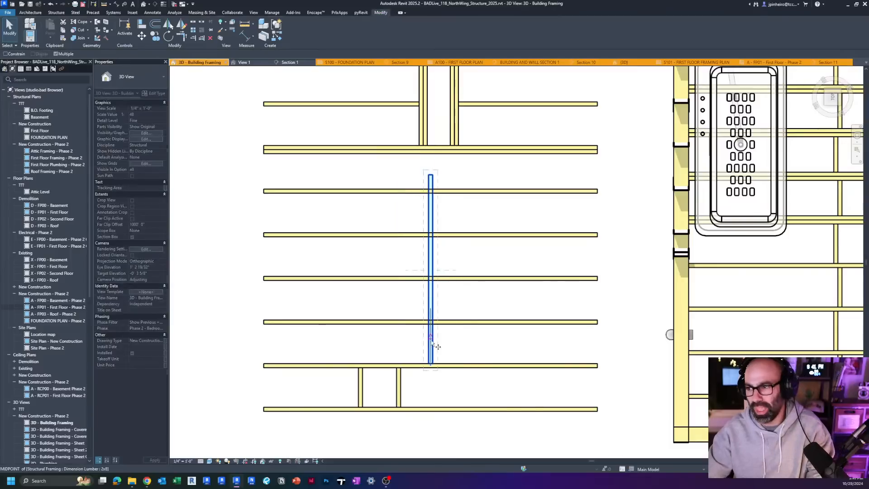
pyautogui.click(526, 409)
pyautogui.press('Escape')
pyautogui.scroll(-2, 543, 328)
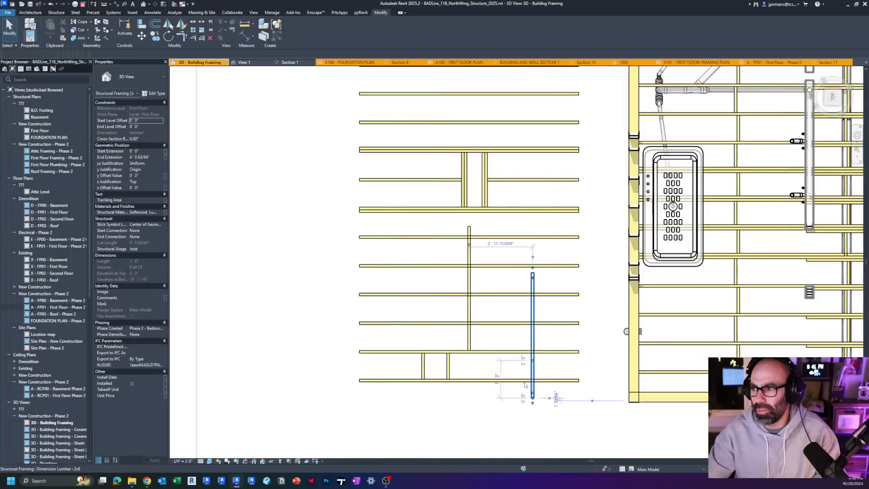
pyautogui.keyDown('shift'); pyautogui.moveTo(543, 328); pyautogui.dragTo(580, 356, button='middle'); pyautogui.keyUp('shift')
pyautogui.press('Escape')
pyautogui.scroll(2, 581, 349)
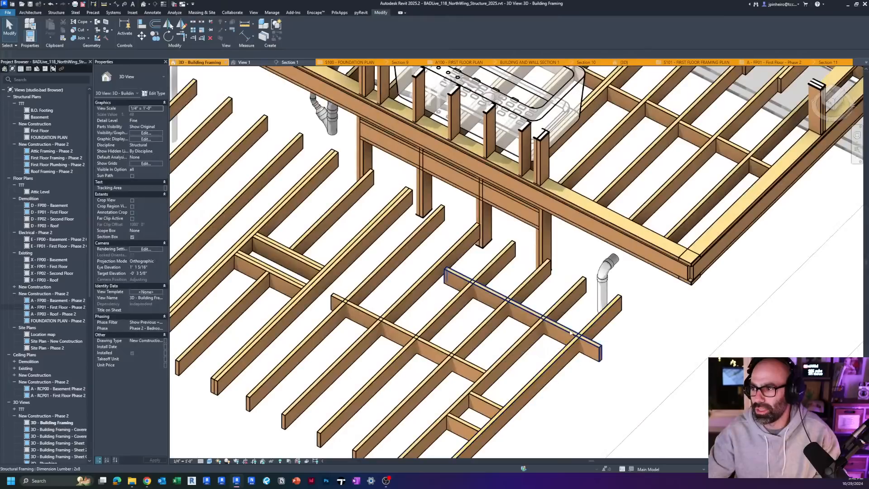
# Step: In 3D, move the copied block's component end farther along so its shape end reaches past another joist with the same End Extension
pyautogui.click(570, 332)
pyautogui.scroll(2, 491, 300)
pyautogui.moveTo(584, 365); pyautogui.dragTo(540, 300, button='middle')
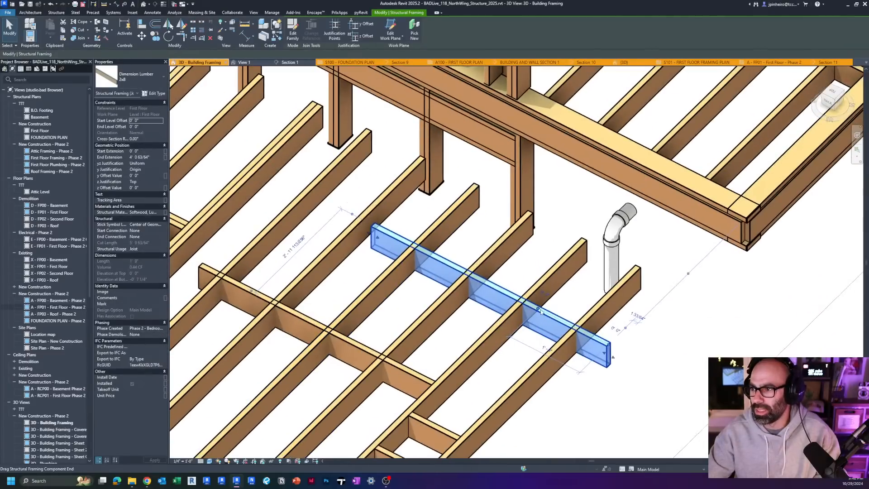
pyautogui.moveTo(541, 311); pyautogui.dragTo(498, 288)
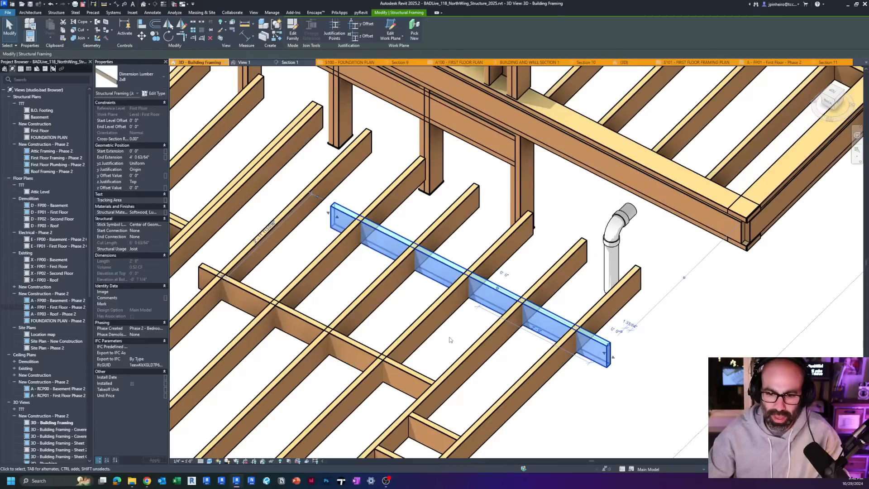
# Step: Delete the copied block, the two short blocks between the outer joists, and the original stretched block
pyautogui.press('Delete')
pyautogui.scroll(-3, 469, 325)
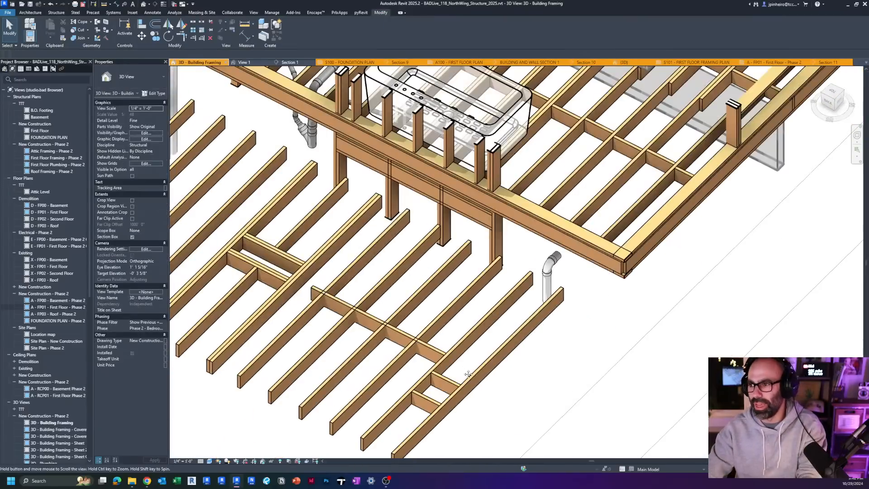
pyautogui.click(447, 384)
pyautogui.press('Delete')
pyautogui.click(425, 401)
pyautogui.press('Delete')
pyautogui.click(435, 353)
pyautogui.press('Delete')
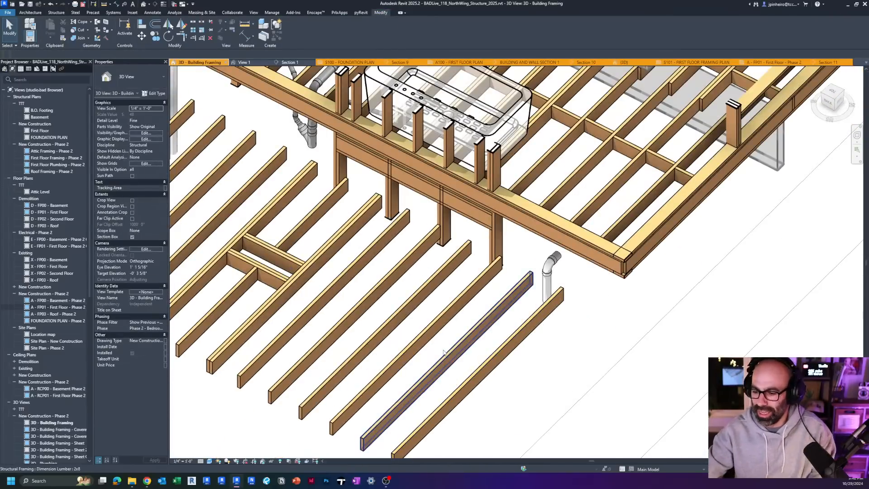
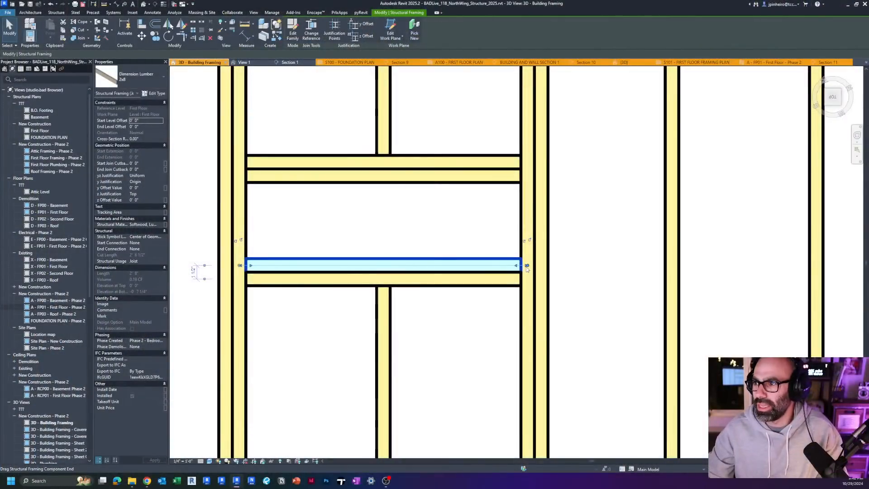
# Step: In top view, stretch the component end of the opening's lower inner 2x8 header past the doubled joists into the next bay
pyautogui.scroll(4, 527, 266)
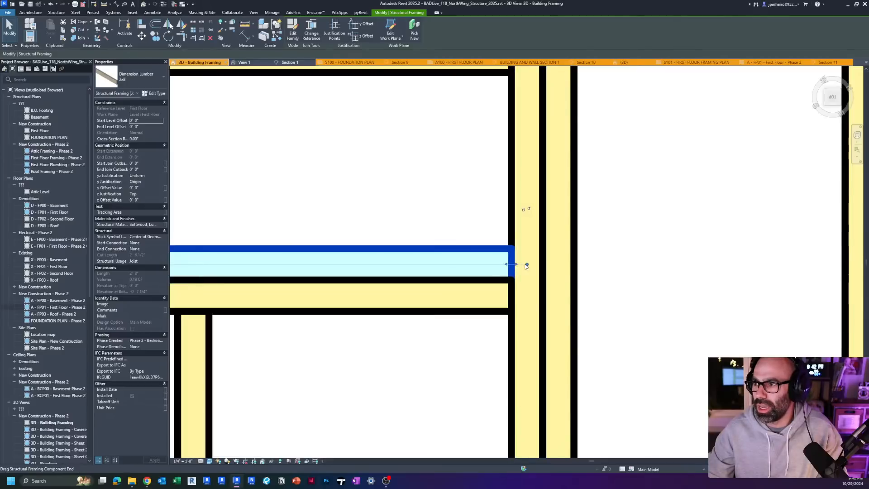
pyautogui.scroll(-4, 522, 264)
pyautogui.moveTo(521, 265); pyautogui.dragTo(509, 267)
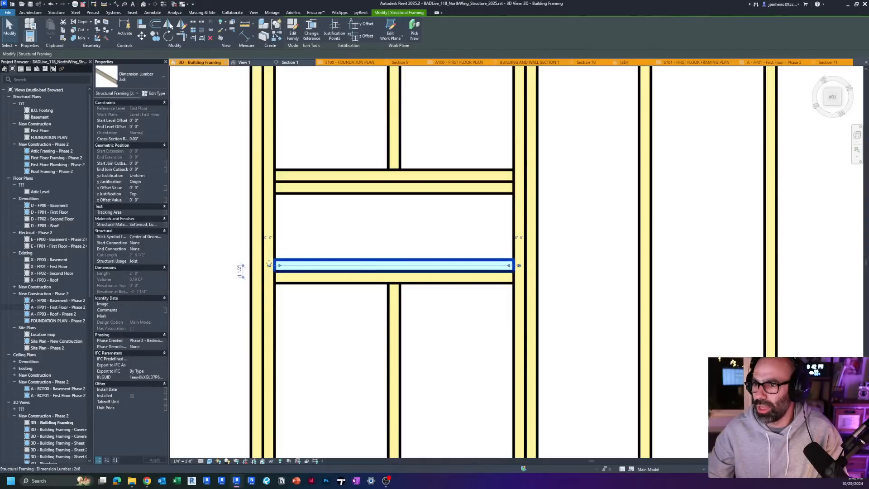
pyautogui.scroll(3, 519, 266)
pyautogui.moveTo(523, 267); pyautogui.dragTo(670, 271)
pyautogui.scroll(2, 671, 271)
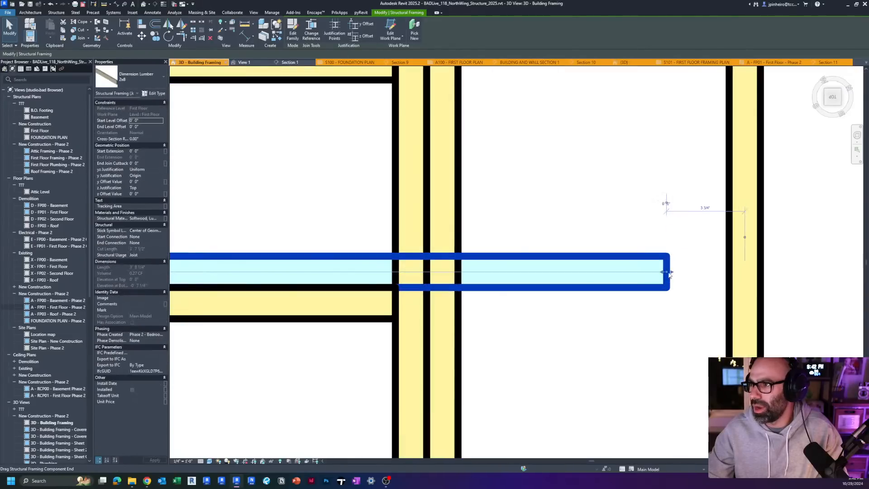
pyautogui.moveTo(670, 273); pyautogui.dragTo(669, 274)
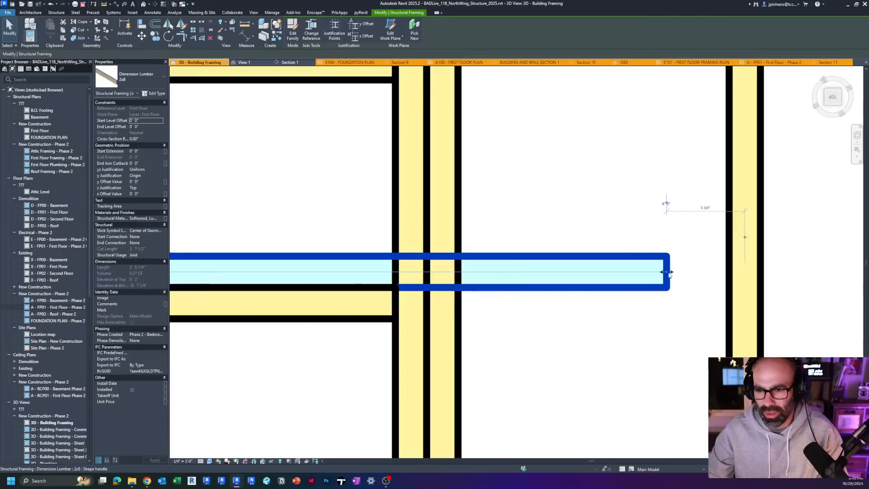
pyautogui.press('Escape')
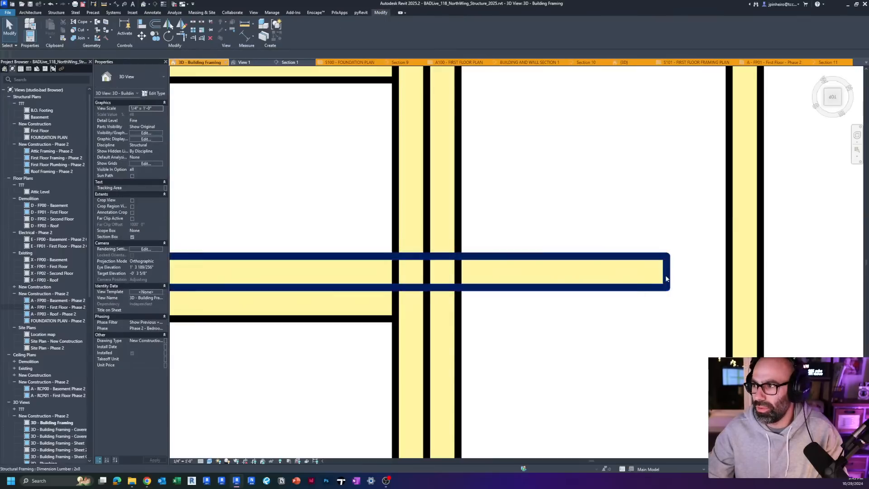
# Step: Pull the stretched header's component end back onto the doubled joists beside the opening
pyautogui.click(666, 277)
pyautogui.moveTo(666, 278); pyautogui.dragTo(411, 271)
pyautogui.press('Escape')
pyautogui.scroll(-4, 435, 288)
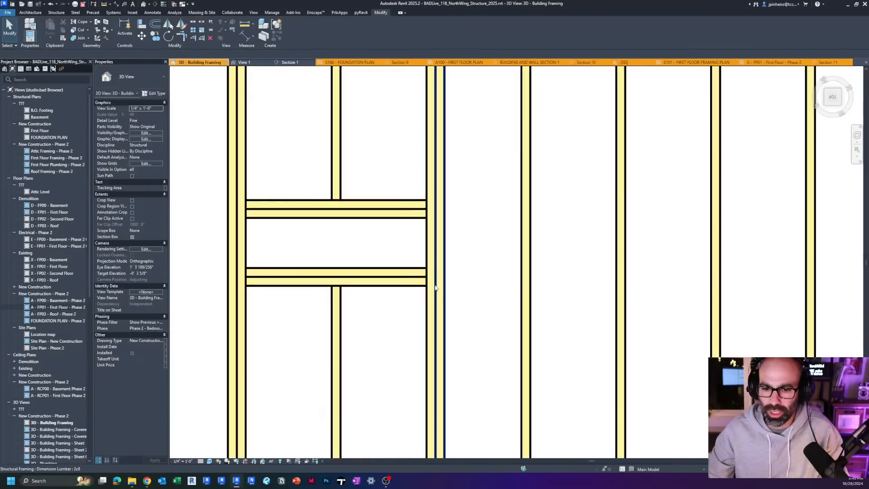
# Step: Examine the demo joists and the full floor framing in 3D, down to the corner plates near the tub
pyautogui.moveTo(435, 287); pyautogui.dragTo(393, 231, button='middle')
pyautogui.scroll(-4, 399, 254)
pyautogui.keyDown('shift'); pyautogui.moveTo(404, 262); pyautogui.dragTo(360, 310, button='middle'); pyautogui.keyUp('shift')
pyautogui.scroll(-3, 409, 248)
pyautogui.moveTo(432, 283); pyautogui.dragTo(379, 322, button='middle')
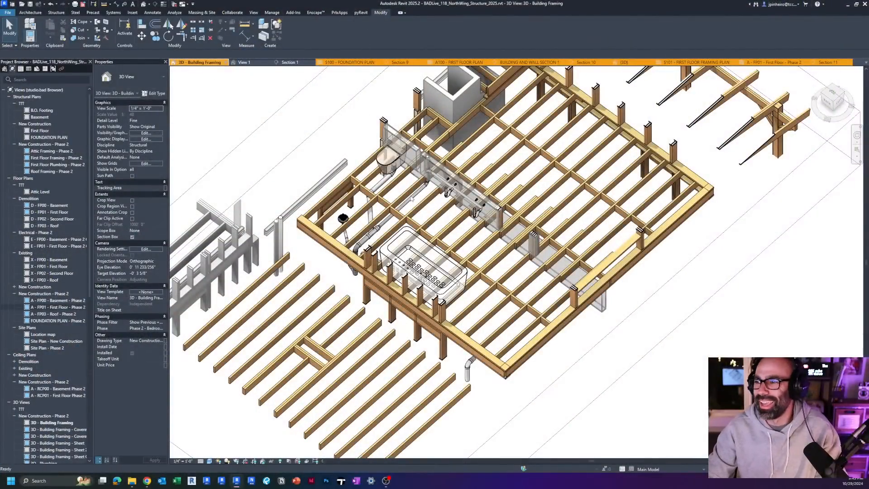
pyautogui.moveTo(412, 198); pyautogui.dragTo(290, 263, button='middle')
pyautogui.scroll(-2, 290, 267)
pyautogui.scroll(5, 317, 307)
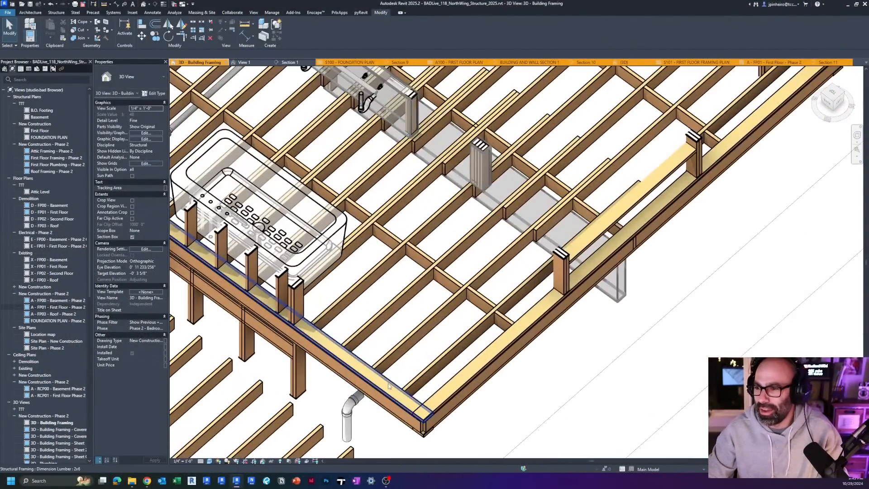
# Step: Set the Start Extension and End Extension of the 2x6 plate along the tub side to 0
pyautogui.click(398, 400)
pyautogui.scroll(5, 412, 362)
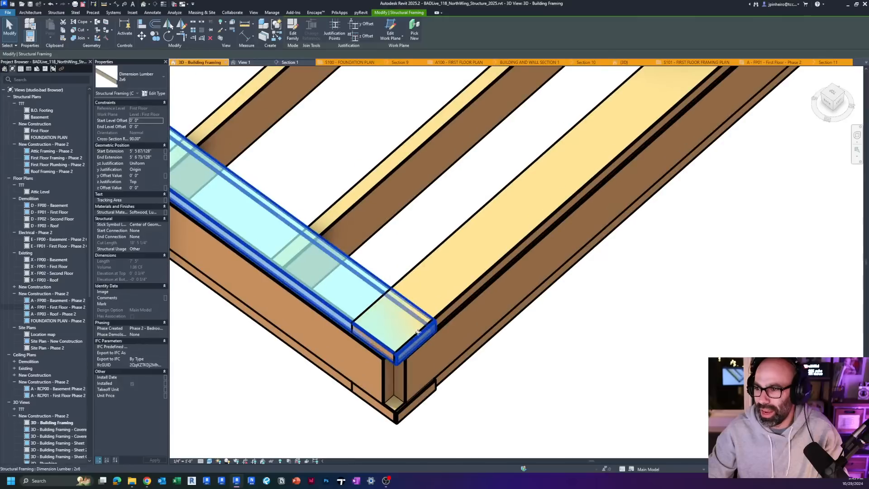
pyautogui.scroll(-5, 417, 332)
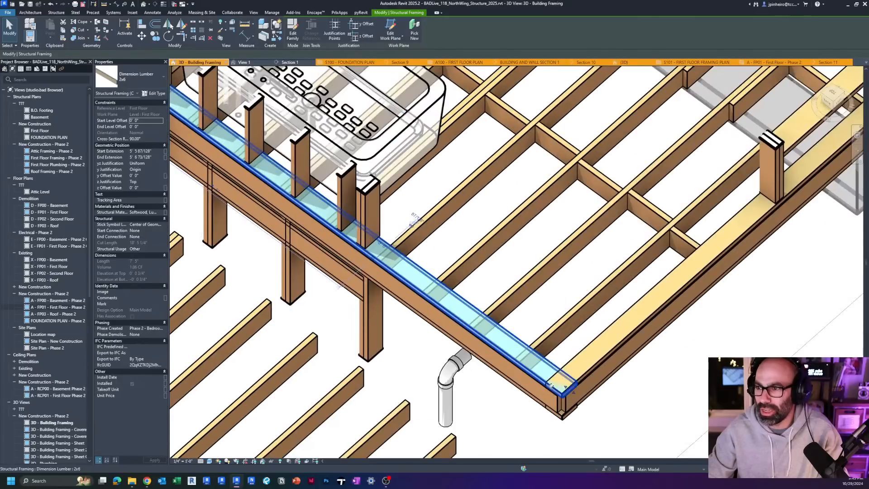
pyautogui.scroll(3, 413, 263)
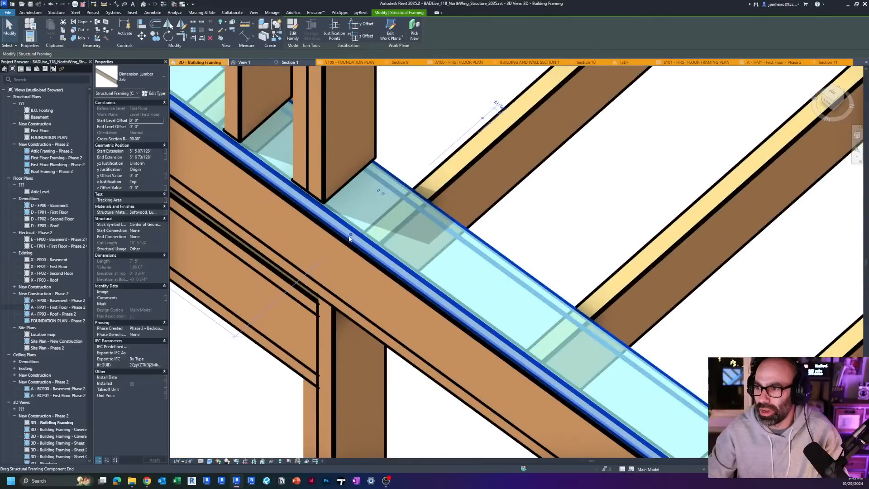
pyautogui.scroll(-5, 349, 238)
pyautogui.moveTo(540, 369); pyautogui.dragTo(533, 361)
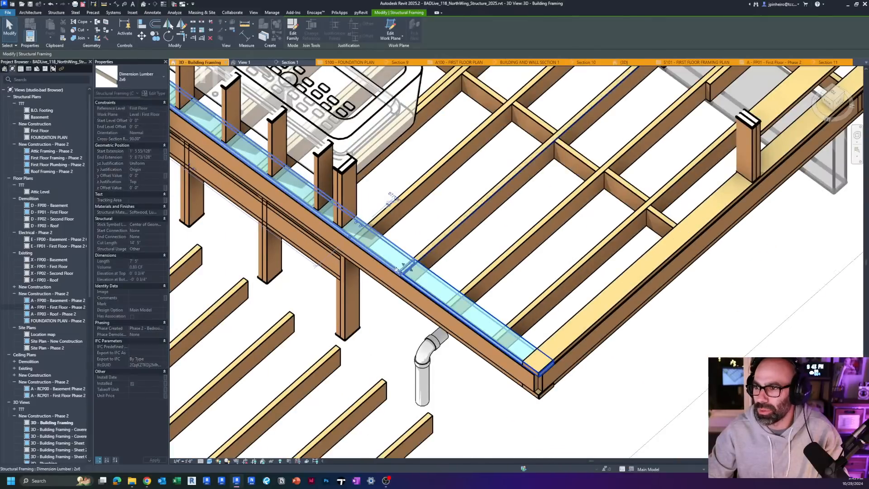
pyautogui.scroll(5, 237, 189)
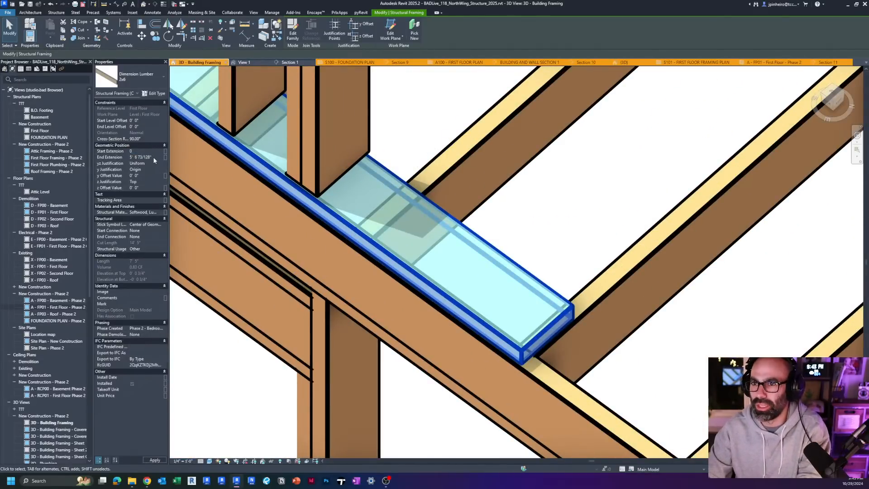
pyautogui.scroll(-3, 172, 173)
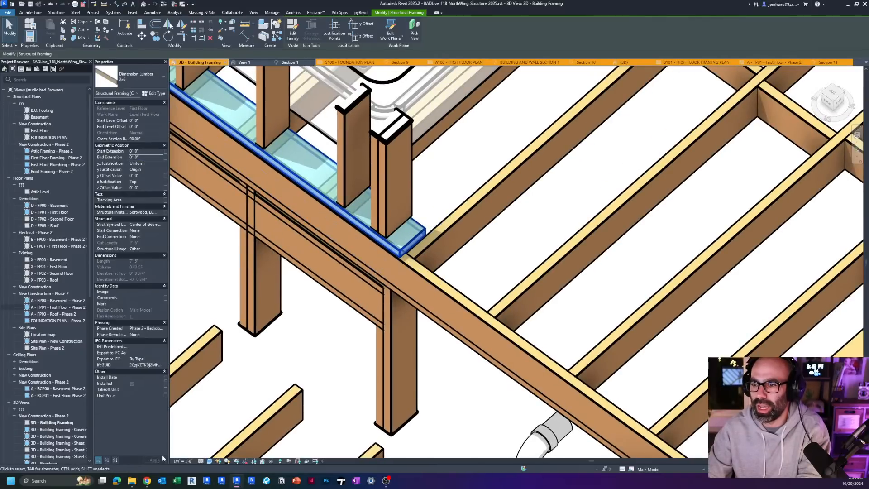
# Step: Stretch the tub-side plate's component end to the outer floor corner beyond the drain
pyautogui.scroll(-3, 421, 237)
pyautogui.moveTo(421, 238); pyautogui.dragTo(590, 335, button='middle')
pyautogui.scroll(3, 285, 138)
pyautogui.moveTo(285, 138); pyautogui.dragTo(520, 349, button='middle')
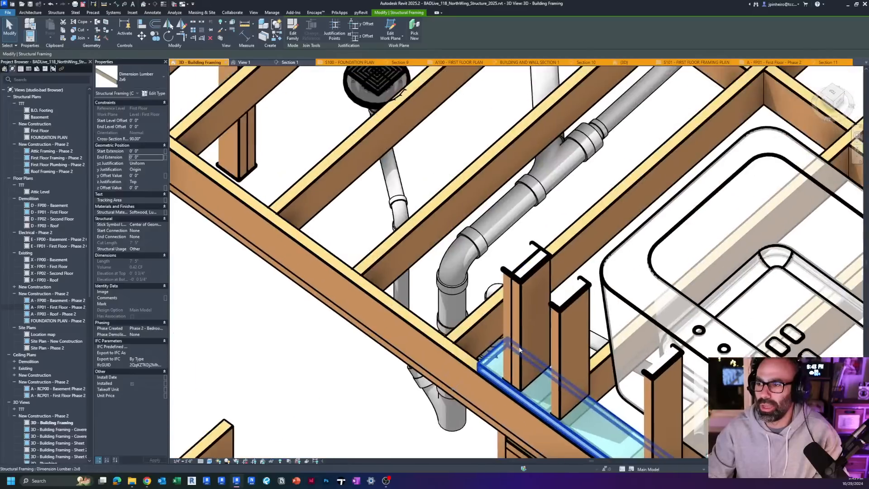
pyautogui.scroll(-2, 520, 350)
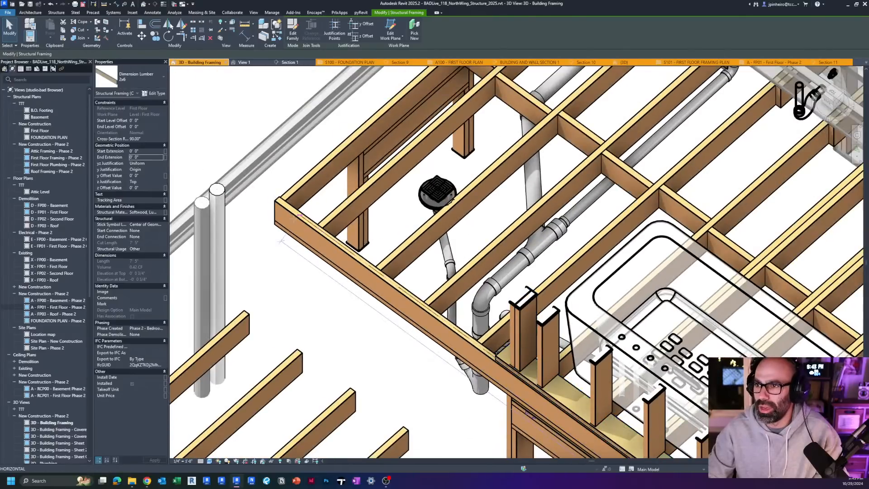
pyautogui.moveTo(294, 219); pyautogui.dragTo(277, 199)
pyautogui.scroll(-4, 278, 198)
pyautogui.moveTo(407, 289); pyautogui.dragTo(335, 154, button='middle')
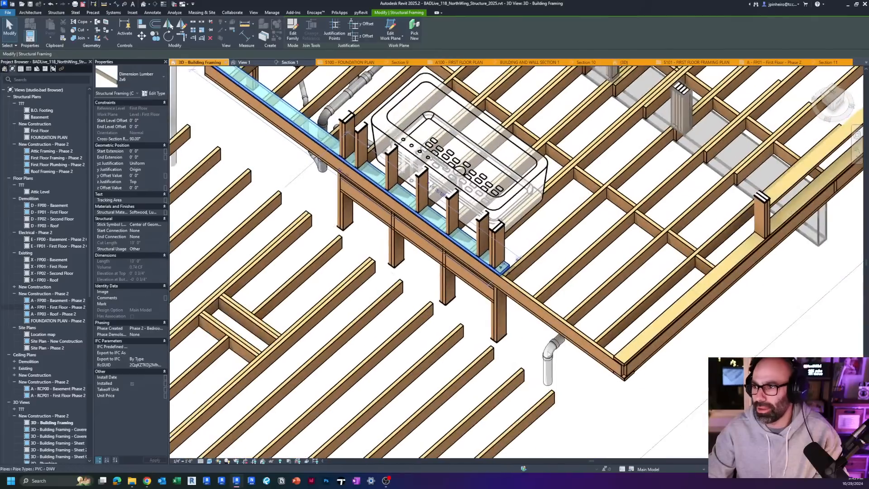
# Step: Stretch the tub-side plate's other component end to the opposite floor corner, where it meets the adjoining edge plate
pyautogui.scroll(2, 446, 202)
pyautogui.moveTo(409, 248); pyautogui.dragTo(600, 384)
pyautogui.scroll(2, 611, 395)
pyautogui.scroll(2, 610, 393)
pyautogui.press('Escape')
pyautogui.scroll(-8, 592, 355)
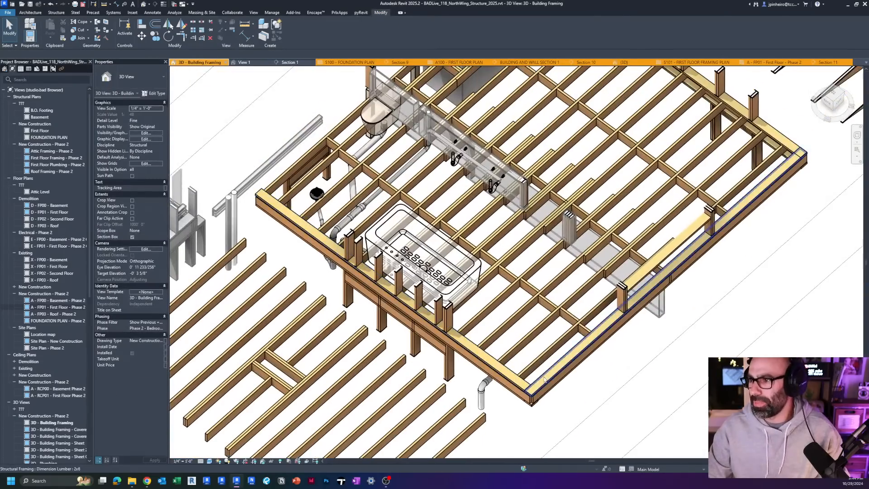
# Step: Inspect the extensions and corner condition of the 2x6 plate along the adjoining floor edge
pyautogui.click(544, 379)
pyautogui.scroll(8, 544, 379)
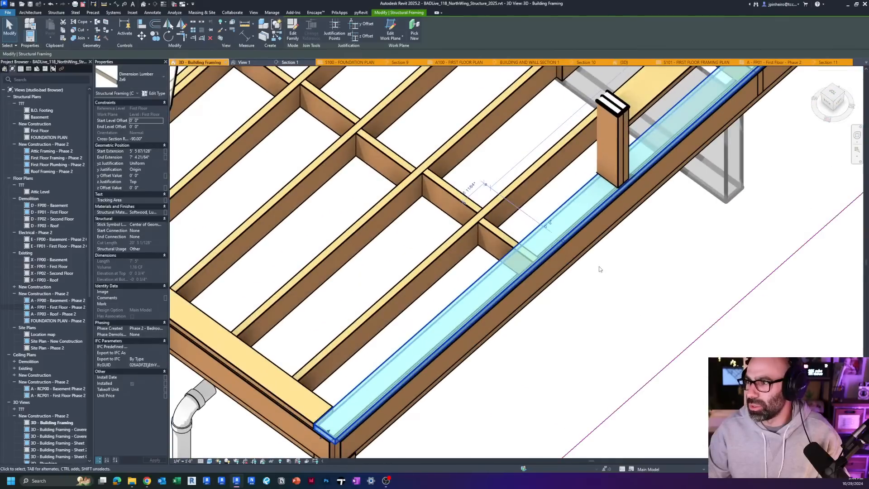
pyautogui.moveTo(600, 269); pyautogui.dragTo(592, 243, button='middle')
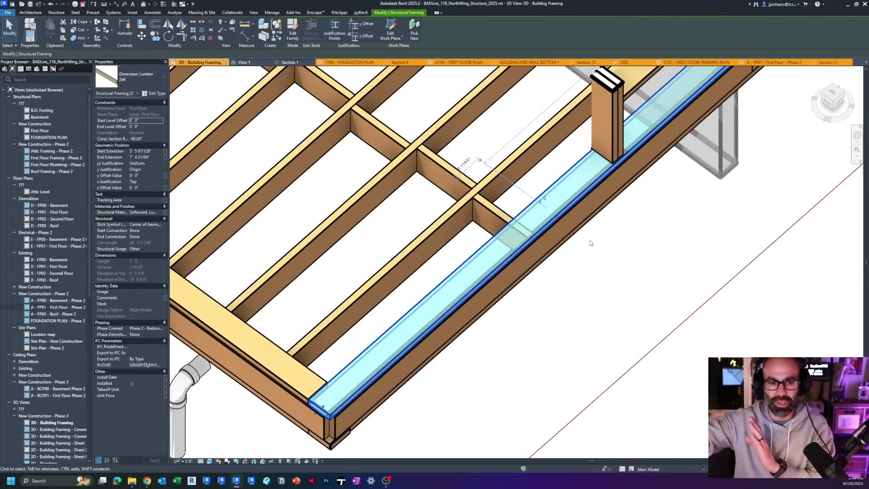
pyautogui.press('Escape')
pyautogui.scroll(-8, 590, 243)
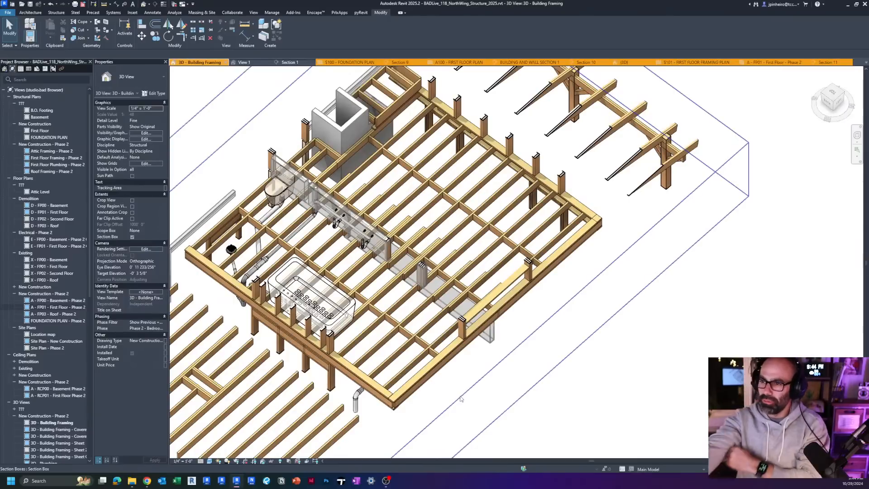
# Step: Raise the top of the 3D view's section box above the chimney to expose the roof framing
pyautogui.keyDown('shift'); pyautogui.moveTo(461, 399); pyautogui.dragTo(488, 404, button='middle'); pyautogui.keyUp('shift')
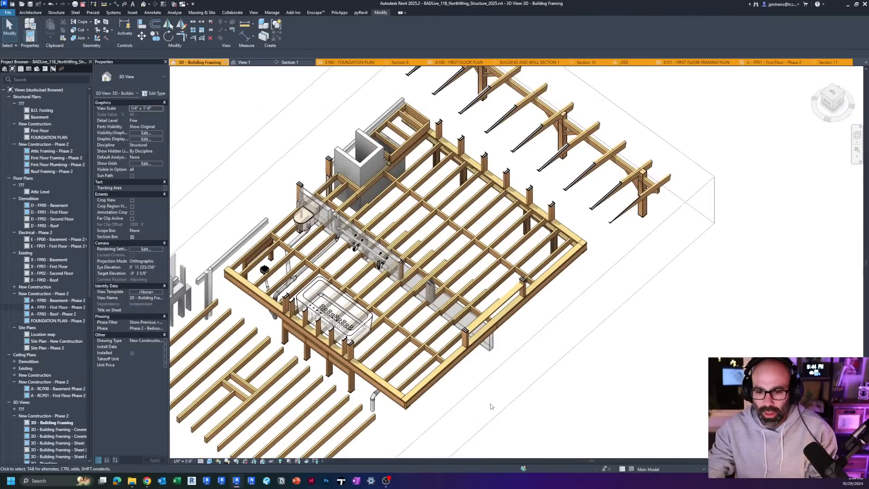
pyautogui.click(485, 375)
pyautogui.keyDown('shift'); pyautogui.moveTo(500, 353); pyautogui.dragTo(505, 277, button='middle'); pyautogui.keyUp('shift')
pyautogui.moveTo(398, 288); pyautogui.dragTo(398, 160)
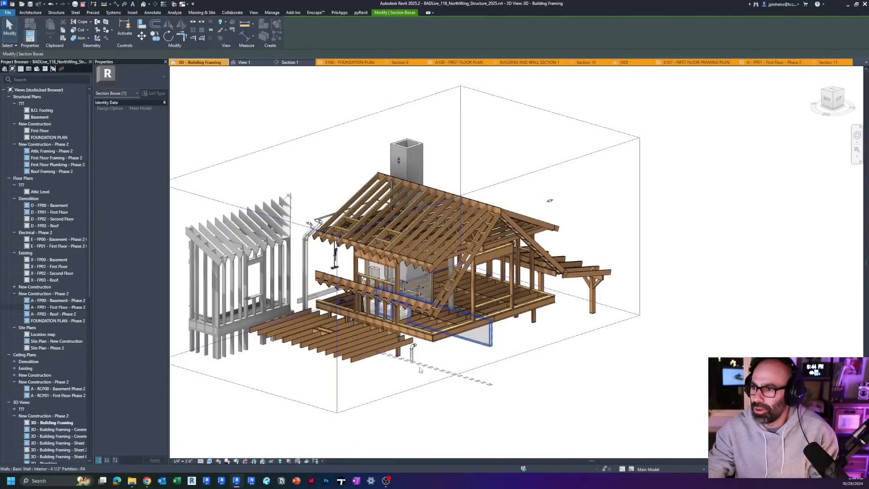
# Step: Delete the surplus demo joists, keeping only those around the framed opening
pyautogui.press('Escape')
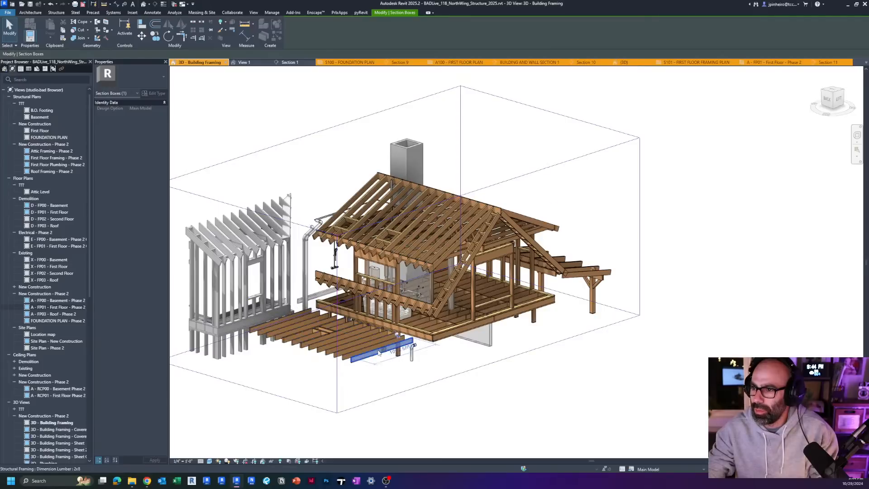
pyautogui.click(365, 352)
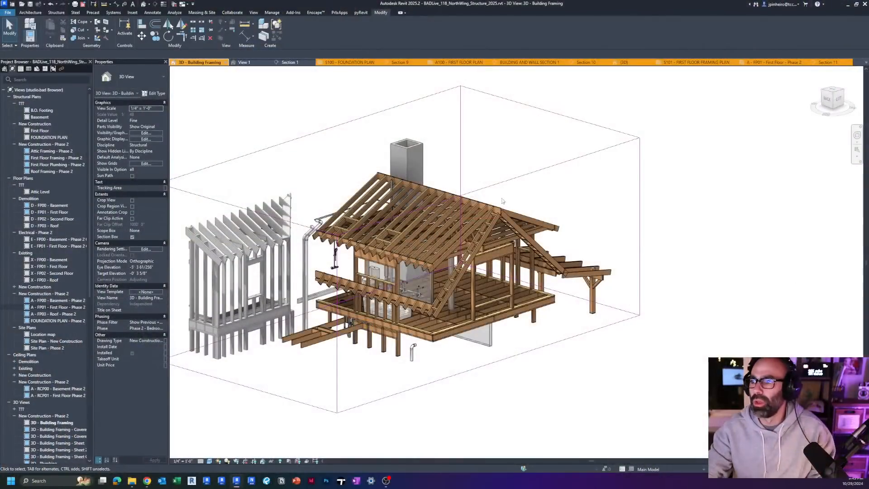
# Step: Turn on the Roofs category in the 3D view's Visibility/Graphic Overrides
pyautogui.press('g')
pyautogui.scroll(-2, 203, 272)
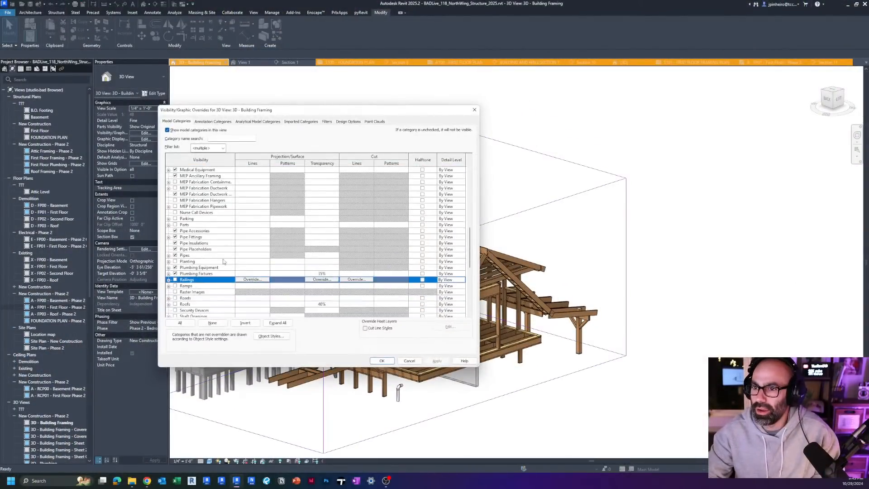
pyautogui.click(175, 285)
pyautogui.click(381, 361)
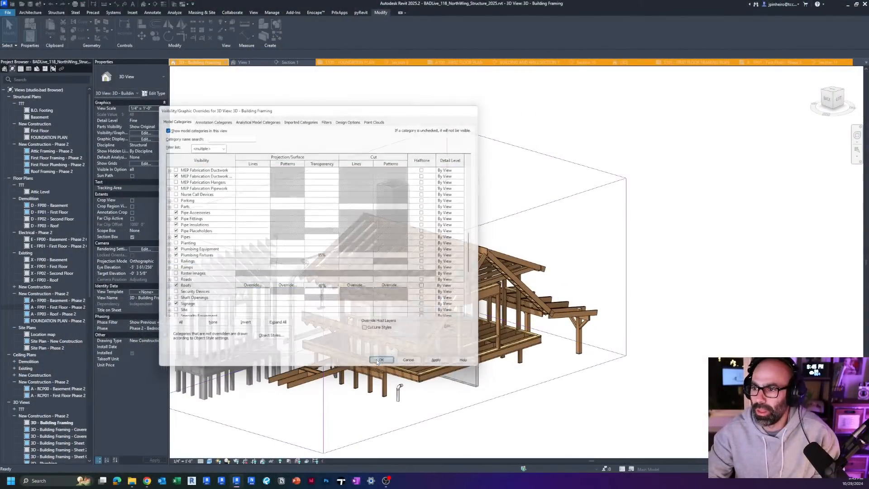
# Step: Extend the section box outward well past the porch roof side of the house
pyautogui.scroll(-5, 441, 310)
pyautogui.click(500, 297)
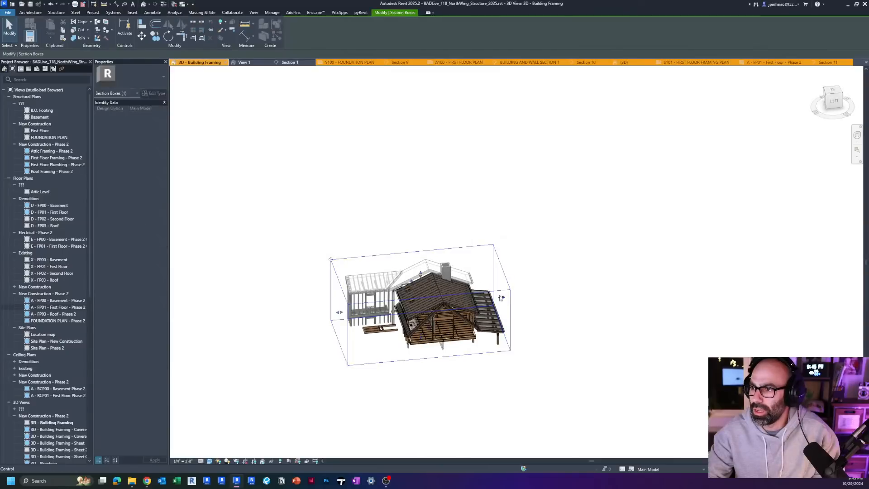
pyautogui.moveTo(501, 298); pyautogui.dragTo(605, 287)
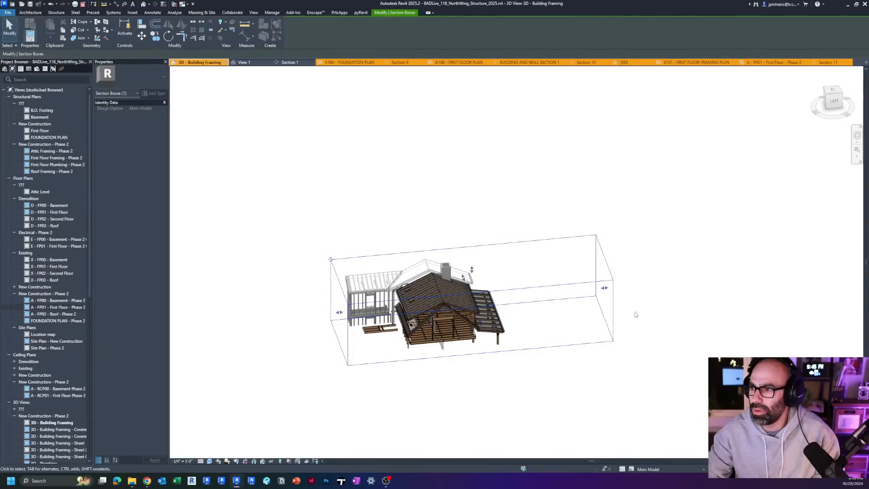
# Step: Select the main gable's roof planes near the ridge by filtering a mixed selection down to the Roofs category
pyautogui.scroll(5, 465, 346)
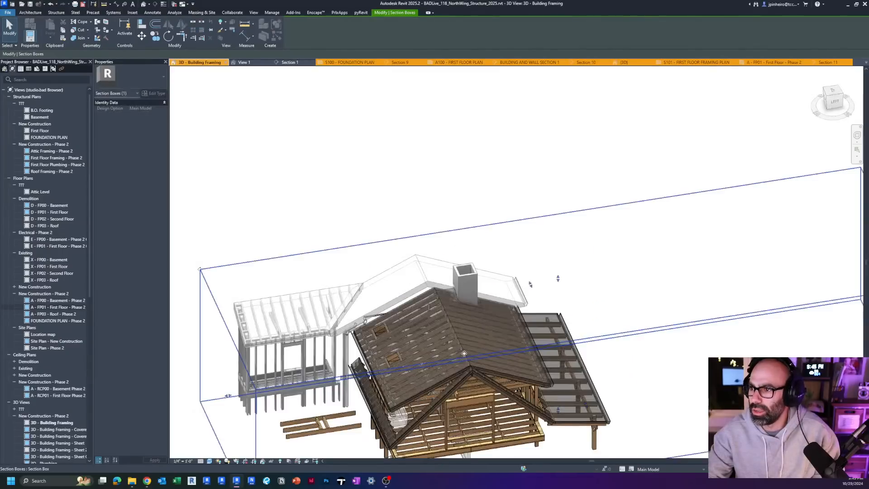
pyautogui.scroll(5, 465, 346)
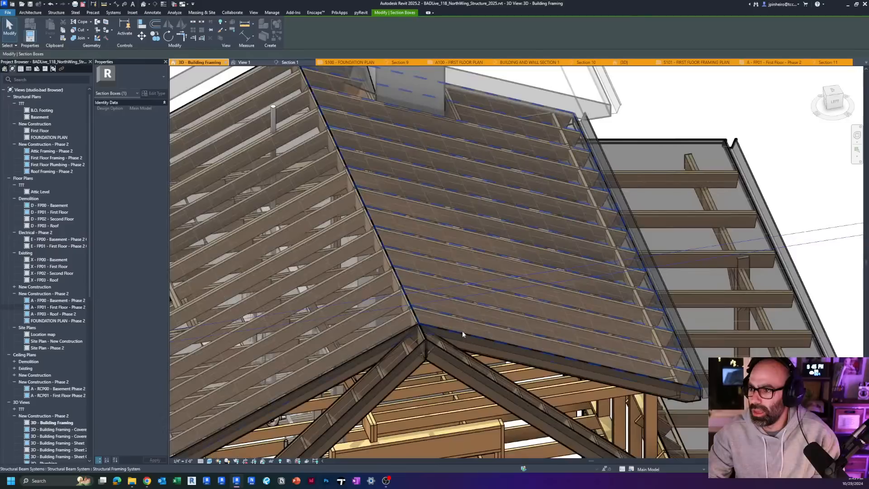
pyautogui.scroll(-6, 463, 343)
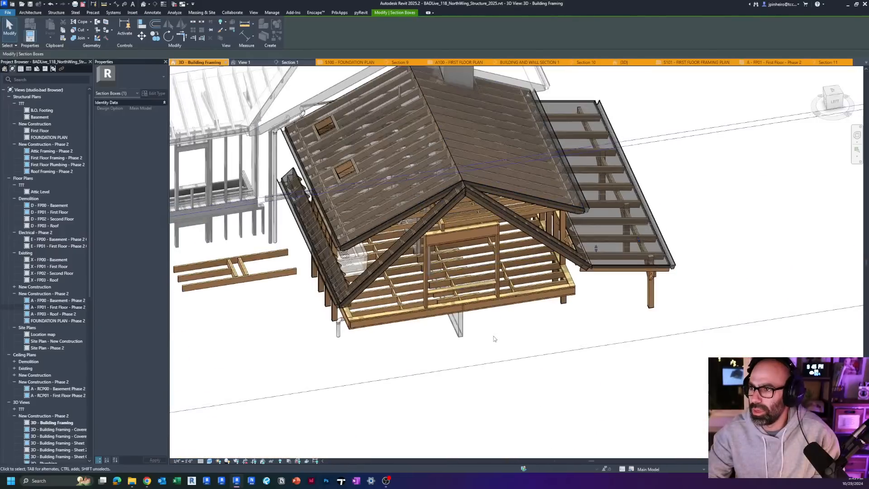
pyautogui.scroll(5, 507, 194)
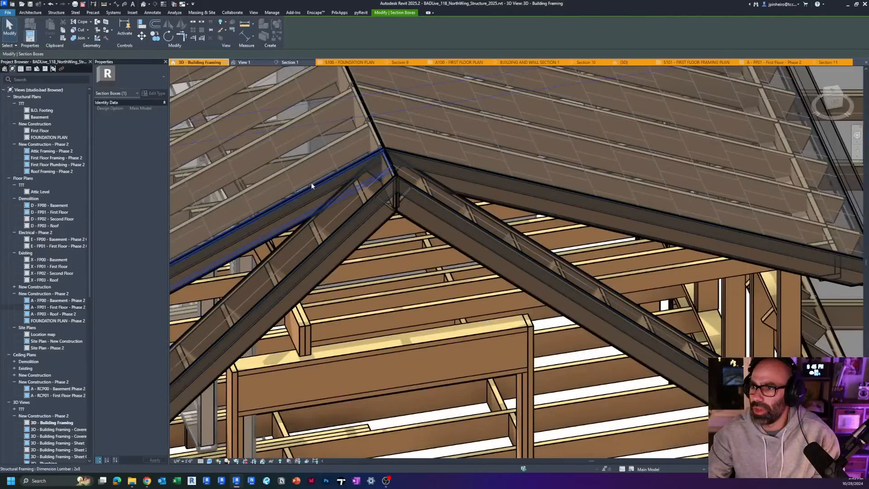
pyautogui.press('Escape')
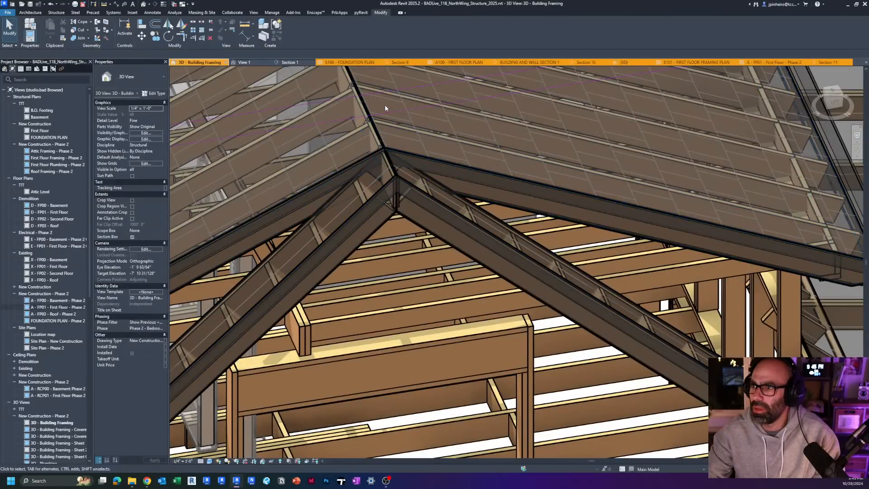
pyautogui.moveTo(385, 108); pyautogui.dragTo(357, 110)
pyautogui.click(292, 27)
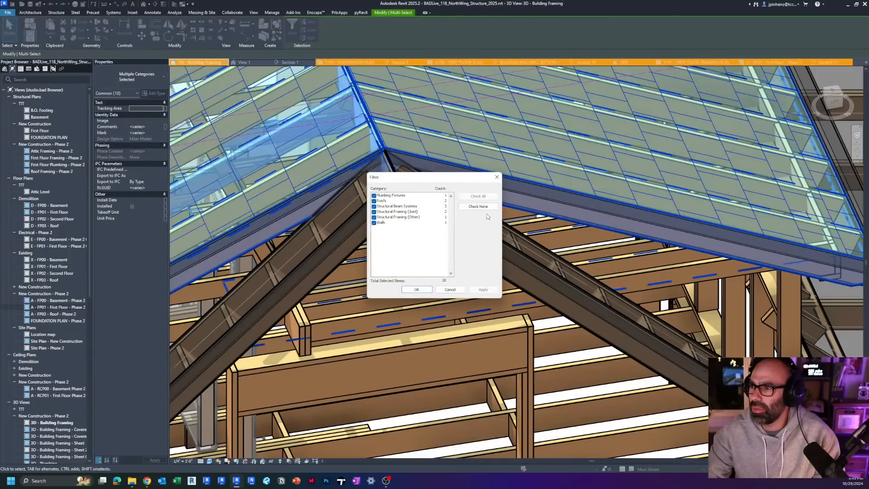
pyautogui.click(417, 289)
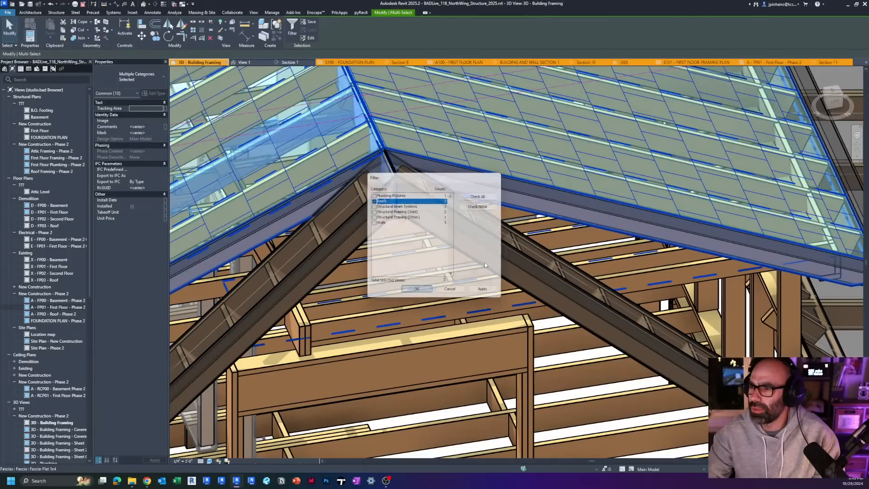
# Step: From the top view, copy the main gable's two roof planes into the empty area beyond the porch roof
pyautogui.click(831, 95)
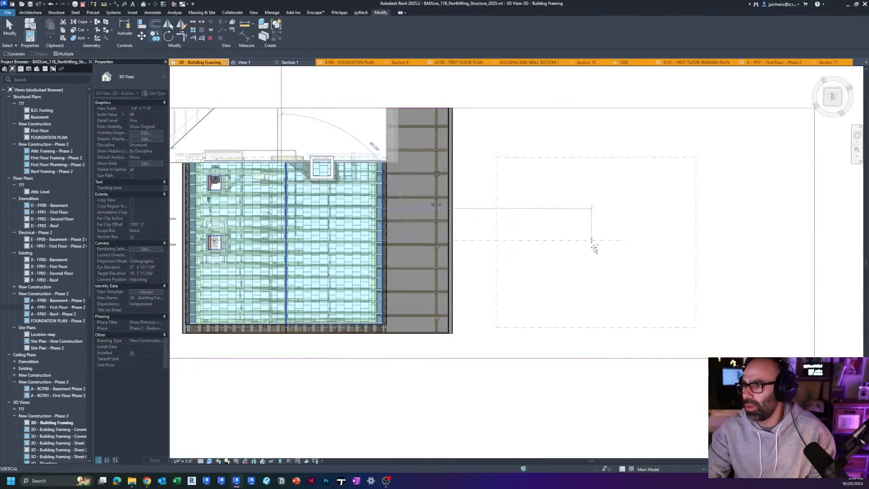
pyautogui.press('Escape')
pyautogui.press('Escape')
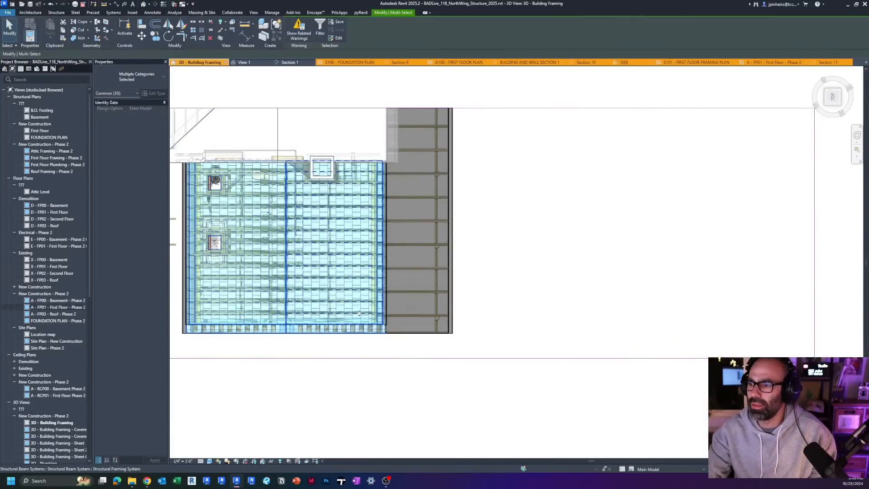
pyautogui.click(306, 309)
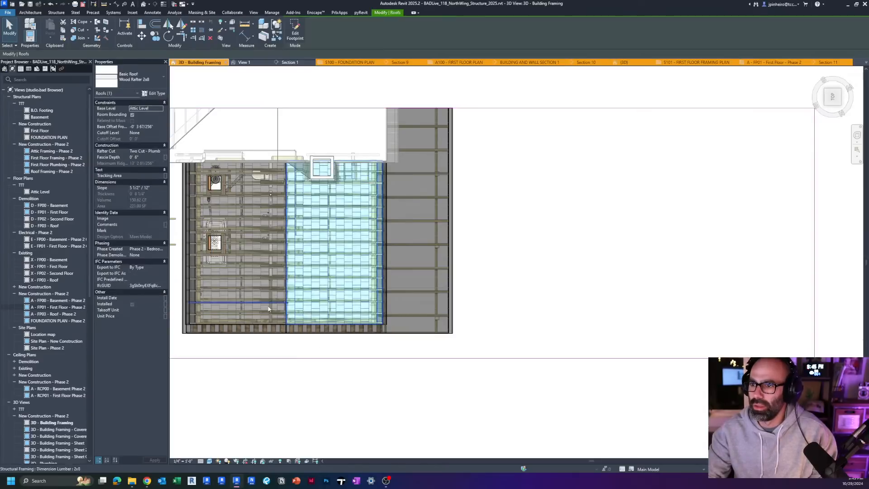
pyautogui.keyDown('ctrl'); pyautogui.click(262, 306); pyautogui.keyUp('ctrl')
pyautogui.press('Escape')
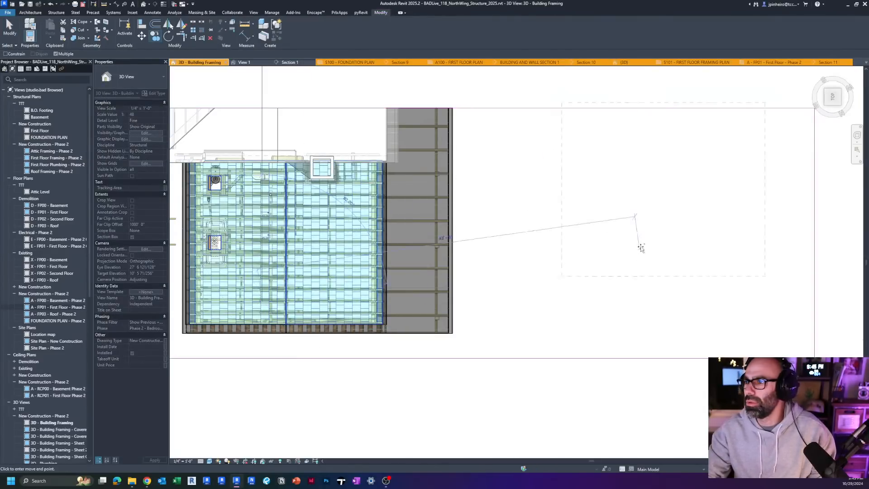
pyautogui.click(622, 289)
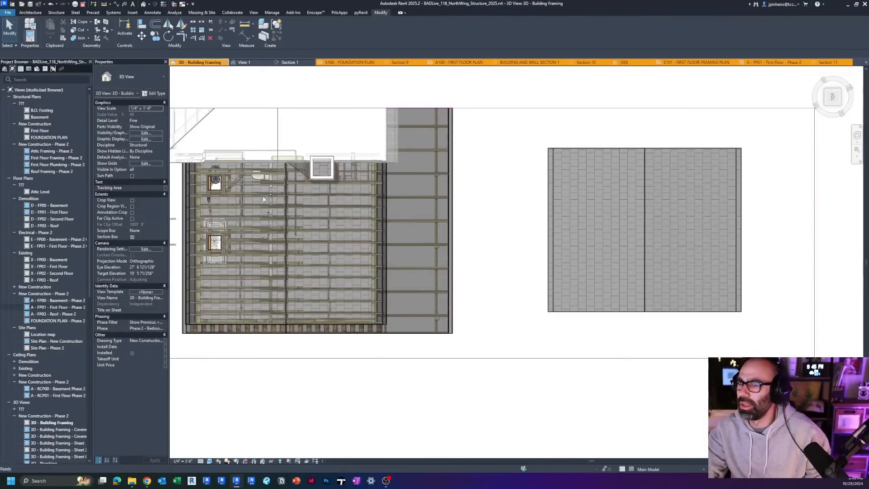
# Step: Examine the copied gable roof in 3D, selecting its two roof planes and checking where they meet at the ridge
pyautogui.keyDown('shift'); pyautogui.moveTo(526, 290); pyautogui.dragTo(514, 348, button='middle'); pyautogui.keyUp('shift')
pyautogui.scroll(8, 514, 349)
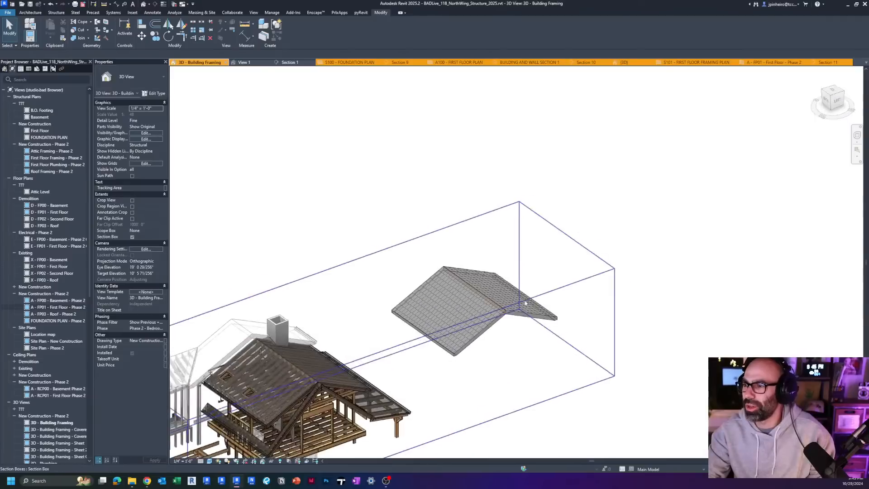
pyautogui.click(450, 322)
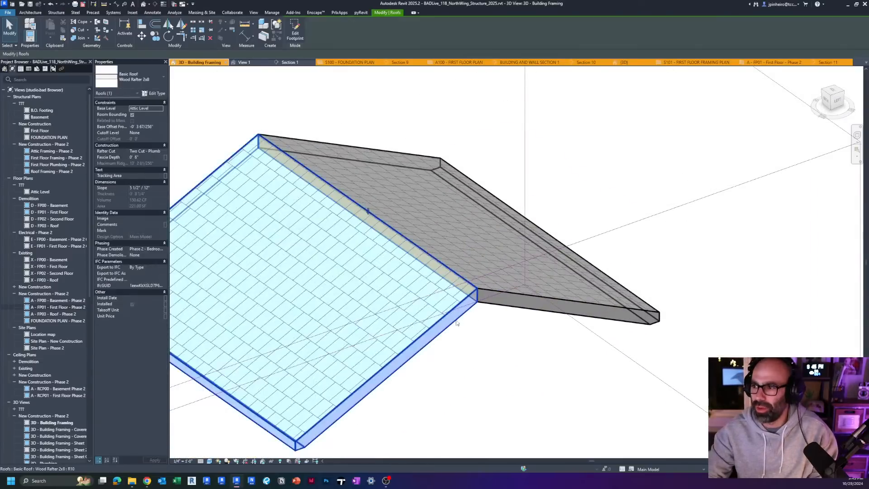
pyautogui.keyDown('ctrl'); pyautogui.click(489, 304); pyautogui.keyUp('ctrl')
pyautogui.click(482, 358)
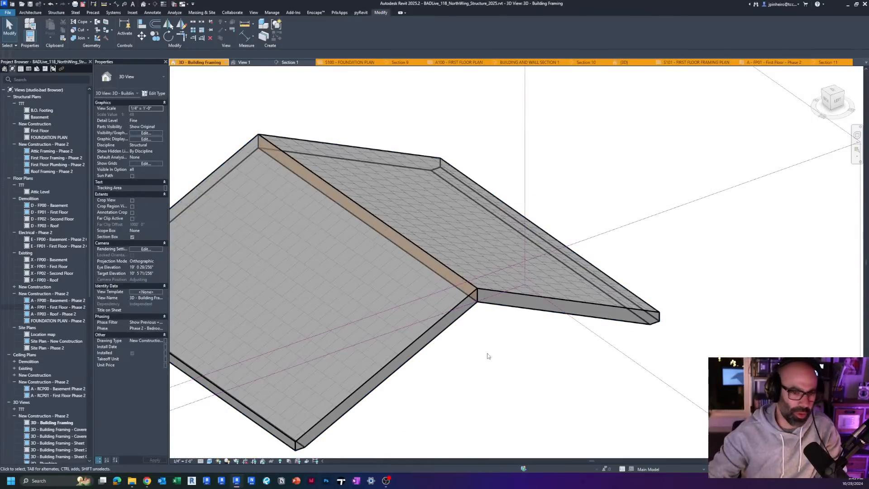
pyautogui.scroll(-1, 540, 351)
pyautogui.moveTo(540, 351); pyautogui.dragTo(589, 341, button='middle')
pyautogui.click(501, 322)
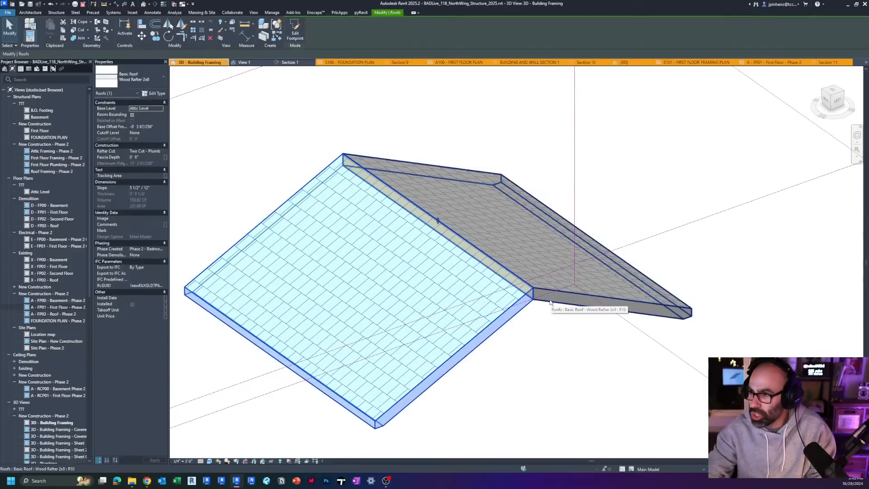
pyautogui.keyDown('ctrl'); pyautogui.click(550, 302); pyautogui.keyUp('ctrl')
pyautogui.click(625, 359)
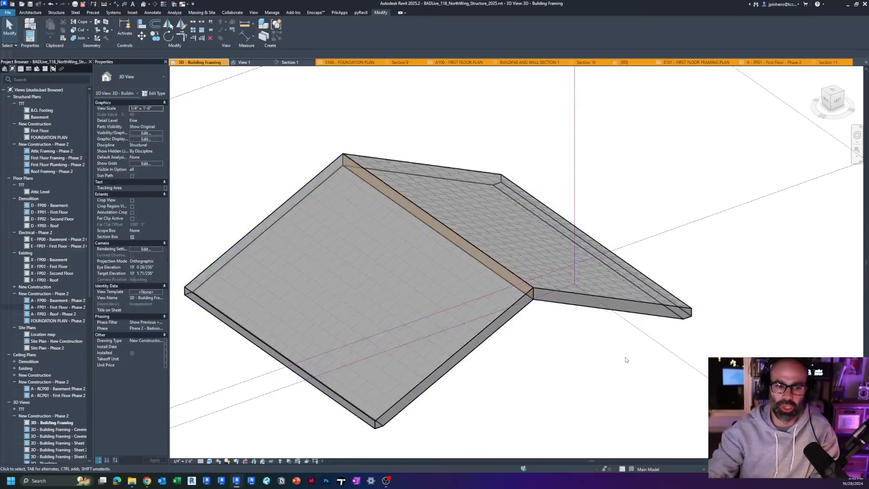
# Step: Review the layer assembly of the copied roof's Wood Rafter 2x8 type with its section preview displayed
pyautogui.click(426, 162)
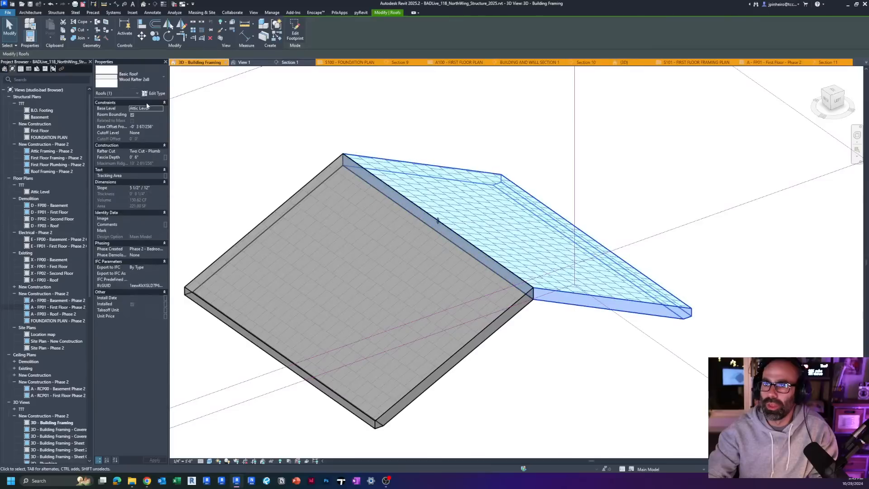
pyautogui.click(135, 81)
pyautogui.click(154, 93)
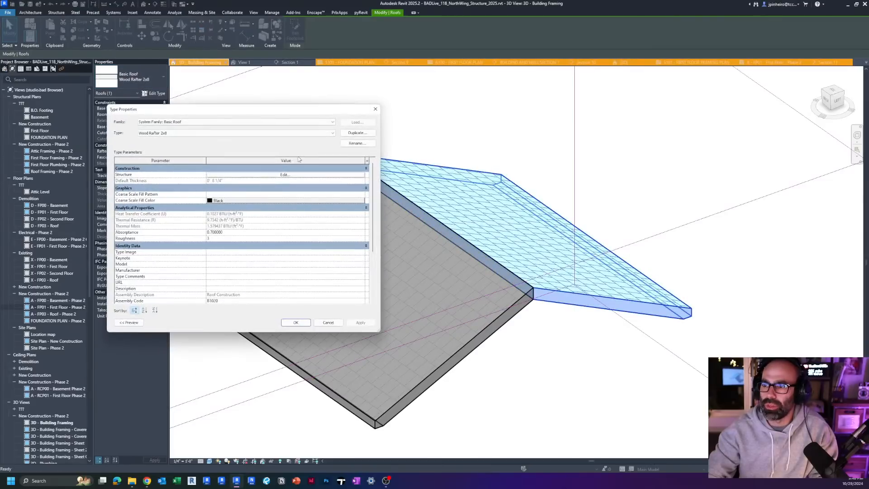
pyautogui.click(256, 175)
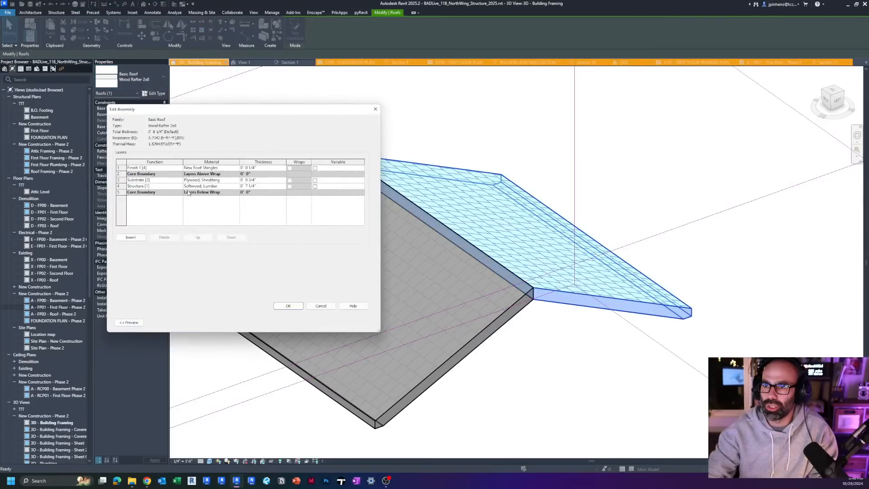
pyautogui.click(129, 323)
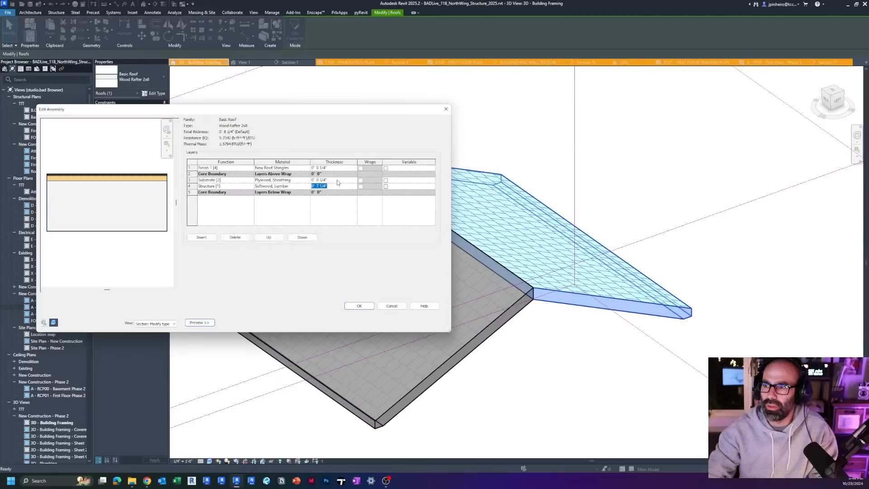
pyautogui.click(357, 306)
pyautogui.click(357, 305)
pyautogui.click(543, 365)
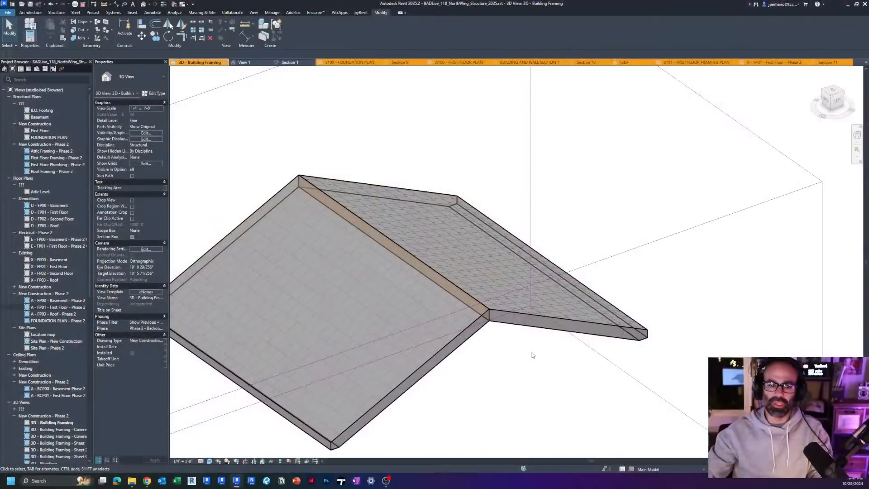
pyautogui.scroll(-2, 427, 150)
pyautogui.scroll(3, 428, 181)
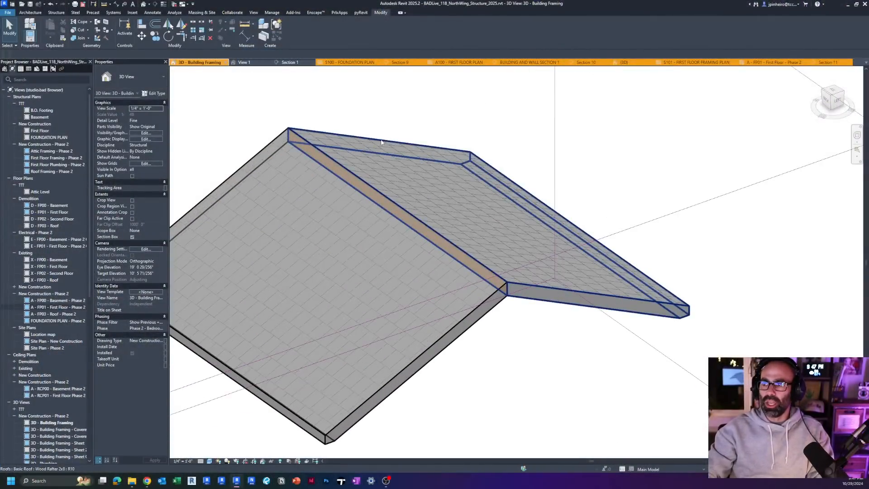
pyautogui.click(423, 203)
pyautogui.keyDown('shift'); pyautogui.moveTo(422, 203); pyautogui.dragTo(444, 209, button='middle'); pyautogui.keyUp('shift')
pyautogui.press('Escape')
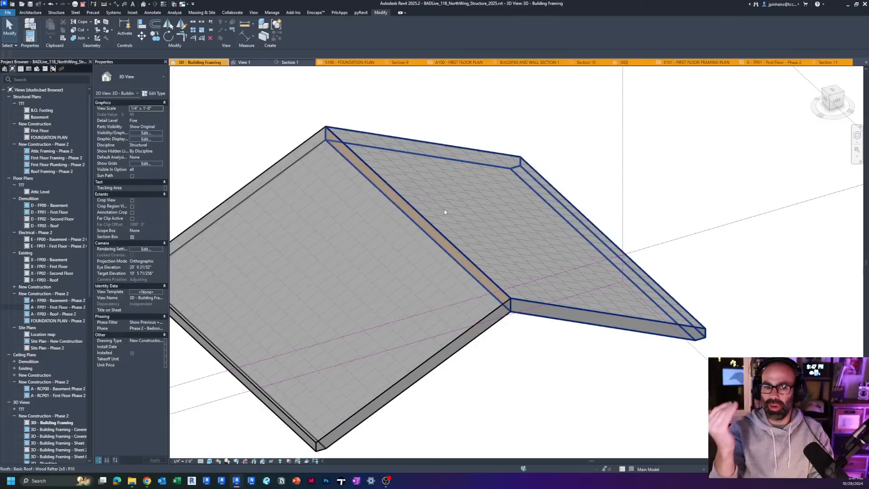
# Step: Try the Metal Seam Roof and Sheeting Only type on both copied roof planes and inspect their thickness
pyautogui.click(443, 209)
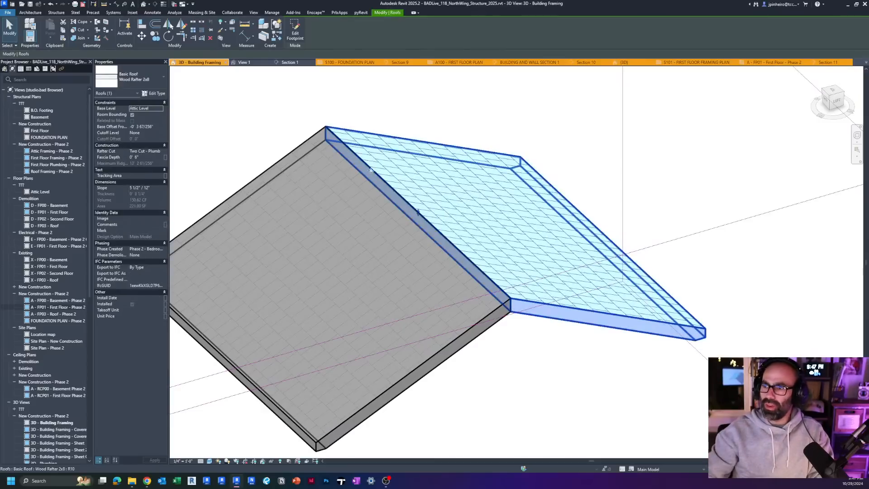
pyautogui.keyDown('ctrl'); pyautogui.click(325, 160); pyautogui.keyUp('ctrl')
pyautogui.click(136, 79)
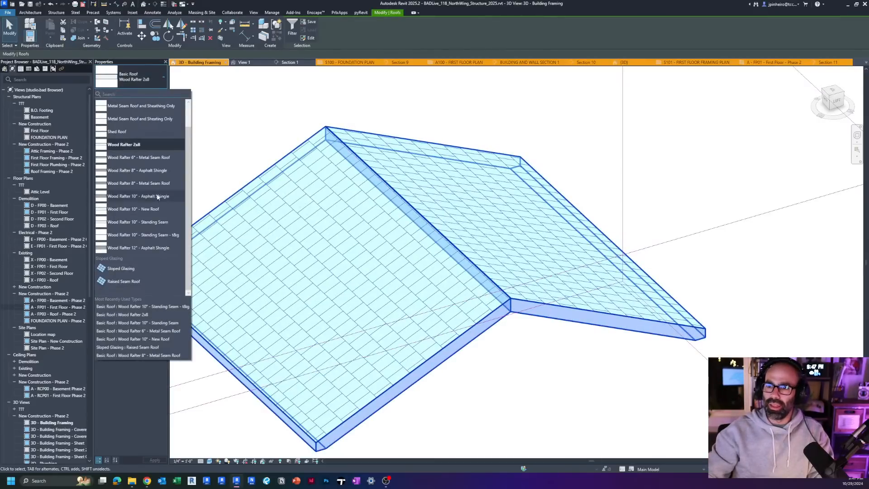
pyautogui.scroll(2, 155, 160)
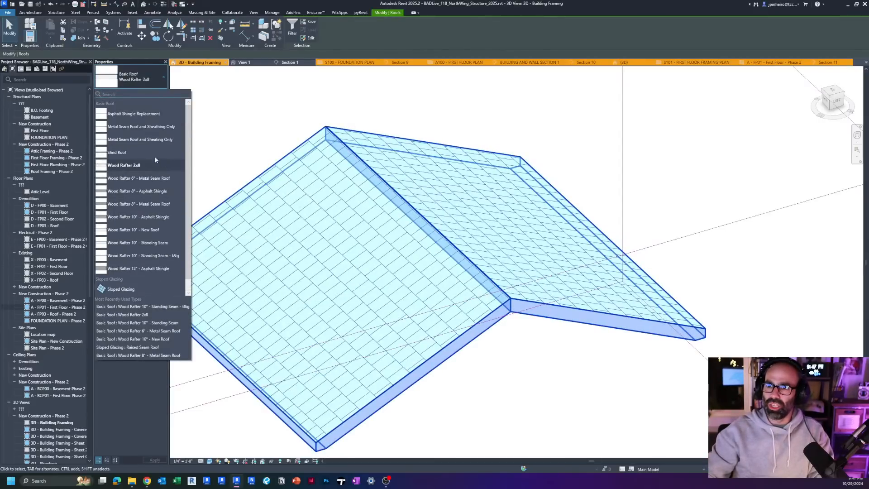
pyautogui.click(147, 79)
pyautogui.click(145, 79)
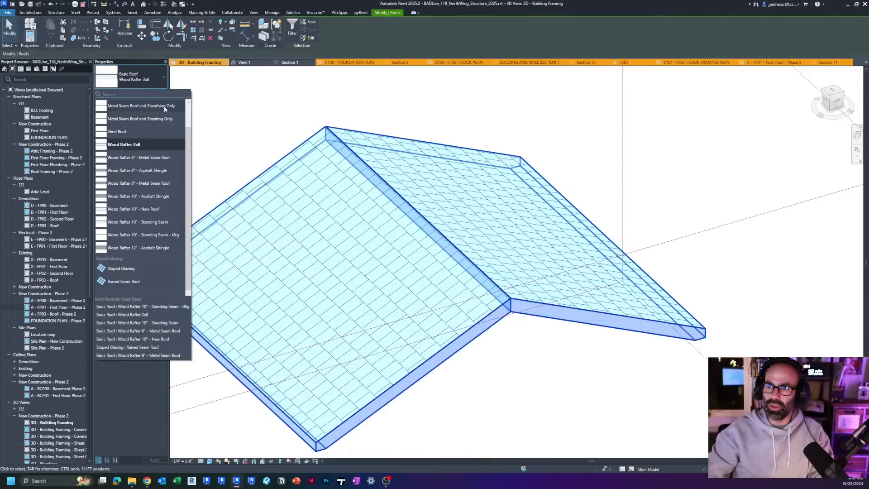
pyautogui.click(158, 119)
pyautogui.scroll(5, 534, 339)
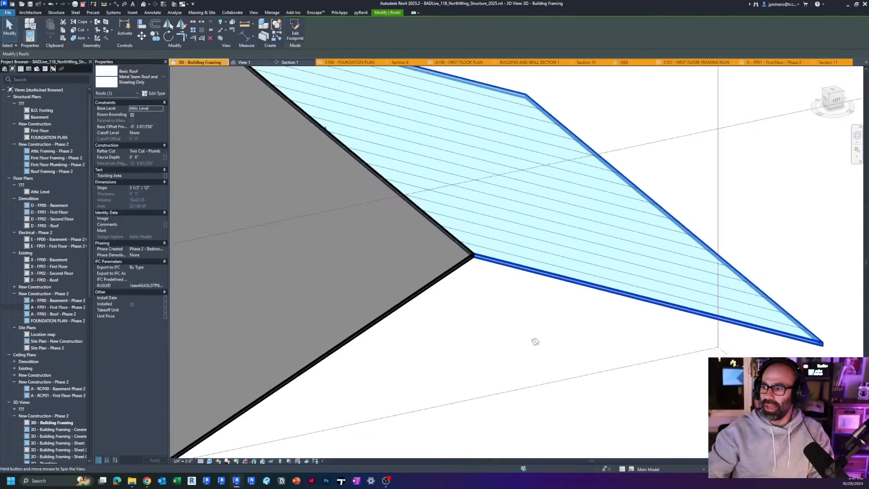
pyautogui.click(518, 367)
pyautogui.scroll(-5, 518, 368)
pyautogui.moveTo(517, 368)
pyautogui.keyDown('shift'); pyautogui.mouseDown(button='middle')
pyautogui.moveTo(534, 376)
pyautogui.moveTo(501, 392)
pyautogui.moveTo(508, 395)
pyautogui.mouseUp(button='middle'); pyautogui.keyUp('shift')
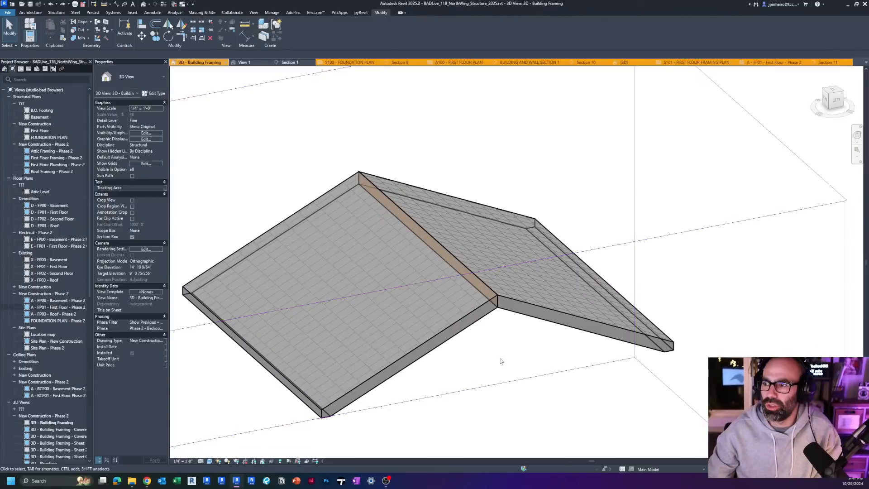
# Step: Start a structural beam system and set its work plane to the top face of the nearer copied roof plane
pyautogui.keyDown('shift'); pyautogui.moveTo(501, 361); pyautogui.dragTo(449, 368, button='middle'); pyautogui.keyUp('shift')
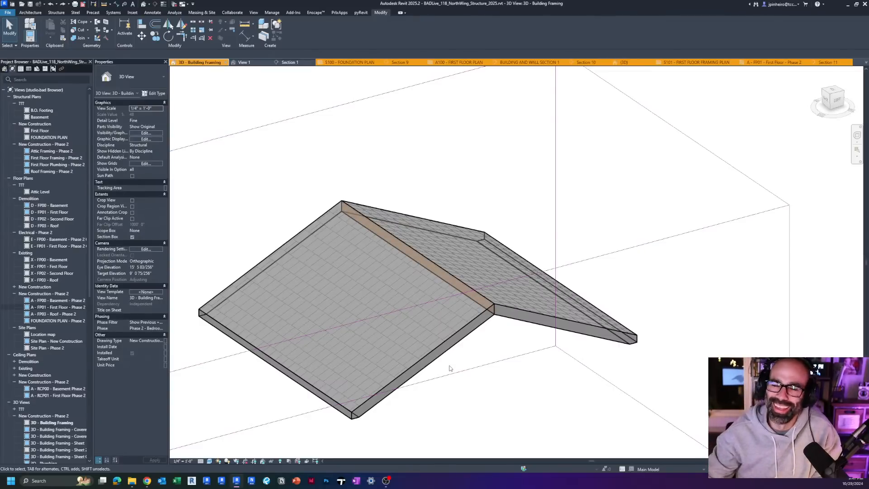
pyautogui.scroll(-2, 435, 351)
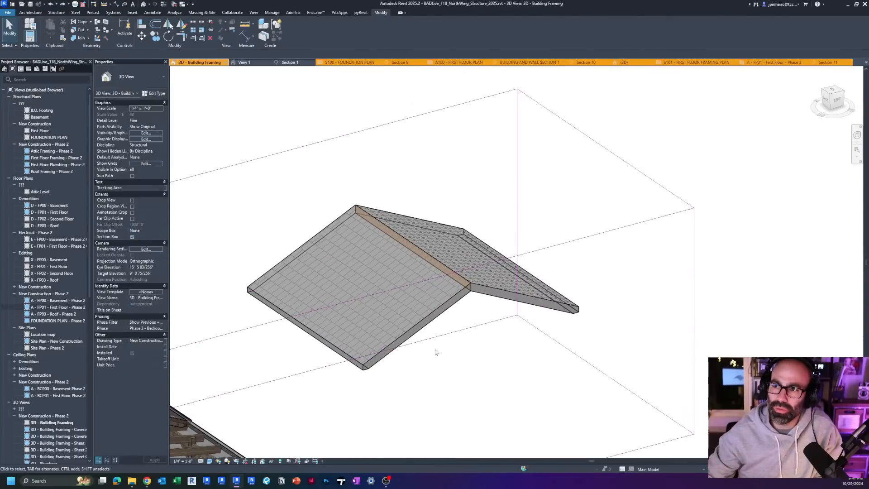
pyautogui.click(56, 12)
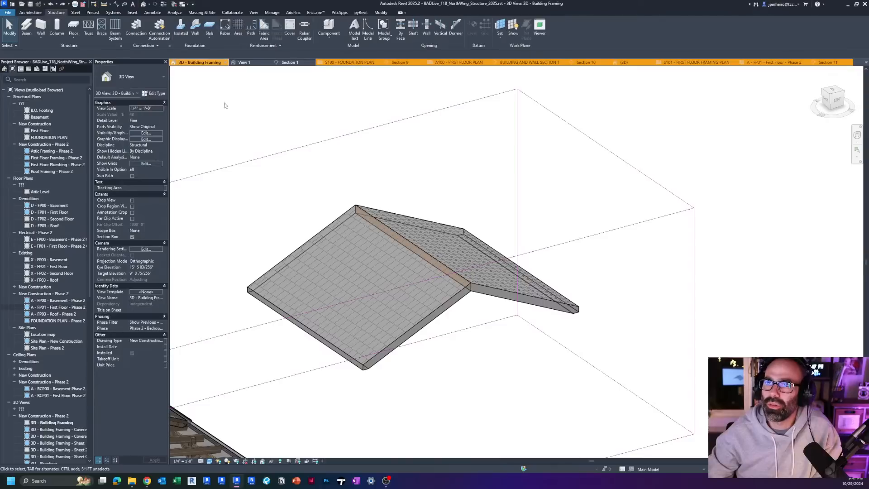
pyautogui.click(121, 36)
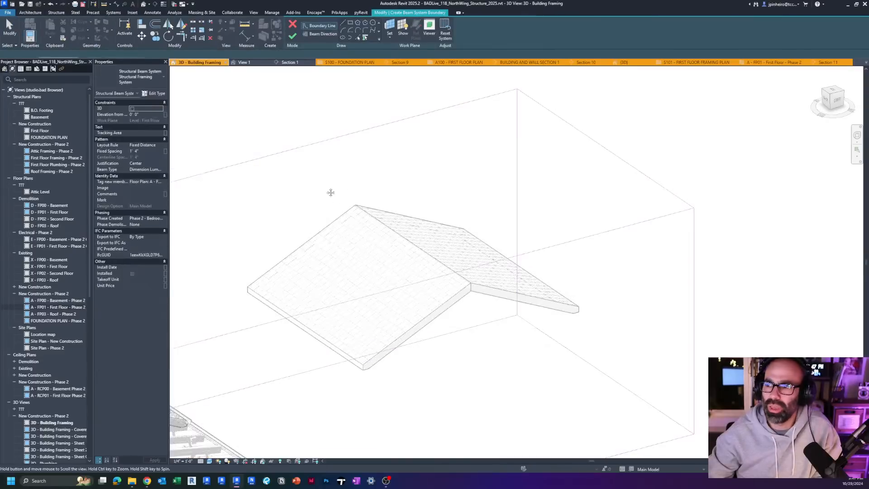
pyautogui.moveTo(410, 233)
pyautogui.mouseDown(button='middle')
pyautogui.moveTo(369, 229)
pyautogui.moveTo(379, 238)
pyautogui.mouseUp(button='middle')
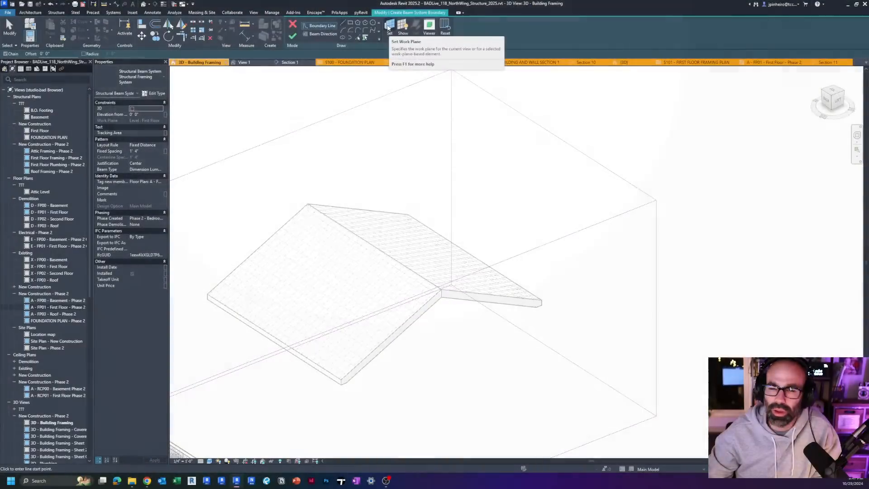
pyautogui.click(389, 27)
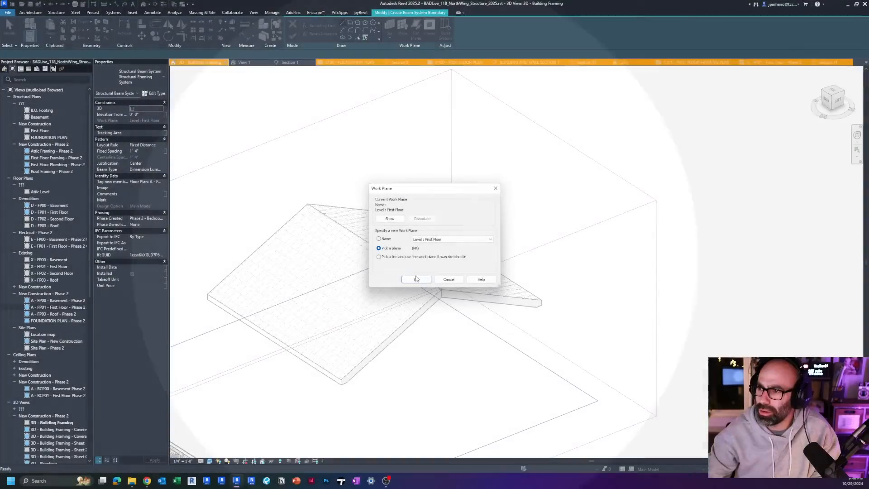
pyautogui.click(415, 279)
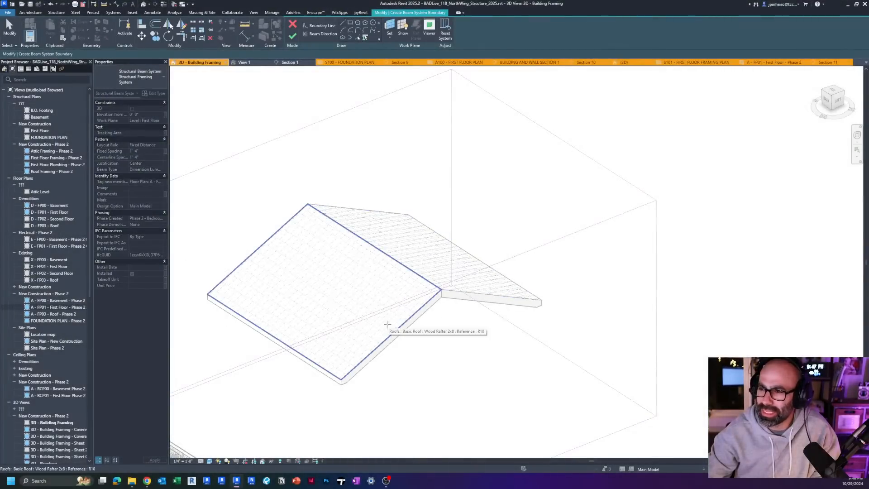
pyautogui.scroll(2, 385, 351)
pyautogui.click(365, 336)
# Step: Outline the beam system's boundary along the chained edges of that roof plane and finish the sketch to generate the rafters
pyautogui.moveTo(377, 352); pyautogui.dragTo(462, 355, button='middle')
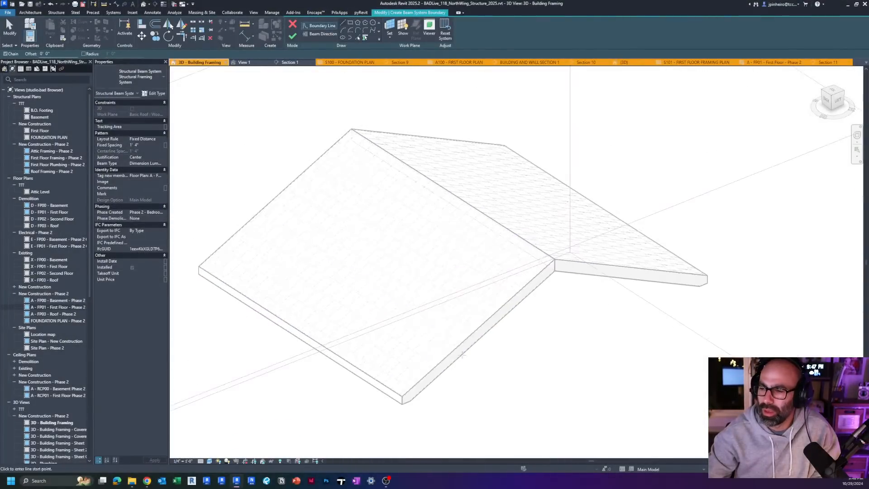
pyautogui.moveTo(358, 274); pyautogui.dragTo(395, 270, button='middle')
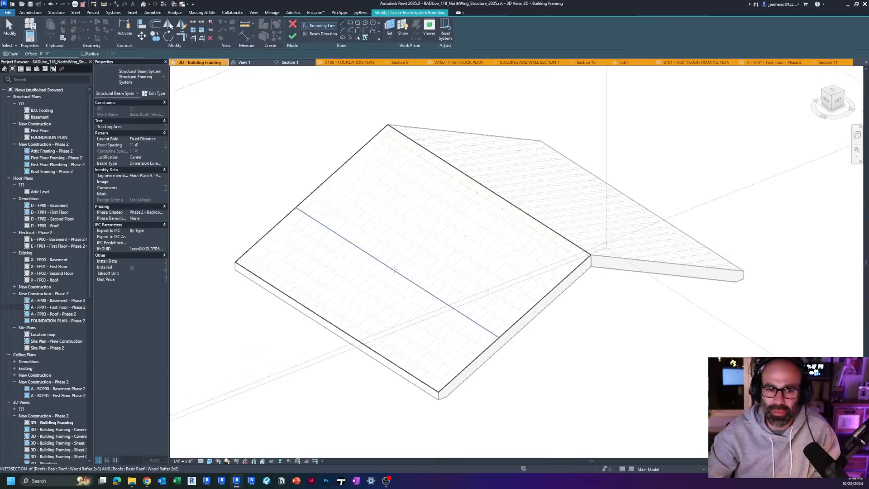
pyautogui.scroll(1, 395, 269)
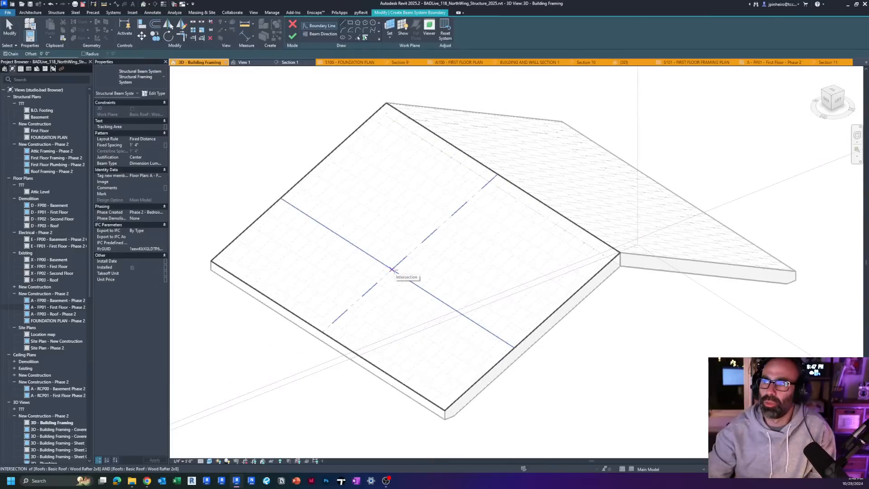
pyautogui.click(357, 39)
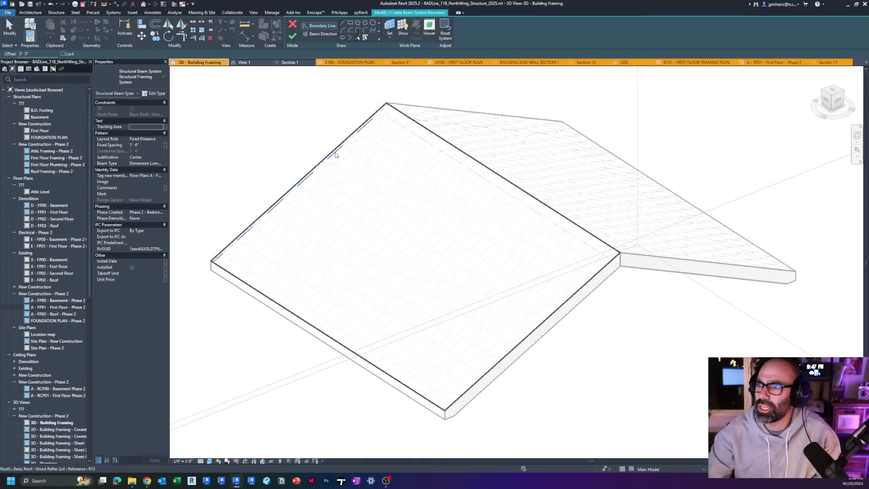
pyautogui.press('Tab')
pyautogui.click(335, 155)
pyautogui.press('Escape')
pyautogui.keyDown('shift'); pyautogui.moveTo(335, 155); pyautogui.dragTo(326, 225, button='middle'); pyautogui.keyUp('shift')
pyautogui.scroll(1, 326, 225)
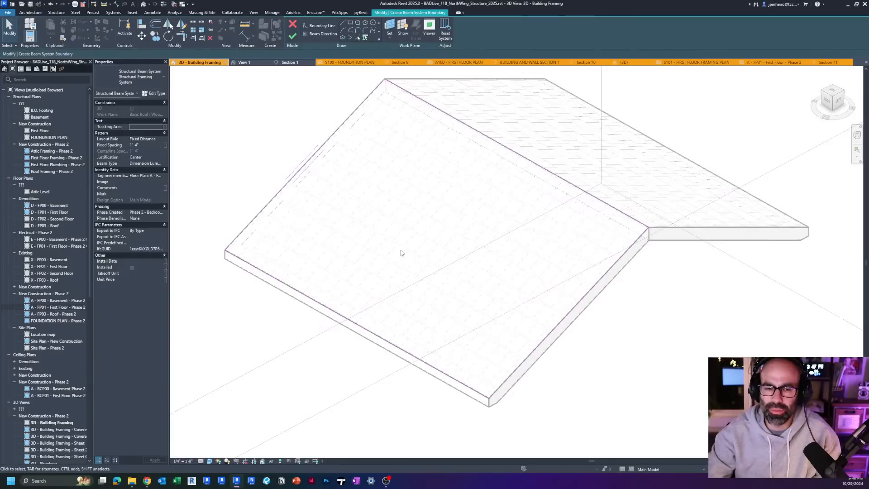
pyautogui.scroll(-1, 572, 262)
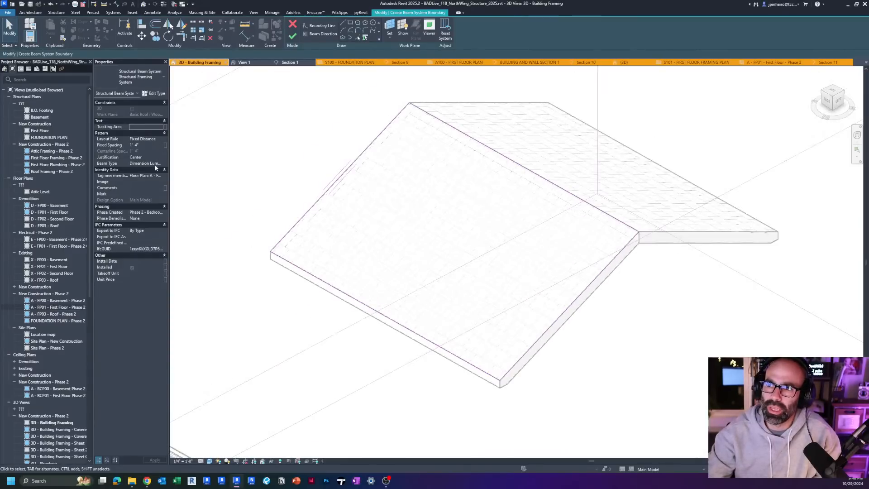
pyautogui.click(292, 38)
# Step: Examine from the left side how the new 2x8 rafters sit within the roof's thickness at the eave and along the slope
pyautogui.keyDown('shift'); pyautogui.moveTo(452, 271); pyautogui.dragTo(488, 284, button='middle'); pyautogui.keyUp('shift')
pyautogui.click(490, 283)
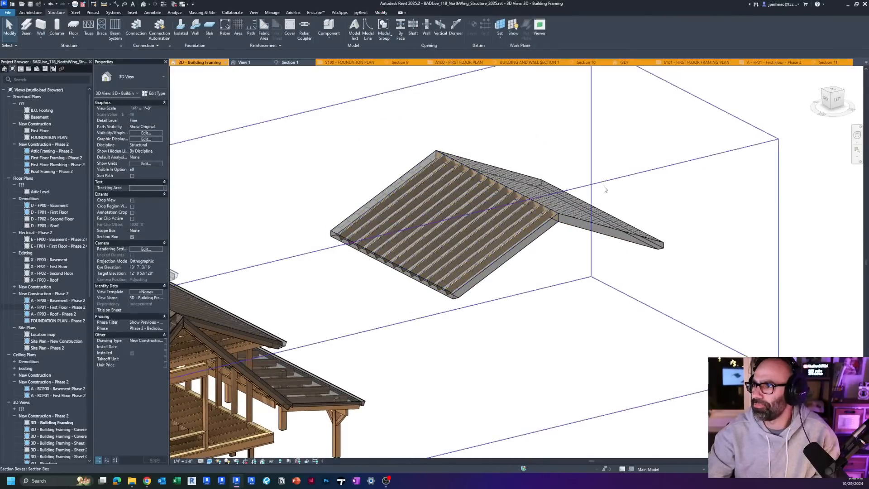
pyautogui.click(604, 186)
pyautogui.scroll(4, 565, 234)
pyautogui.click(535, 228)
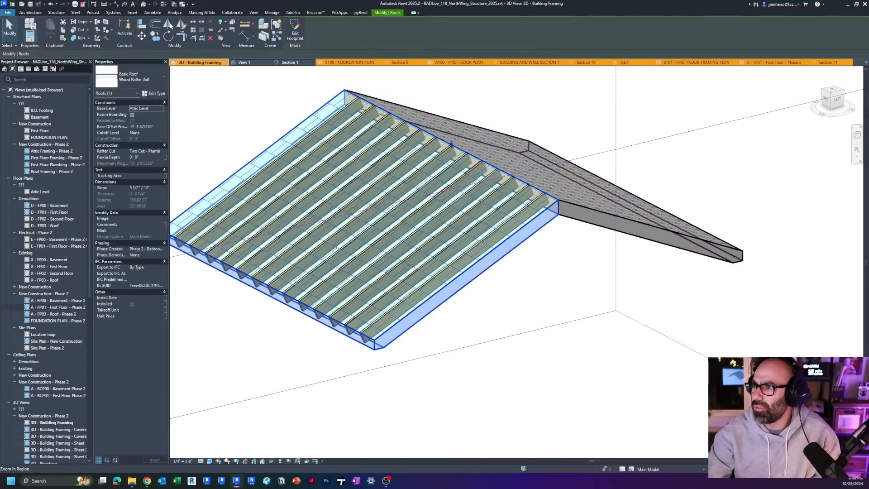
pyautogui.click(836, 104)
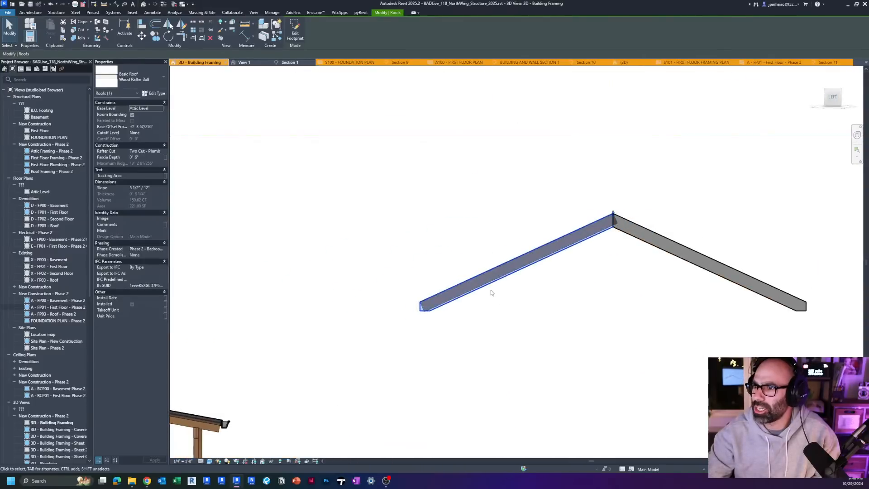
pyautogui.scroll(3, 412, 312)
pyautogui.scroll(-1, 289, 368)
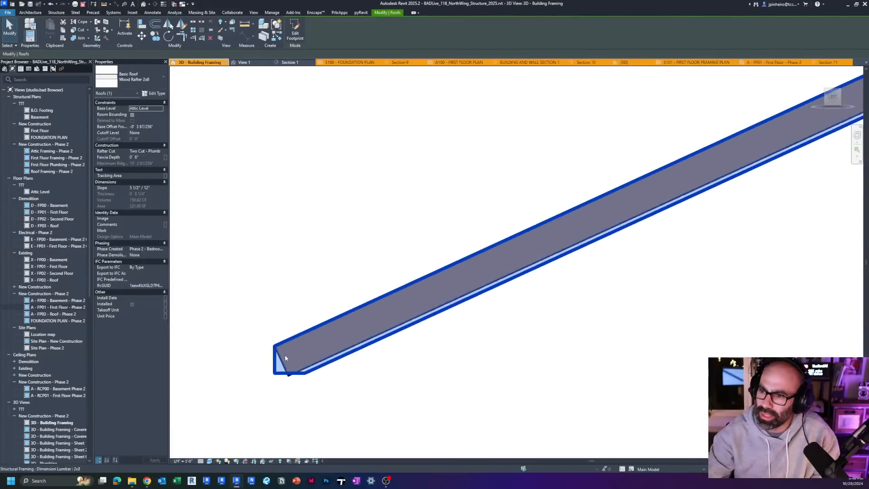
pyautogui.scroll(3, 323, 390)
pyautogui.scroll(4, 602, 257)
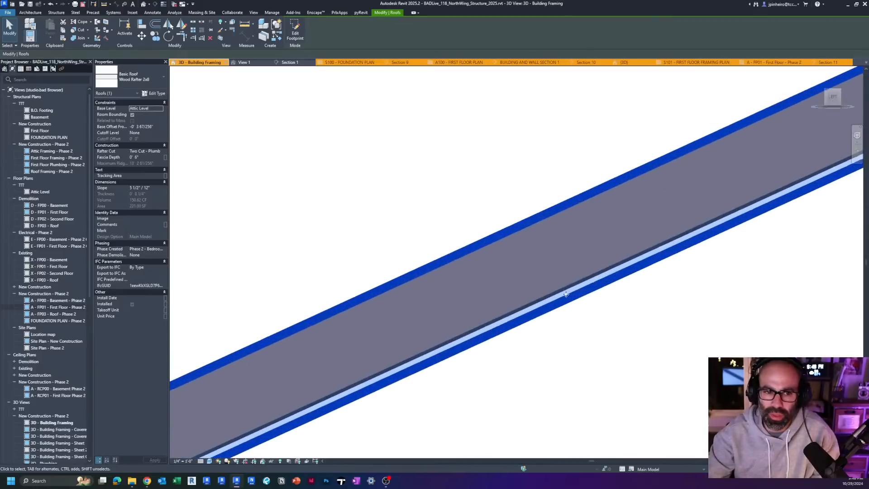
pyautogui.scroll(-3, 540, 298)
pyautogui.scroll(-2, 541, 298)
pyautogui.keyDown('shift'); pyautogui.moveTo(540, 298); pyautogui.dragTo(549, 346, button='middle'); pyautogui.keyUp('shift')
pyautogui.scroll(-2, 582, 363)
pyautogui.click(616, 386)
pyautogui.click(606, 361)
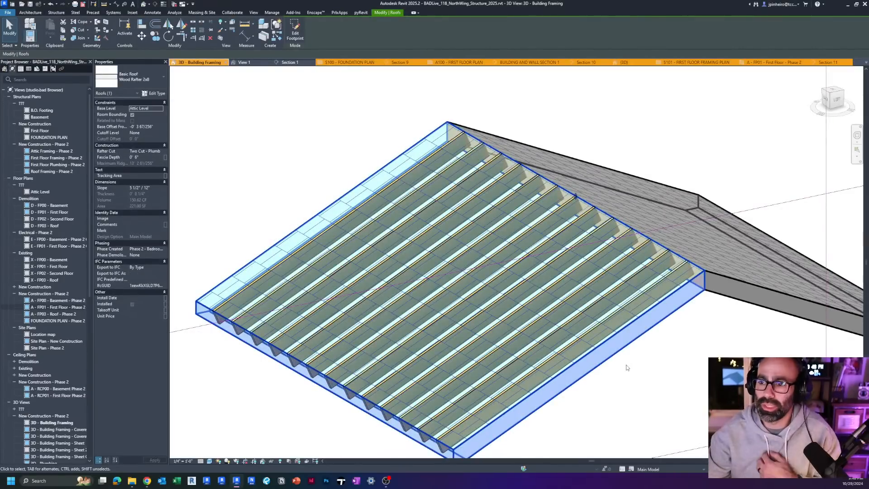
# Step: Review the layer thicknesses in the Wood Rafter 2x8 roof type's assembly without changing them
pyautogui.click(153, 93)
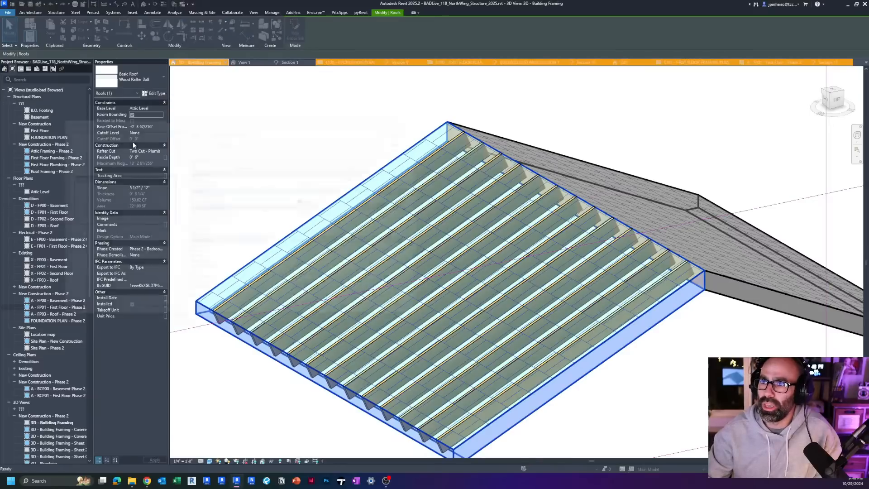
pyautogui.click(373, 175)
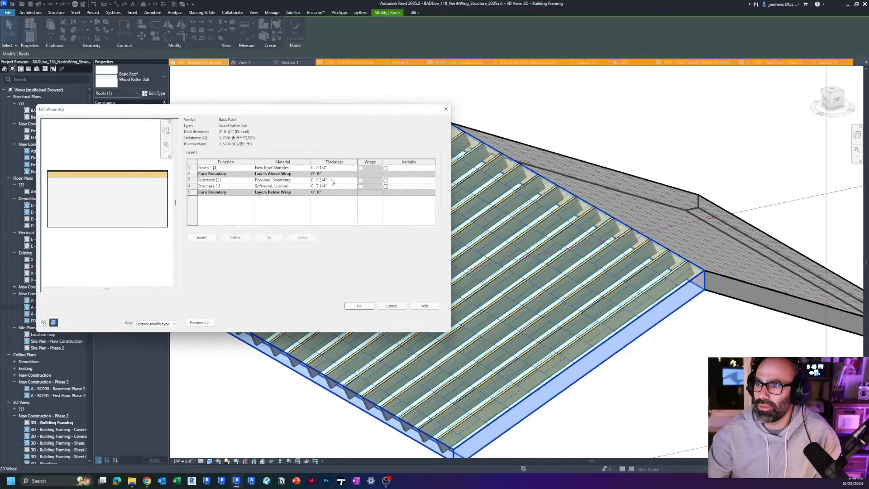
pyautogui.click(403, 308)
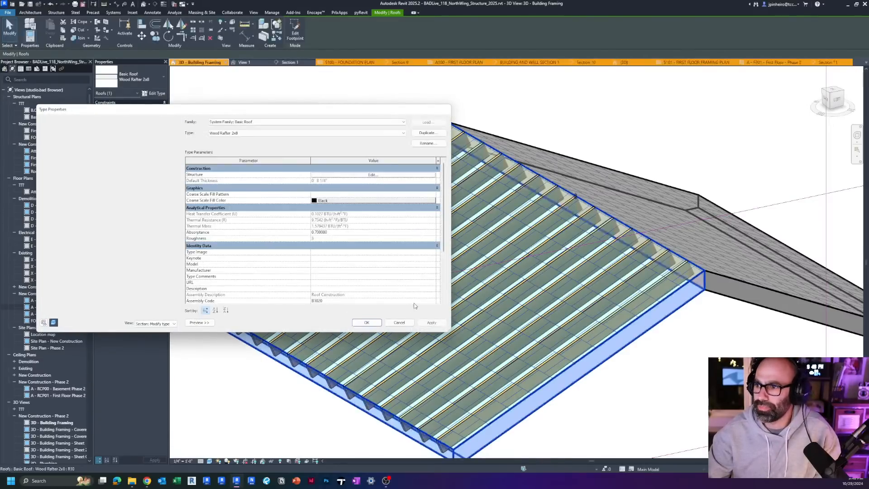
pyautogui.press('Escape')
pyautogui.press('Escape')
# Step: Inspect the beam system and its outermost 2x8 rafter by selecting each, and review the rafter's properties and available commands
pyautogui.click(425, 302)
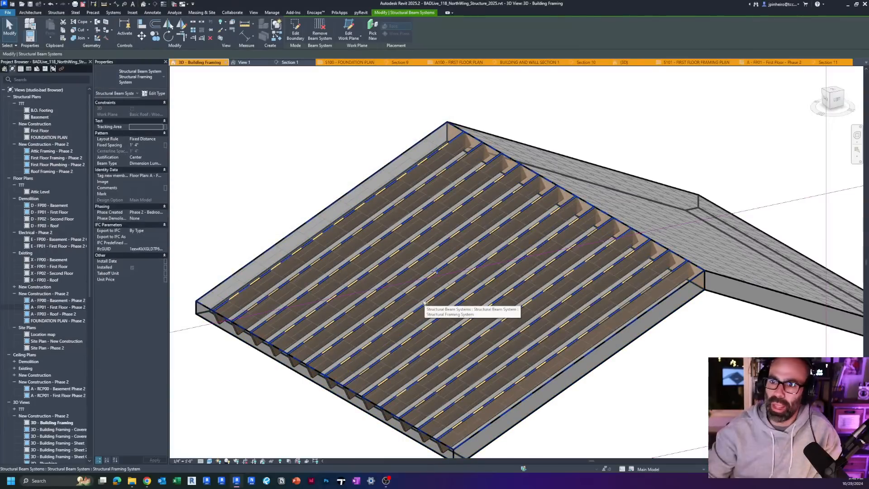
pyautogui.press('Escape')
pyautogui.scroll(-4, 425, 303)
pyautogui.scroll(4, 526, 270)
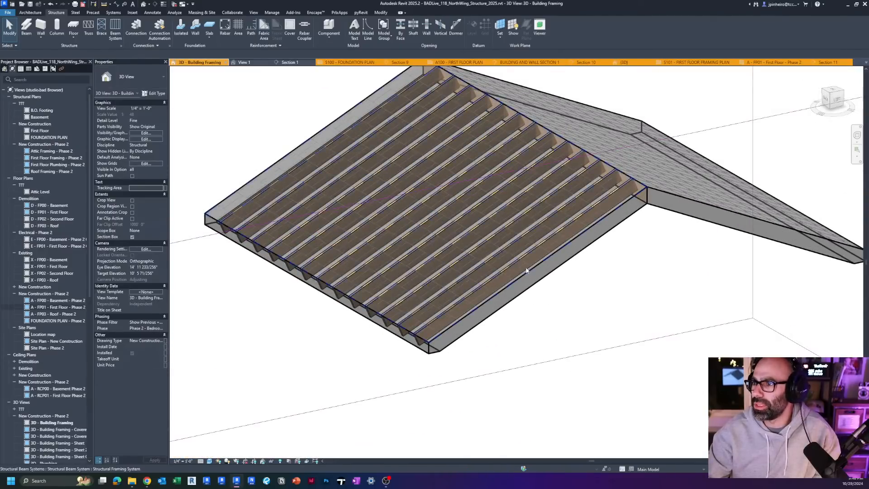
pyautogui.click(527, 269)
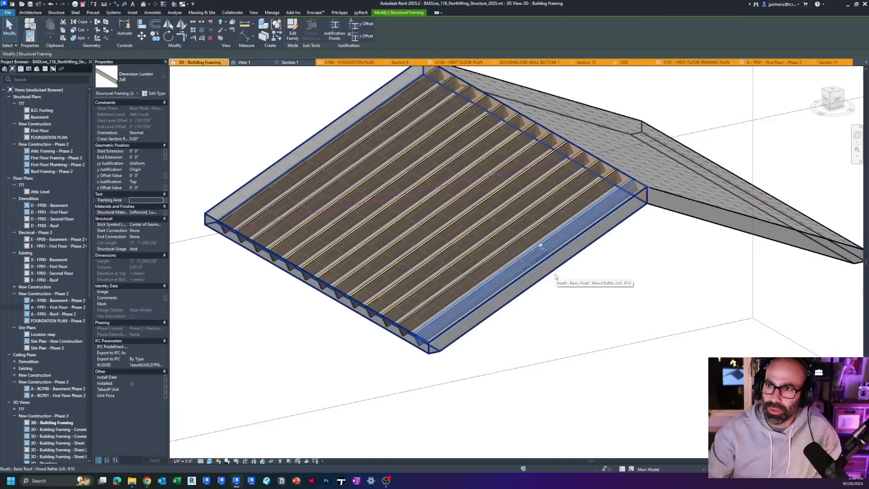
pyautogui.rightClick(514, 274)
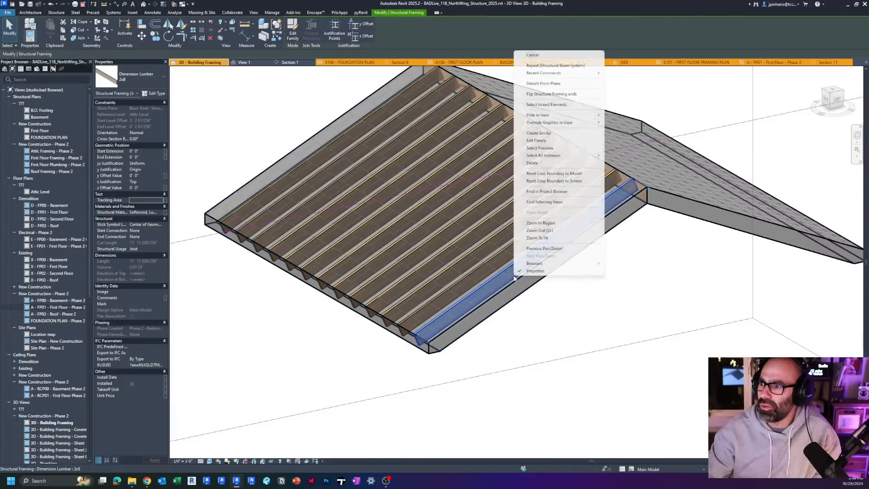
pyautogui.click(620, 282)
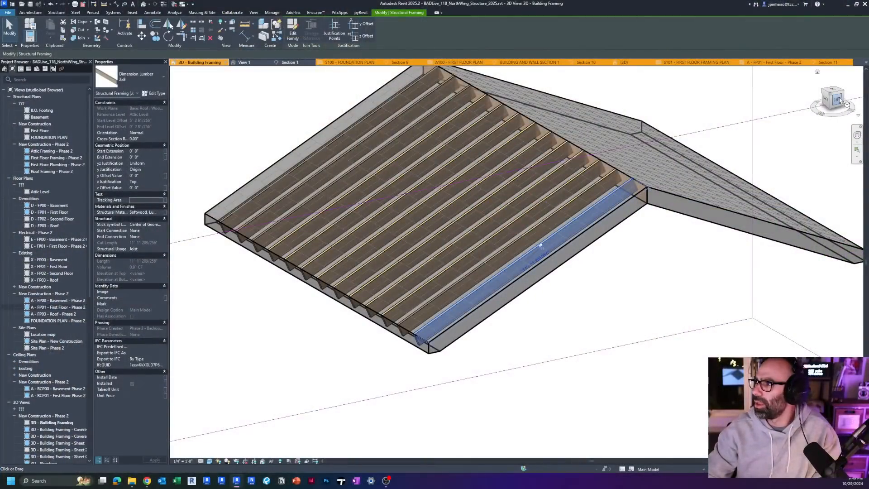
# Step: From the left view, select all rafters of the beam system, filtering out the roof, and set their z Offset Value to -0' 1"
pyautogui.click(839, 100)
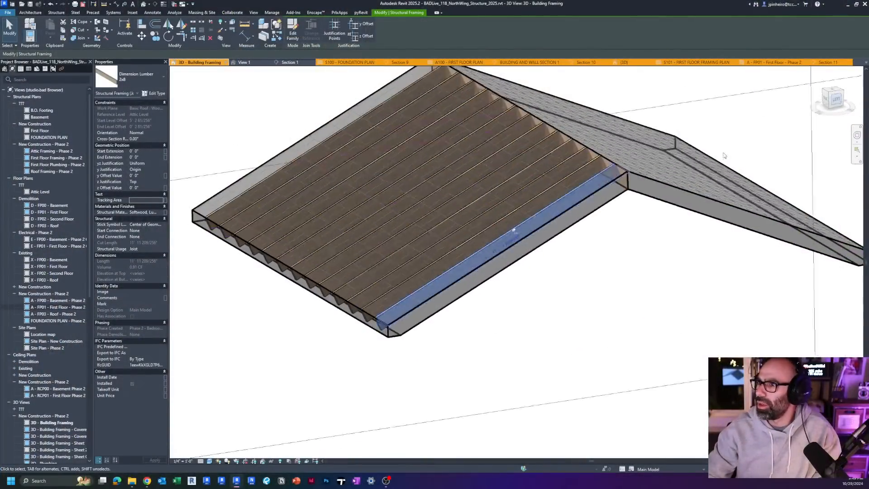
pyautogui.moveTo(500, 336); pyautogui.dragTo(459, 291)
pyautogui.click(291, 32)
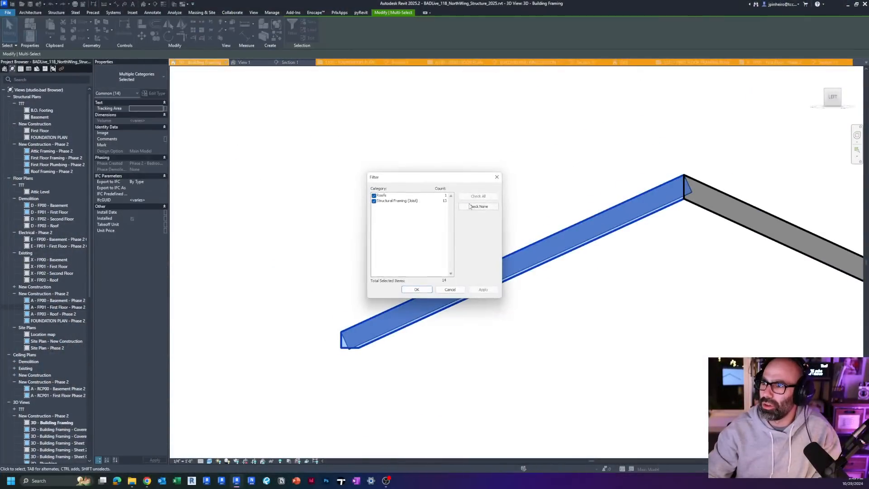
pyautogui.click(416, 290)
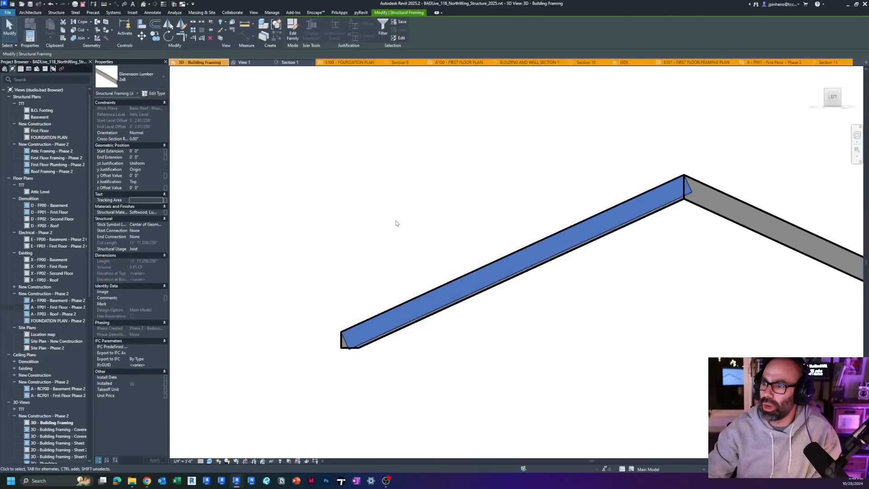
pyautogui.keyDown('shift'); pyautogui.moveTo(396, 223); pyautogui.dragTo(289, 233, button='middle'); pyautogui.keyUp('shift')
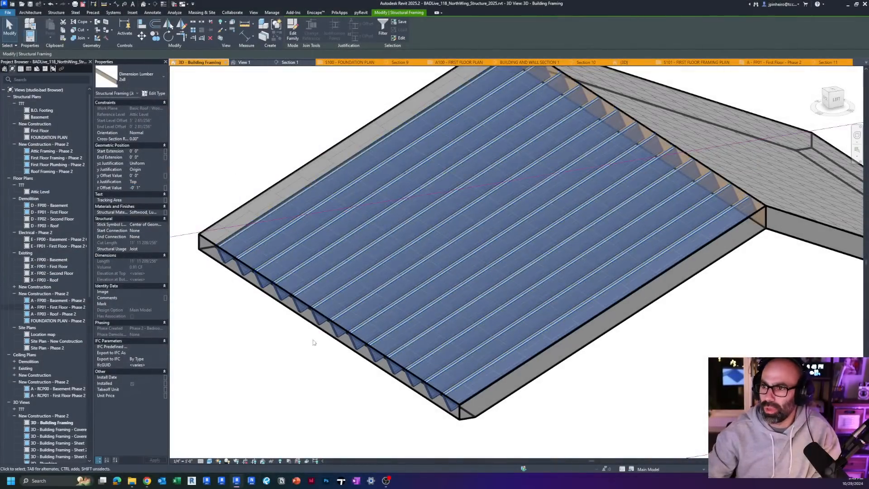
# Step: Check the offset rafters against the roof surface at the ridge from the left side, selecting the beam system for comparison
pyautogui.scroll(-3, 475, 330)
pyautogui.click(838, 102)
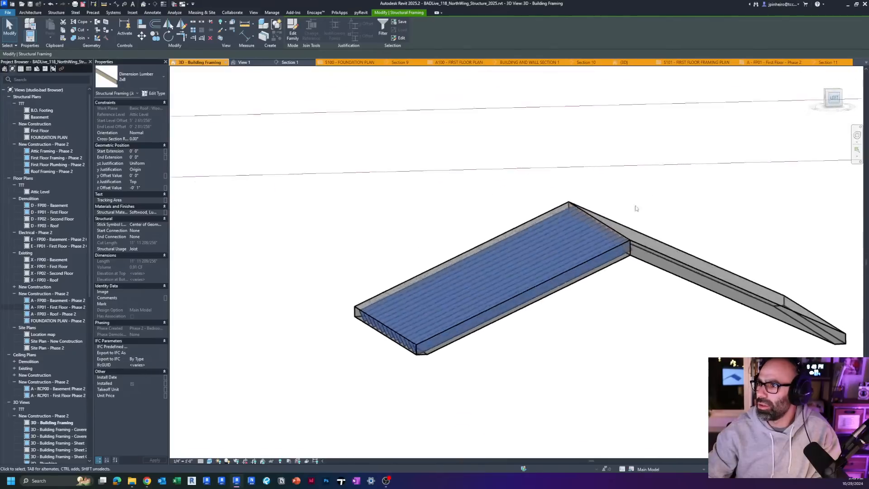
pyautogui.scroll(5, 634, 199)
pyautogui.press('Escape')
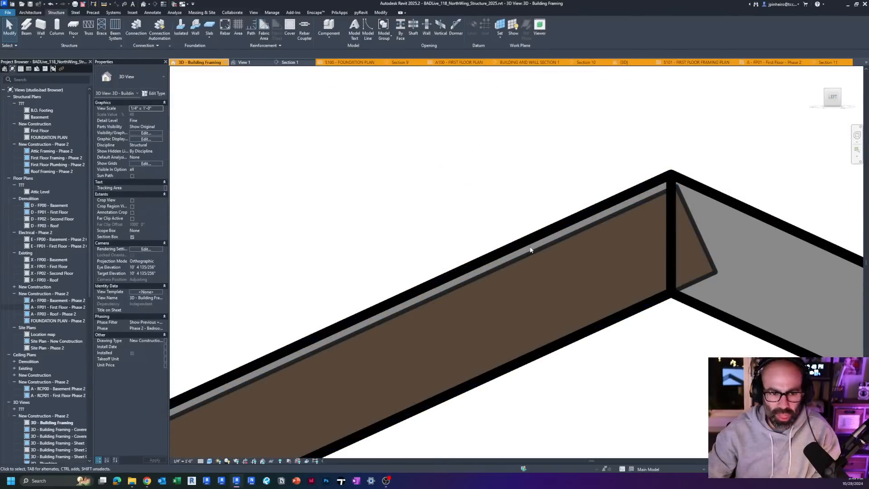
pyautogui.click(518, 235)
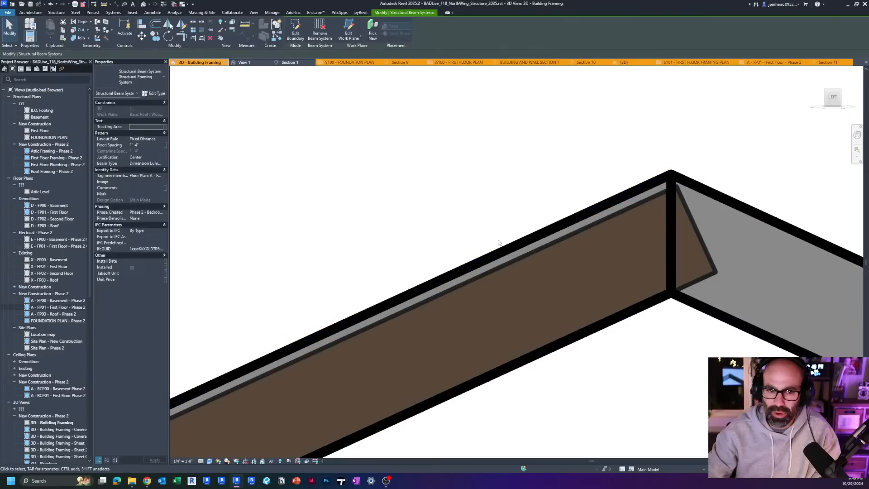
pyautogui.scroll(3, 475, 268)
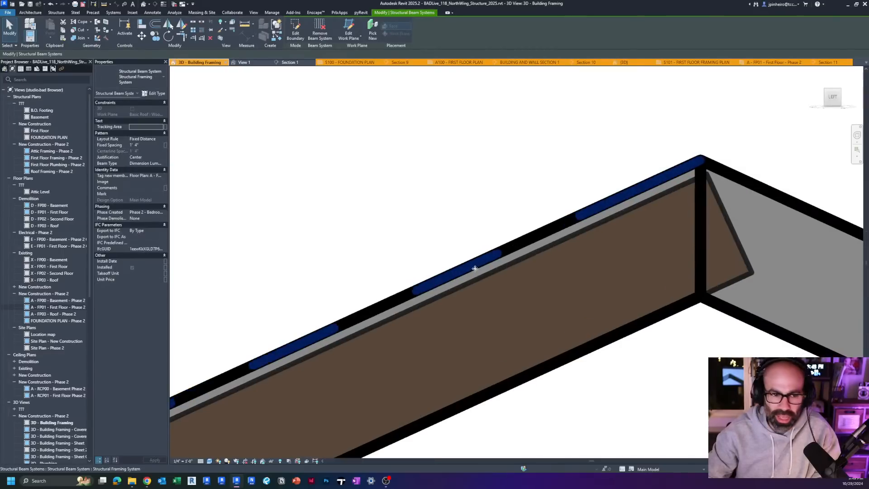
# Step: Examine the rafters under the framed roof half from an angled view, selecting the roof to check its eave against the rafters
pyautogui.press('ctrl')
pyautogui.press('ctrl')
pyautogui.press('ctrl')
pyautogui.press('ctrl')
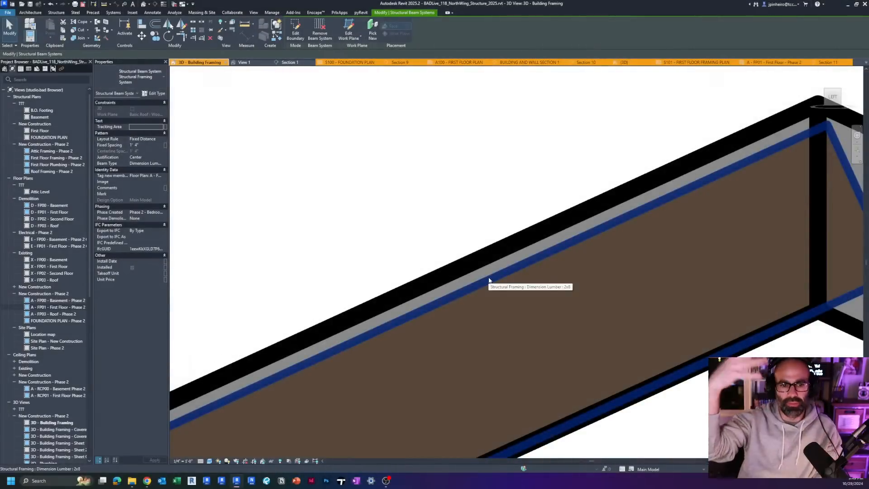
pyautogui.scroll(-5, 481, 286)
pyautogui.keyDown('shift'); pyautogui.moveTo(481, 286); pyautogui.dragTo(421, 398, button='middle'); pyautogui.keyUp('shift')
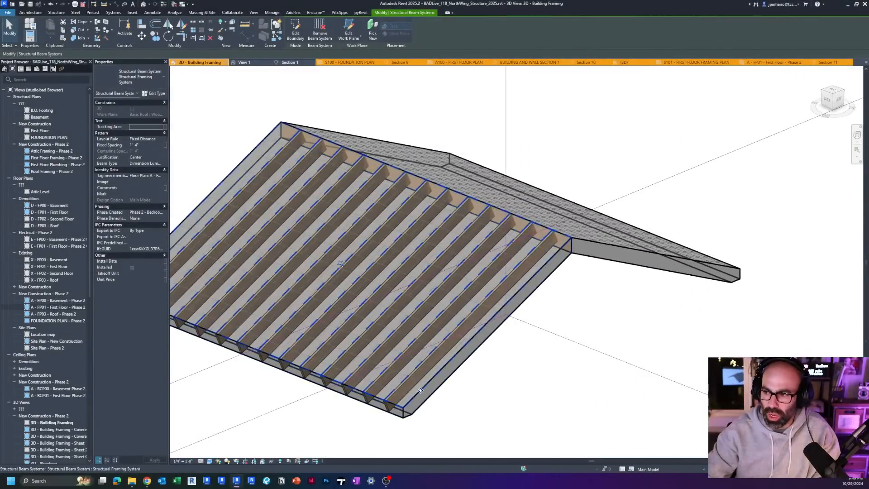
pyautogui.scroll(4, 402, 438)
pyautogui.click(408, 418)
pyautogui.scroll(-2, 477, 420)
pyautogui.keyDown('shift'); pyautogui.moveTo(477, 421); pyautogui.dragTo(502, 405, button='middle'); pyautogui.keyUp('shift')
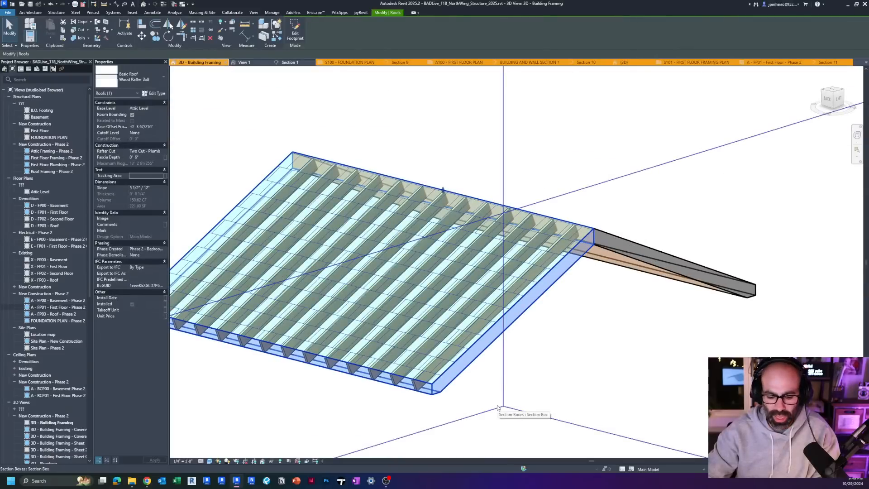
pyautogui.press('Escape')
pyautogui.scroll(-3, 466, 375)
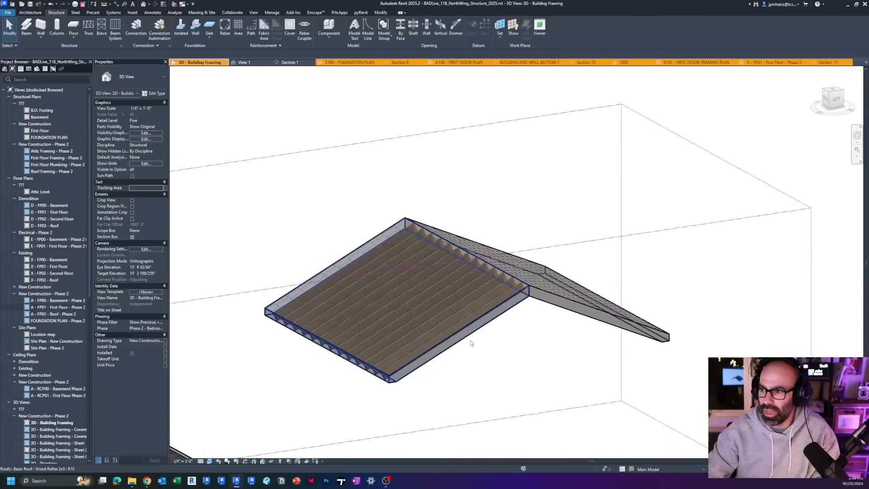
# Step: Steepen the framed roof half to a slope of about 7.6" / 12" by raising its ridge
pyautogui.click(470, 343)
pyautogui.keyDown('shift'); pyautogui.moveTo(470, 343); pyautogui.dragTo(495, 378, button='middle'); pyautogui.keyUp('shift')
pyautogui.scroll(3, 469, 378)
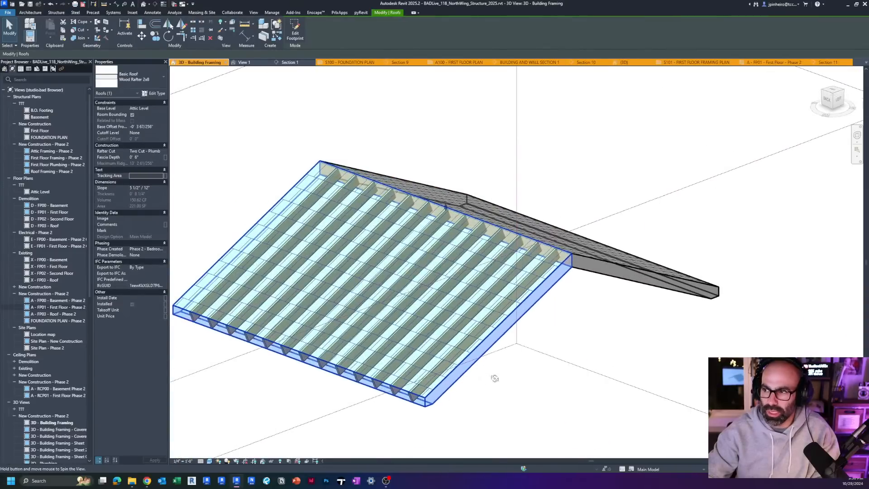
pyautogui.moveTo(447, 211); pyautogui.dragTo(446, 172)
pyautogui.keyDown('shift'); pyautogui.moveTo(452, 271); pyautogui.dragTo(401, 280, button='middle'); pyautogui.keyUp('shift')
pyautogui.press('Escape')
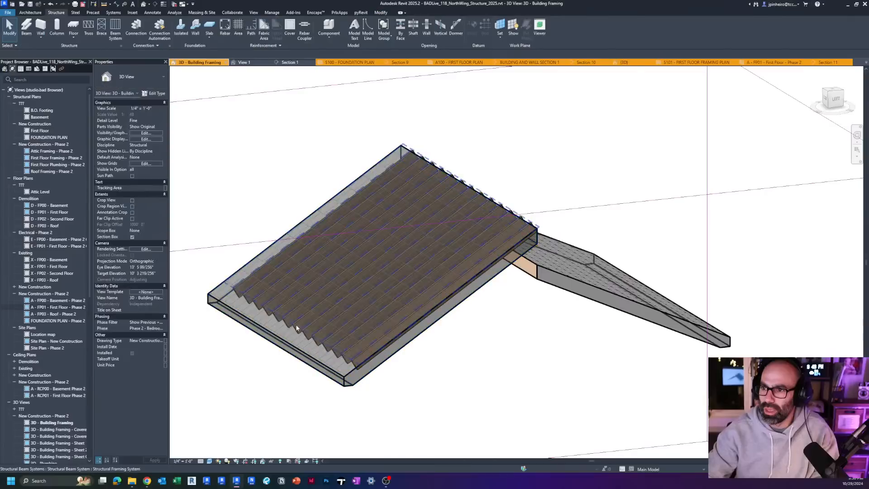
# Step: Open the beam system's boundary sketch to check its eave line against the steepened roof, and undo back out of the edit
pyautogui.click(295, 321)
pyautogui.press('Escape')
pyautogui.press('Tab')
pyautogui.click(295, 321)
pyautogui.keyDown('shift'); pyautogui.moveTo(294, 322); pyautogui.dragTo(304, 368, button='middle'); pyautogui.keyUp('shift')
pyautogui.click(295, 29)
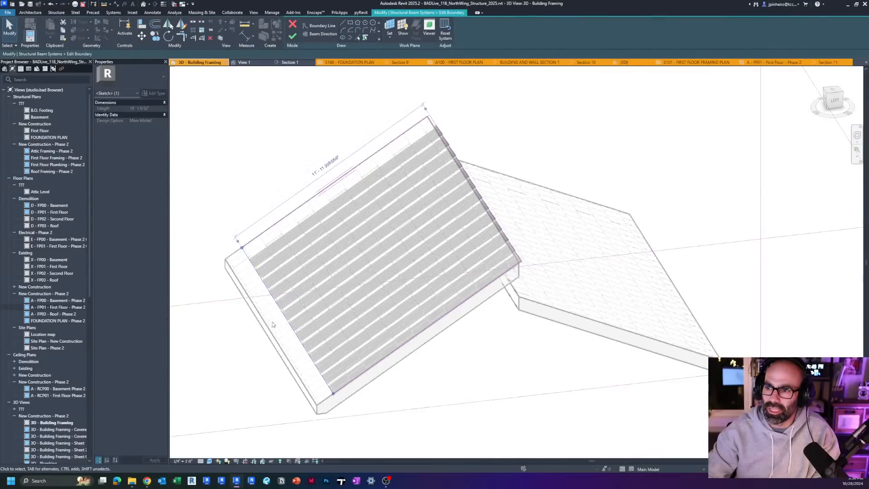
pyautogui.scroll(2, 272, 326)
pyautogui.scroll(-2, 320, 337)
pyautogui.hotkey('ctrl', 'z')
pyautogui.moveTo(317, 332)
pyautogui.keyDown('shift'); pyautogui.mouseDown(button='middle')
pyautogui.moveTo(318, 349)
pyautogui.moveTo(342, 337)
pyautogui.mouseUp(button='middle'); pyautogui.keyUp('shift')
pyautogui.click(286, 227)
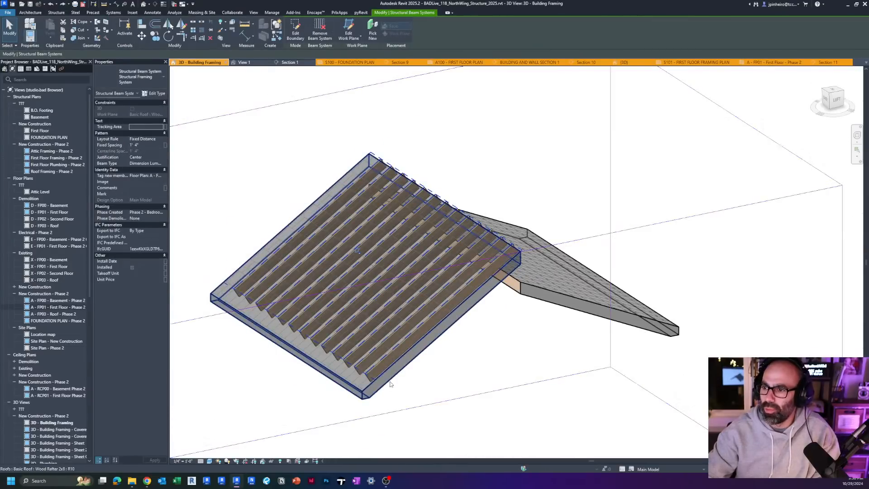
# Step: Lower the framed roof half's ridge until it is nearly flat, and raise it back to meet the other half
pyautogui.keyDown('shift'); pyautogui.moveTo(407, 375); pyautogui.dragTo(476, 227, button='middle'); pyautogui.keyUp('shift')
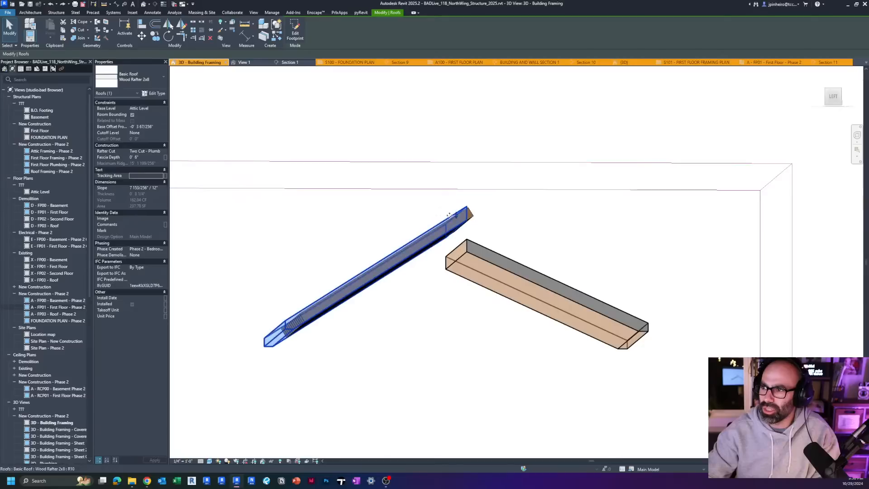
pyautogui.moveTo(449, 215); pyautogui.dragTo(445, 343)
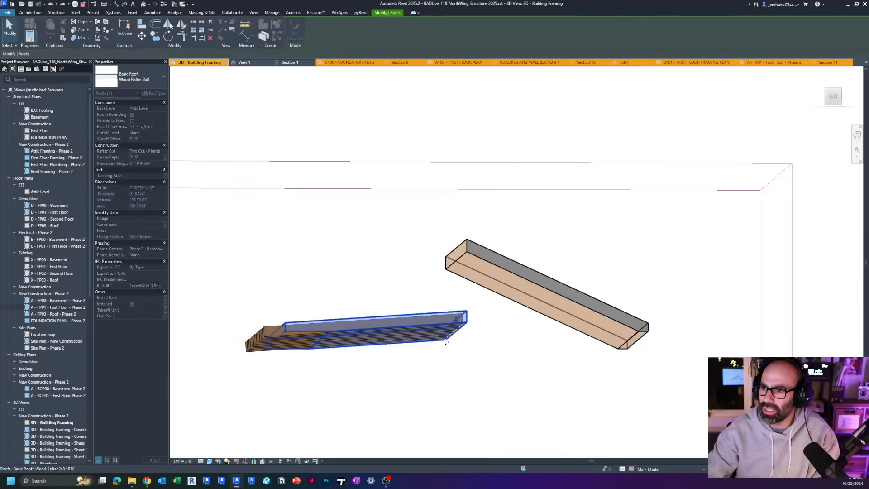
pyautogui.keyDown('shift'); pyautogui.moveTo(337, 346); pyautogui.dragTo(414, 428, button='middle'); pyautogui.keyUp('shift')
pyautogui.moveTo(454, 315); pyautogui.dragTo(453, 254)
pyautogui.keyDown('shift'); pyautogui.moveTo(516, 341); pyautogui.dragTo(506, 425, button='middle'); pyautogui.keyUp('shift')
pyautogui.press('Escape')
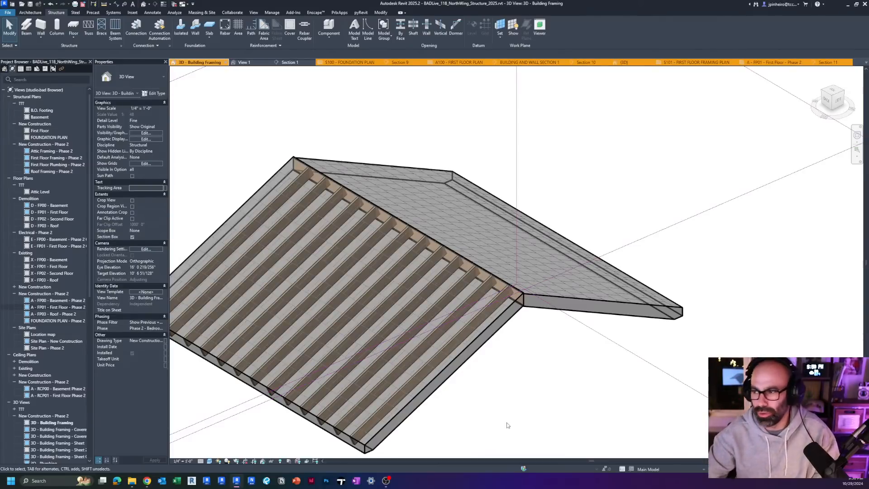
# Step: Change the unframed roof half's type to Metal Seam Roof and Sheathing Only
pyautogui.click(555, 307)
pyautogui.keyDown('shift'); pyautogui.moveTo(558, 359); pyautogui.dragTo(407, 354, button='middle'); pyautogui.keyUp('shift')
pyautogui.click(118, 77)
pyautogui.scroll(1, 148, 157)
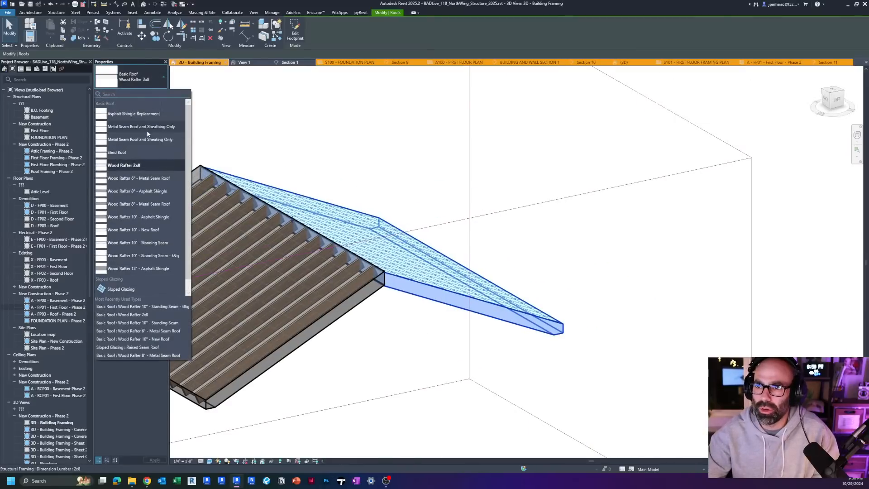
pyautogui.click(148, 134)
pyautogui.scroll(2, 404, 330)
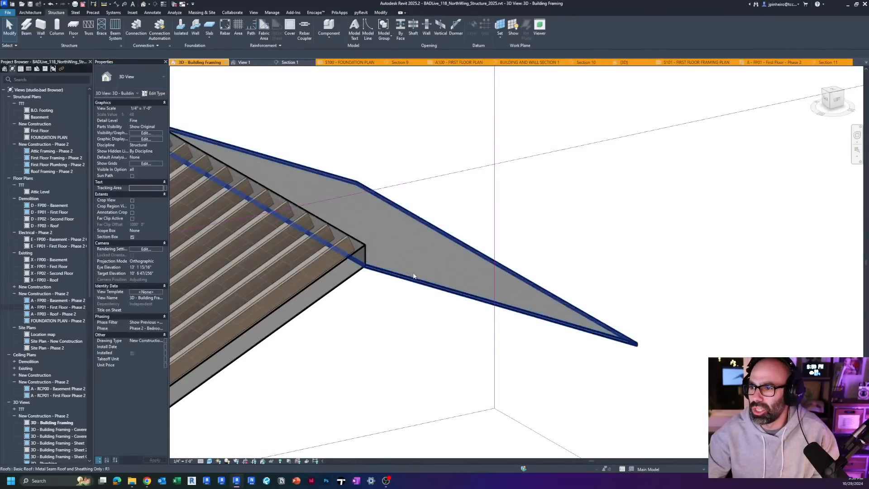
# Step: From the left view, move the sheathing-only roof vertically so its ridge corner meets the top of the opposite rafters
pyautogui.keyDown('shift'); pyautogui.moveTo(431, 322); pyautogui.dragTo(560, 149, button='middle'); pyautogui.keyUp('shift')
pyautogui.click(831, 96)
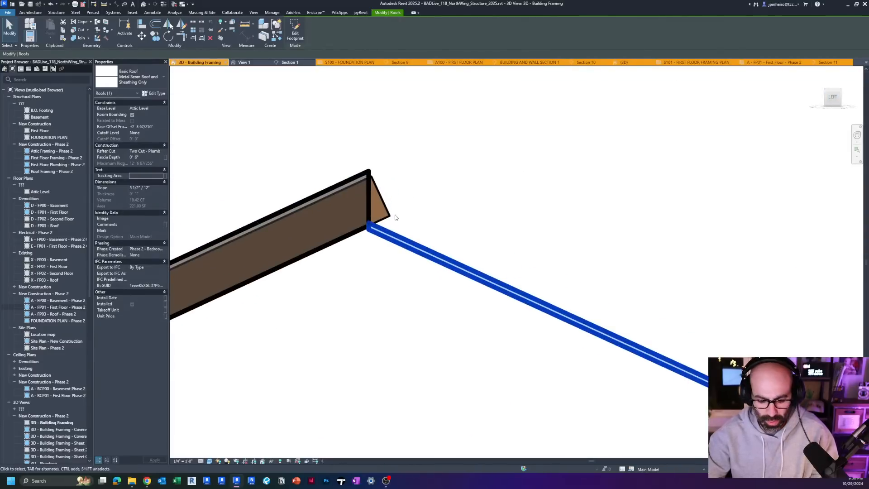
pyautogui.press('v')
pyautogui.click(369, 228)
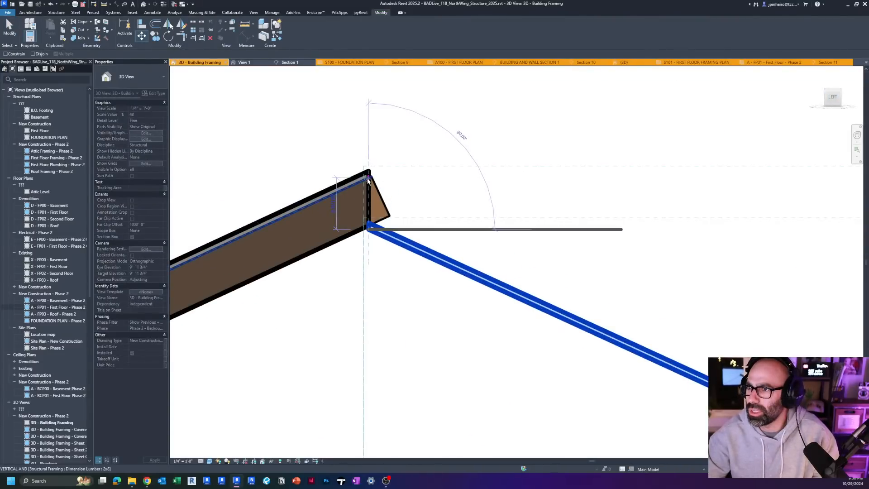
pyautogui.click(368, 177)
pyautogui.scroll(2, 368, 178)
pyautogui.press('Escape')
pyautogui.scroll(-4, 371, 181)
pyautogui.keyDown('shift'); pyautogui.moveTo(434, 267); pyautogui.dragTo(583, 312, button='middle'); pyautogui.keyUp('shift')
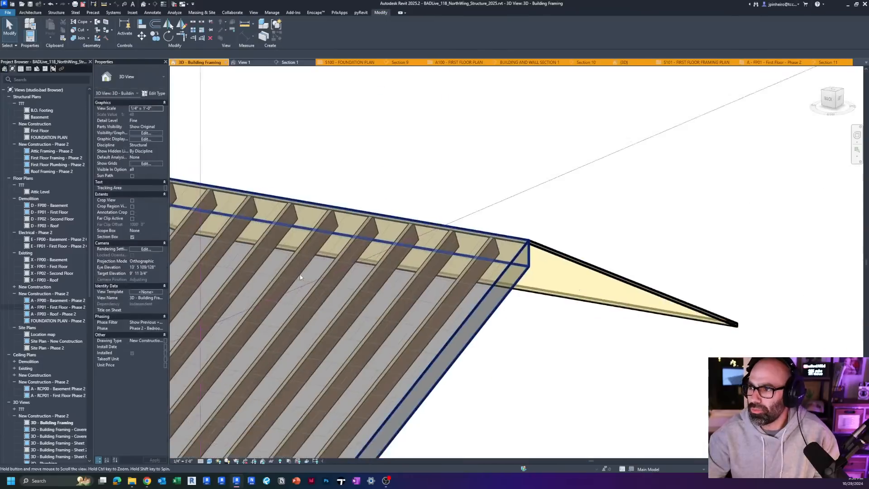
# Step: Start a beam system similar to the existing one, picking the sheathing-only roof's face as its work plane
pyautogui.scroll(-4, 302, 277)
pyautogui.keyDown('shift'); pyautogui.moveTo(418, 323); pyautogui.dragTo(325, 243, button='middle'); pyautogui.keyUp('shift')
pyautogui.scroll(1, 295, 288)
pyautogui.click(294, 264)
pyautogui.scroll(1, 314, 295)
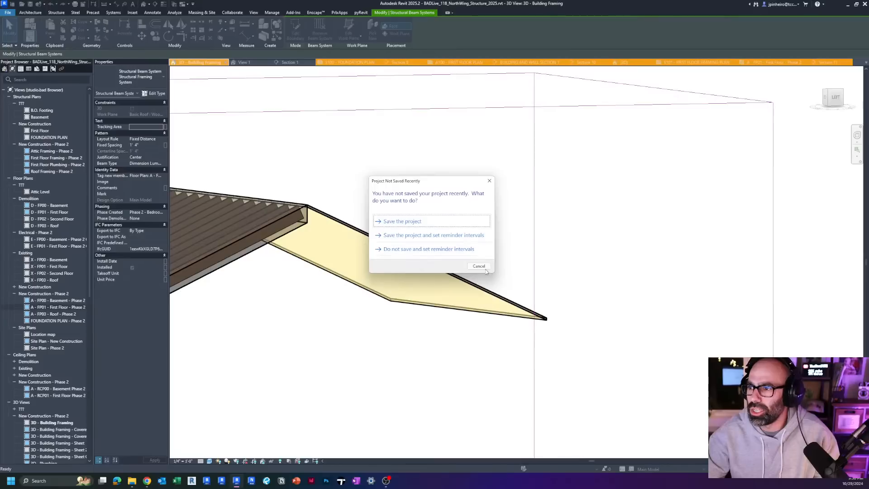
pyautogui.click(484, 268)
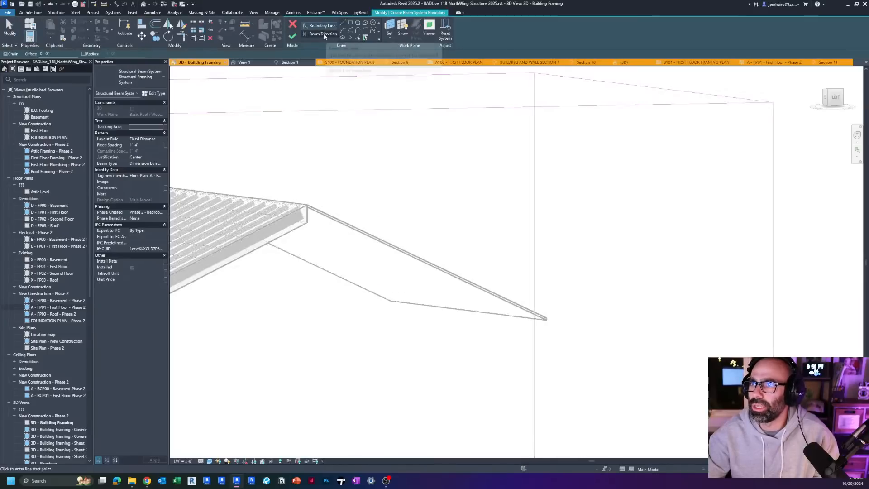
pyautogui.click(392, 25)
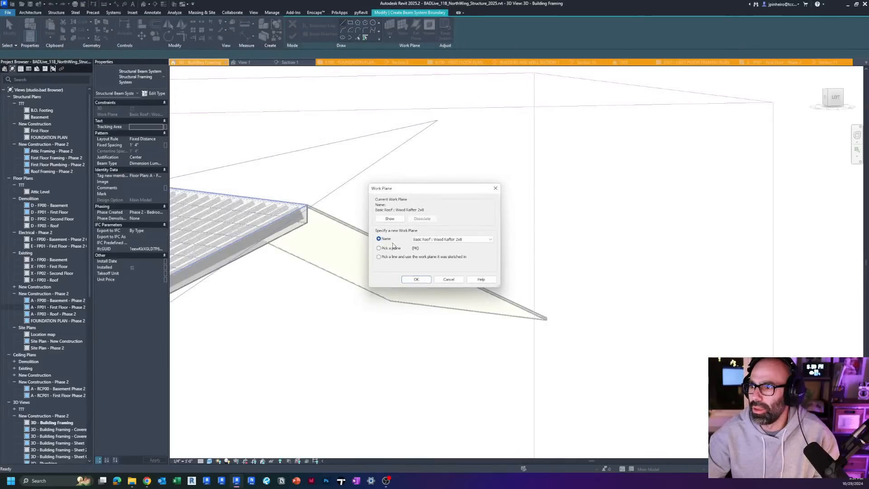
pyautogui.click(413, 278)
pyautogui.click(382, 264)
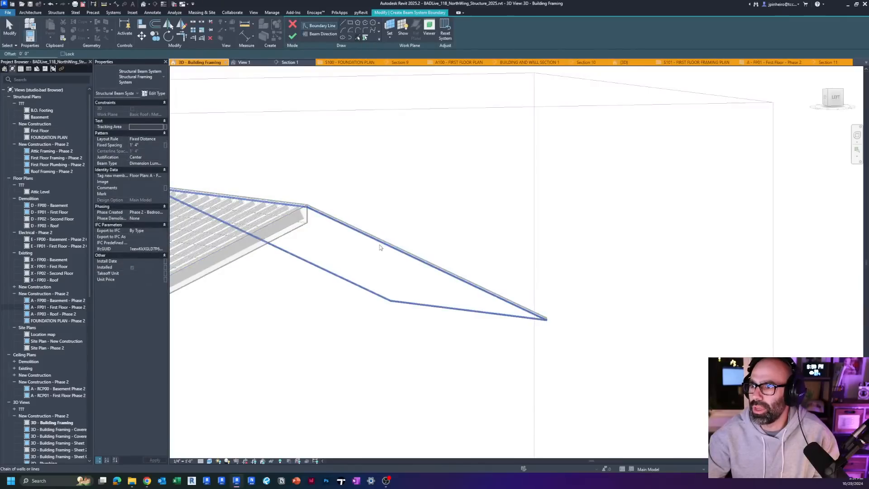
# Step: Complete the beam system with the sheathing-only roof's perimeter as its boundary, and check its rafters against the roof
pyautogui.press('Escape')
pyautogui.scroll(-3, 363, 212)
pyautogui.keyDown('shift'); pyautogui.moveTo(423, 301); pyautogui.dragTo(308, 340, button='middle'); pyautogui.keyUp('shift')
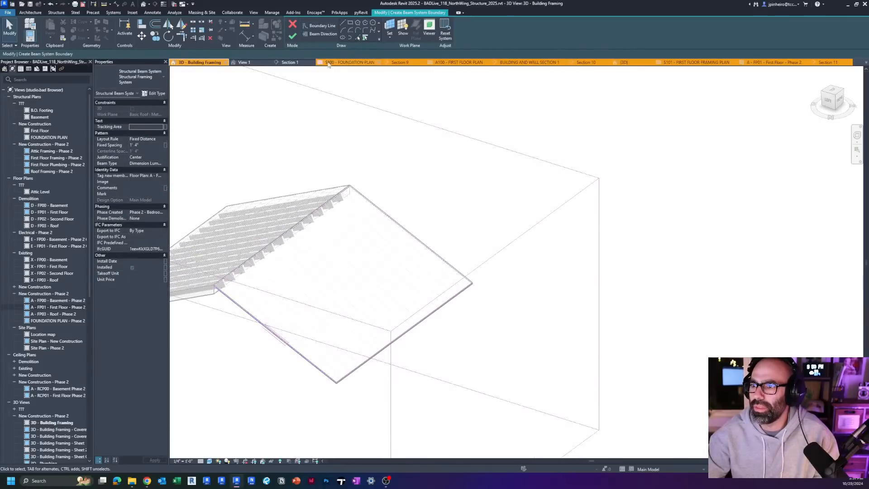
pyautogui.click(292, 35)
pyautogui.moveTo(331, 296)
pyautogui.keyDown('shift'); pyautogui.mouseDown(button='middle')
pyautogui.moveTo(366, 243)
pyautogui.moveTo(300, 253)
pyautogui.moveTo(367, 256)
pyautogui.mouseUp(button='middle'); pyautogui.keyUp('shift')
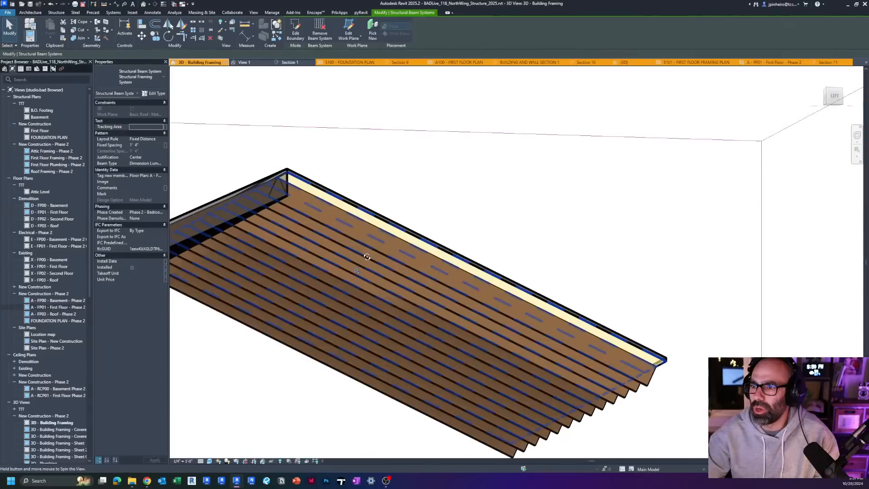
pyautogui.click(377, 202)
pyautogui.keyDown('shift'); pyautogui.moveTo(368, 210); pyautogui.dragTo(454, 395, button='middle'); pyautogui.keyUp('shift')
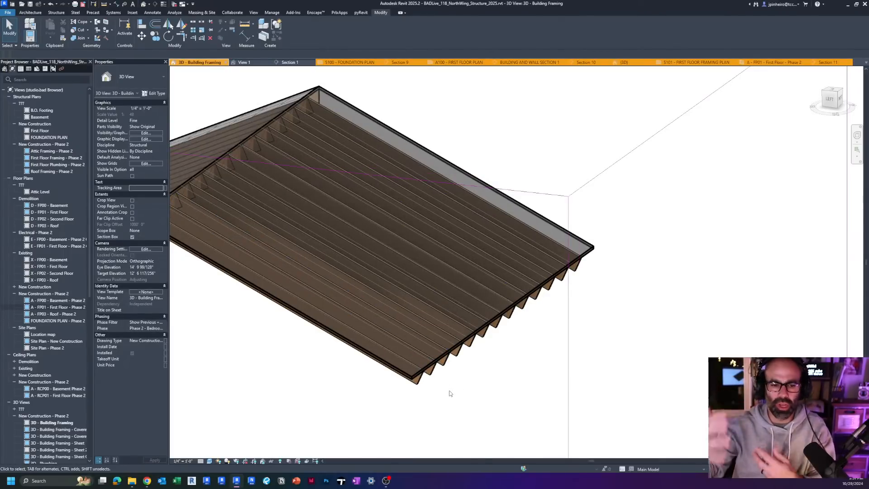
# Step: Examine the house's roof framing, and open the default 3D view to inspect the standing seam roof at the front gable
pyautogui.scroll(-5, 449, 393)
pyautogui.moveTo(330, 314); pyautogui.dragTo(514, 334, button='middle')
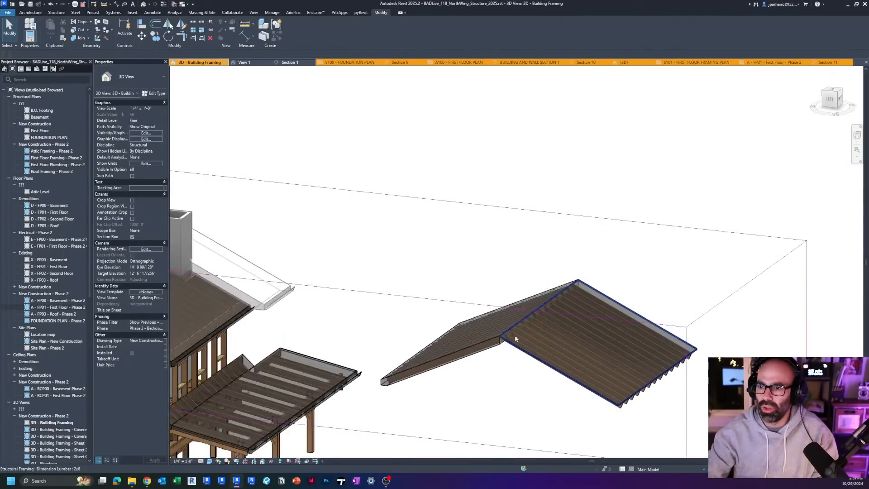
pyautogui.scroll(-2, 515, 335)
pyautogui.keyDown('shift'); pyautogui.moveTo(299, 347); pyautogui.dragTo(257, 354, button='middle'); pyautogui.keyUp('shift')
pyautogui.scroll(5, 250, 300)
pyautogui.scroll(6, 250, 300)
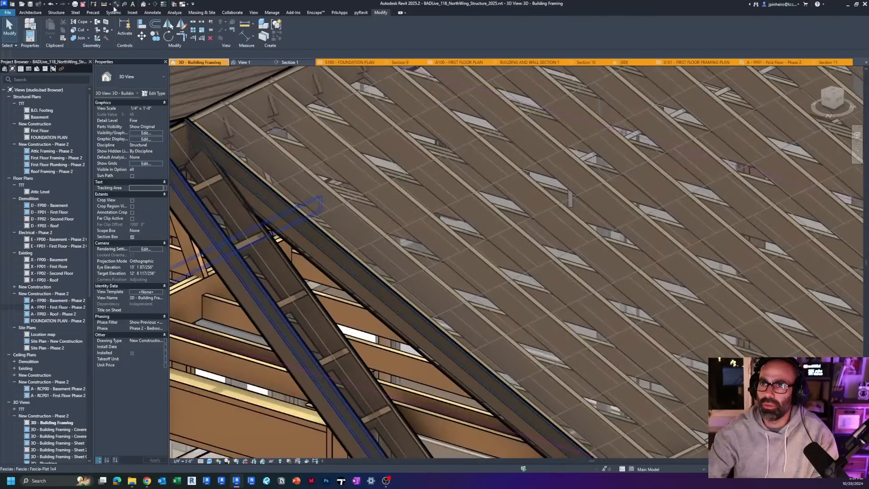
pyautogui.click(143, 4)
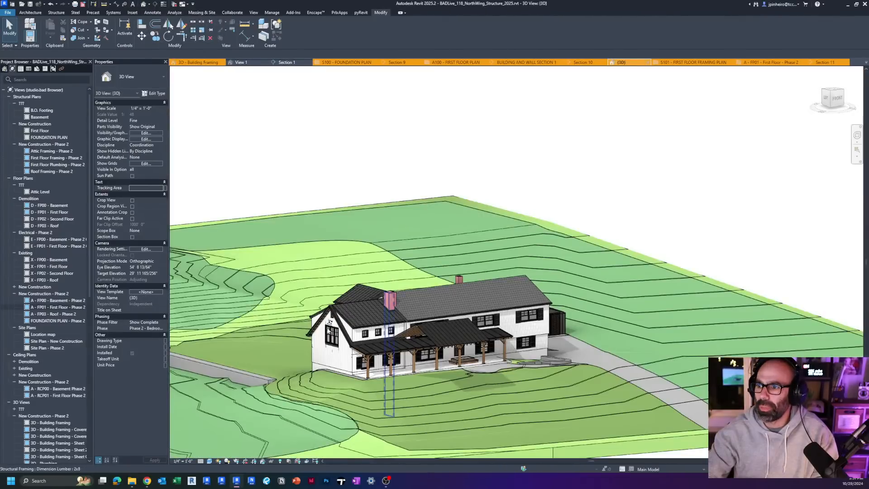
pyautogui.scroll(8, 335, 323)
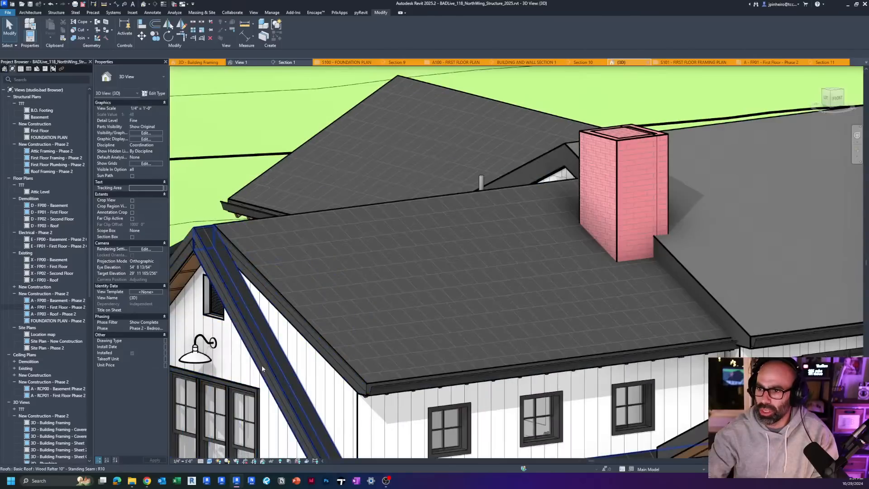
pyautogui.click(262, 366)
pyautogui.keyDown('shift'); pyautogui.moveTo(262, 366); pyautogui.dragTo(377, 296, button='middle'); pyautogui.keyUp('shift')
pyautogui.moveTo(378, 296); pyautogui.dragTo(330, 182, button='middle')
pyautogui.press('Escape')
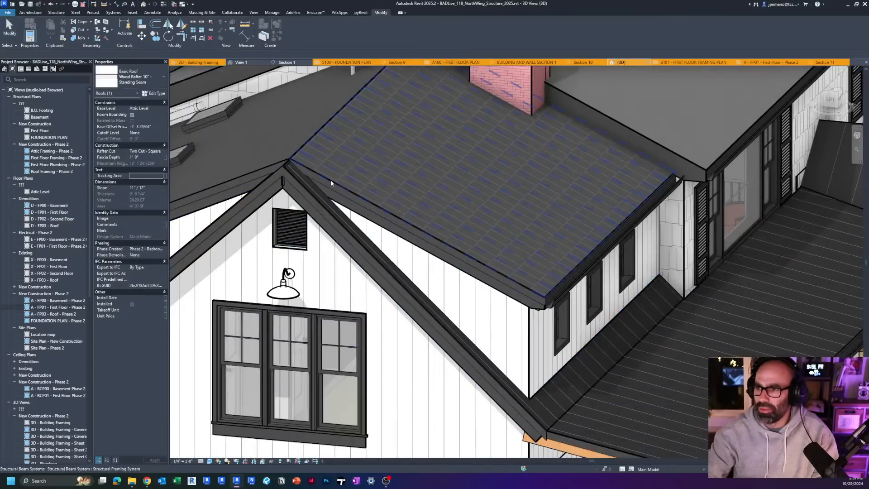
# Step: Inspect the fascia along the front gable's rake by selecting it and following it down to the porch roof
pyautogui.scroll(3, 312, 188)
pyautogui.click(264, 174)
pyautogui.scroll(-3, 265, 174)
pyautogui.moveTo(455, 404); pyautogui.dragTo(364, 239, button='middle')
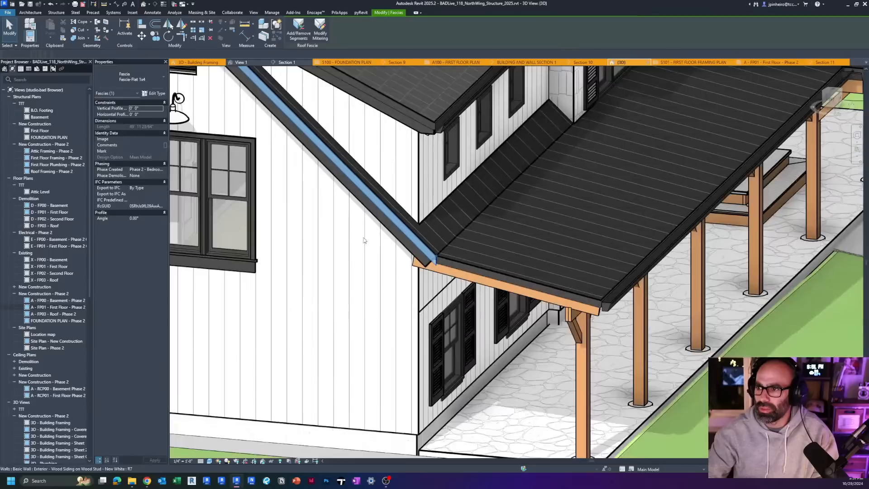
pyautogui.scroll(5, 418, 250)
pyautogui.press('Escape')
# Step: Inspect the eave corner above the side windows, selecting its gutter and checking how it meets the fascia
pyautogui.scroll(3, 418, 248)
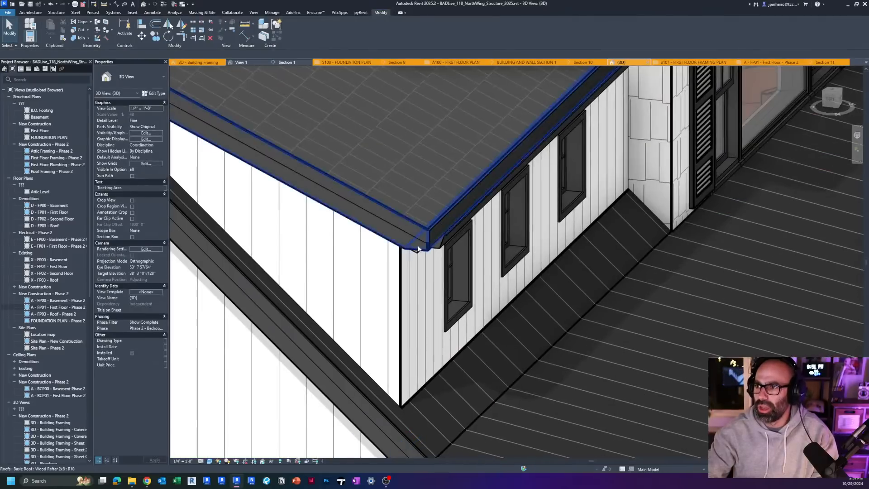
pyautogui.scroll(2, 418, 248)
pyautogui.click(420, 244)
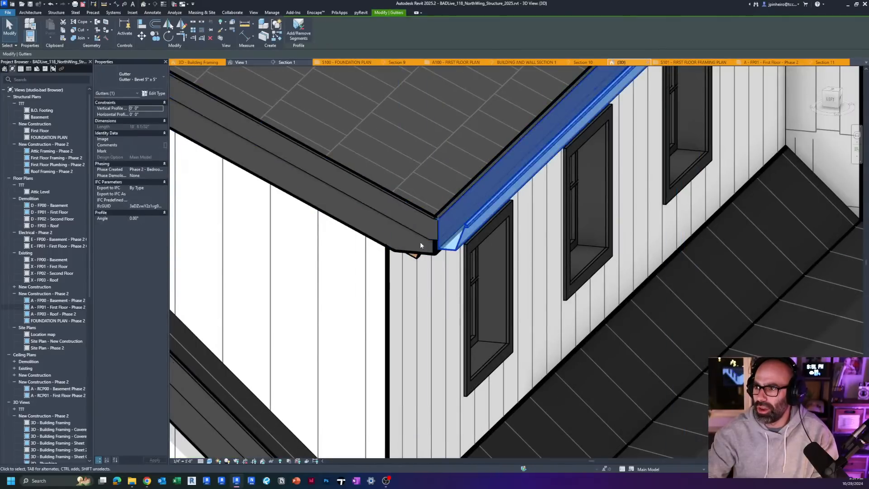
pyautogui.press('Escape')
pyautogui.scroll(-2, 419, 244)
pyautogui.keyDown('shift'); pyautogui.moveTo(613, 306); pyautogui.dragTo(693, 327, button='middle'); pyautogui.keyUp('shift')
pyautogui.scroll(5, 355, 293)
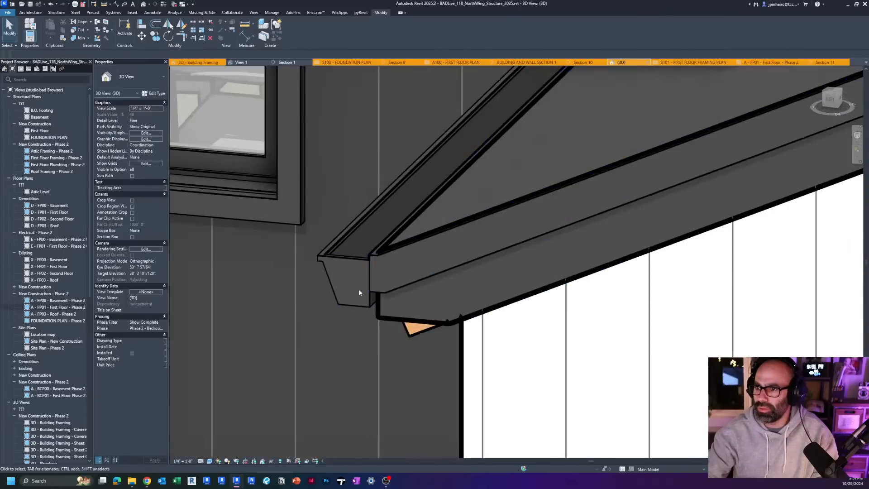
pyautogui.click(347, 262)
pyautogui.keyDown('shift'); pyautogui.moveTo(347, 262); pyautogui.dragTo(340, 324, button='middle'); pyautogui.keyUp('shift')
pyautogui.press('Escape')
# Step: Inspect the 2x8 rafter protruding below the opposite eave corner by selecting it and reviewing its properties
pyautogui.scroll(-5, 465, 303)
pyautogui.scroll(3, 365, 383)
pyautogui.click(329, 392)
pyautogui.press('Escape')
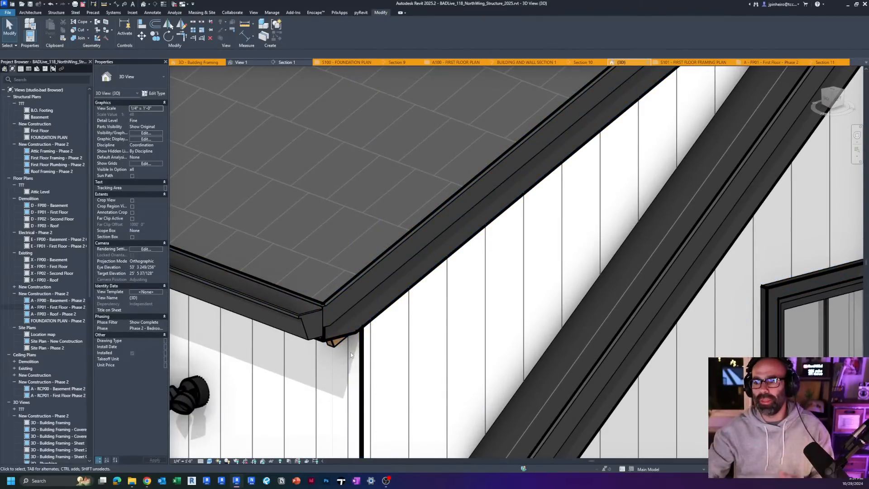
pyautogui.click(340, 344)
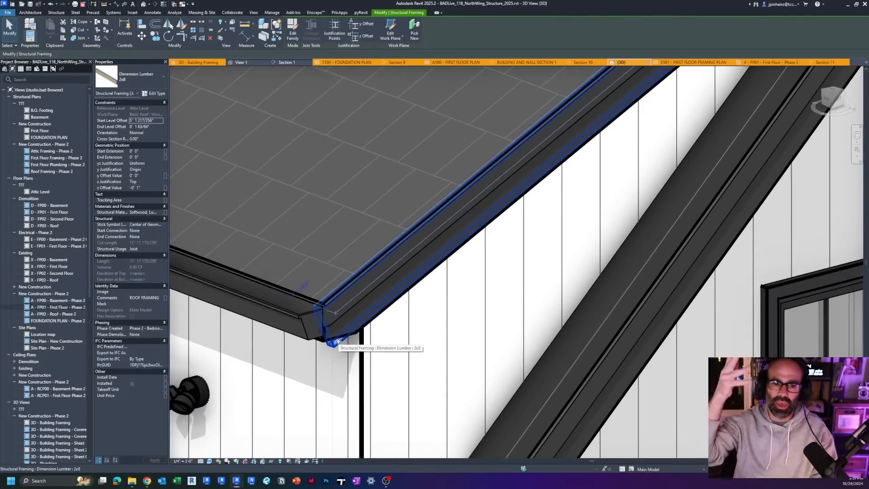
pyautogui.press('Escape')
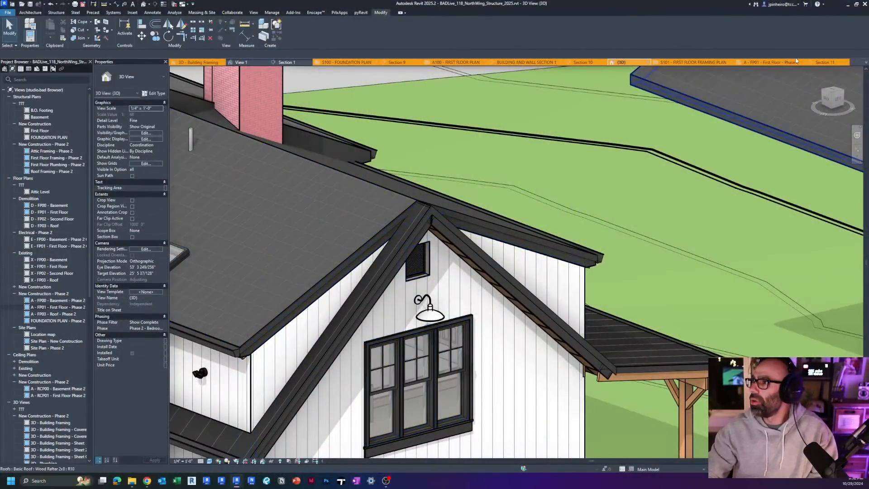
# Step: Return to the 3D - Building Framing view and close the inactive views
pyautogui.click(768, 64)
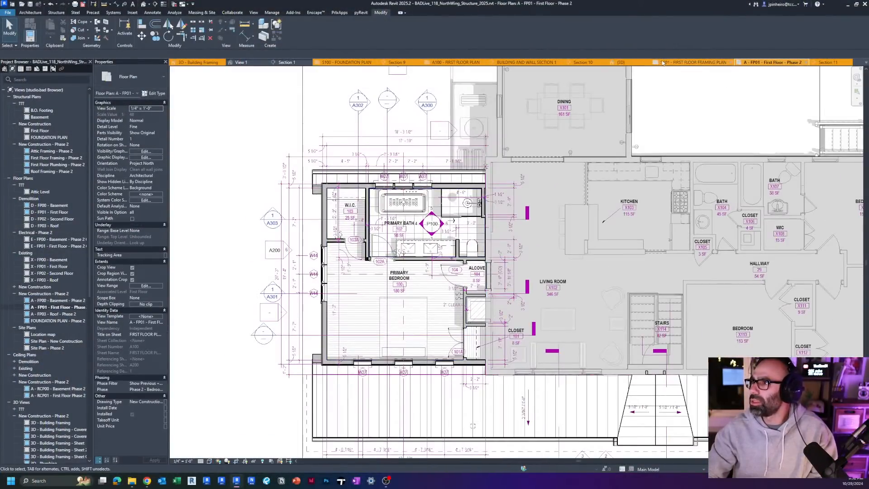
pyautogui.click(676, 63)
pyautogui.click(209, 63)
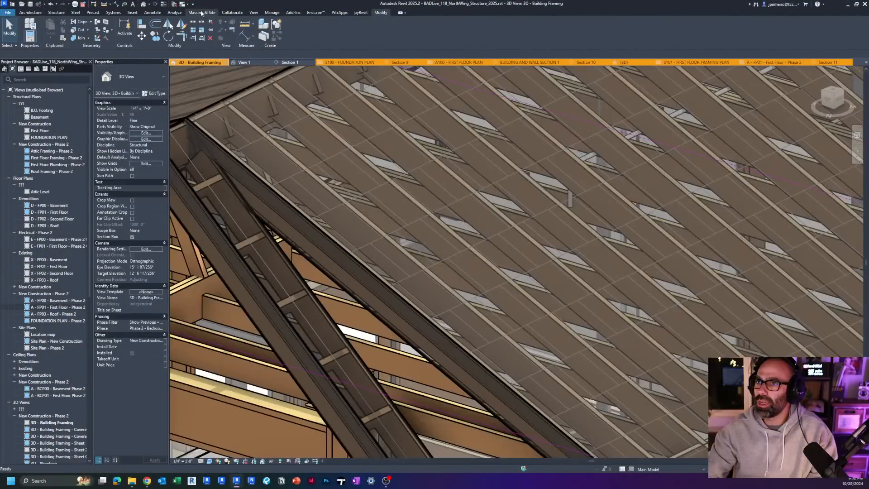
pyautogui.click(175, 5)
# Step: Examine the ladder framing along the house's gable overhang, selecting its structural beam system to see which members belong to it
pyautogui.scroll(-8, 388, 226)
pyautogui.keyDown('shift'); pyautogui.moveTo(371, 237); pyautogui.dragTo(413, 335, button='middle'); pyautogui.keyUp('shift')
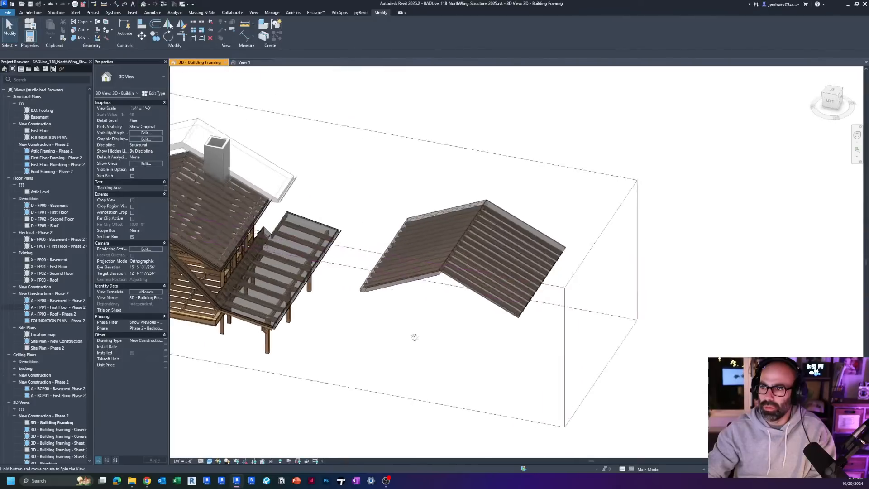
pyautogui.scroll(4, 436, 272)
pyautogui.scroll(-5, 436, 267)
pyautogui.scroll(8, 411, 254)
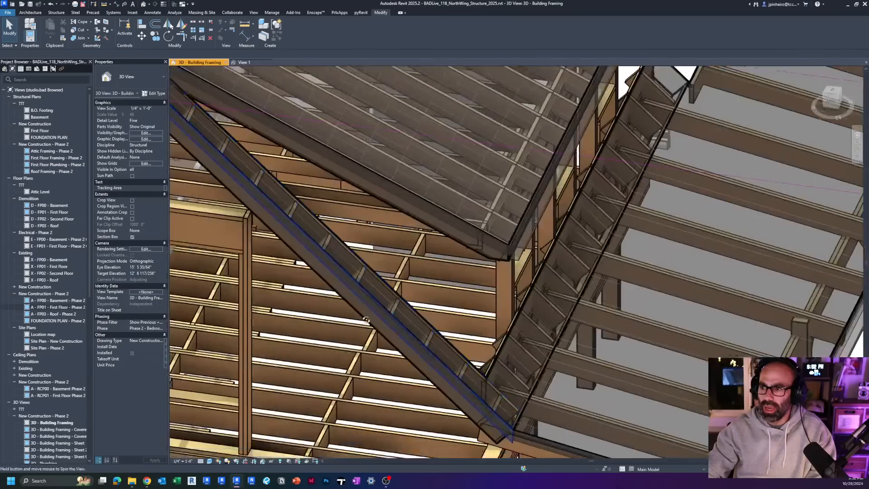
pyautogui.scroll(1, 362, 311)
pyautogui.moveTo(446, 196); pyautogui.dragTo(304, 309, button='middle')
pyautogui.click(362, 312)
pyautogui.scroll(-2, 362, 311)
pyautogui.press('Escape')
pyautogui.press('Tab')
pyautogui.click(362, 311)
pyautogui.scroll(-3, 362, 312)
pyautogui.press('Escape')
pyautogui.scroll(4, 311, 240)
pyautogui.press('Tab')
pyautogui.click(309, 242)
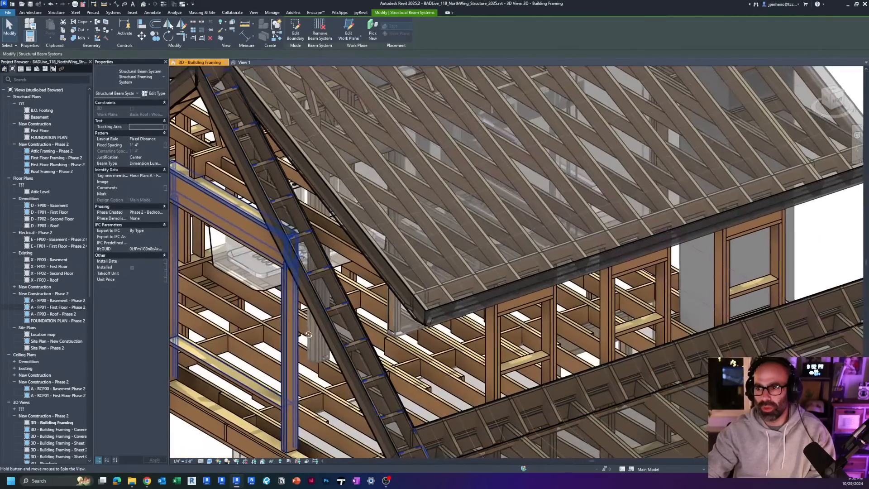
pyautogui.scroll(-2, 304, 309)
pyautogui.scroll(-2, 304, 309)
pyautogui.scroll(7, 306, 285)
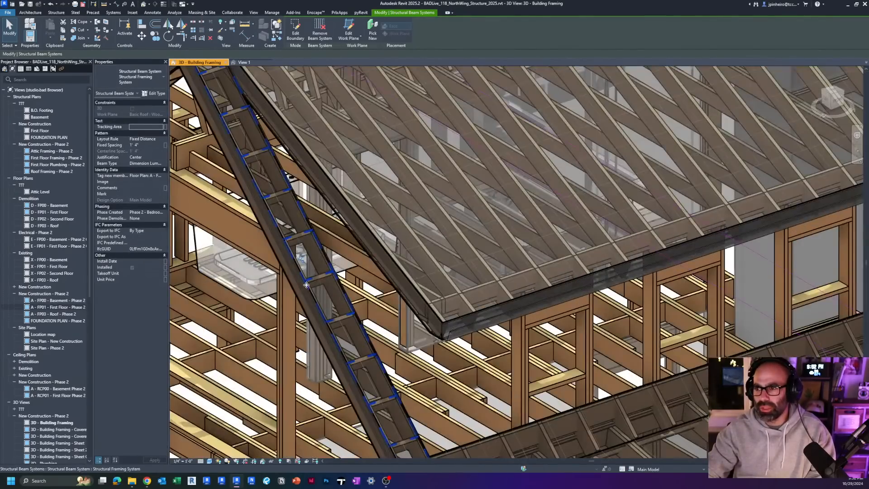
# Step: Start a structural beam system for the detached sample roof and pick the sloped face of its Wood Rafter 2x8 roof as the work plane
pyautogui.scroll(-7, 306, 285)
pyautogui.click(553, 401)
pyautogui.keyDown('shift'); pyautogui.moveTo(553, 401); pyautogui.dragTo(495, 313, button='middle'); pyautogui.keyUp('shift')
pyautogui.scroll(3, 447, 307)
pyautogui.click(429, 291)
pyautogui.click(495, 313)
pyautogui.scroll(2, 394, 365)
pyautogui.moveTo(395, 364)
pyautogui.keyDown('shift'); pyautogui.mouseDown(button='middle')
pyautogui.moveTo(483, 351)
pyautogui.moveTo(353, 343)
pyautogui.moveTo(393, 357)
pyautogui.moveTo(423, 322)
pyautogui.moveTo(379, 53)
pyautogui.mouseUp(button='middle'); pyautogui.keyUp('shift')
pyautogui.doubleClick(353, 343)
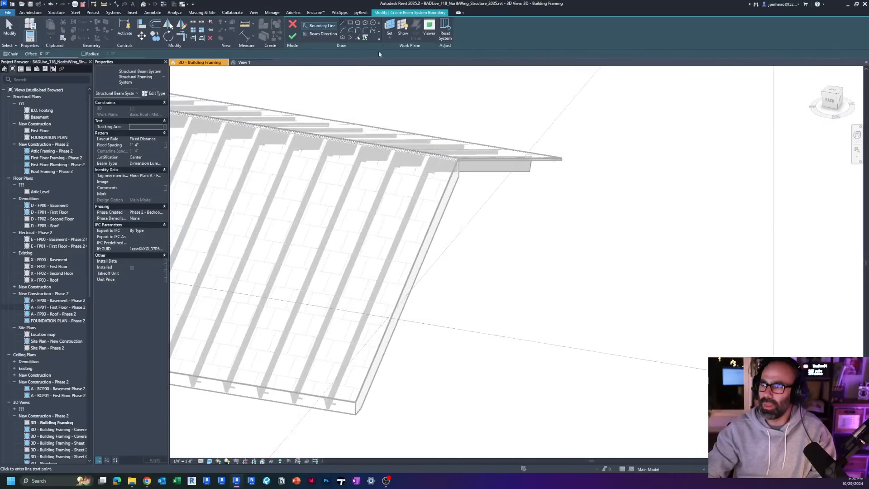
pyautogui.click(388, 26)
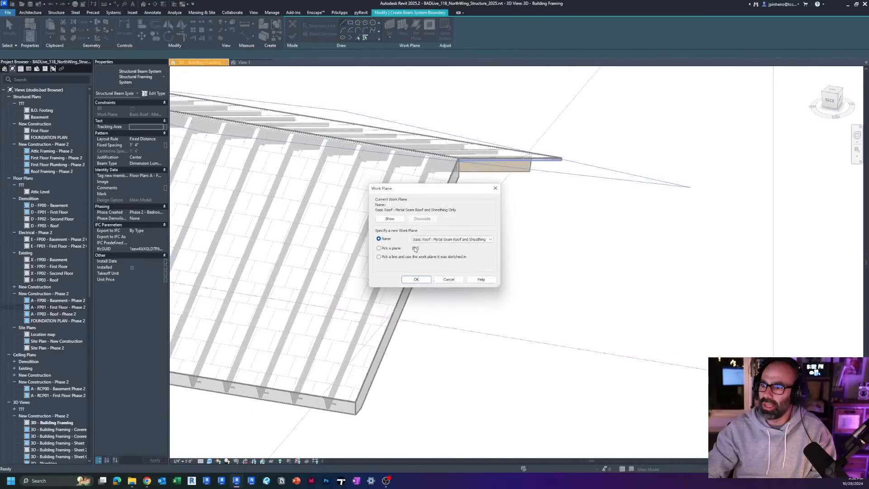
pyautogui.click(416, 280)
pyautogui.click(406, 280)
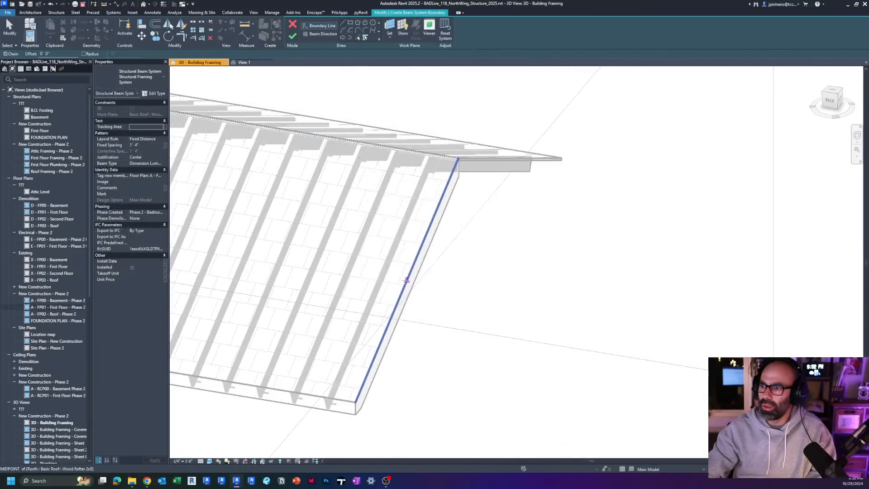
# Step: Sketch a narrow rectangular boundary along the sample roof's rake overhang from eave to ridge, and finish the lookout beam system
pyautogui.click(835, 94)
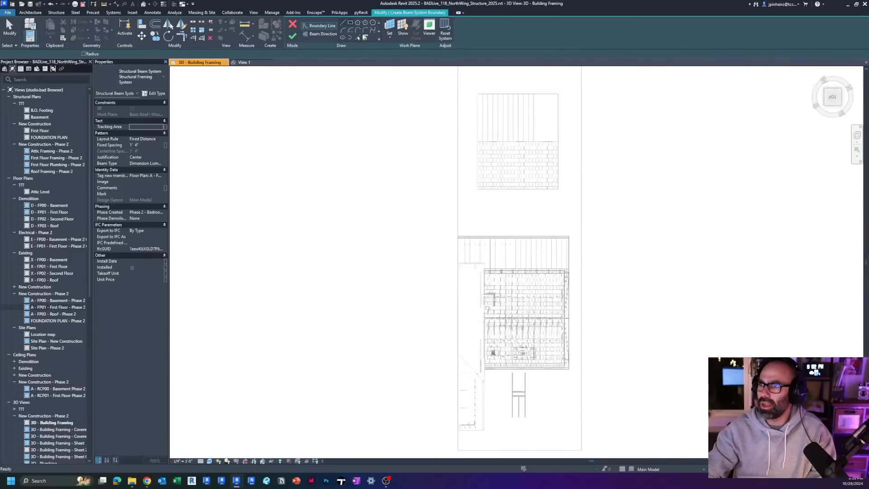
pyautogui.scroll(6, 550, 182)
pyautogui.click(571, 210)
pyautogui.scroll(-2, 529, 122)
pyautogui.moveTo(529, 123); pyautogui.dragTo(457, 359, button='middle')
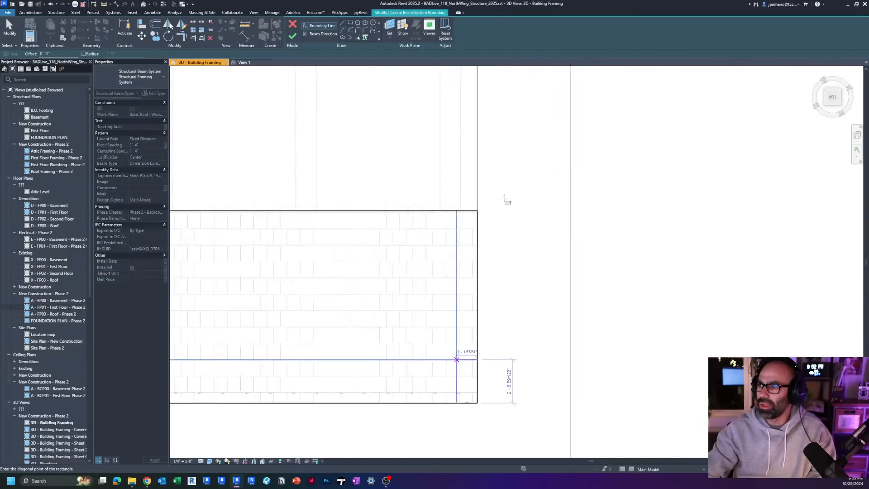
pyautogui.click(457, 204)
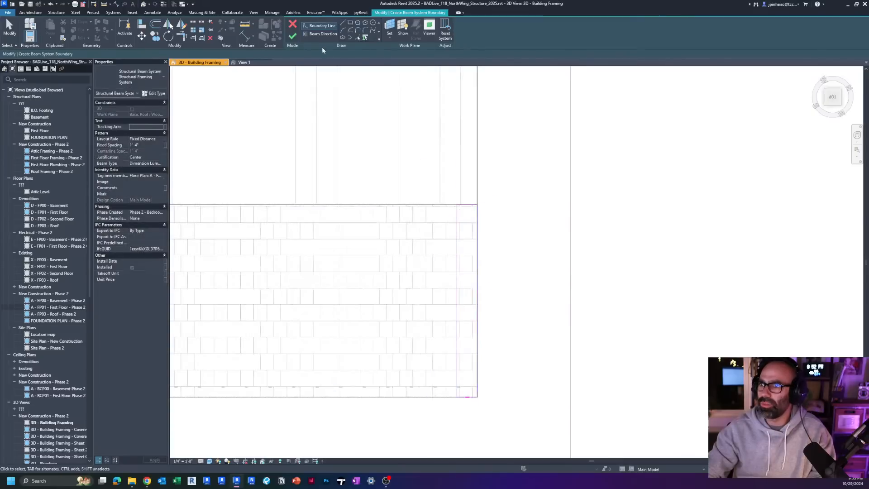
pyautogui.moveTo(473, 204)
pyautogui.keyDown('shift'); pyautogui.mouseDown(button='middle')
pyautogui.moveTo(494, 258)
pyautogui.moveTo(461, 179)
pyautogui.moveTo(558, 295)
pyautogui.moveTo(551, 232)
pyautogui.moveTo(468, 191)
pyautogui.mouseUp(button='middle'); pyautogui.keyUp('shift')
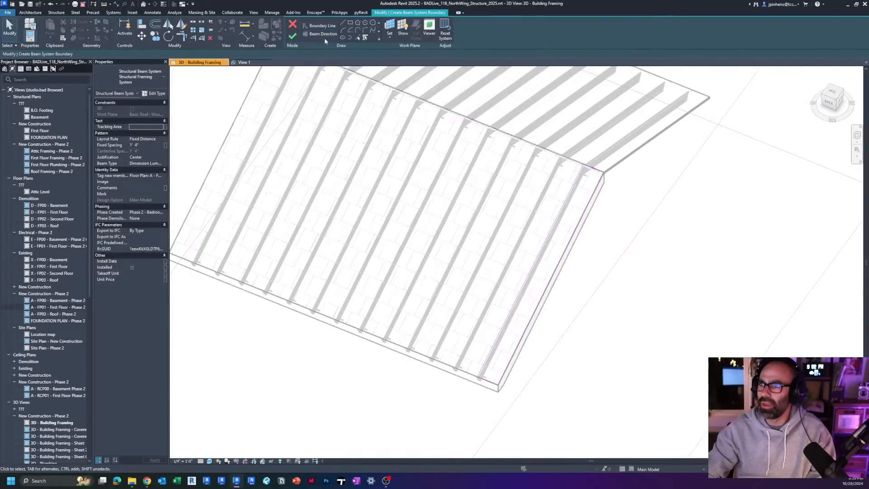
pyautogui.click(294, 37)
# Step: Raise the ridge of the Wood Rafter 2x8 sample roof to steepen its slope to about 8" per 12"
pyautogui.keyDown('shift'); pyautogui.moveTo(571, 345); pyautogui.dragTo(563, 271, button='middle'); pyautogui.keyUp('shift')
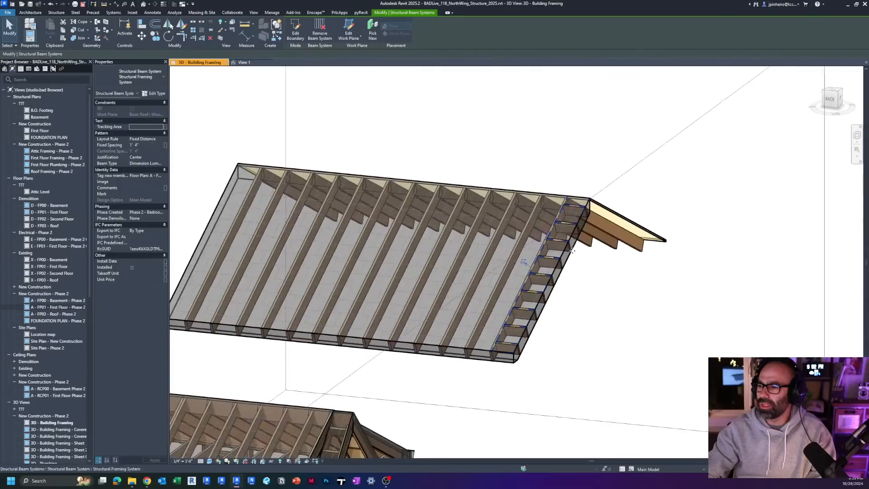
pyautogui.scroll(3, 527, 355)
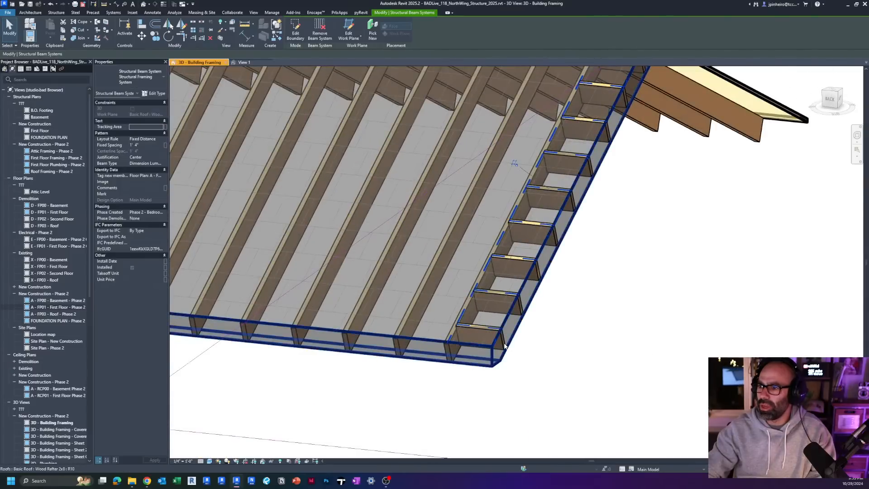
pyautogui.keyDown('shift'); pyautogui.moveTo(517, 366); pyautogui.dragTo(459, 387, button='middle'); pyautogui.keyUp('shift')
pyautogui.scroll(-4, 534, 346)
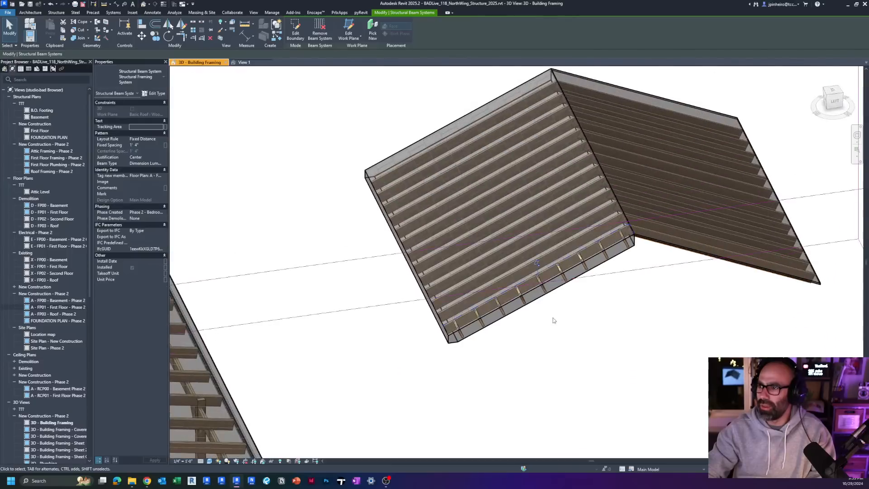
pyautogui.click(554, 320)
pyautogui.scroll(2, 553, 320)
pyautogui.click(578, 267)
pyautogui.keyDown('shift'); pyautogui.moveTo(581, 271); pyautogui.dragTo(601, 191, button='middle'); pyautogui.keyUp('shift')
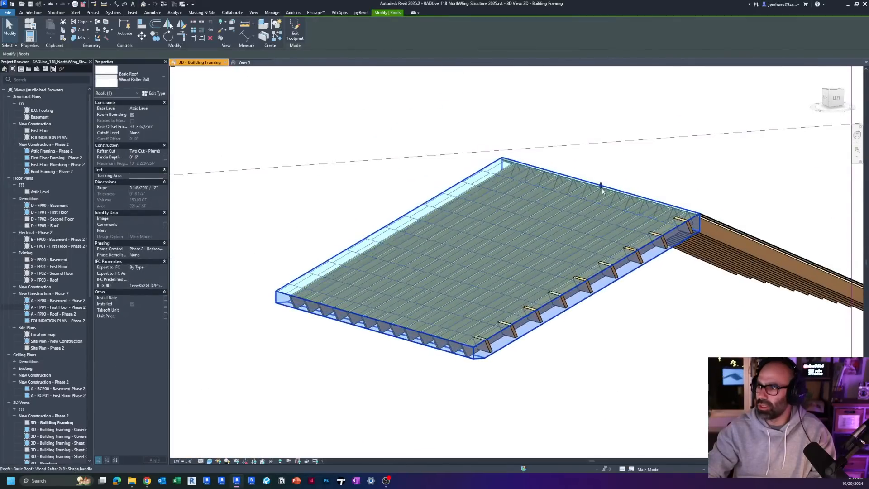
pyautogui.moveTo(601, 187); pyautogui.dragTo(602, 129)
pyautogui.click(541, 357)
pyautogui.scroll(-3, 540, 356)
pyautogui.keyDown('shift'); pyautogui.moveTo(538, 342); pyautogui.dragTo(518, 317, button='middle'); pyautogui.keyUp('shift')
pyautogui.scroll(2, 514, 310)
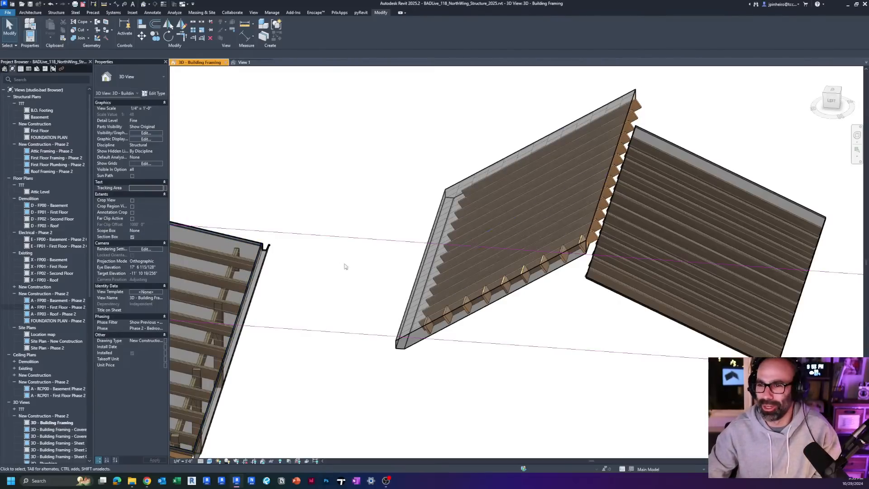
# Step: Copy the outermost 2x8 rafter to the sample roof's rake edge so it closes off the ends of the lookouts
pyautogui.moveTo(344, 266); pyautogui.dragTo(309, 264, button='middle')
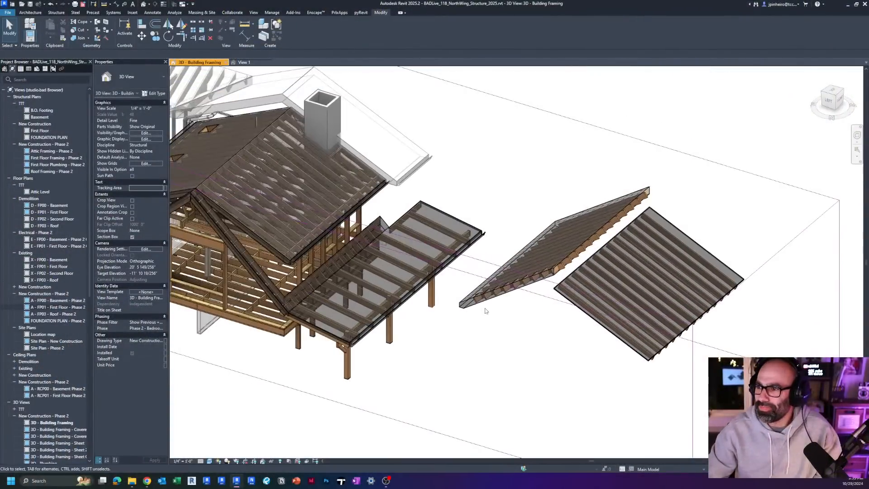
pyautogui.scroll(2, 486, 310)
pyautogui.keyDown('shift'); pyautogui.moveTo(521, 307); pyautogui.dragTo(650, 320, button='middle'); pyautogui.keyUp('shift')
pyautogui.click(649, 318)
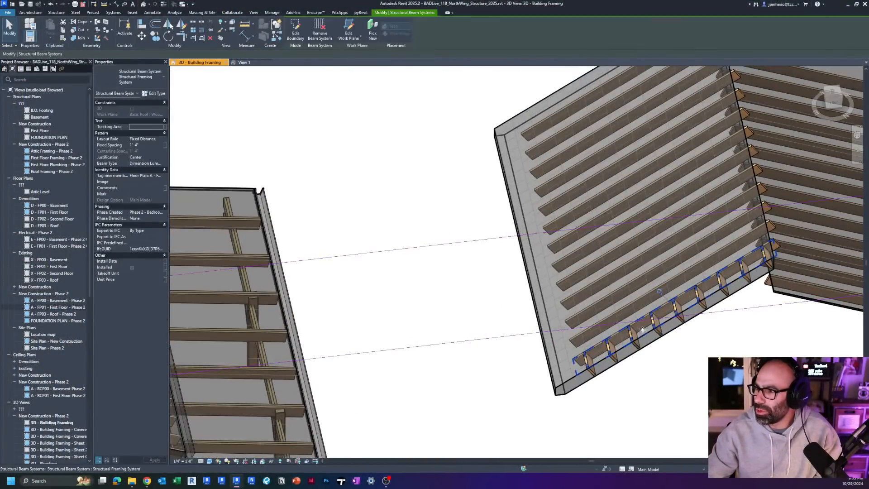
pyautogui.click(643, 330)
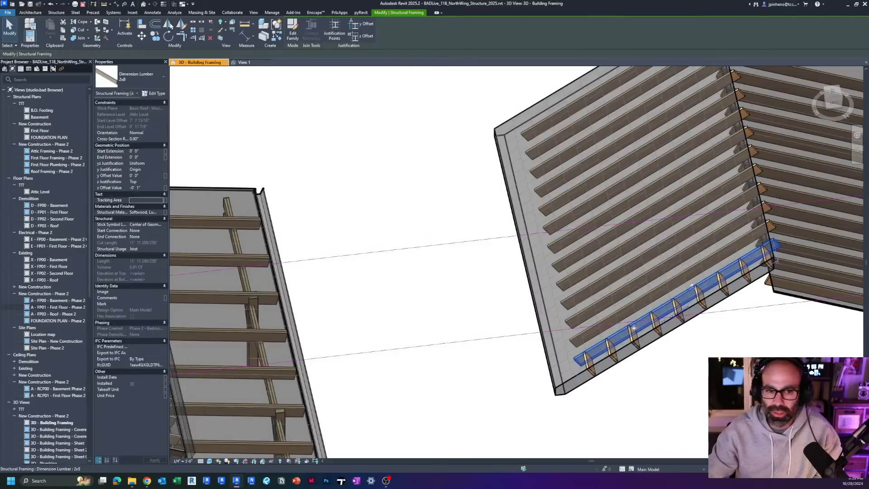
pyautogui.keyDown('shift'); pyautogui.moveTo(643, 329); pyautogui.dragTo(509, 290, button='middle'); pyautogui.keyUp('shift')
pyautogui.click(832, 94)
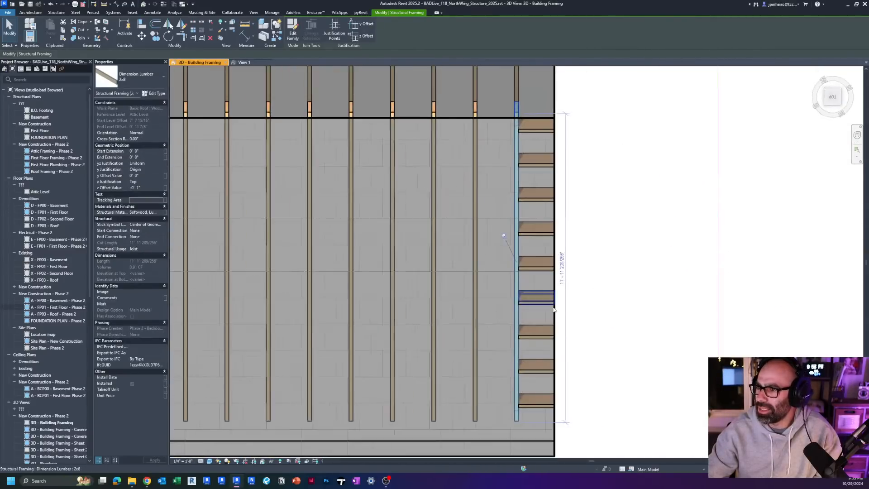
pyautogui.scroll(1, 552, 307)
pyautogui.moveTo(553, 307); pyautogui.dragTo(500, 292, button='middle')
pyautogui.press('c')
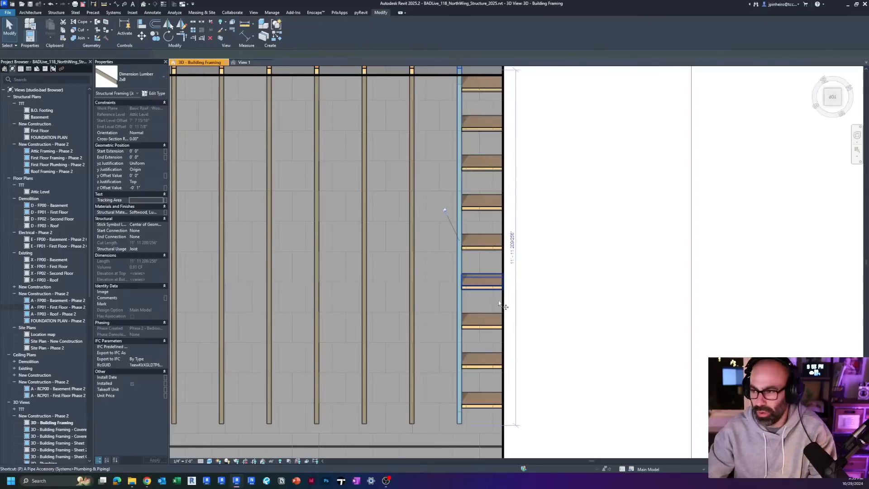
pyautogui.press('o')
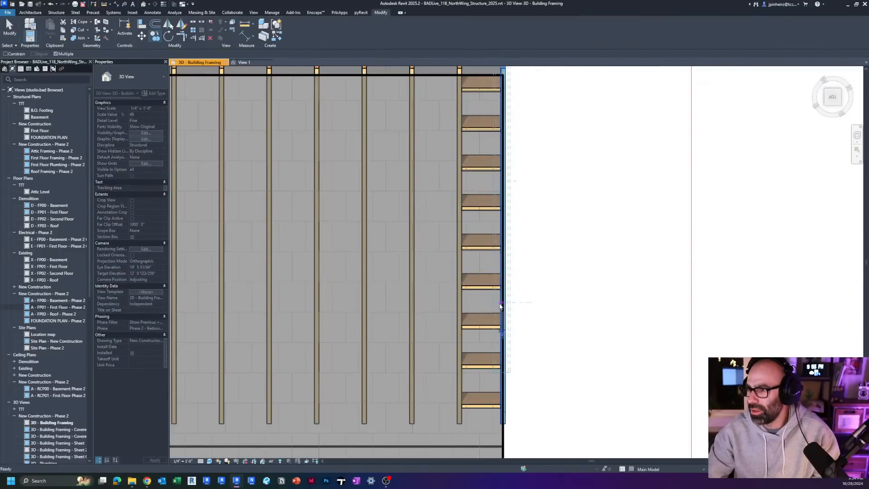
pyautogui.press('Escape')
# Step: Lower the Wood Rafter 2x8 sample roof's ridge slightly and inspect how the copied rake rafter sits on the slope
pyautogui.keyDown('shift'); pyautogui.moveTo(500, 306); pyautogui.dragTo(445, 221, button='middle'); pyautogui.keyUp('shift')
pyautogui.click(371, 384)
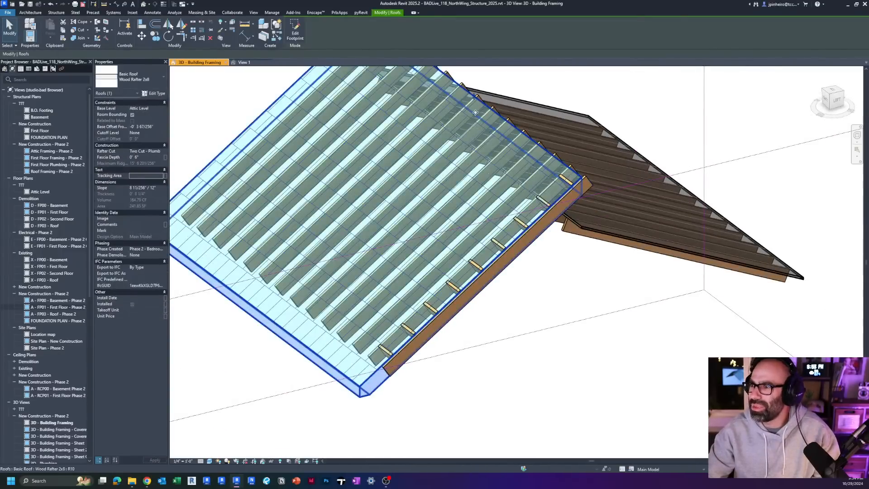
pyautogui.moveTo(474, 99)
pyautogui.mouseDown()
pyautogui.moveTo(475, 159)
pyautogui.moveTo(477, 110)
pyautogui.mouseUp()
pyautogui.keyDown('shift'); pyautogui.moveTo(475, 243); pyautogui.dragTo(585, 228, button='middle'); pyautogui.keyUp('shift')
pyautogui.click(585, 229)
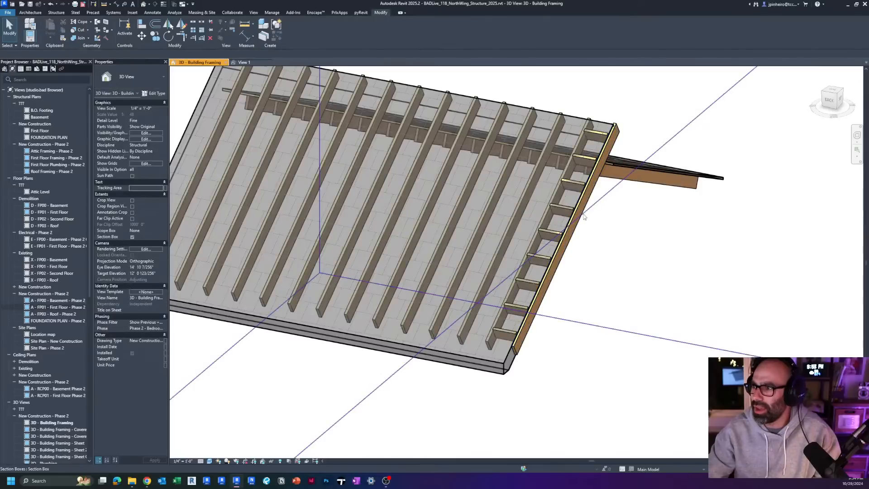
pyautogui.click(615, 130)
pyautogui.click(835, 94)
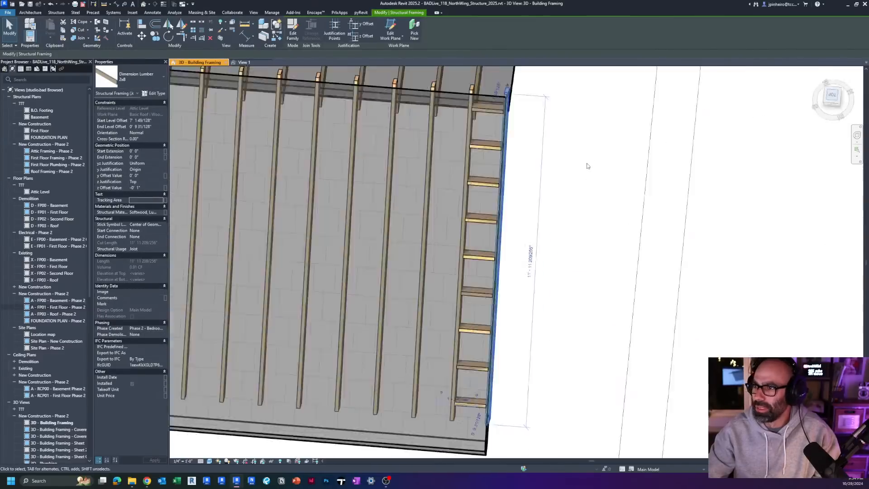
pyautogui.press('Escape')
# Step: Double a 2x8 rafter in the middle of the sample roof by copying it directly beside itself
pyautogui.scroll(2, 232, 268)
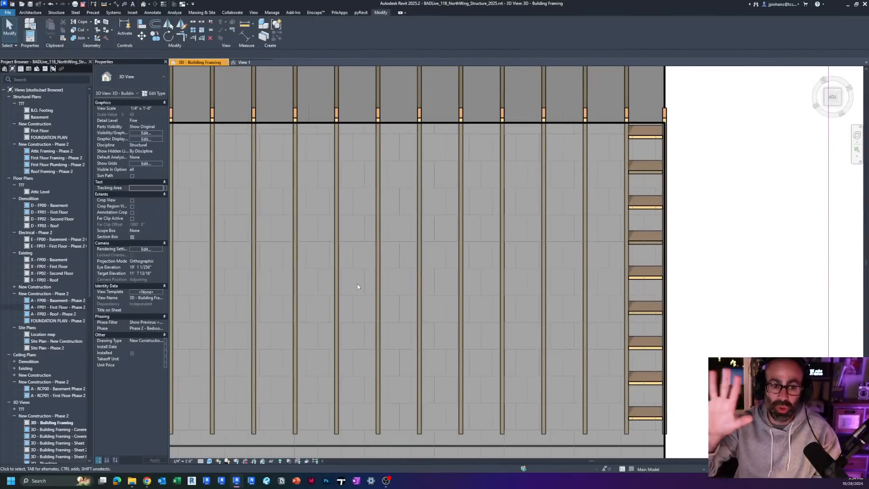
pyautogui.click(336, 284)
pyautogui.moveTo(336, 284); pyautogui.dragTo(374, 282, button='middle')
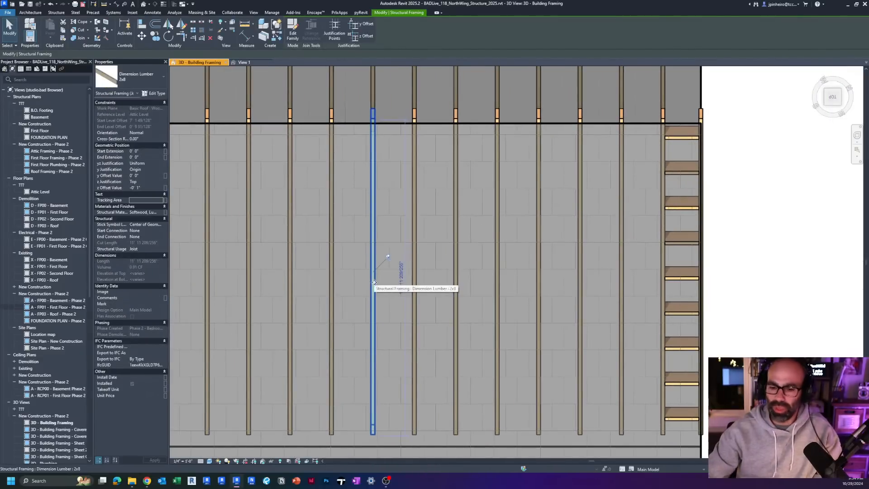
pyautogui.press('o')
pyautogui.scroll(2, 374, 282)
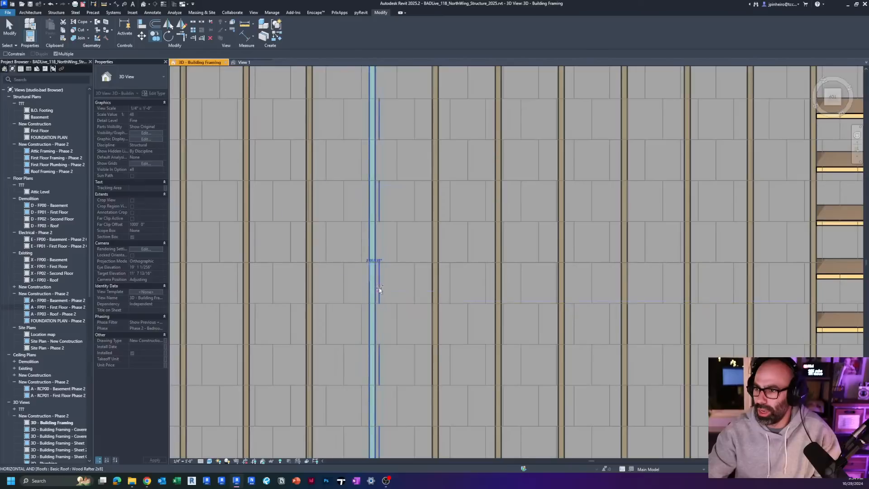
pyautogui.scroll(1, 377, 290)
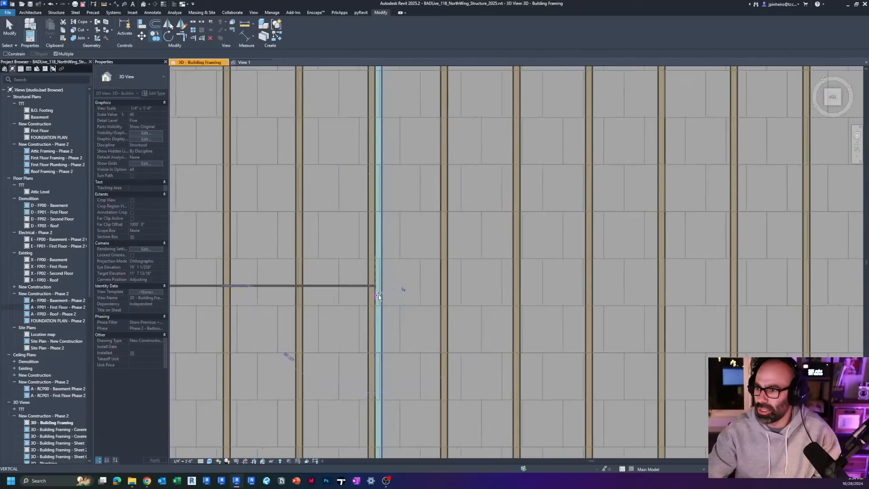
pyautogui.click(446, 290)
pyautogui.press('Escape')
# Step: Double the rafter two bays closer to the lookouts by copying the 2x8 directly alongside it
pyautogui.click(516, 294)
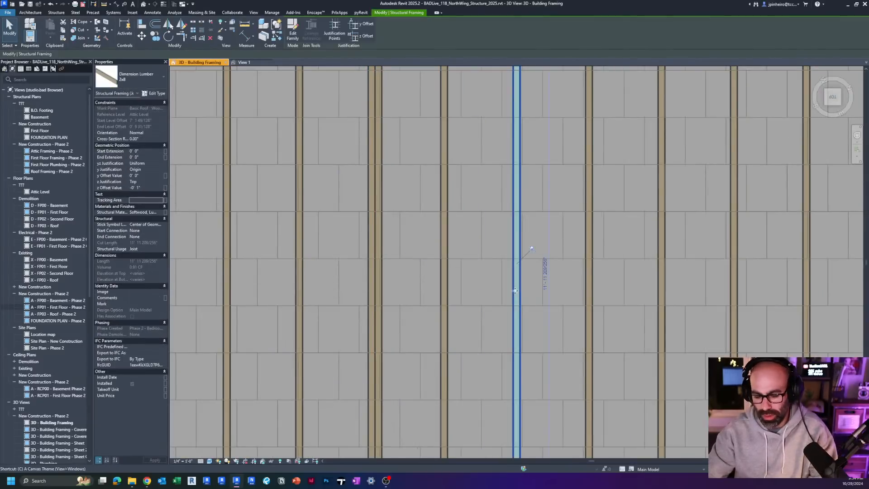
pyautogui.press('m')
pyautogui.press('v')
pyautogui.click(522, 292)
# Step: Split the single 2x8 rafter between the two doubled rafters near its mid-length
pyautogui.click(445, 294)
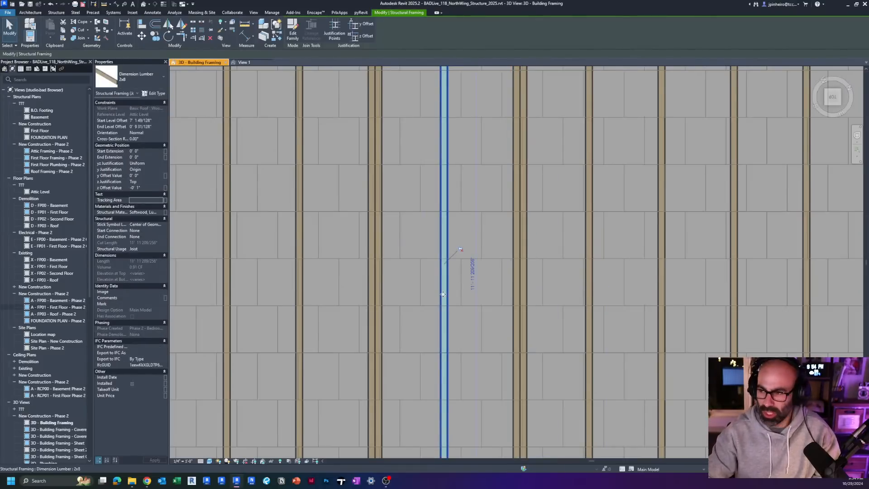
pyautogui.press('Escape')
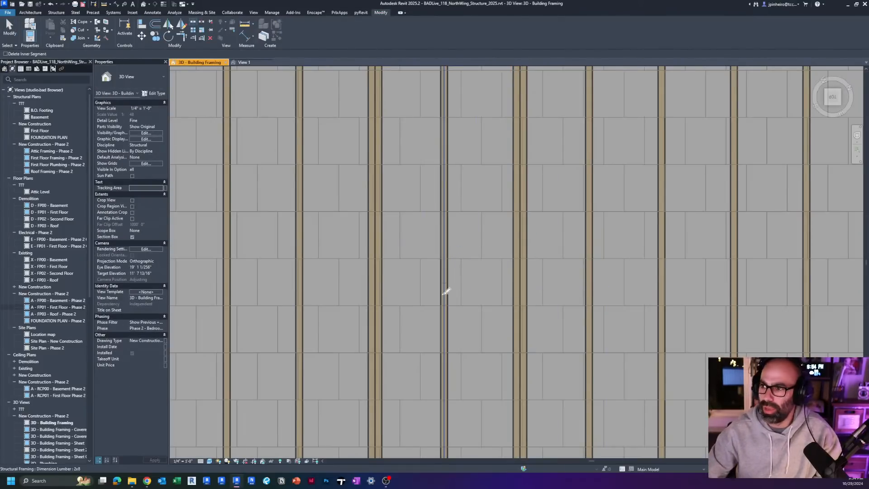
pyautogui.press('Escape')
pyautogui.click(447, 275)
pyautogui.scroll(-3, 447, 276)
pyautogui.moveTo(447, 276); pyautogui.dragTo(434, 237, button='middle')
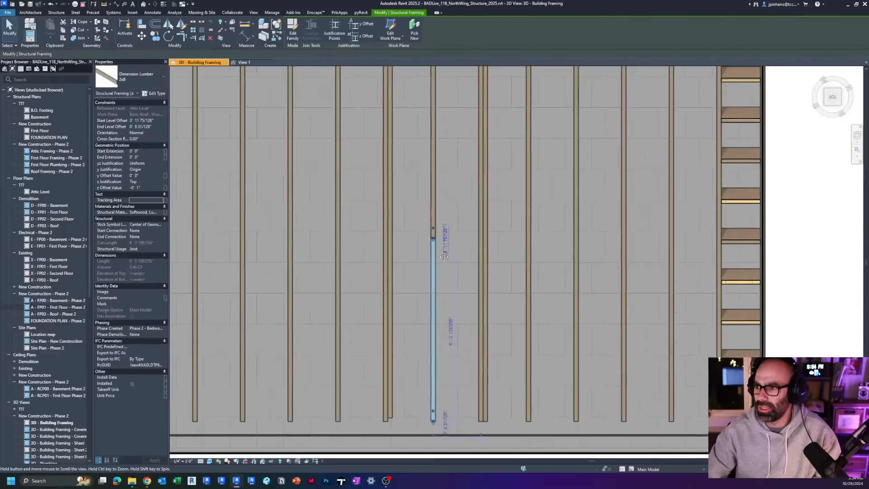
# Step: Shorten the ridge-side piece of the split rafter to open a gap between its two cut ends
pyautogui.scroll(4, 434, 238)
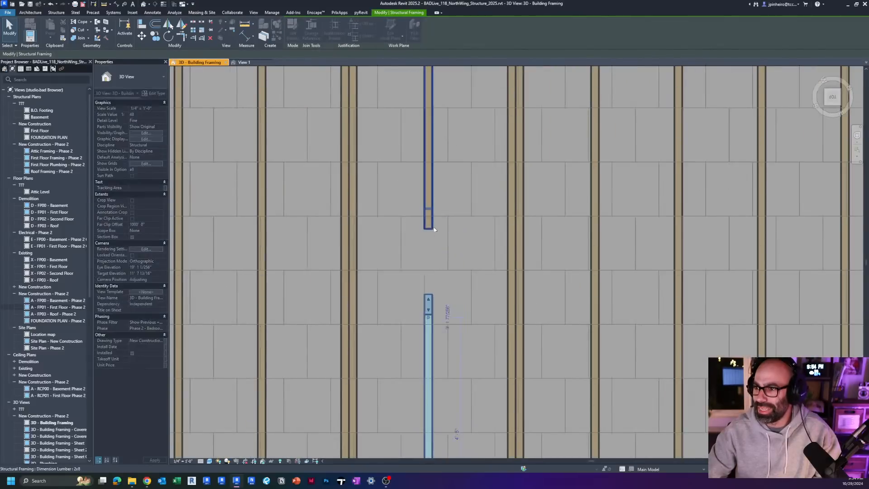
pyautogui.click(430, 215)
pyautogui.moveTo(429, 230); pyautogui.dragTo(429, 166)
pyautogui.click(471, 208)
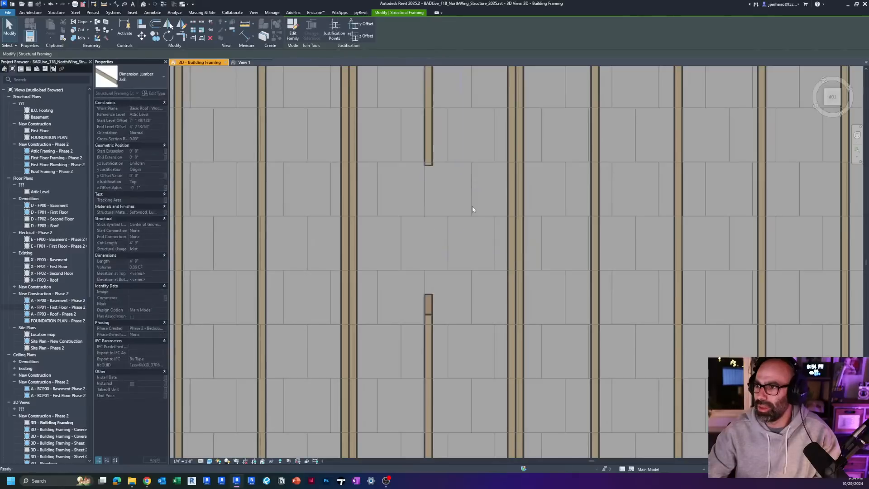
# Step: Copy one of the doubled 2x8 rafters into the open bay and rotate the copy perpendicular to the rafters as a header
pyautogui.click(509, 212)
pyautogui.press('c')
pyautogui.press('o')
pyautogui.click(500, 240)
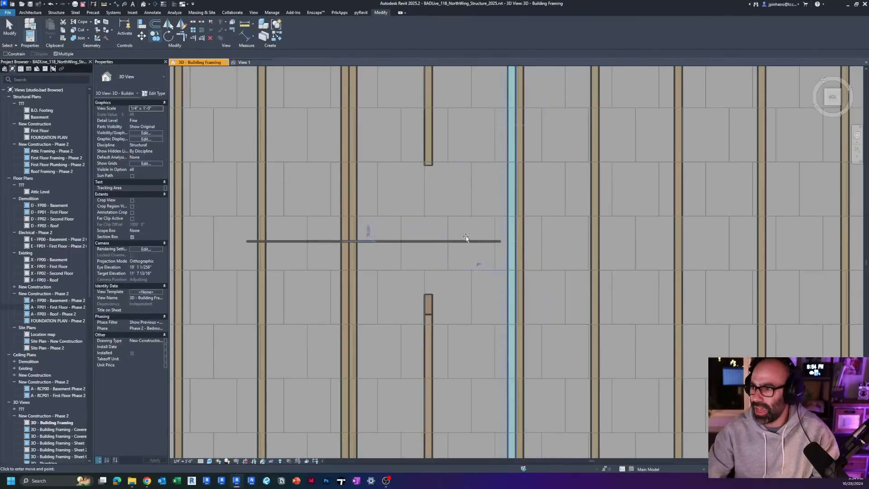
pyautogui.click(465, 240)
pyautogui.press('r')
pyautogui.press('o')
pyautogui.click(509, 232)
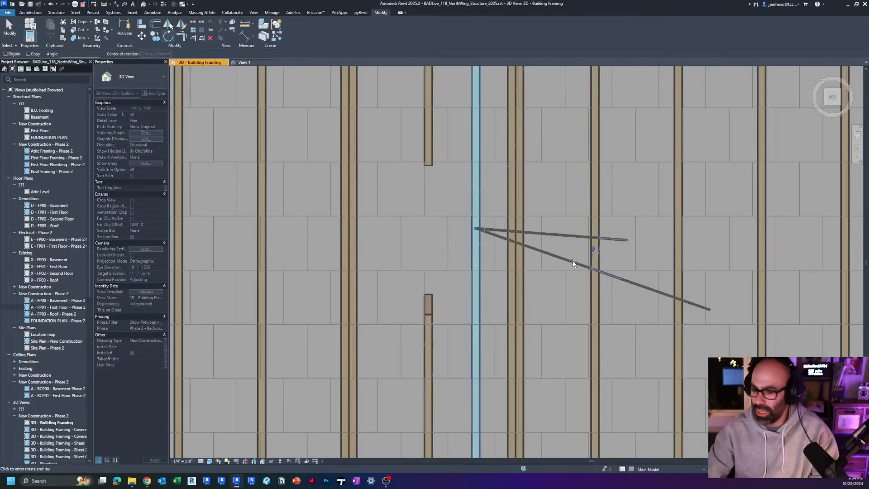
pyautogui.press('Return')
pyautogui.scroll(-2, 572, 261)
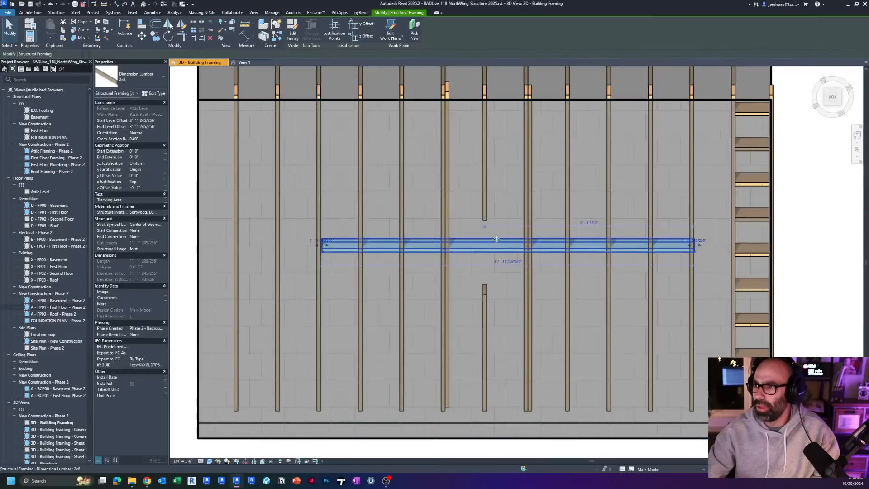
# Step: Move the 2x8 header against the ridge-side cut rafter and shorten both of its ends to fit between the doubled rafters
pyautogui.moveTo(496, 239); pyautogui.dragTo(481, 230)
pyautogui.scroll(3, 413, 223)
pyautogui.moveTo(814, 237); pyautogui.dragTo(621, 246, button='middle')
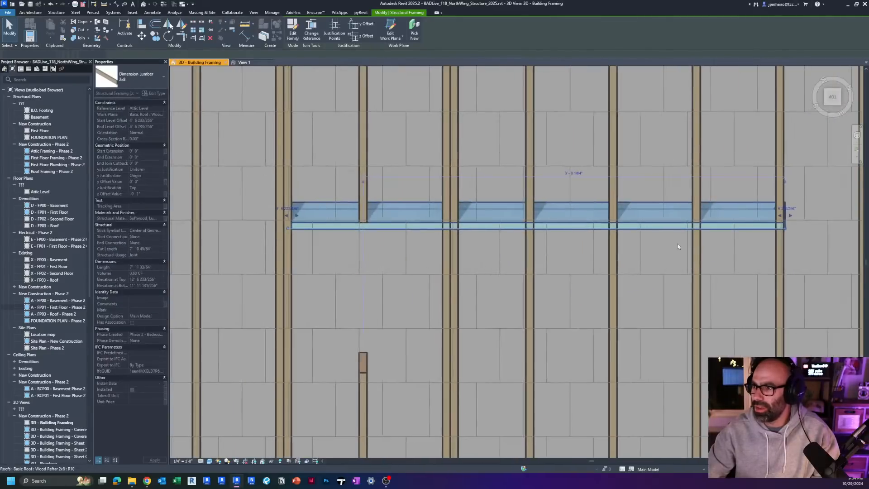
pyautogui.moveTo(785, 228); pyautogui.dragTo(445, 228)
# Step: Double the header by copying it alongside itself on the eave side and nudge the copy into place against the first
pyautogui.scroll(2, 392, 234)
pyautogui.scroll(1, 384, 242)
pyautogui.press('c')
pyautogui.press('c')
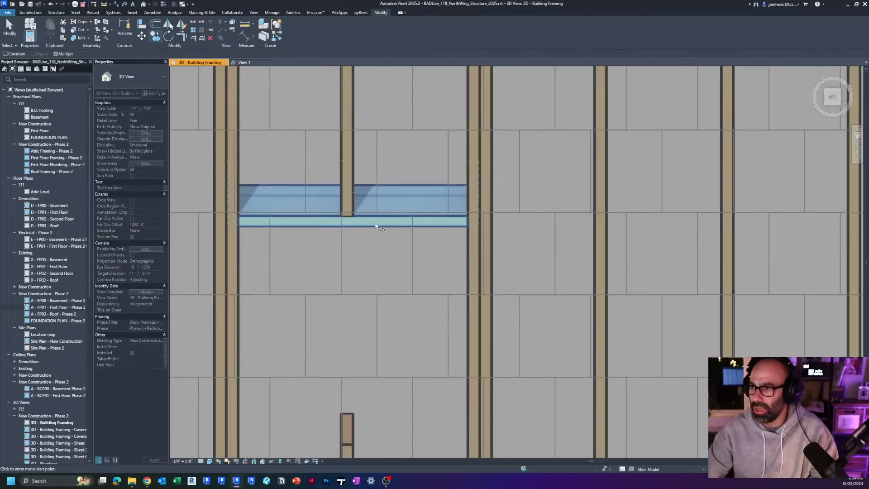
pyautogui.click(374, 226)
pyautogui.press('Escape')
pyautogui.press('Escape')
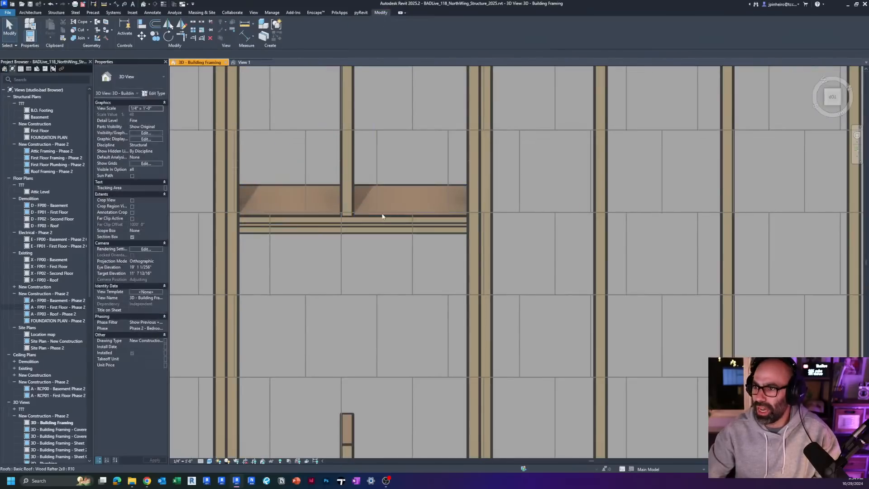
pyautogui.click(377, 229)
pyautogui.press('Down')
pyautogui.press('Down')
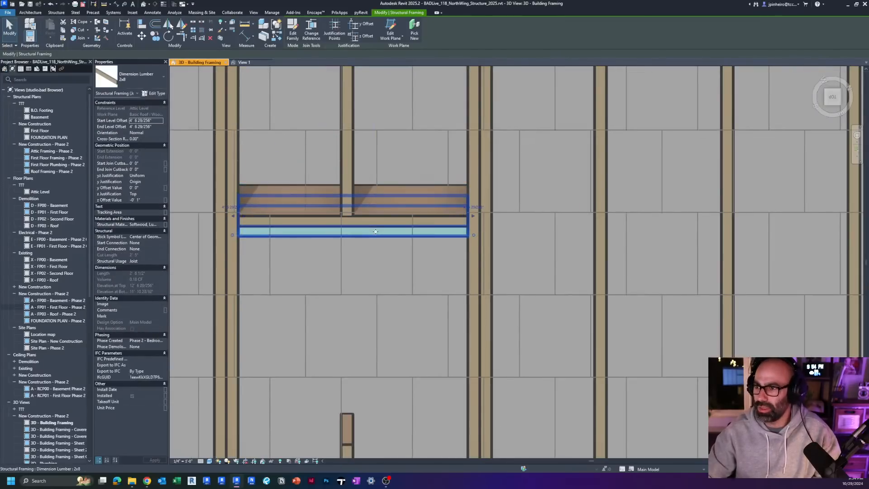
# Step: Copy both header members down to the cut end of the eave-side rafter piece to close the opening
pyautogui.press('Escape')
pyautogui.click(369, 215)
pyautogui.press('Escape')
pyautogui.click(372, 226)
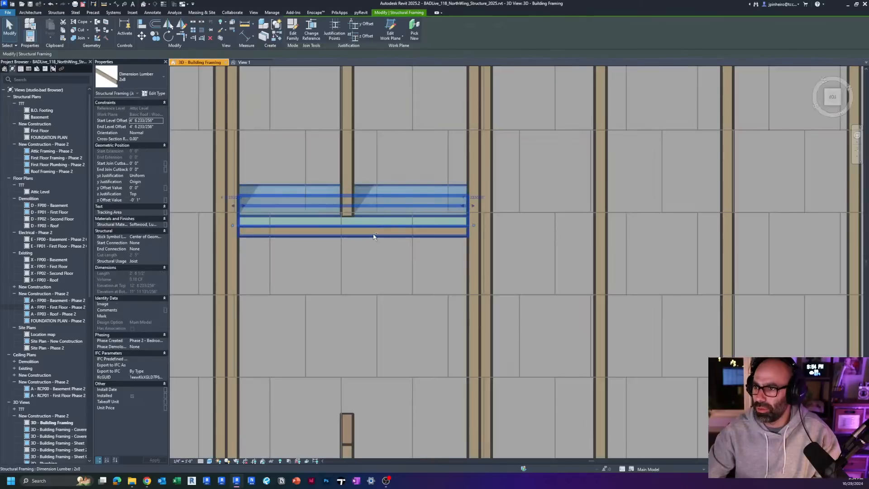
pyautogui.keyDown('ctrl'); pyautogui.click(373, 235); pyautogui.keyUp('ctrl')
pyautogui.press('c')
pyautogui.press('c')
pyautogui.click(374, 234)
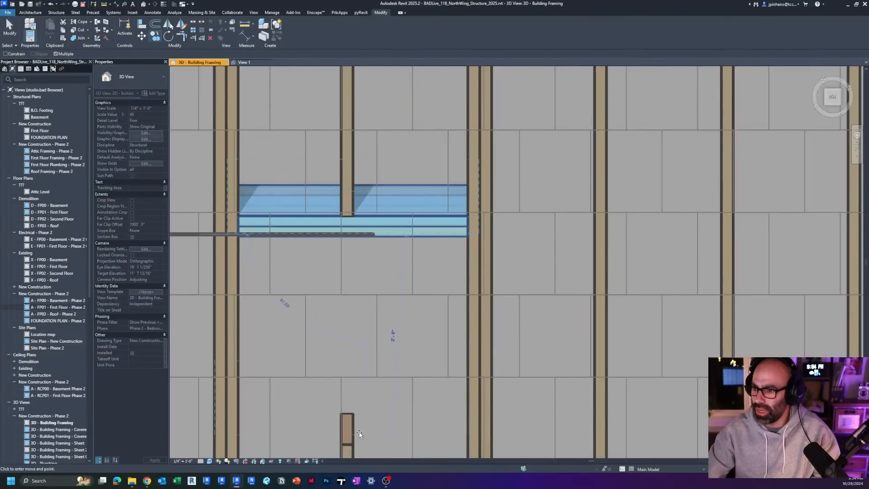
pyautogui.click(370, 443)
pyautogui.press('Escape')
pyautogui.press('Escape')
# Step: Adjust the Wood Rafter 2x8 sample roof's ridge to a slope of about 3 51/256" / 12" and check the framed opening in 3D
pyautogui.scroll(-4, 382, 376)
pyautogui.keyDown('shift'); pyautogui.moveTo(450, 424); pyautogui.dragTo(489, 289, button='middle'); pyautogui.keyUp('shift')
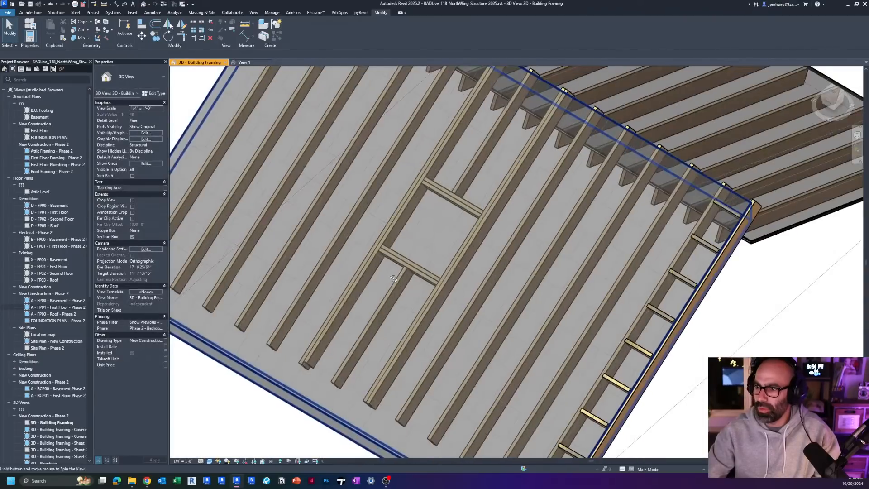
pyautogui.scroll(3, 449, 278)
pyautogui.scroll(-2, 443, 297)
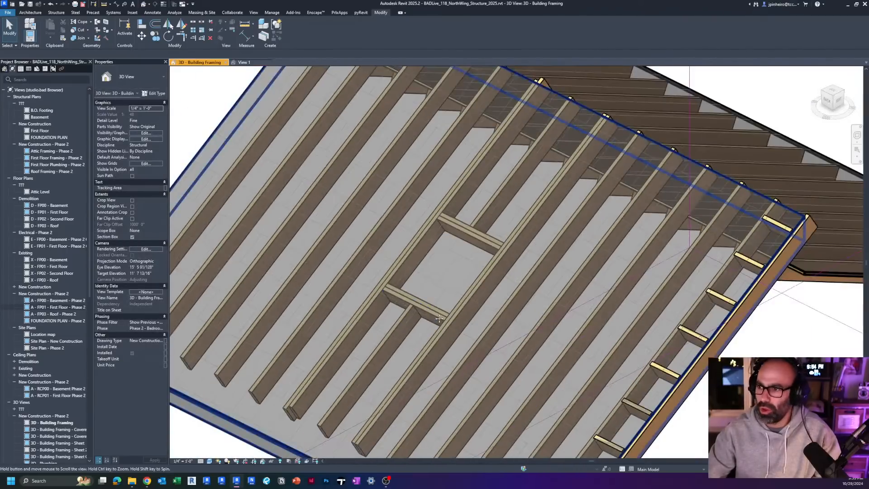
pyautogui.moveTo(444, 345); pyautogui.dragTo(409, 281, button='middle')
pyautogui.scroll(-2, 409, 281)
pyautogui.click(464, 414)
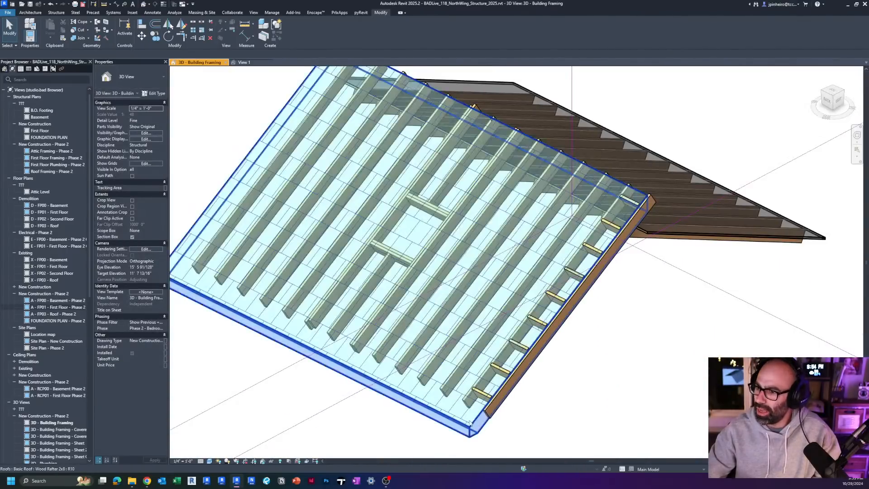
pyautogui.scroll(2, 441, 122)
pyautogui.moveTo(437, 120); pyautogui.dragTo(446, 200)
pyautogui.scroll(-1, 462, 196)
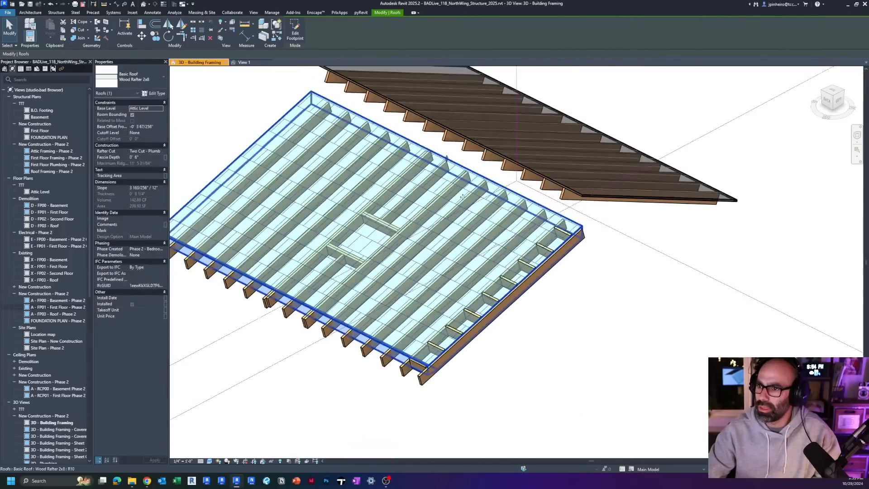
pyautogui.moveTo(447, 159); pyautogui.dragTo(447, 191)
pyautogui.keyDown('shift'); pyautogui.moveTo(448, 191); pyautogui.dragTo(388, 182, button='middle'); pyautogui.keyUp('shift')
pyautogui.scroll(5, 387, 182)
pyautogui.moveTo(465, 205); pyautogui.dragTo(462, 163)
pyautogui.press('Escape')
pyautogui.scroll(-3, 453, 166)
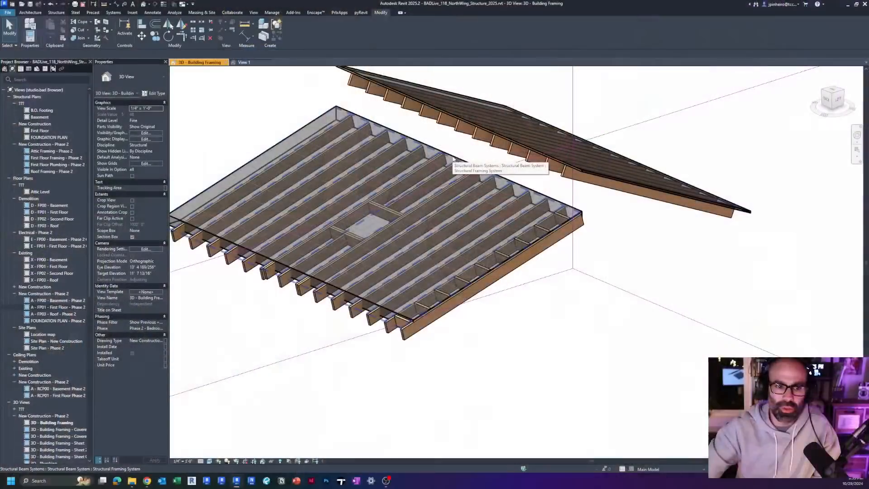
# Step: Examine the building's existing roof framing beside the sample roofs, including the small beam system on the long narrow roof
pyautogui.scroll(-2, 441, 147)
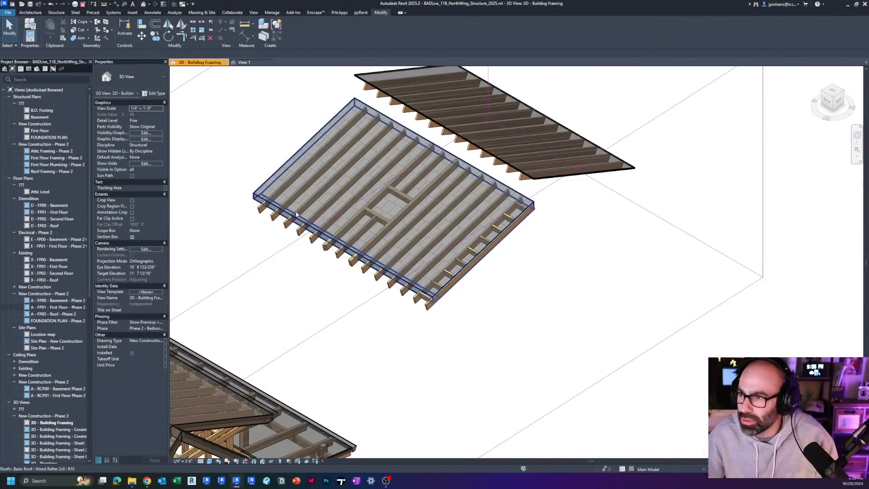
pyautogui.click(259, 194)
pyautogui.click(829, 91)
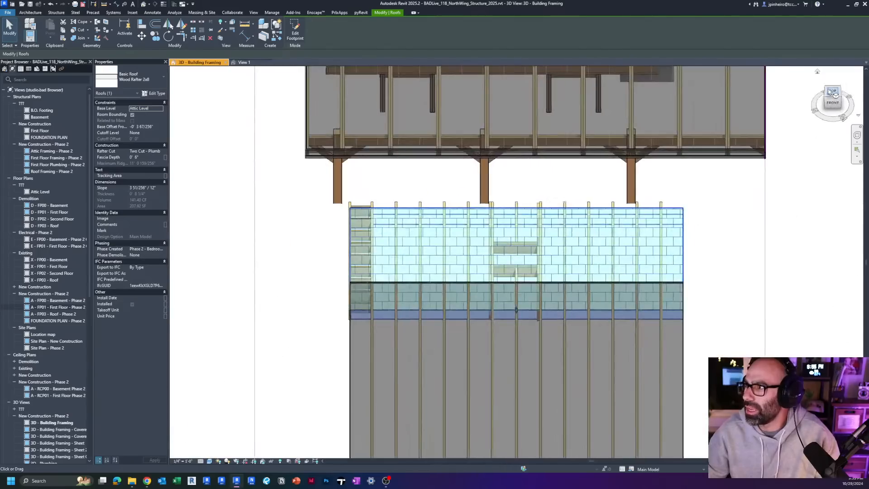
pyautogui.click(829, 91)
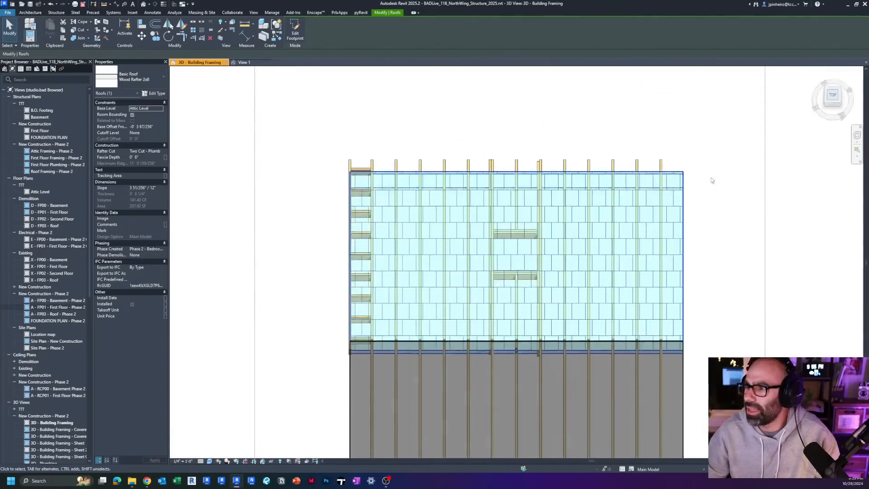
pyautogui.keyDown('shift'); pyautogui.moveTo(420, 247); pyautogui.dragTo(491, 147, button='middle'); pyautogui.keyUp('shift')
pyautogui.scroll(-3, 545, 254)
pyautogui.click(485, 127)
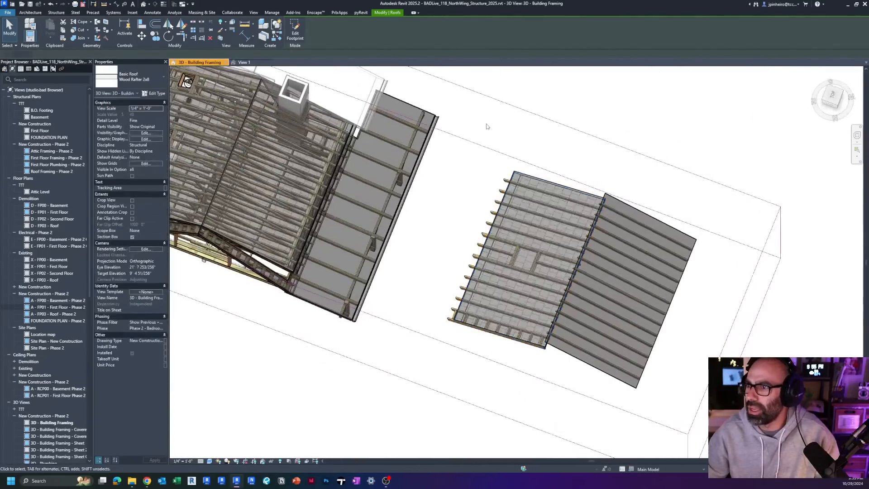
pyautogui.click(501, 106)
pyautogui.scroll(-3, 501, 106)
pyautogui.moveTo(461, 106); pyautogui.dragTo(411, 247, button='middle')
pyautogui.press('Escape')
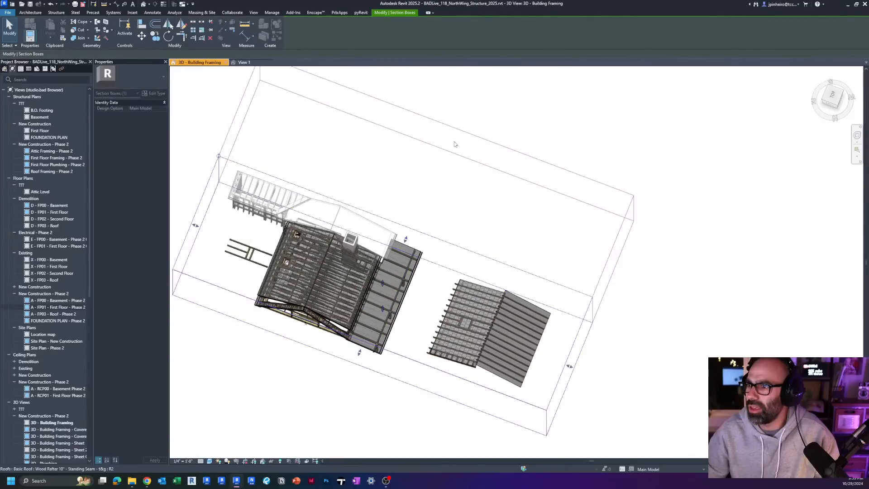
pyautogui.scroll(5, 412, 244)
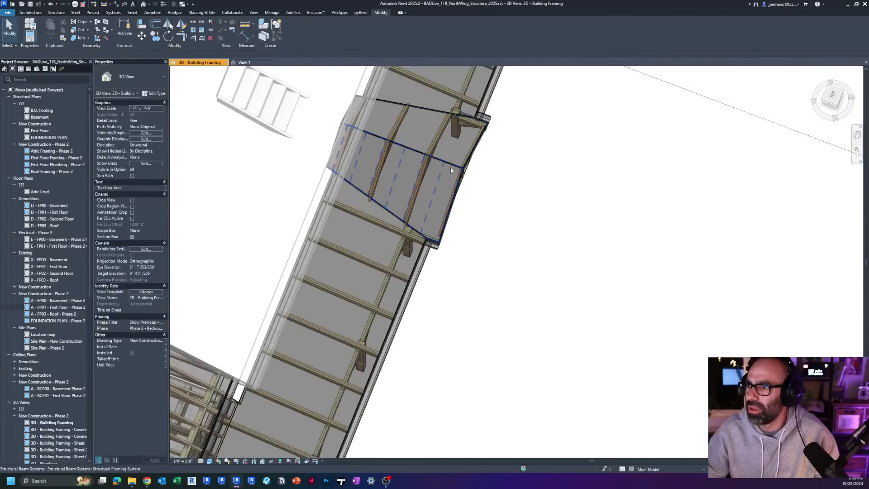
pyautogui.click(450, 170)
pyautogui.press('Escape')
pyautogui.scroll(-2, 449, 171)
pyautogui.moveTo(552, 350); pyautogui.dragTo(523, 218, button='middle')
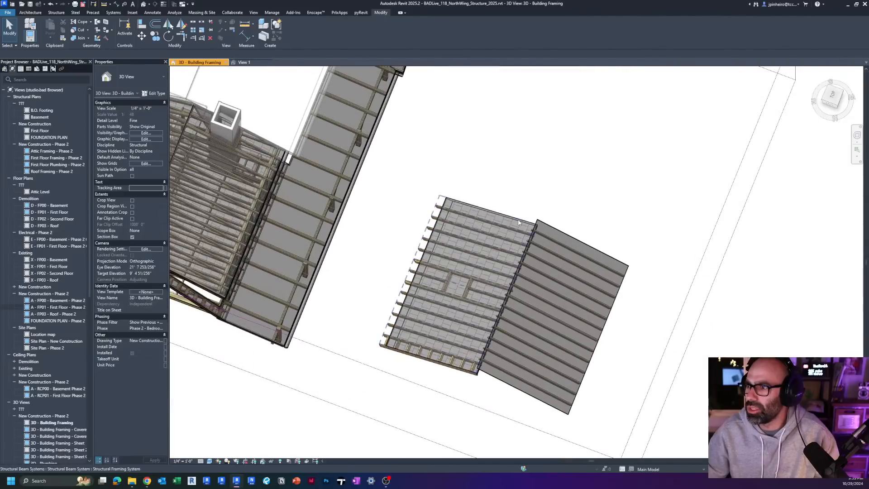
# Step: Edit the metal roof's beam system boundary with a diagonal line across its outer eave corner so the rafters there stop short
pyautogui.scroll(2, 555, 214)
pyautogui.click(555, 215)
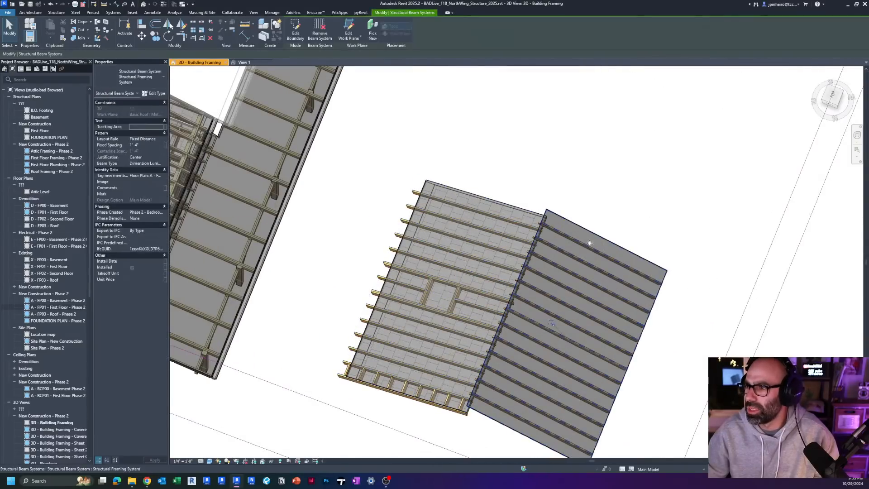
pyautogui.moveTo(613, 257); pyautogui.dragTo(531, 223, button='middle')
pyautogui.click(551, 212)
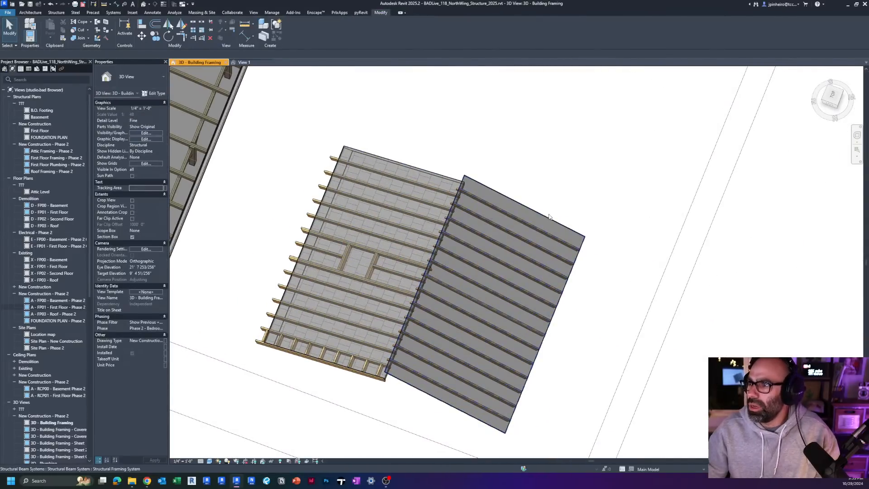
pyautogui.click(549, 216)
pyautogui.scroll(2, 543, 226)
pyautogui.click(301, 33)
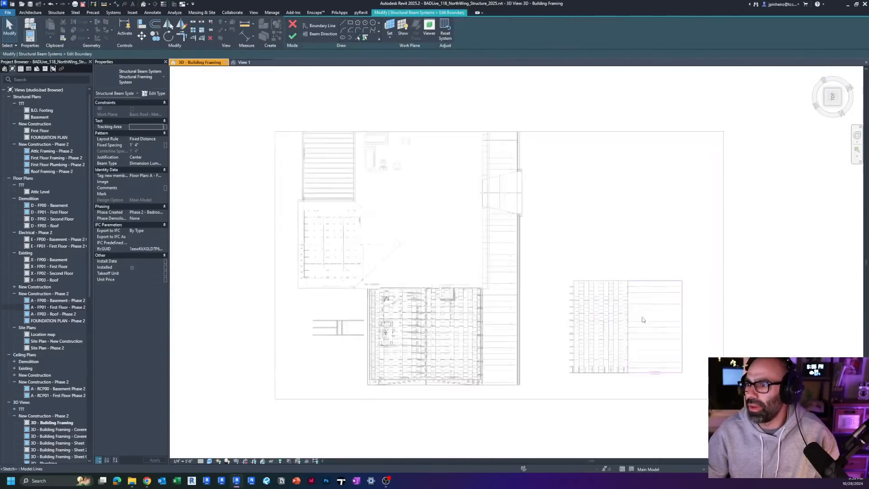
pyautogui.moveTo(657, 315); pyautogui.dragTo(312, 260, button='middle')
pyautogui.scroll(3, 357, 240)
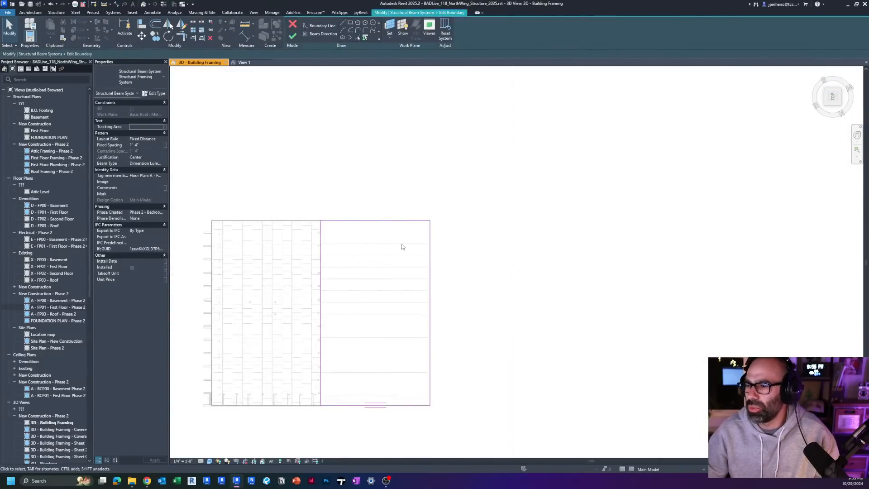
pyautogui.click(417, 221)
pyautogui.moveTo(430, 221); pyautogui.dragTo(430, 273)
pyautogui.click(292, 36)
pyautogui.moveTo(436, 295)
pyautogui.keyDown('shift'); pyautogui.mouseDown(button='middle')
pyautogui.moveTo(394, 216)
pyautogui.moveTo(401, 226)
pyautogui.moveTo(408, 202)
pyautogui.mouseUp(button='middle'); pyautogui.keyUp('shift')
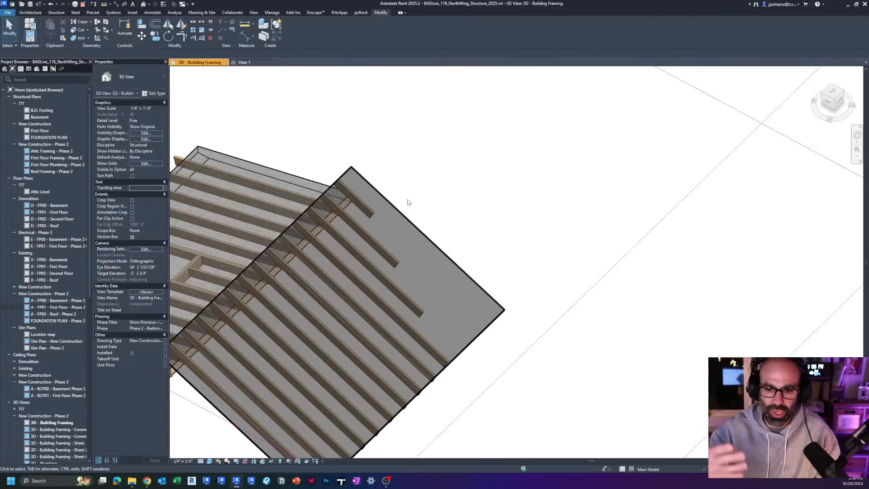
# Step: Orient the 3D view straight down on the metal sample roof, with room beyond its cut-back corner
pyautogui.click(433, 241)
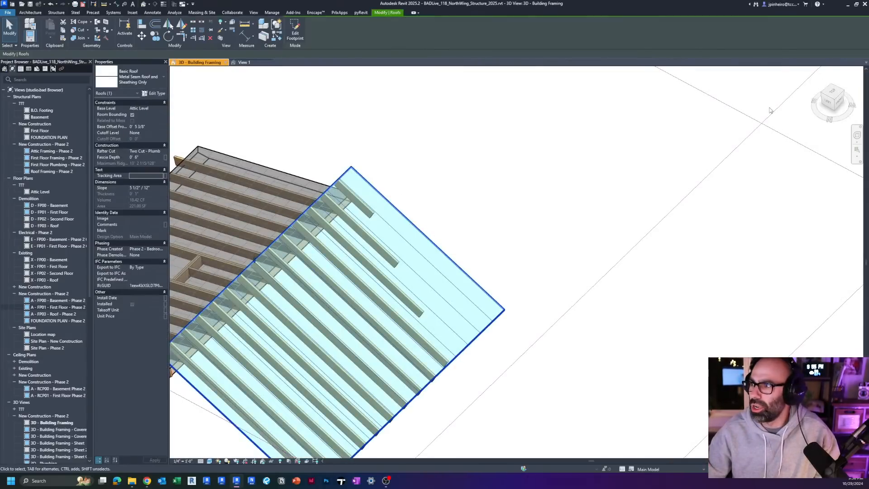
pyautogui.click(830, 96)
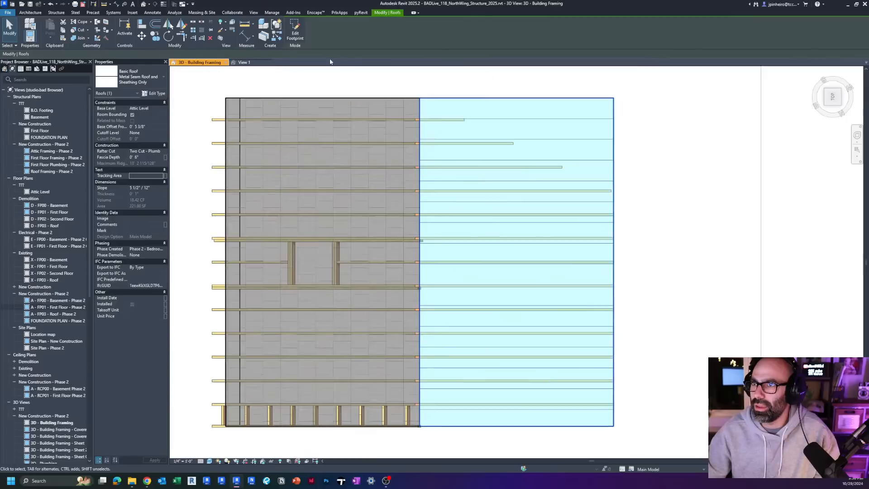
pyautogui.click(299, 34)
pyautogui.click(476, 259)
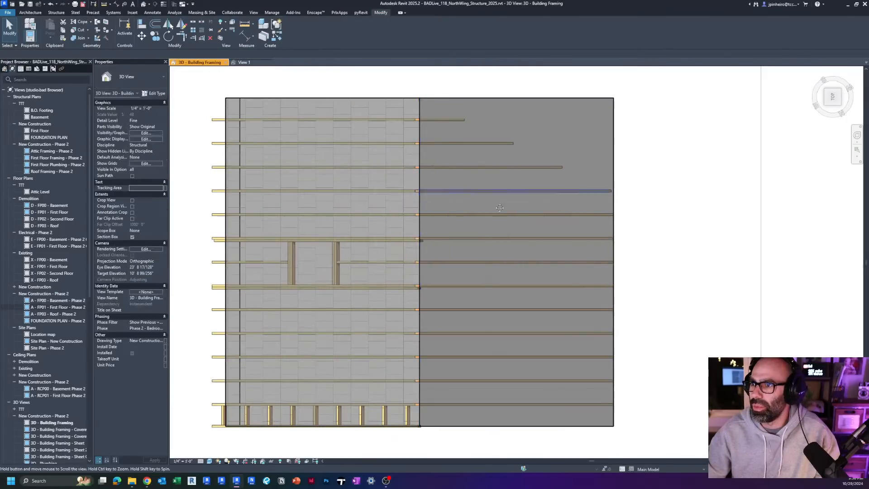
pyautogui.moveTo(513, 101); pyautogui.dragTo(427, 236, button='middle')
pyautogui.click(426, 234)
pyautogui.click(390, 204)
pyautogui.click(34, 13)
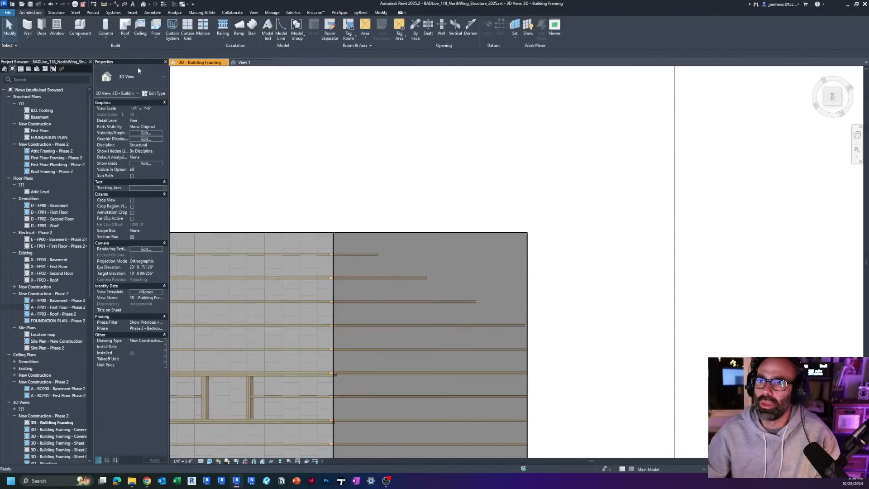
pyautogui.click(127, 28)
pyautogui.click(475, 257)
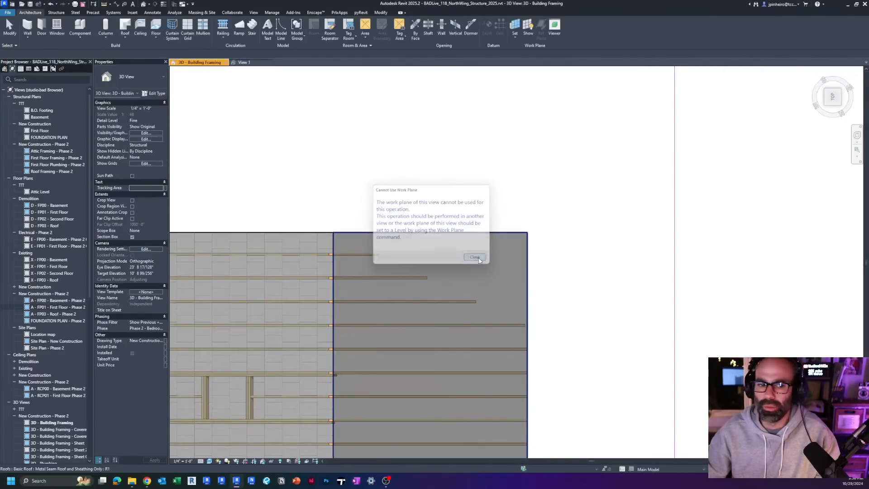
pyautogui.click(125, 26)
pyautogui.click(475, 258)
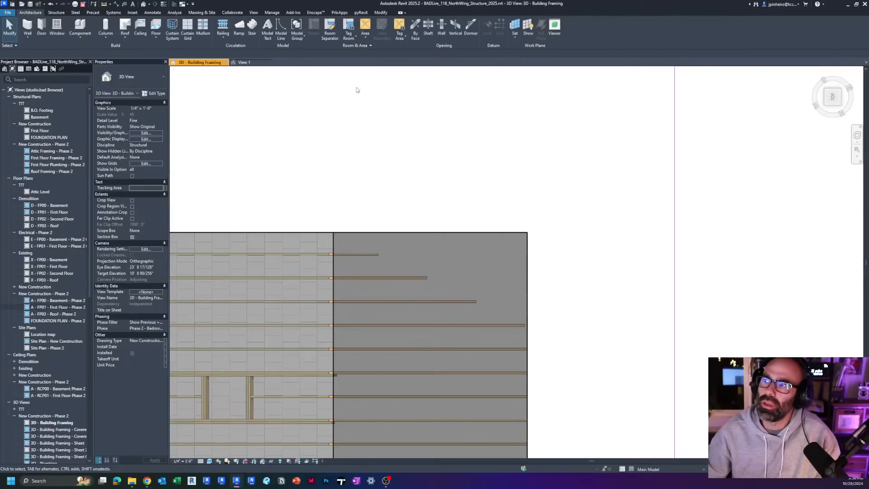
pyautogui.click(124, 39)
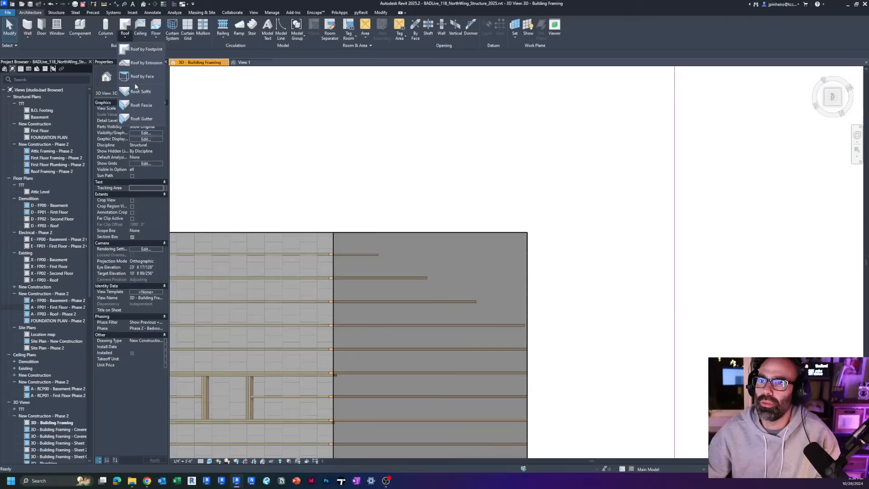
pyautogui.click(134, 50)
pyautogui.click(479, 259)
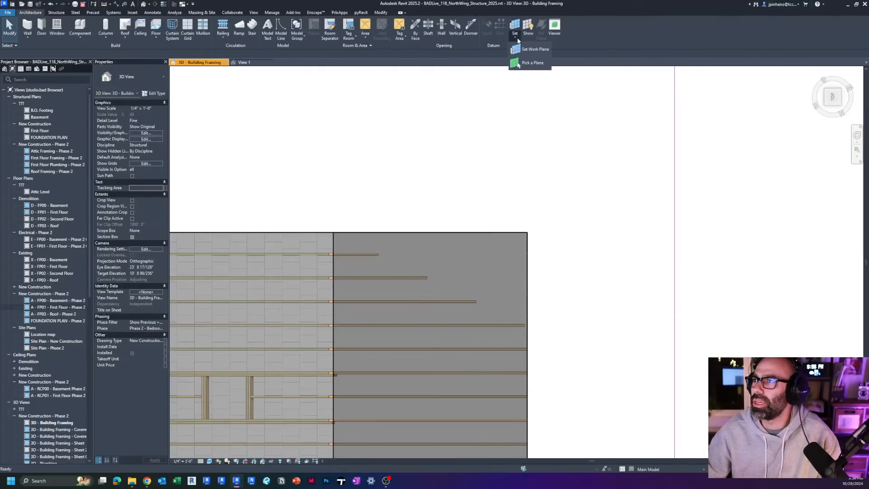
# Step: Set the 3D view's work plane to Level : Roof
pyautogui.click(434, 239)
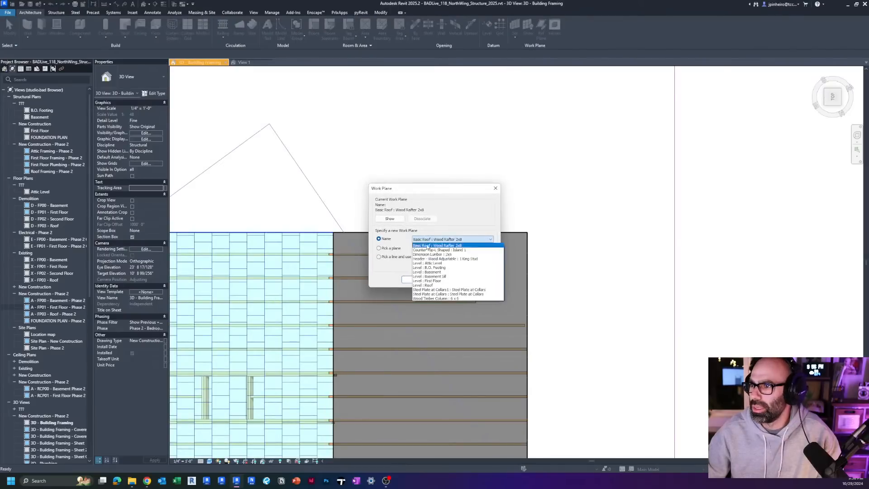
pyautogui.click(447, 285)
pyautogui.click(416, 279)
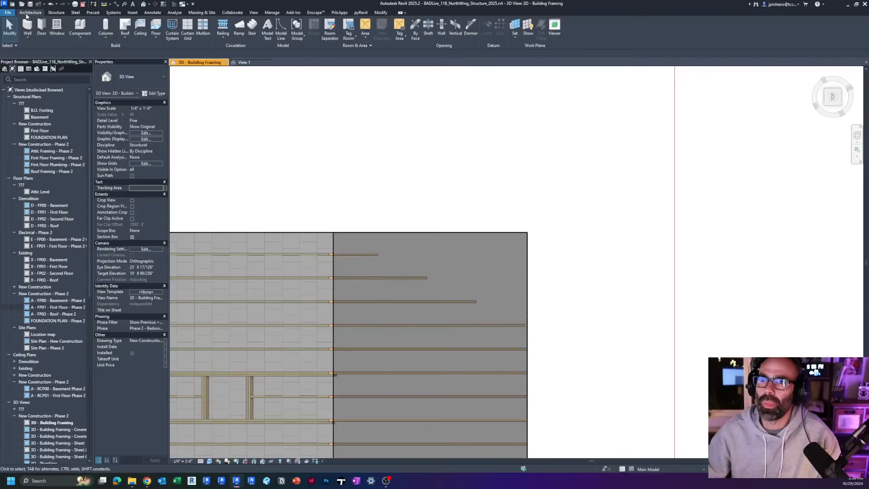
# Step: Create a roof by footprint from a rectangle about 13' wide over the metal roof's cut-back corner, without slope on its two gable ends
pyautogui.click(122, 26)
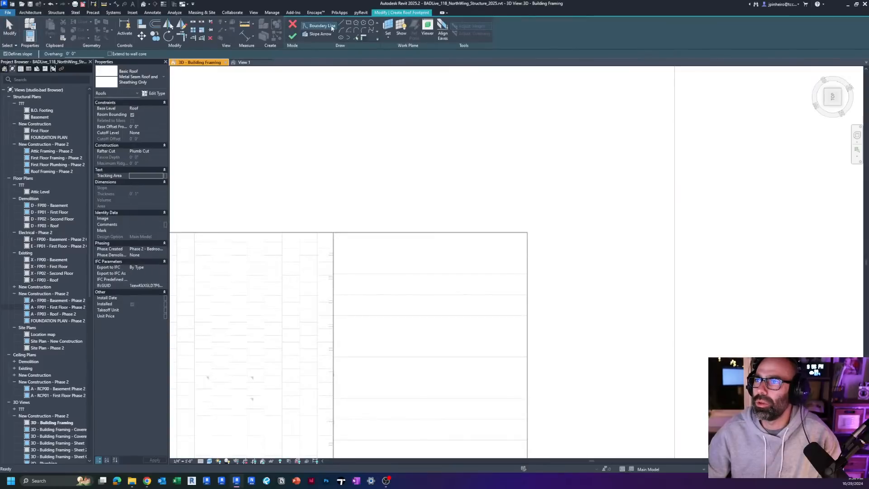
pyautogui.click(532, 293)
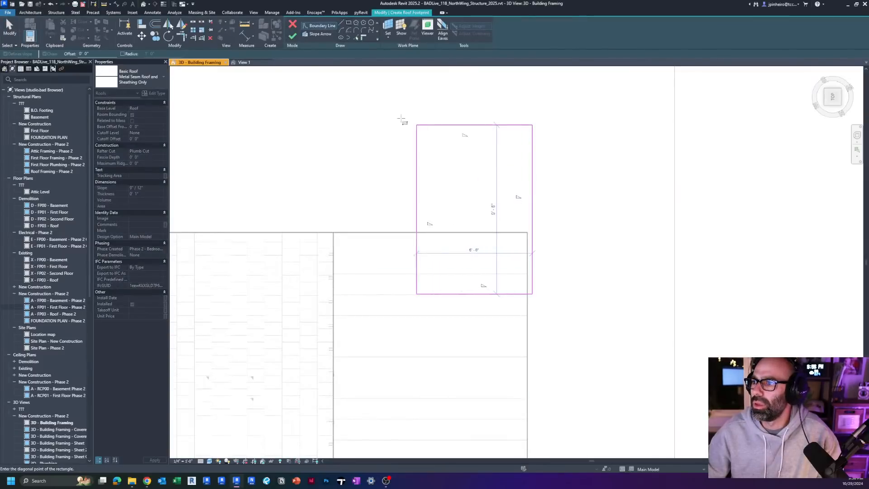
pyautogui.click(336, 116)
pyautogui.moveTo(243, 143); pyautogui.dragTo(244, 144)
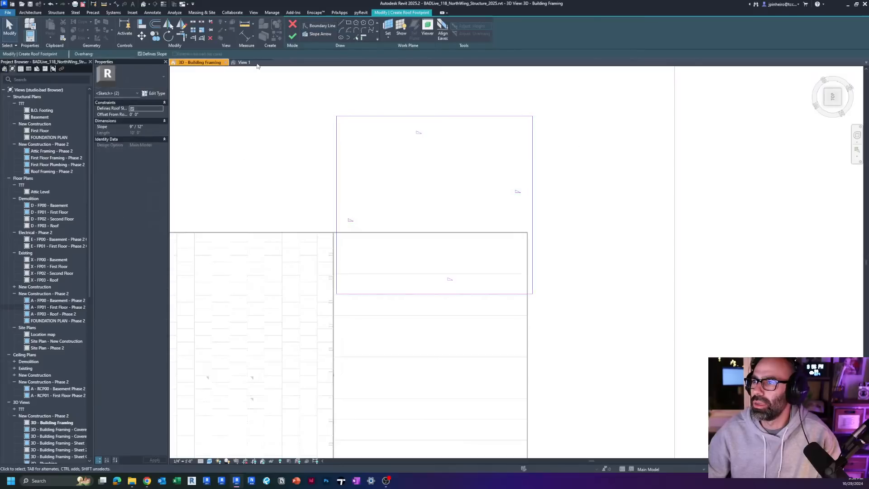
pyautogui.click(291, 38)
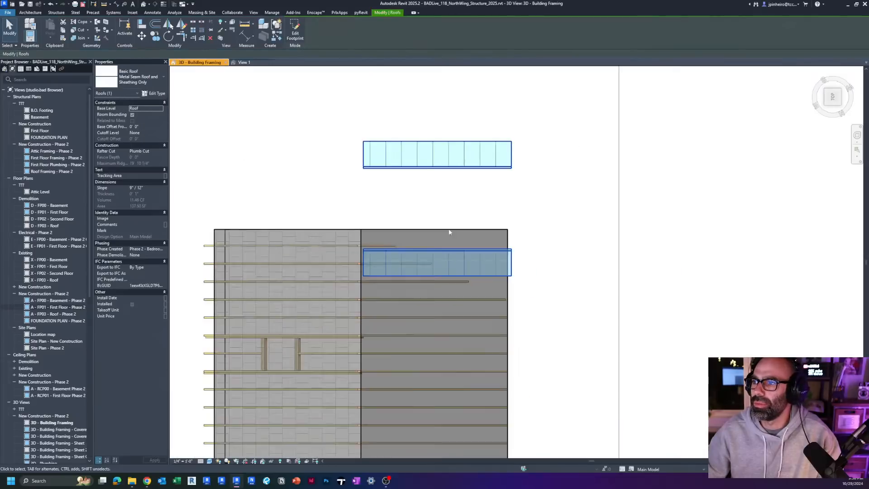
# Step: Move the new gable roof down about 7' 10" in the front view so its eave meets the metal roof's eave height
pyautogui.keyDown('shift'); pyautogui.moveTo(449, 233); pyautogui.dragTo(588, 208, button='middle'); pyautogui.keyUp('shift')
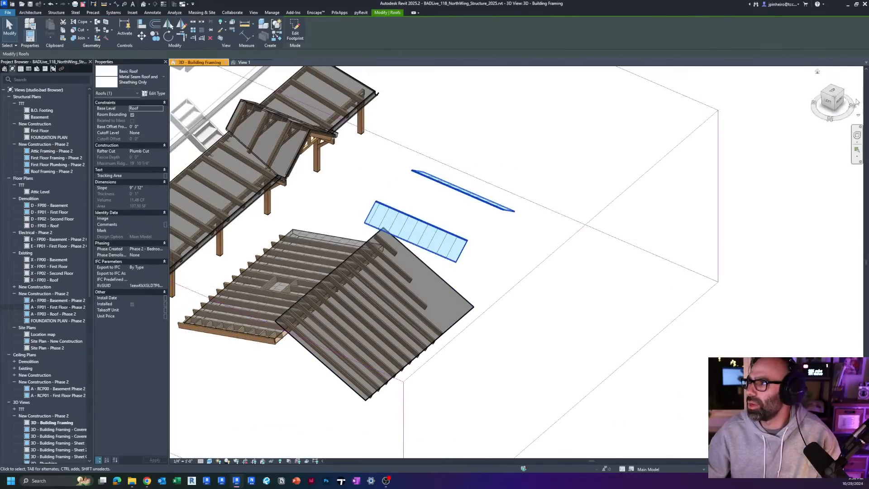
pyautogui.click(841, 101)
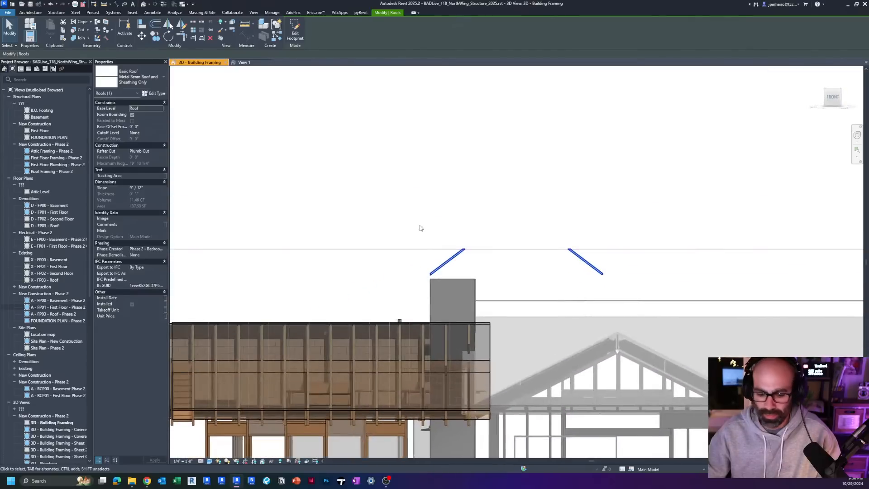
pyautogui.press('v')
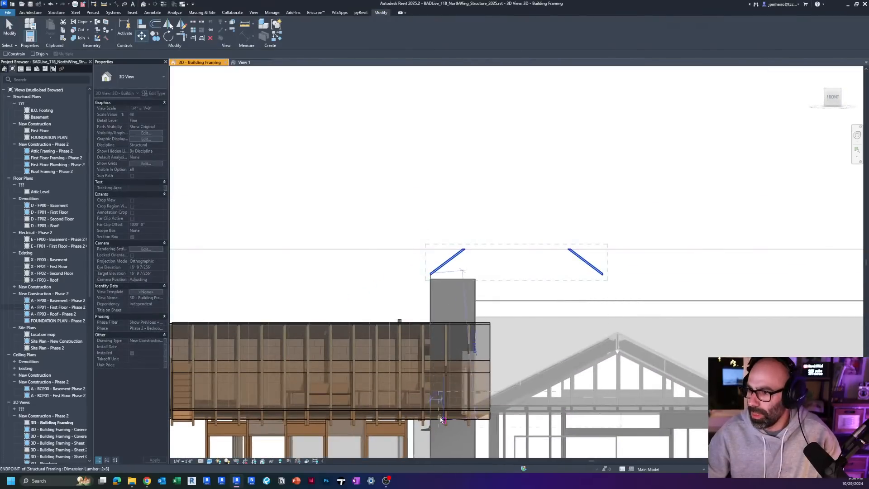
pyautogui.scroll(3, 441, 418)
pyautogui.click(425, 392)
pyautogui.scroll(-3, 425, 391)
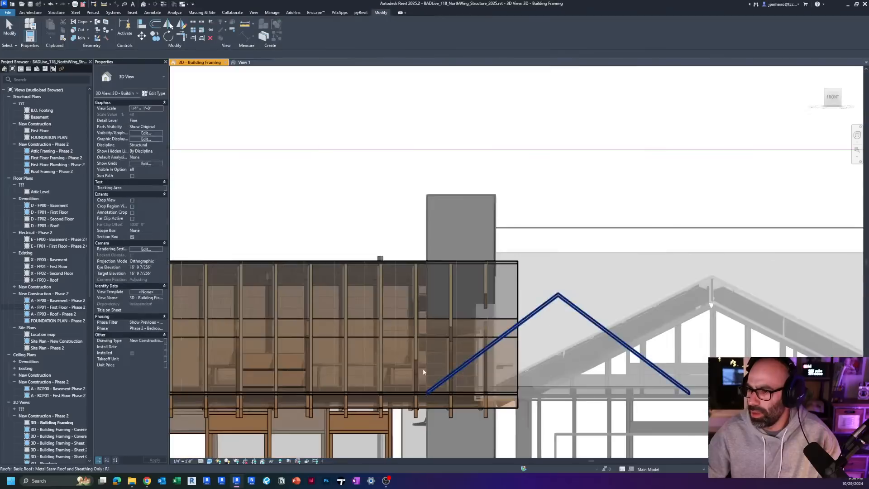
pyautogui.keyDown('shift'); pyautogui.moveTo(422, 368); pyautogui.dragTo(476, 209, button='middle'); pyautogui.keyUp('shift')
# Step: Examine how the gable roof overlaps the metal roof and its shortened rafters, from above and in 3D
pyautogui.click(476, 208)
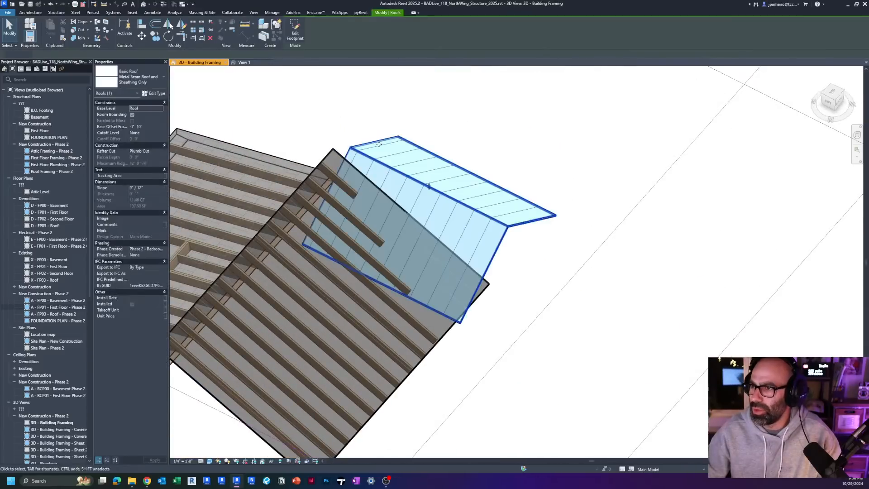
pyautogui.scroll(2, 385, 187)
pyautogui.keyDown('shift'); pyautogui.moveTo(387, 188); pyautogui.dragTo(398, 258, button='middle'); pyautogui.keyUp('shift')
pyautogui.click(834, 96)
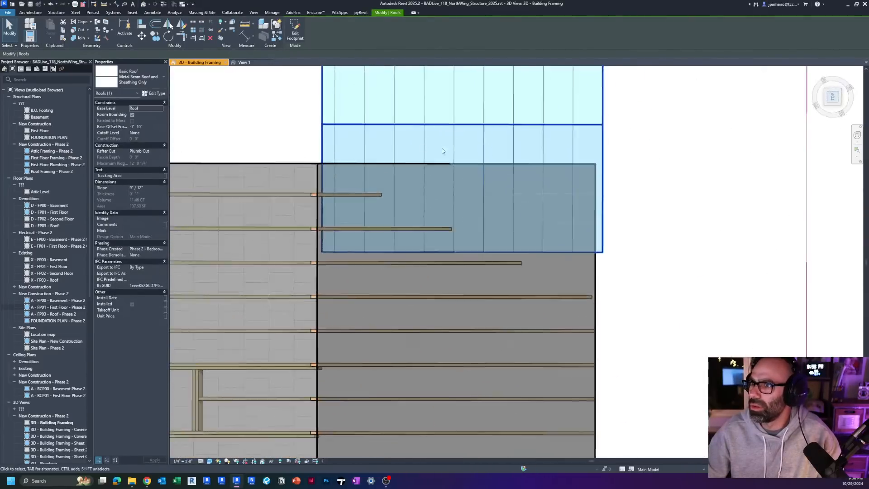
pyautogui.keyDown('shift'); pyautogui.moveTo(531, 291); pyautogui.dragTo(467, 160, button='middle'); pyautogui.keyUp('shift')
pyautogui.click(467, 159)
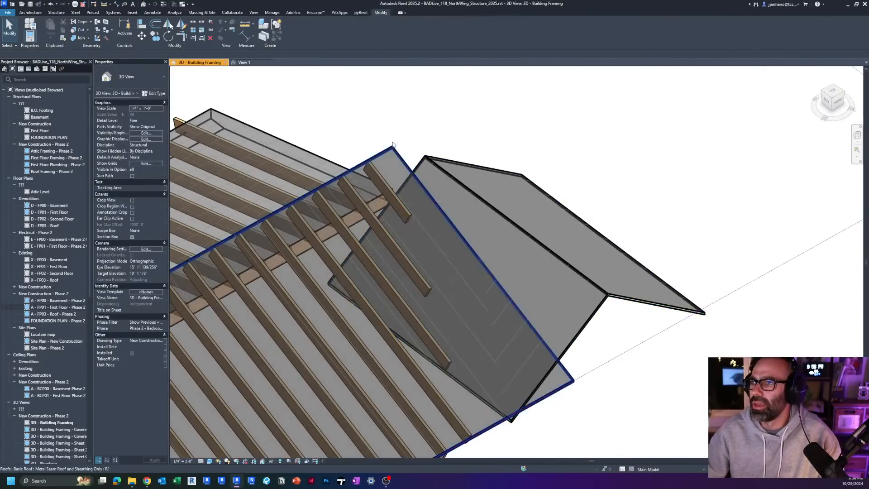
pyautogui.click(404, 160)
pyautogui.moveTo(404, 160); pyautogui.dragTo(438, 140, button='middle')
pyautogui.scroll(-2, 439, 136)
pyautogui.scroll(2, 316, 196)
pyautogui.moveTo(315, 196); pyautogui.dragTo(306, 238)
pyautogui.press('Escape')
# Step: Join the geometry of the gable roof with the metal sample roof
pyautogui.scroll(-3, 475, 247)
pyautogui.keyDown('shift'); pyautogui.moveTo(480, 251); pyautogui.dragTo(502, 183, button='middle'); pyautogui.keyUp('shift')
pyautogui.keyDown('shift'); pyautogui.moveTo(529, 264); pyautogui.dragTo(526, 294, button='middle'); pyautogui.keyUp('shift')
pyautogui.press('j')
pyautogui.press('g')
pyautogui.click(531, 290)
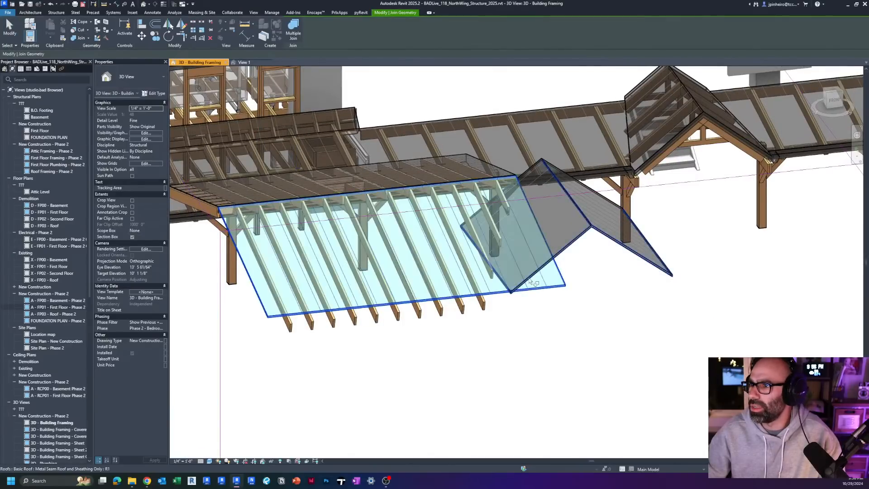
pyautogui.click(528, 279)
pyautogui.scroll(3, 507, 251)
pyautogui.press('Escape')
# Step: Begin a beam system similar to the metal roof's rafters, using the gable roof's near sloped face as the work plane
pyautogui.keyDown('shift'); pyautogui.moveTo(544, 165); pyautogui.dragTo(521, 190, button='middle'); pyautogui.keyUp('shift')
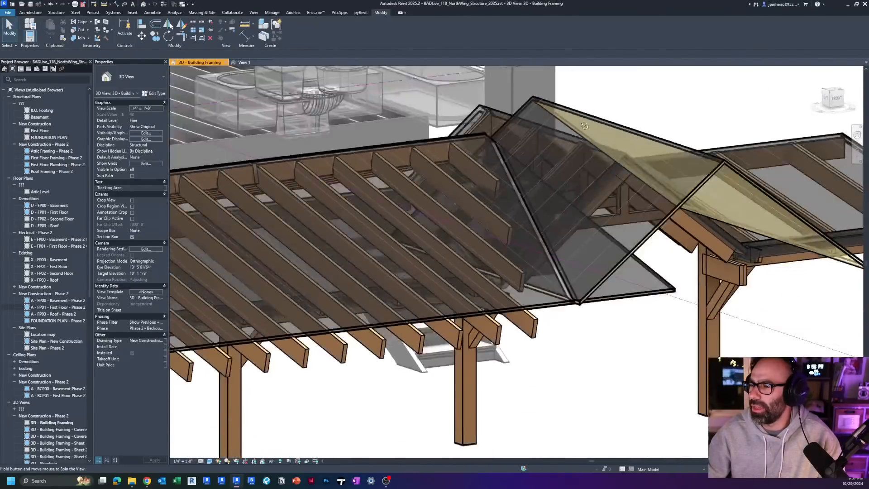
pyautogui.scroll(3, 504, 215)
pyautogui.press('Tab')
pyautogui.click(495, 222)
pyautogui.scroll(-3, 497, 224)
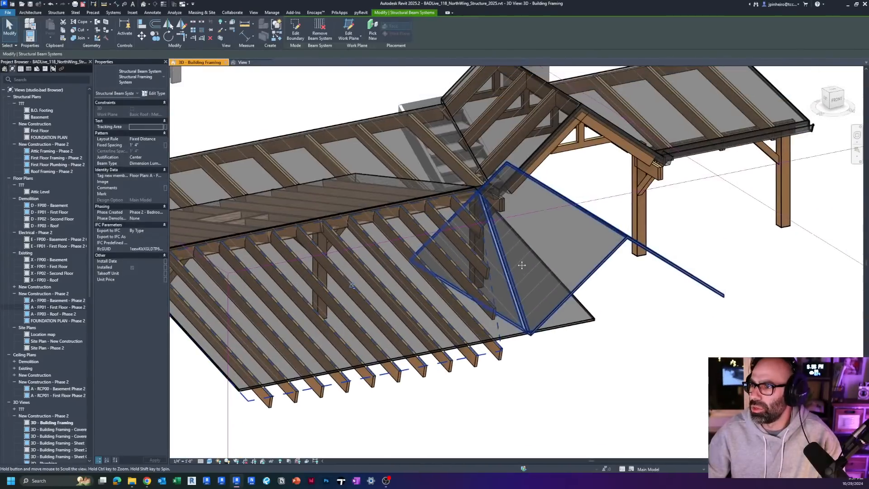
pyautogui.press('c')
pyautogui.press('s')
pyautogui.scroll(2, 527, 226)
pyautogui.keyDown('shift'); pyautogui.moveTo(533, 196); pyautogui.dragTo(505, 157, button='middle'); pyautogui.keyUp('shift')
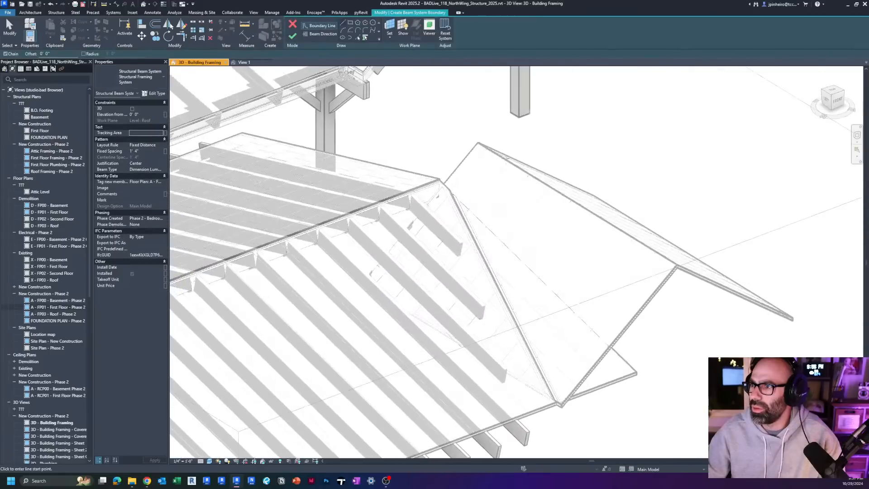
pyautogui.click(389, 34)
pyautogui.click(415, 278)
pyautogui.keyDown('shift'); pyautogui.moveTo(585, 297); pyautogui.dragTo(485, 181, button='middle'); pyautogui.keyUp('shift')
pyautogui.click(486, 222)
# Step: Bound the new beam system with the gable face's outer rake, ridge, back edge and valley line, and finish it
pyautogui.keyDown('shift'); pyautogui.moveTo(485, 222); pyautogui.dragTo(570, 235, button='middle'); pyautogui.keyUp('shift')
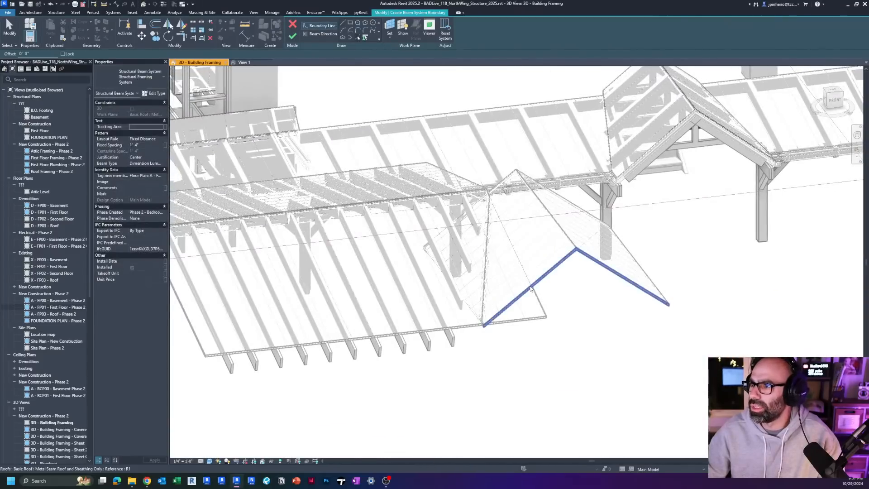
pyautogui.scroll(2, 562, 233)
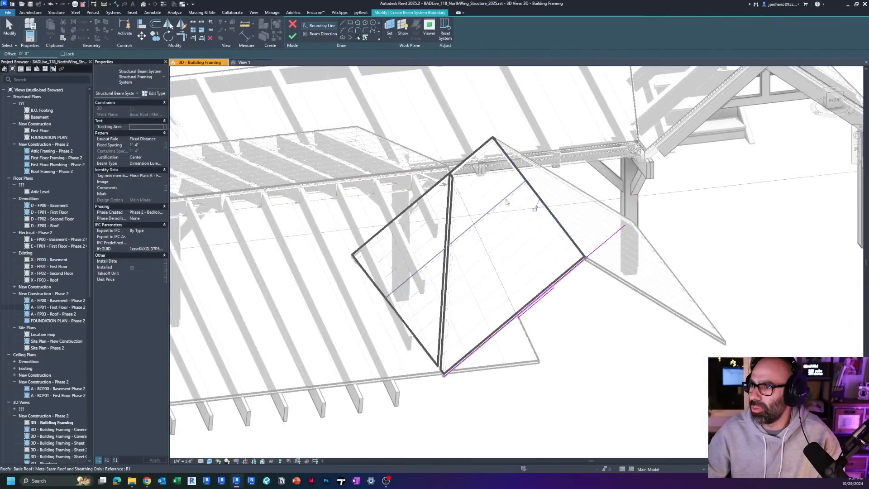
pyautogui.click(451, 213)
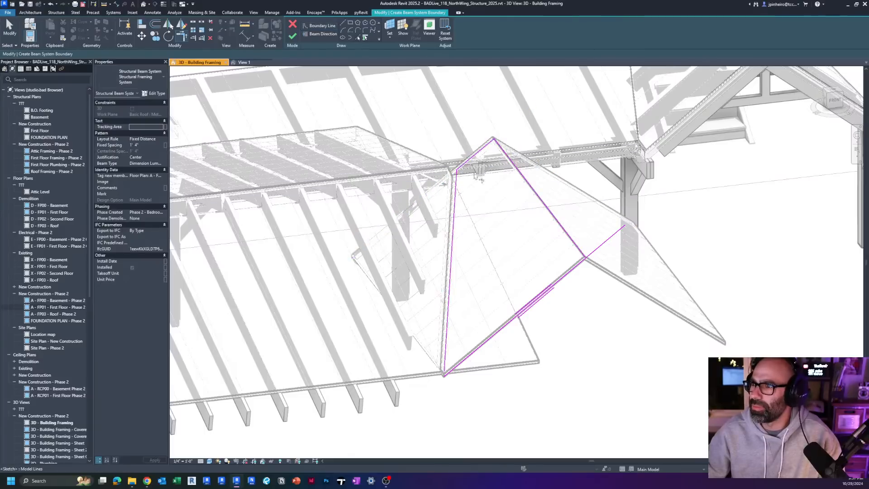
pyautogui.press('Escape')
pyautogui.scroll(-2, 534, 245)
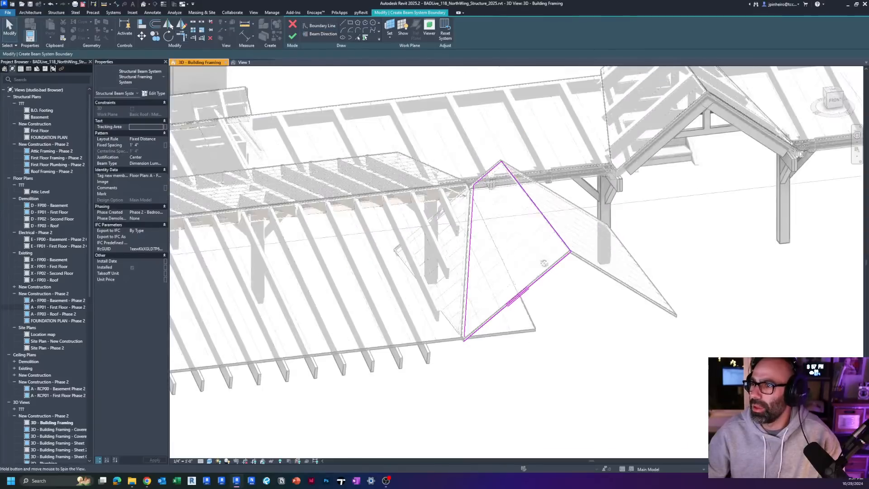
pyautogui.keyDown('shift'); pyautogui.moveTo(547, 262); pyautogui.dragTo(640, 294, button='middle'); pyautogui.keyUp('shift')
pyautogui.scroll(5, 614, 356)
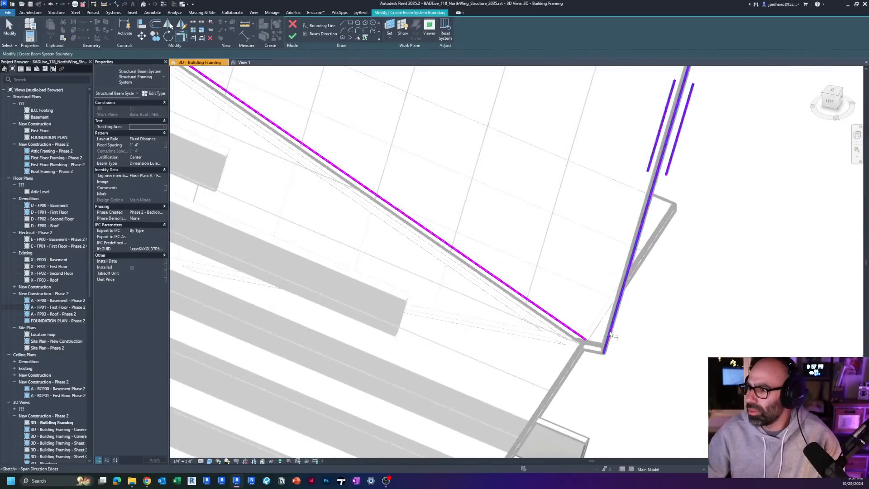
pyautogui.scroll(-5, 488, 267)
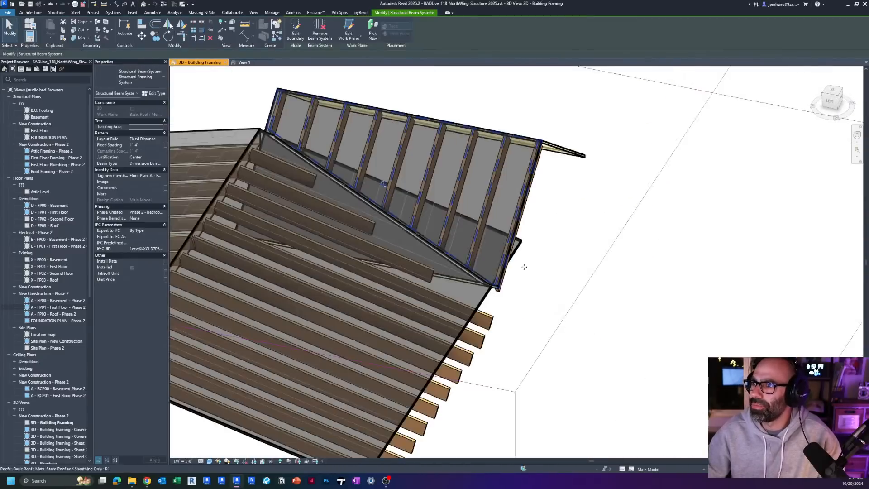
# Step: Examine the gable roof's new rafters along the valley against the metal roof's cut-back rafters
pyautogui.moveTo(523, 266)
pyautogui.keyDown('shift'); pyautogui.mouseDown(button='middle')
pyautogui.moveTo(452, 242)
pyautogui.moveTo(434, 285)
pyautogui.moveTo(460, 272)
pyautogui.mouseUp(button='middle'); pyautogui.keyUp('shift')
pyautogui.scroll(5, 461, 273)
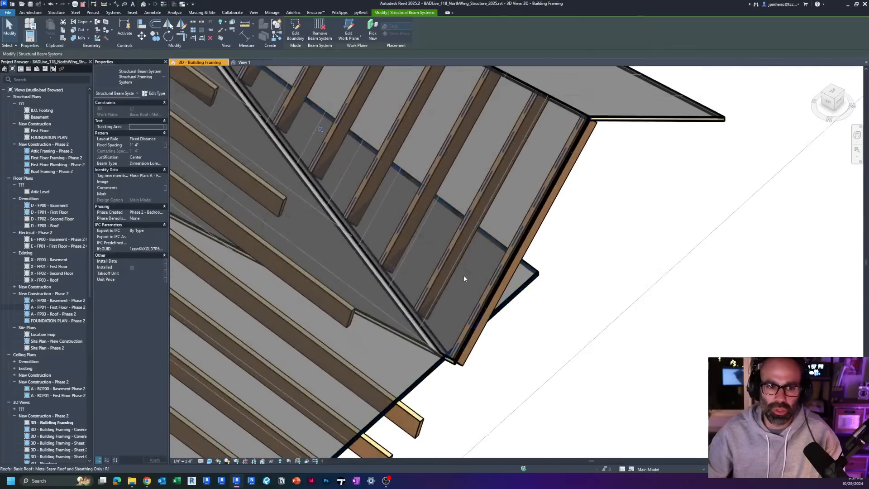
pyautogui.click(565, 260)
pyautogui.scroll(-3, 566, 260)
pyautogui.moveTo(616, 264); pyautogui.dragTo(592, 337, button='middle')
pyautogui.click(575, 255)
pyautogui.keyDown('shift'); pyautogui.moveTo(574, 275); pyautogui.dragTo(473, 213, button='middle'); pyautogui.keyUp('shift')
pyautogui.moveTo(442, 185)
pyautogui.mouseDown()
pyautogui.moveTo(445, 203)
pyautogui.moveTo(445, 170)
pyautogui.moveTo(443, 198)
pyautogui.moveTo(443, 179)
pyautogui.mouseUp()
pyautogui.keyDown('shift'); pyautogui.moveTo(437, 298); pyautogui.dragTo(533, 330, button='middle'); pyautogui.keyUp('shift')
pyautogui.press('Escape')
pyautogui.scroll(-3, 508, 321)
pyautogui.scroll(3, 533, 330)
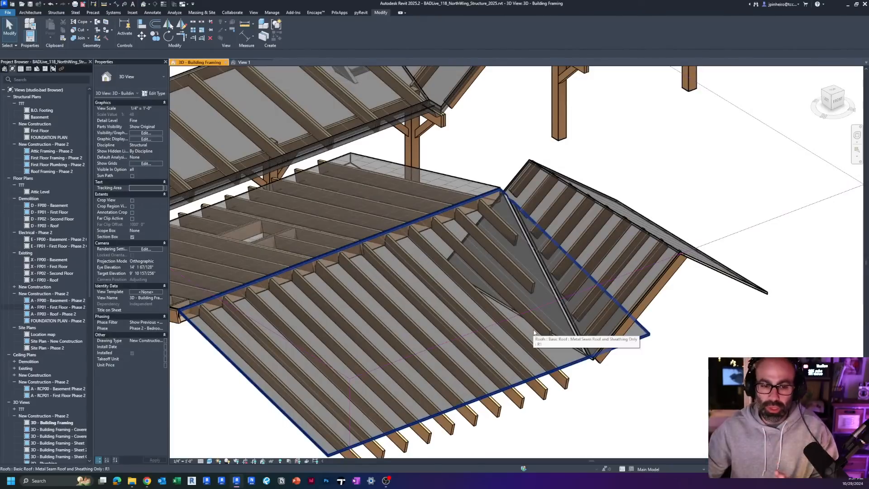